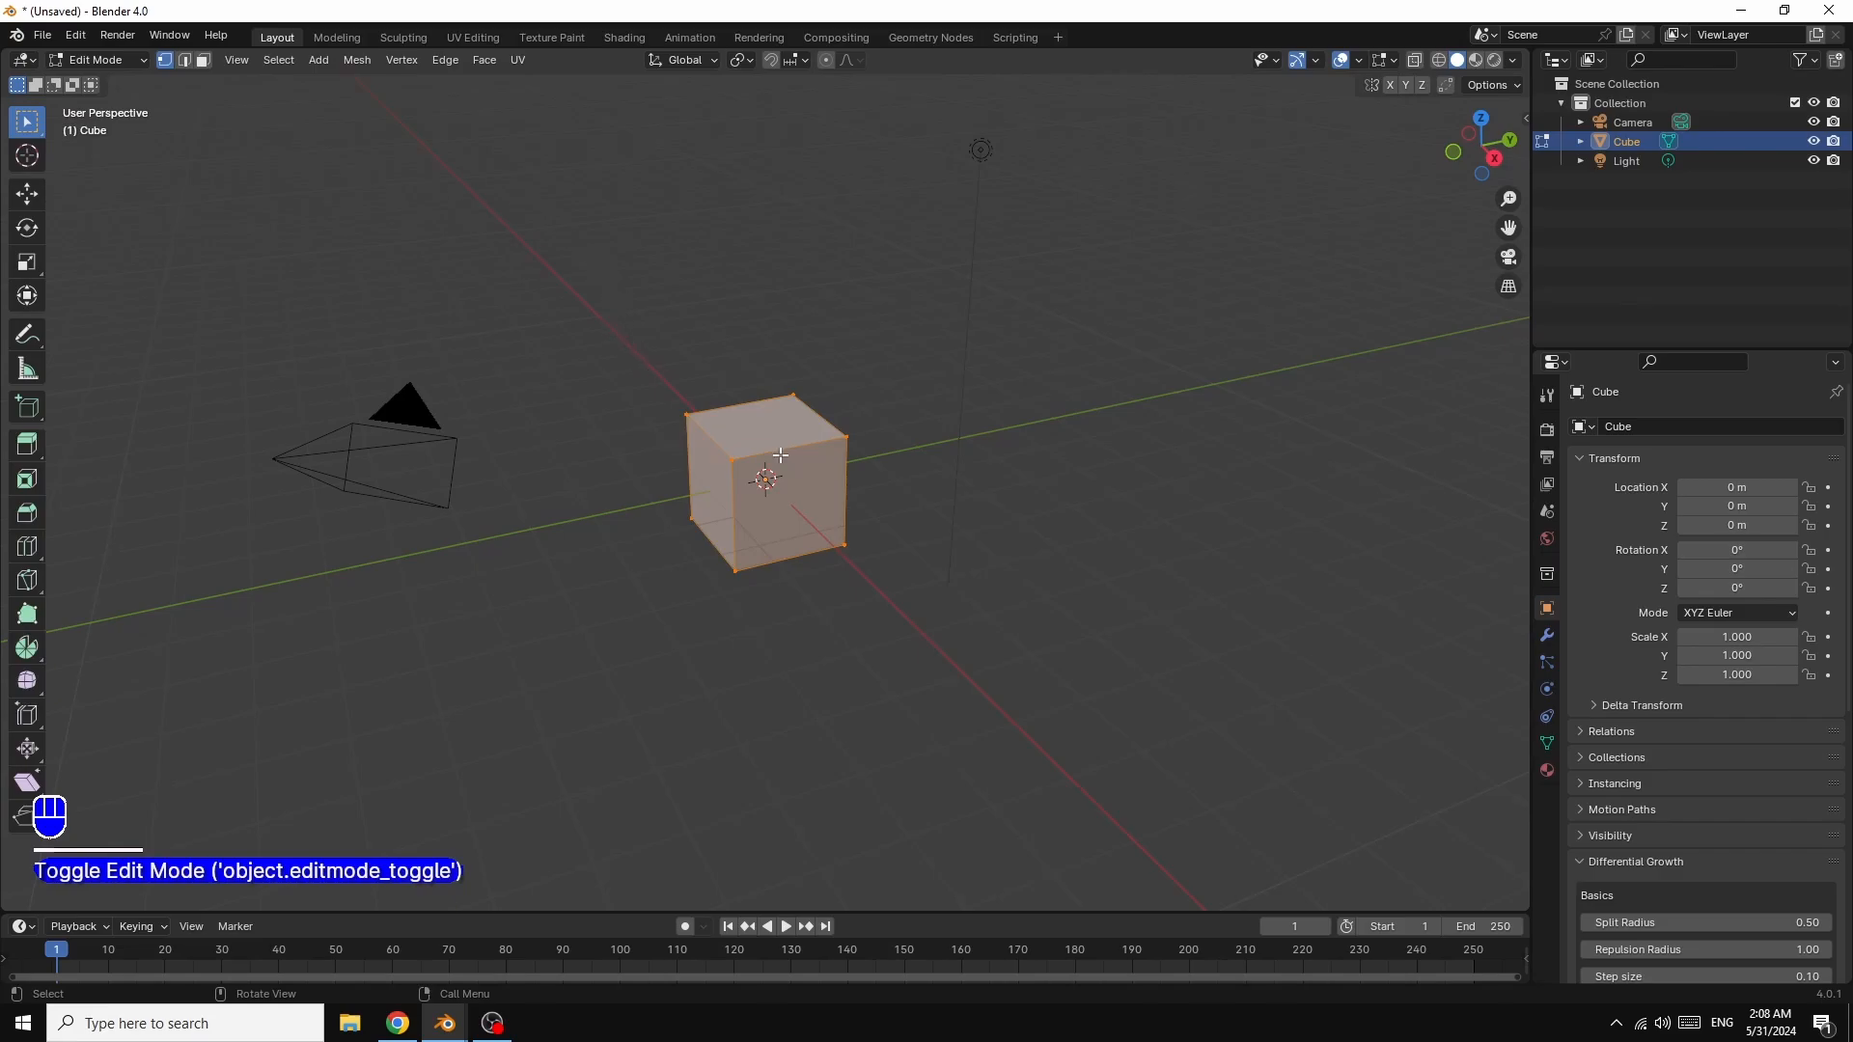
Step: Subdivide the cube's mesh with 10 cuts, smoothness 1, fractal 5 and random seed 1
right_click(762, 443)
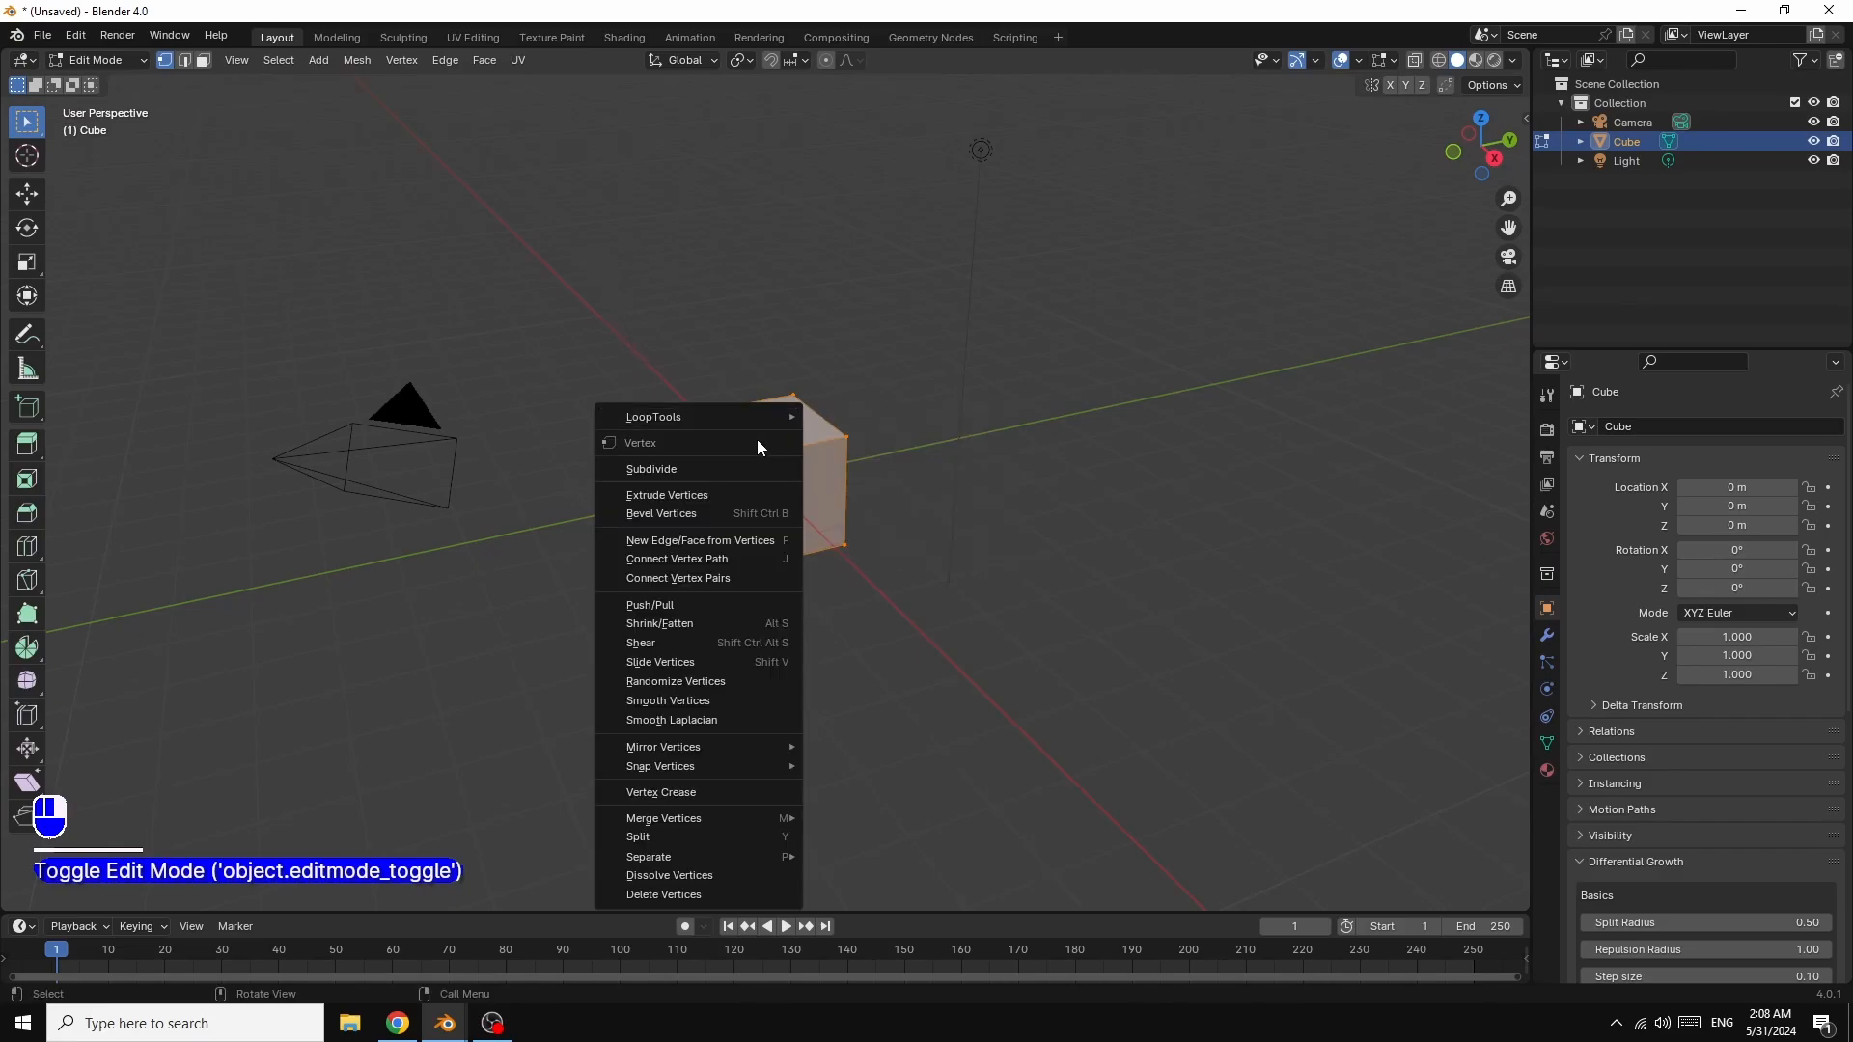
left_click(673, 471)
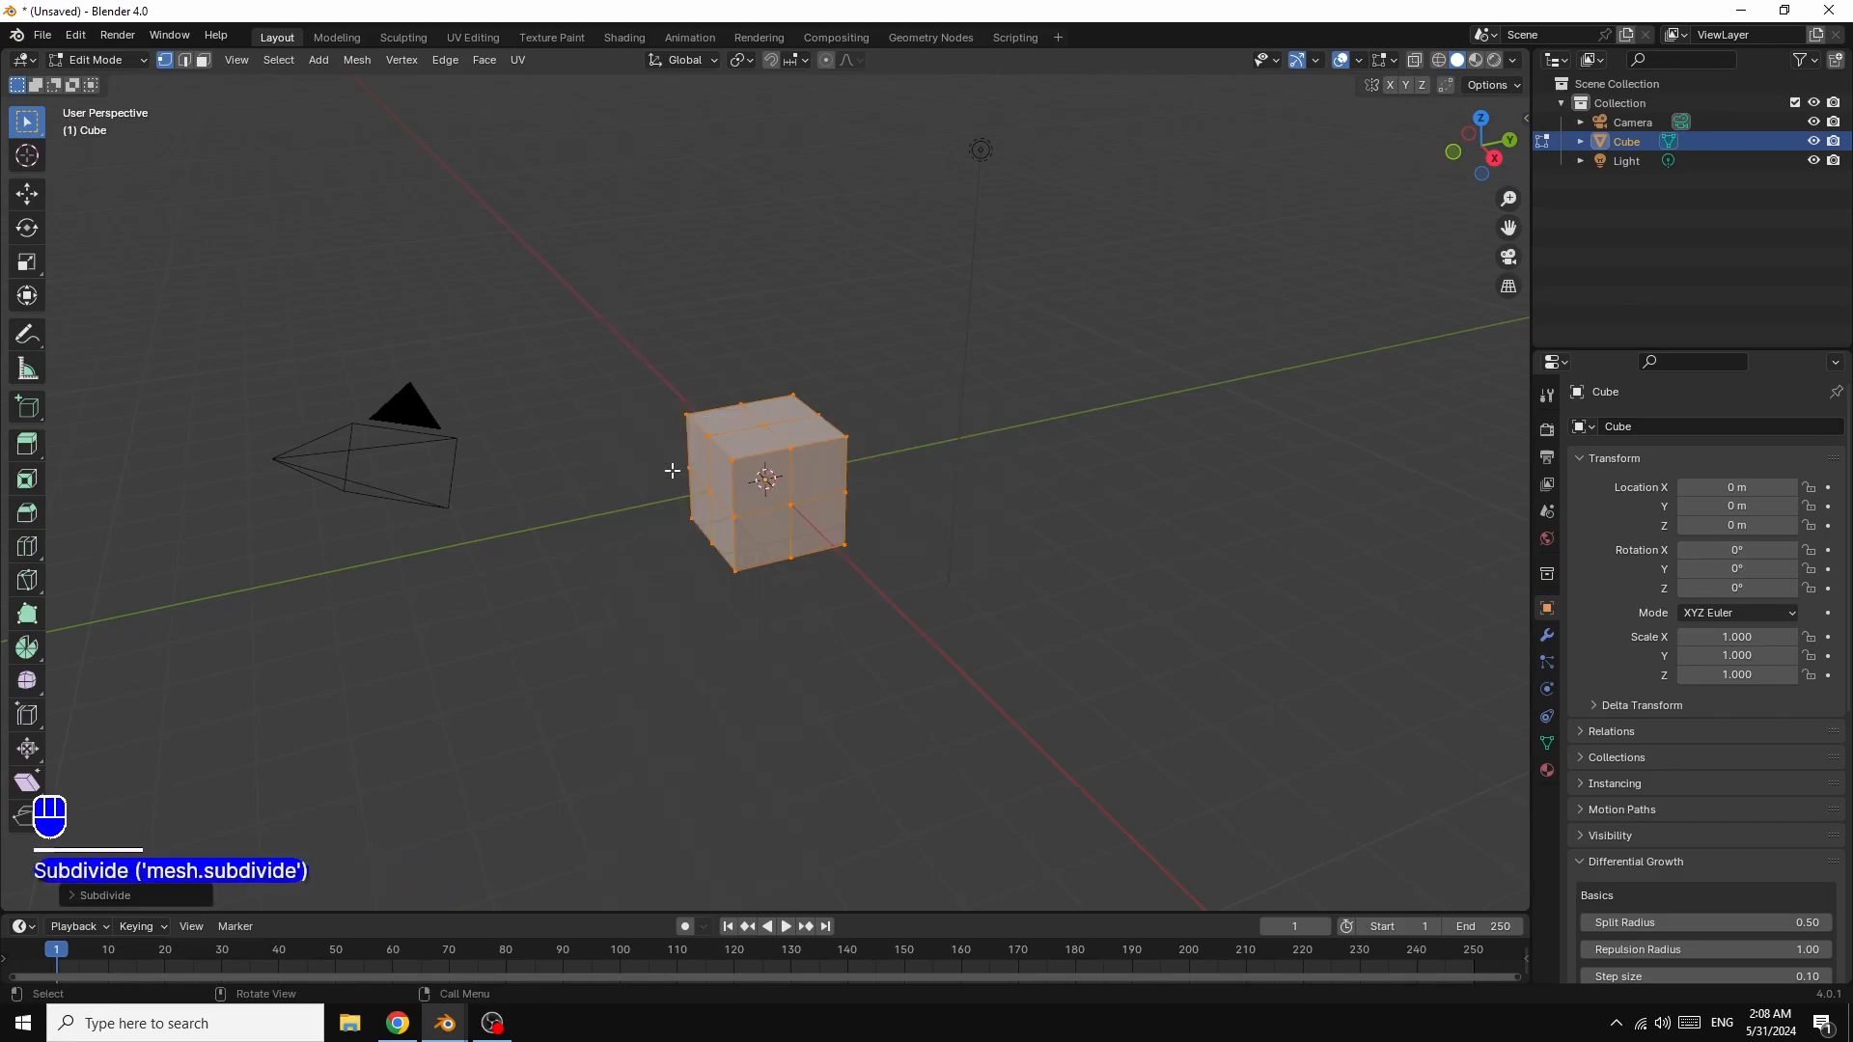
left_click(132, 896)
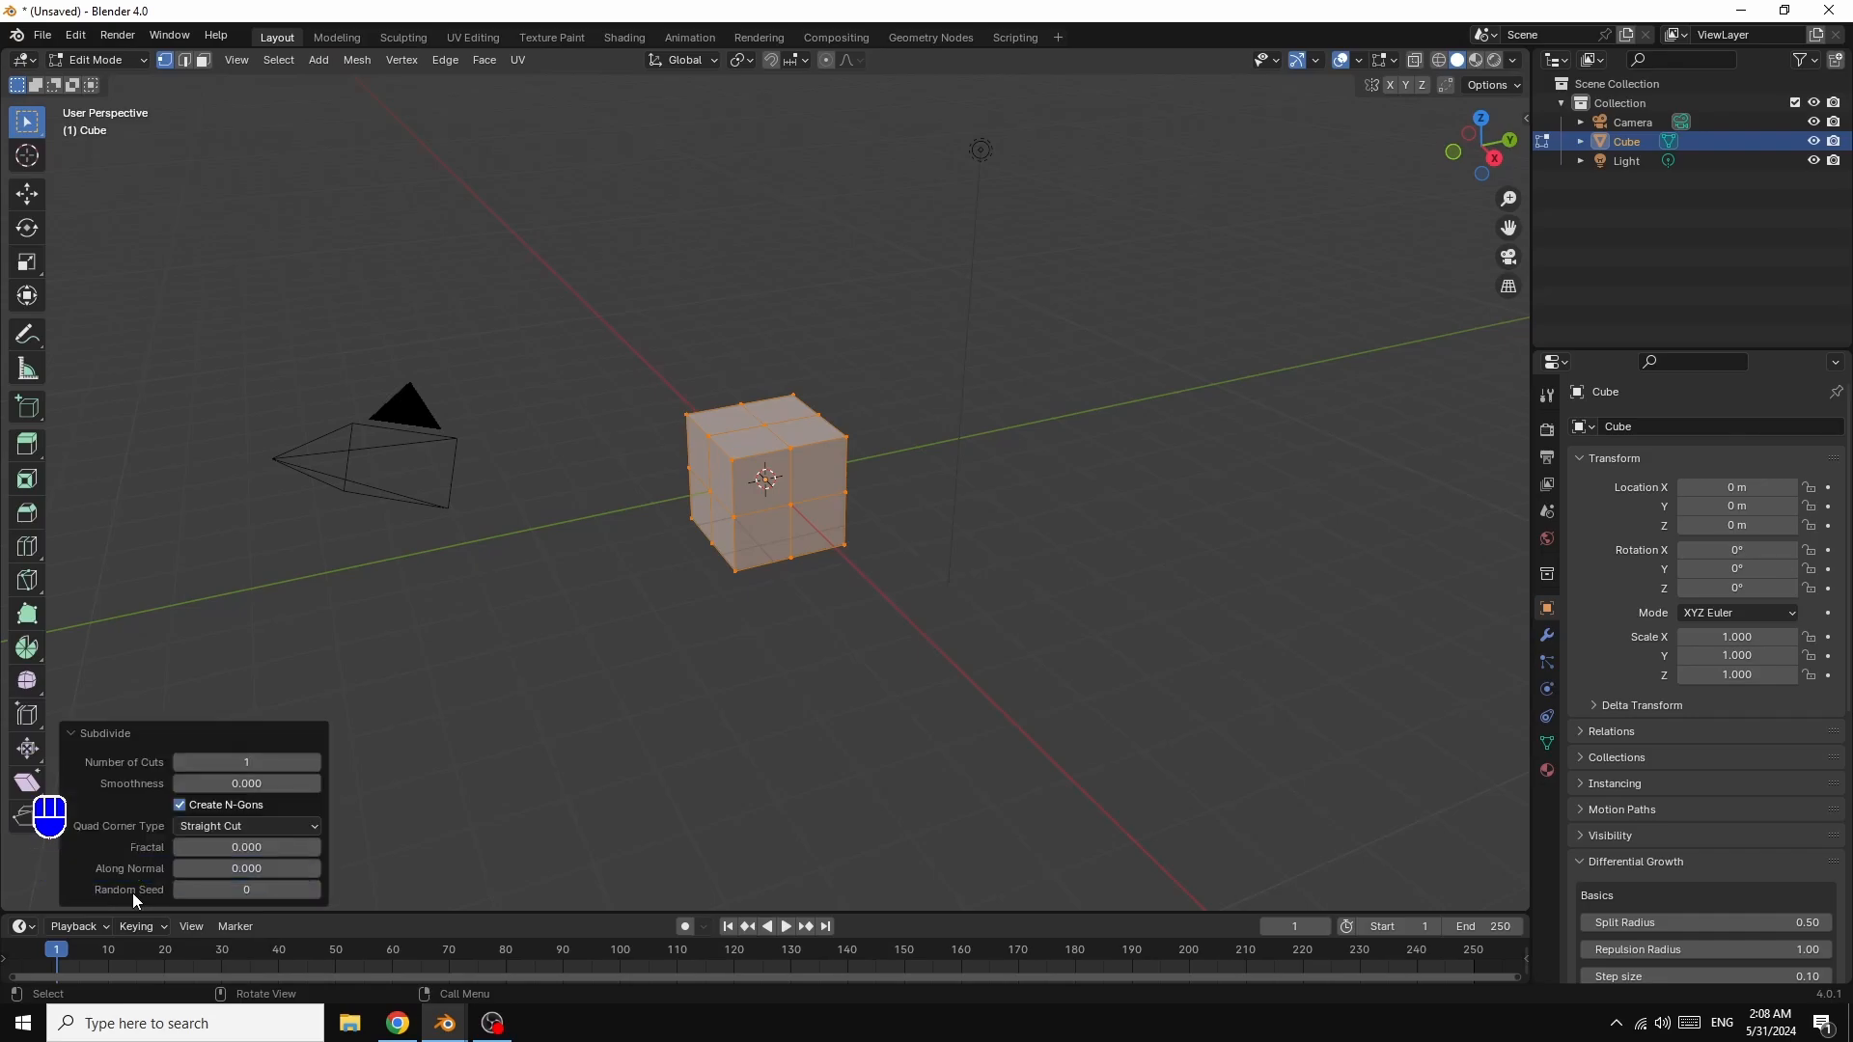
left_click(242, 765)
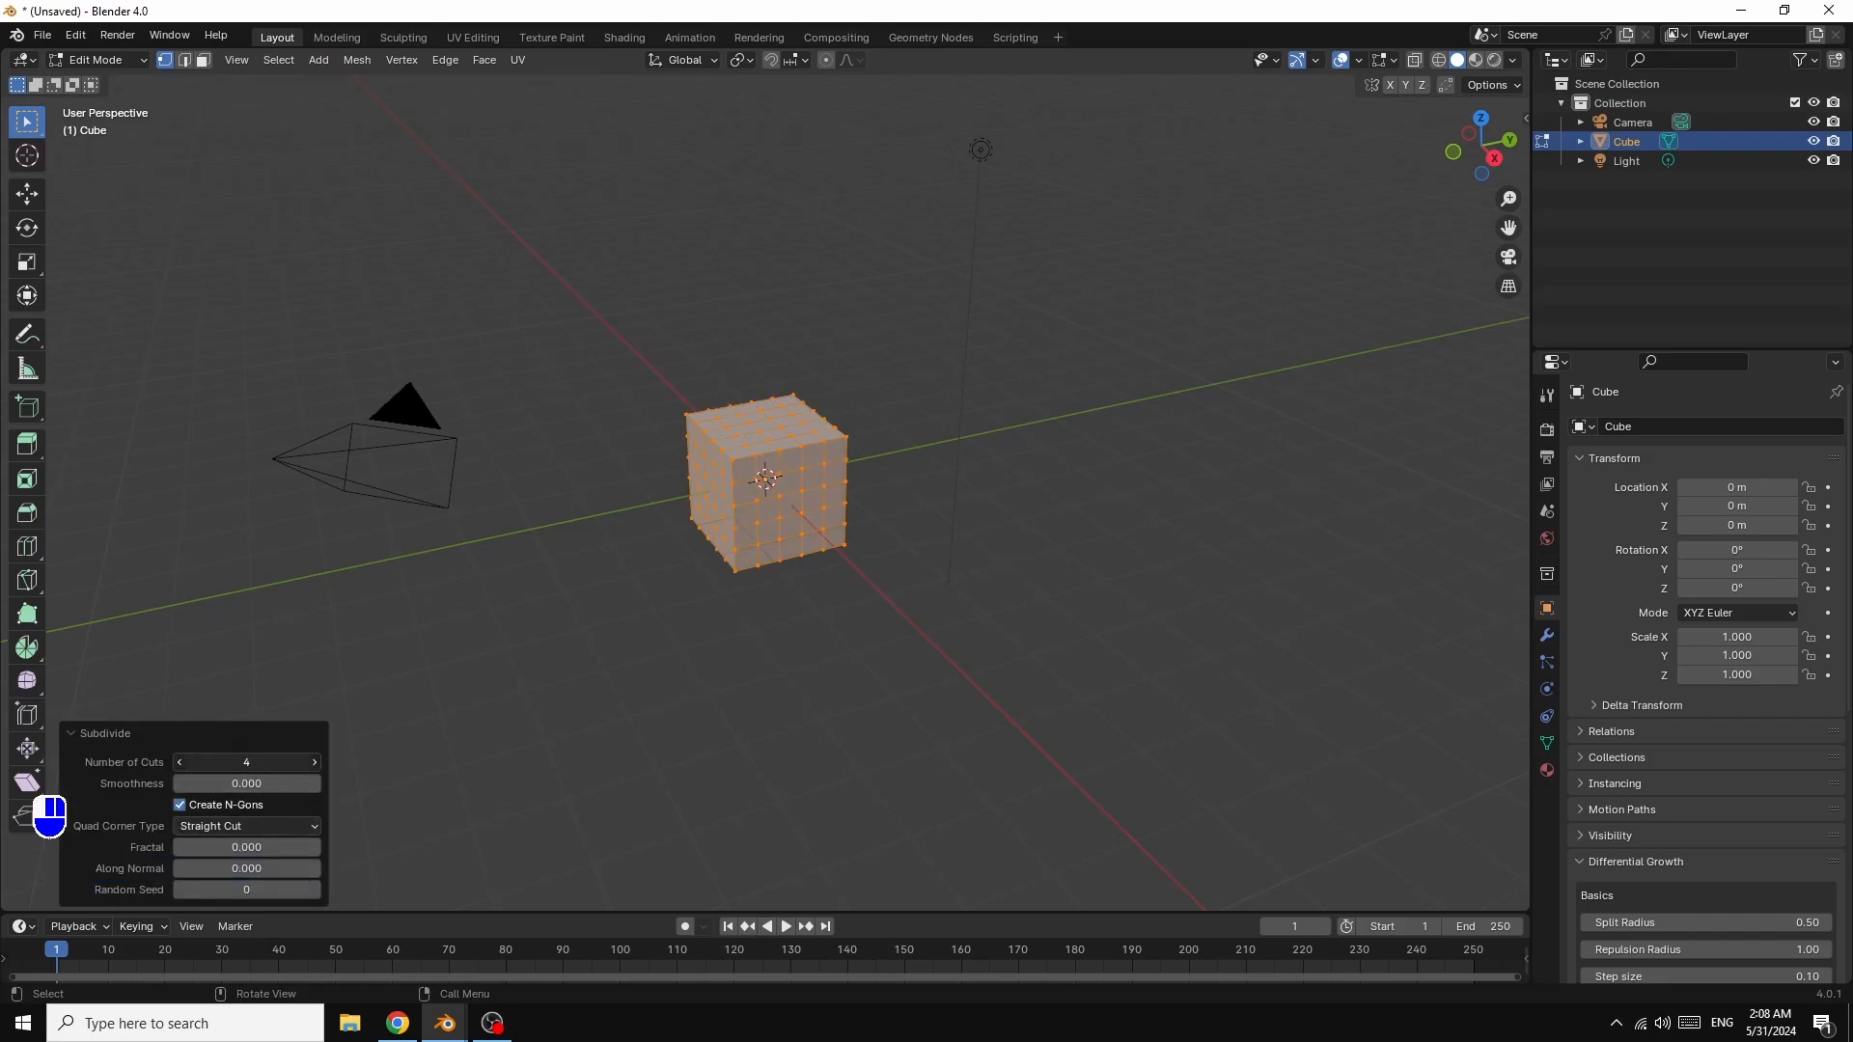
left_click_drag(218, 764, 263, 765)
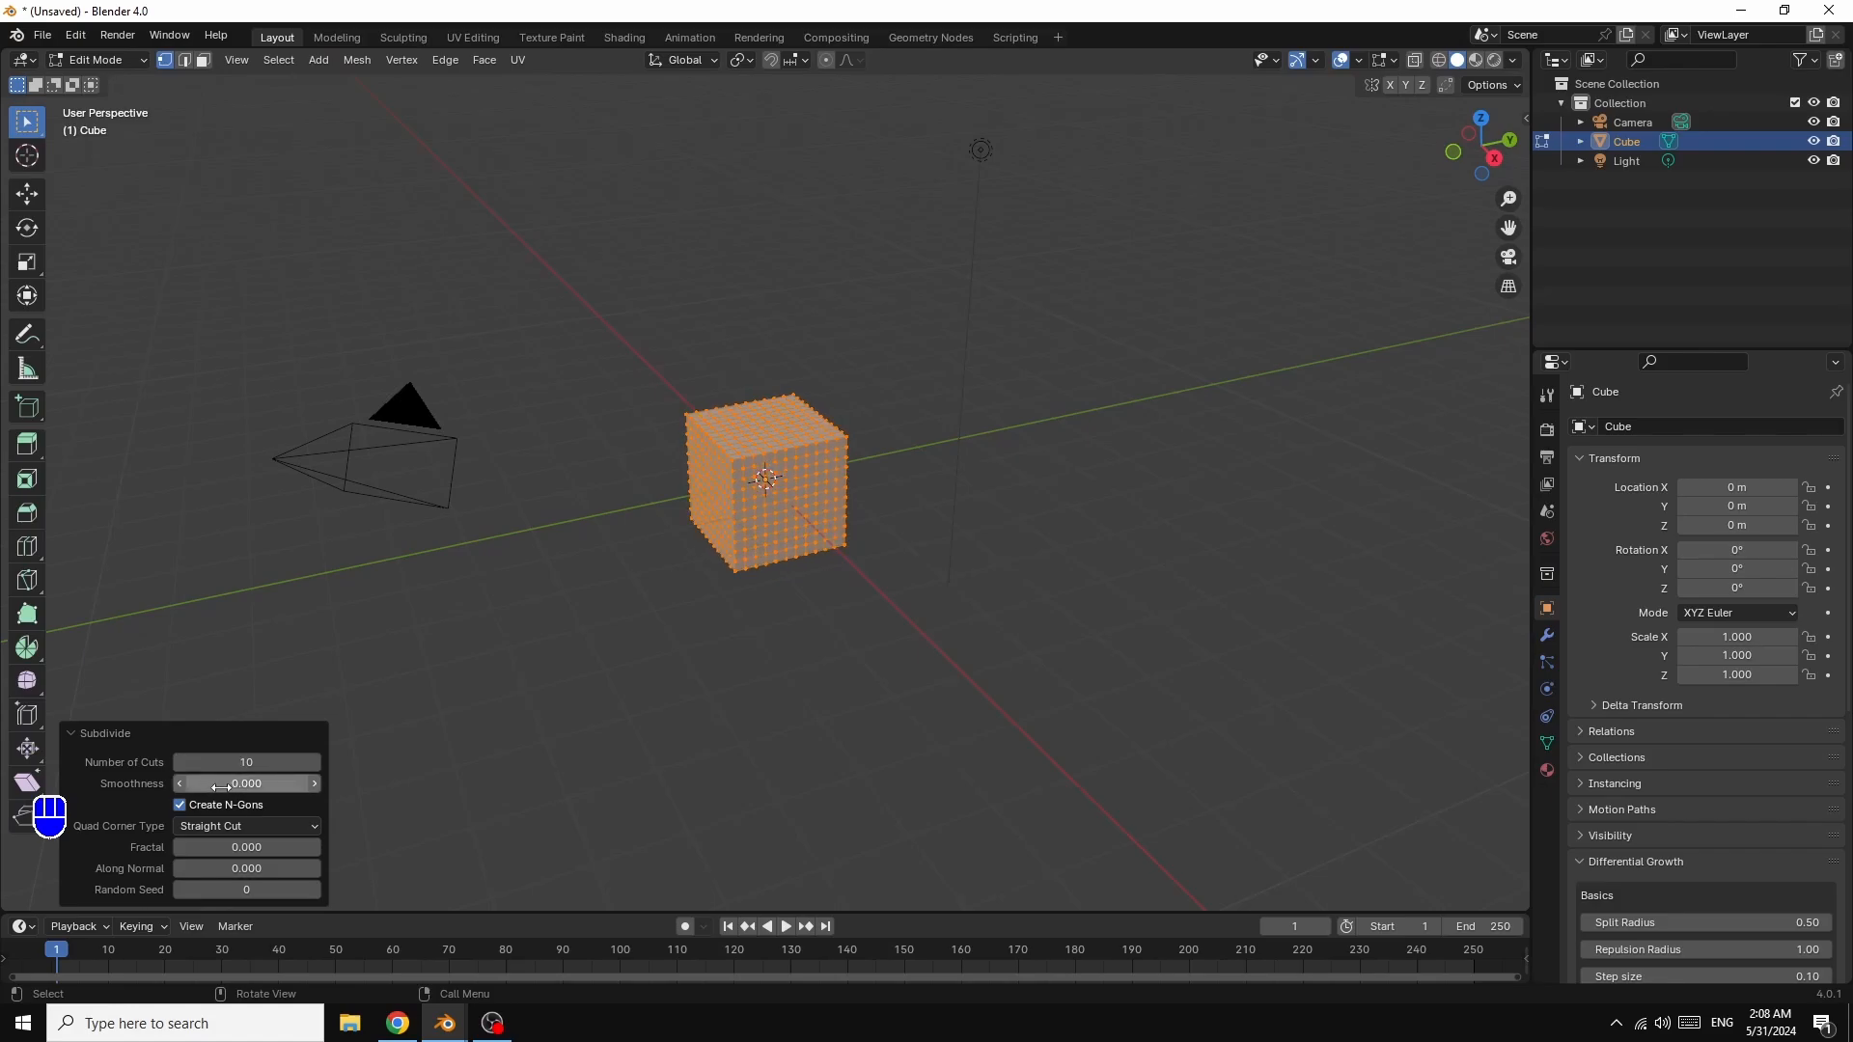
left_click_drag(242, 783, 318, 784)
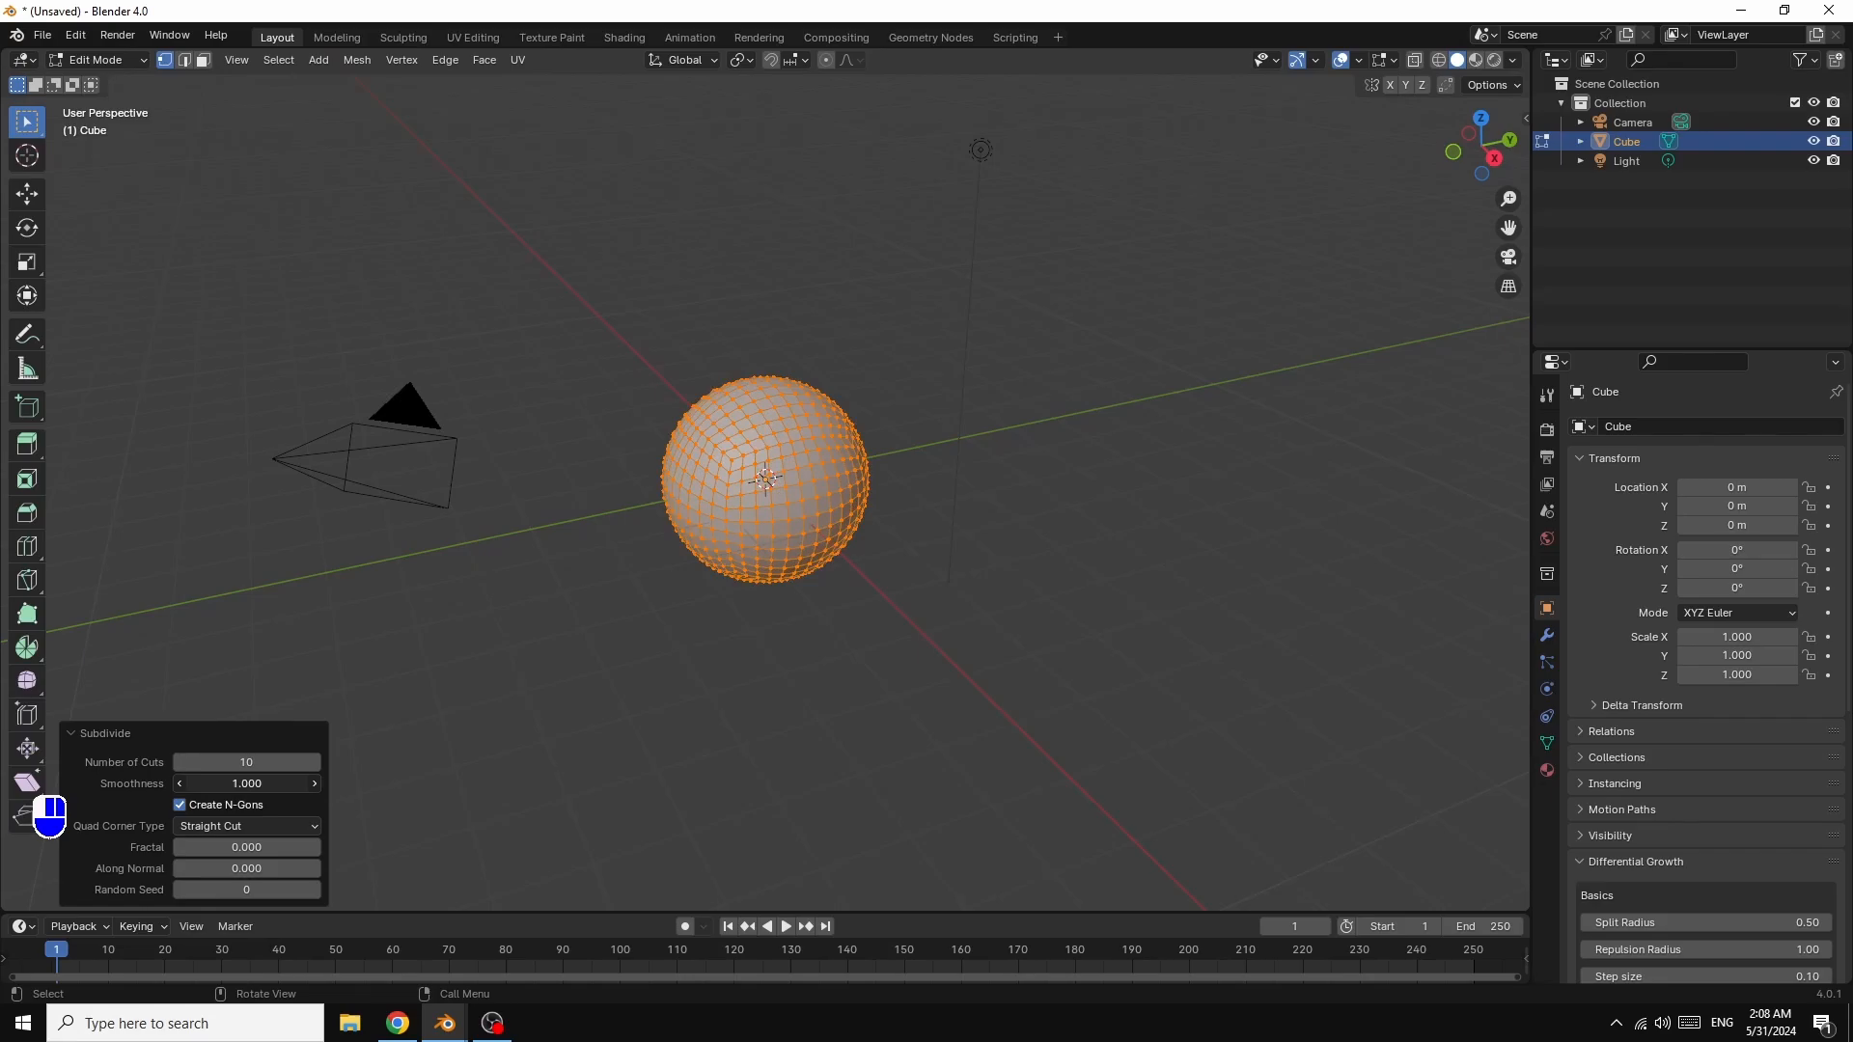
left_click(244, 848)
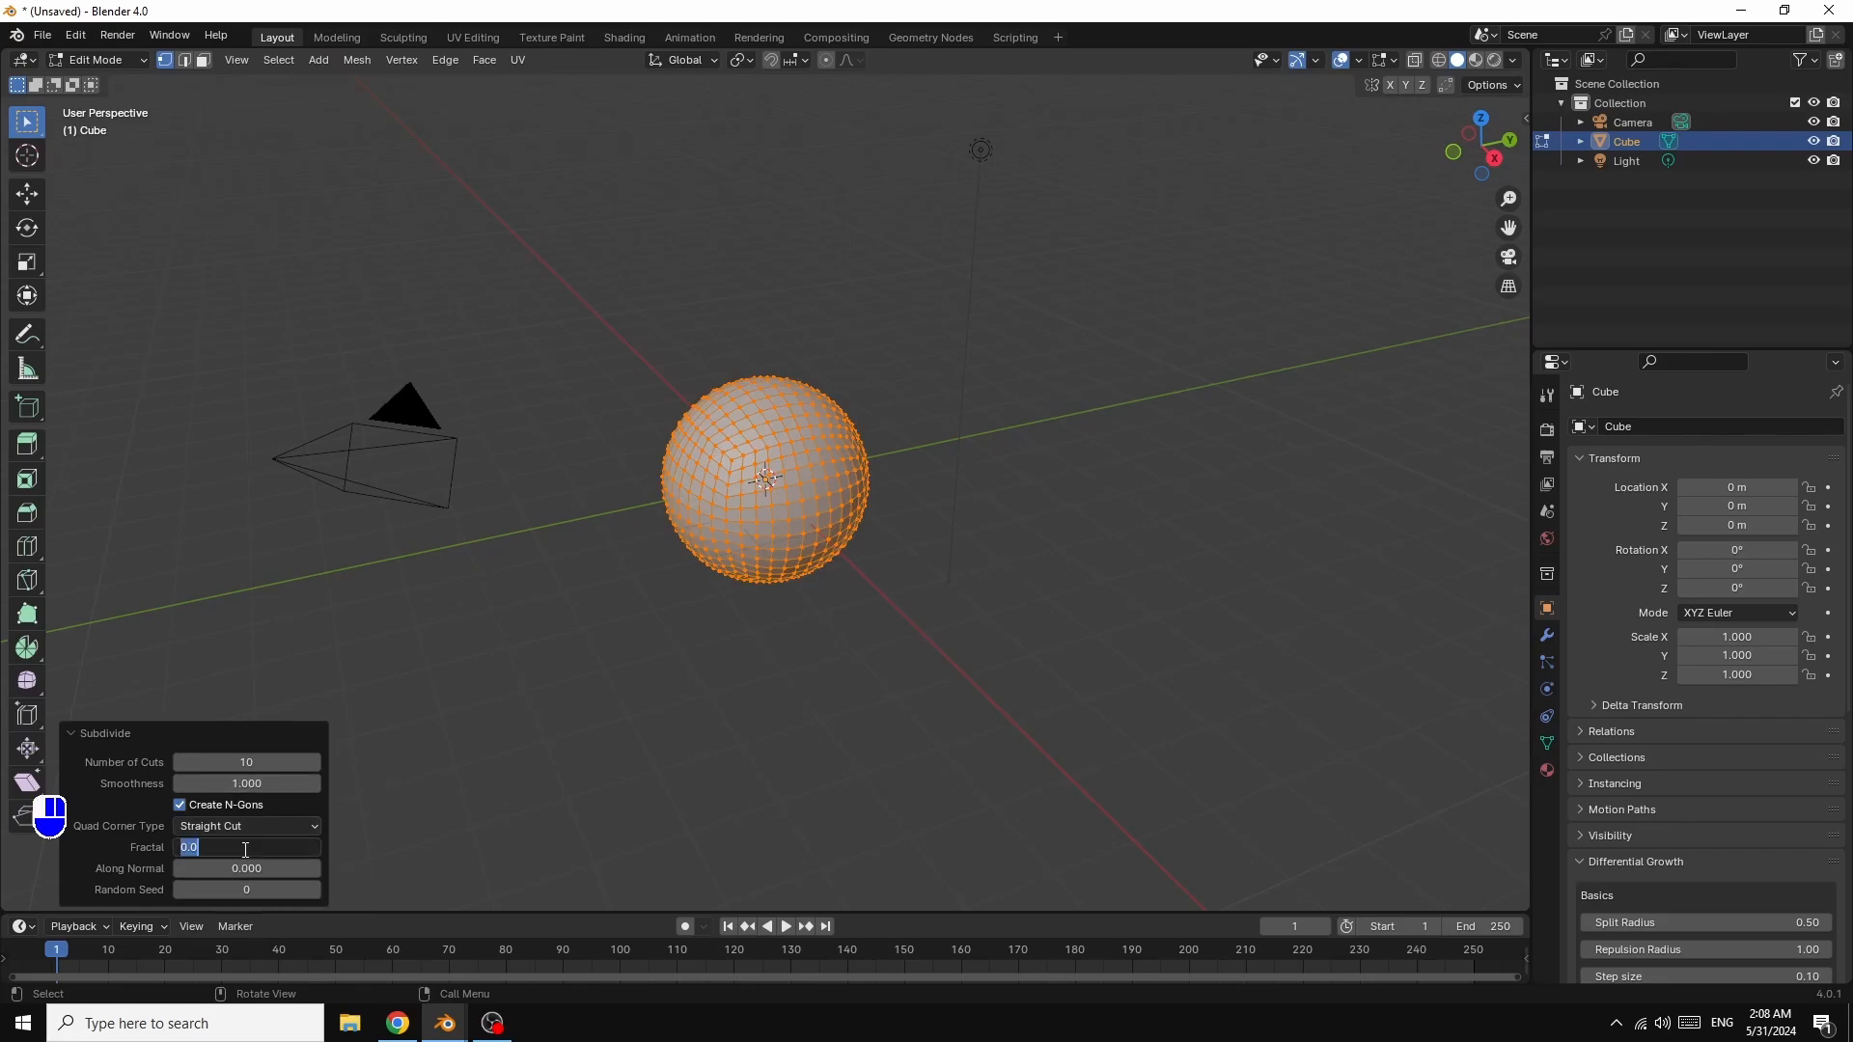
type("5")
key("Return")
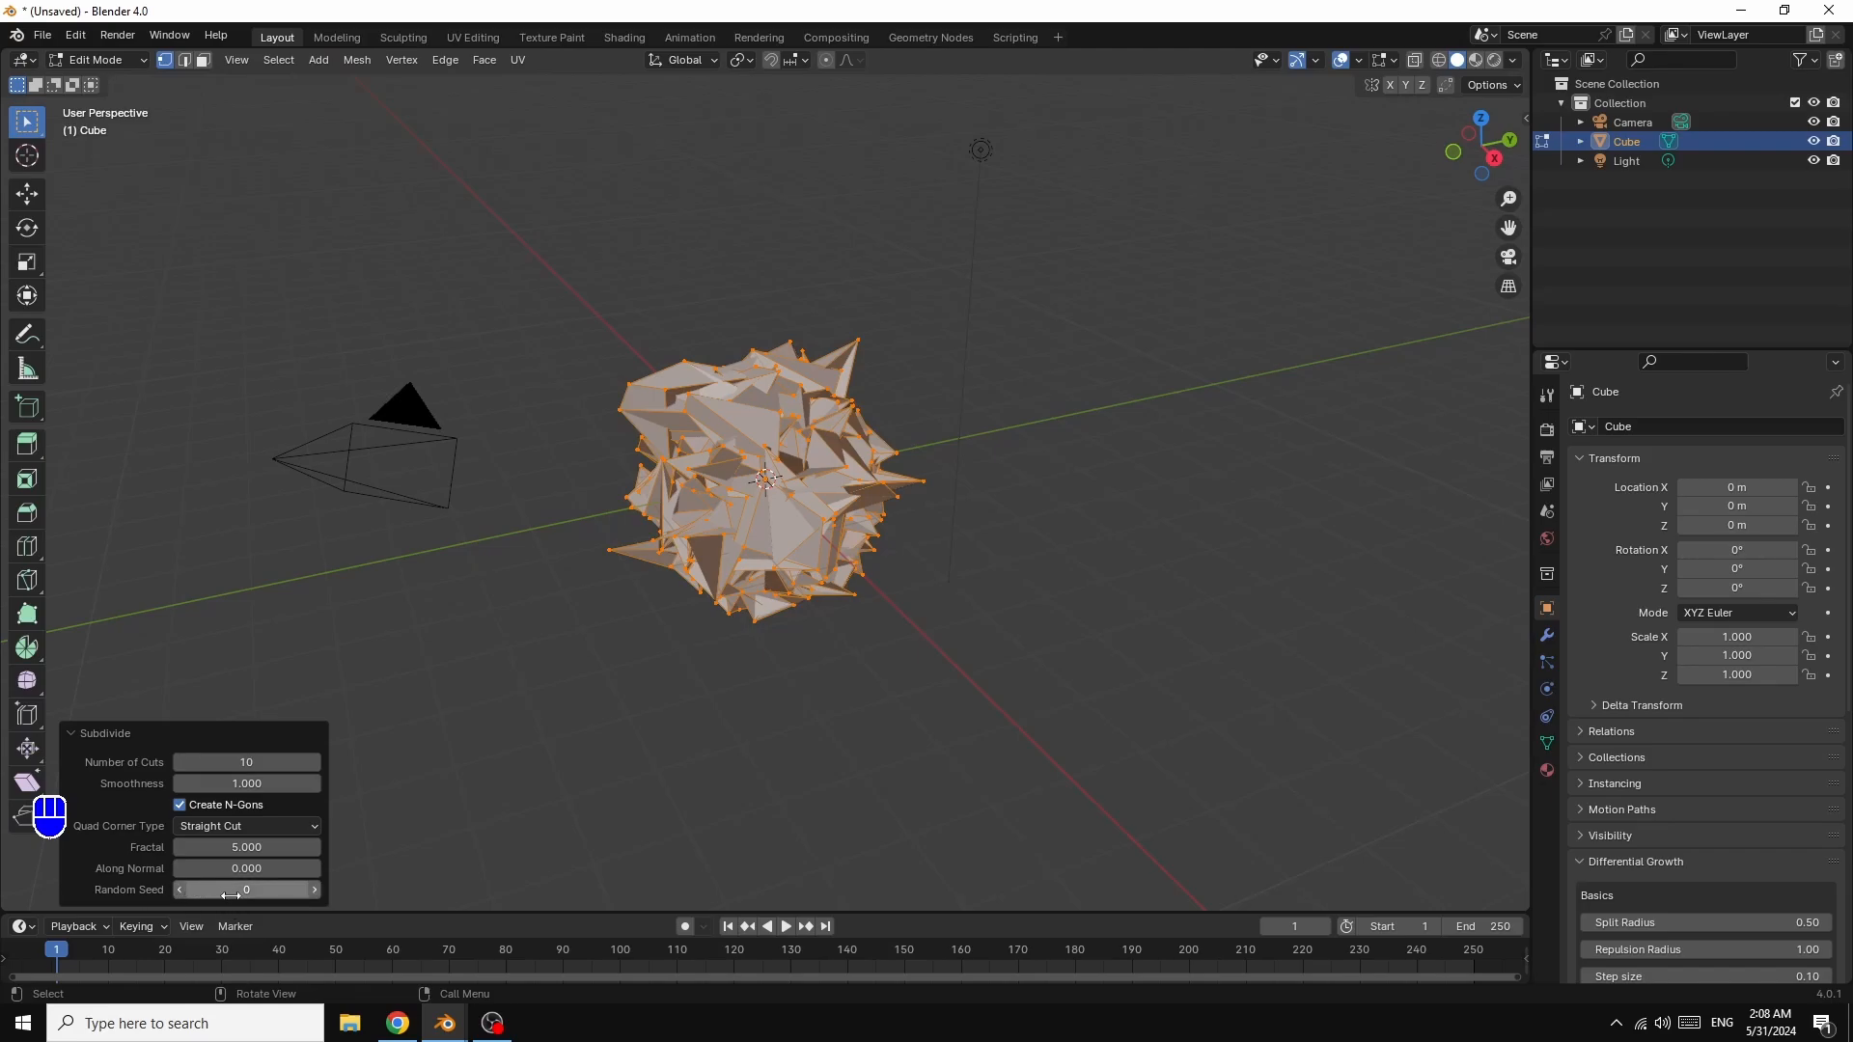
left_click(315, 890)
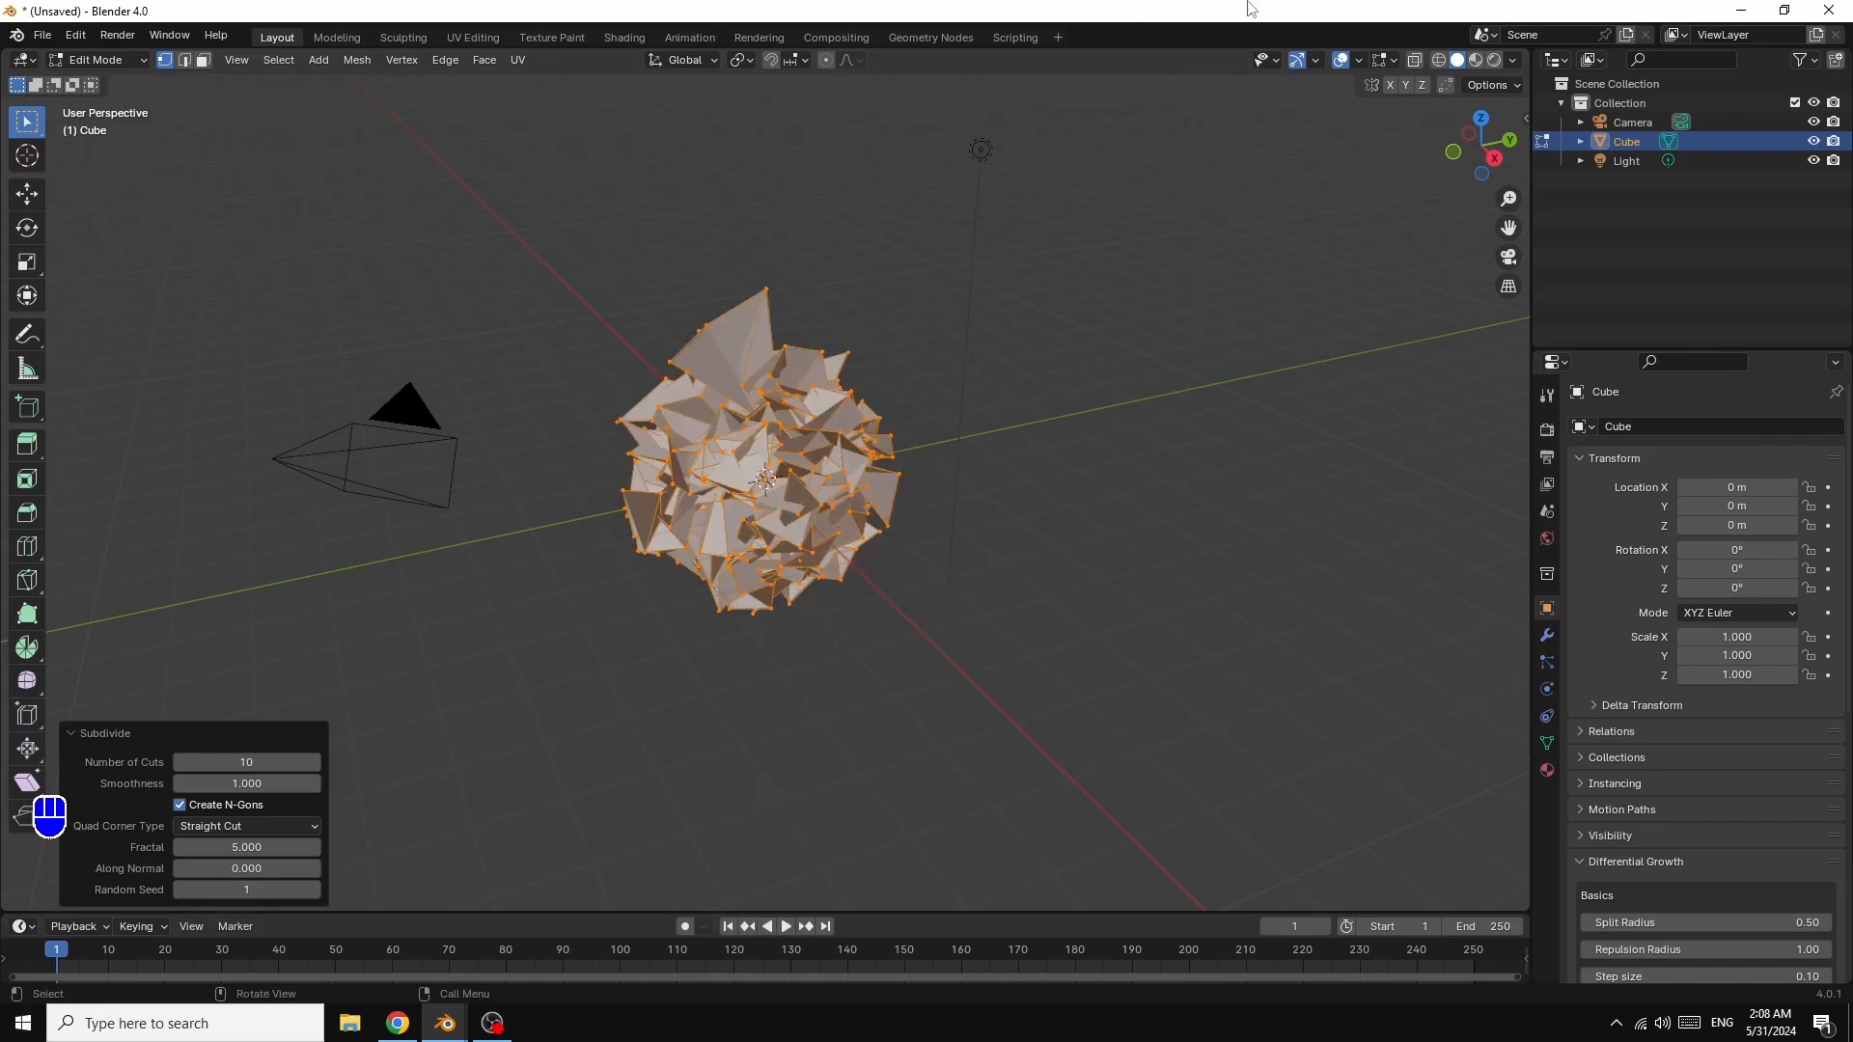
Step: Return to Object Mode and add a Simple Deform modifier to the blob
left_click(131, 56)
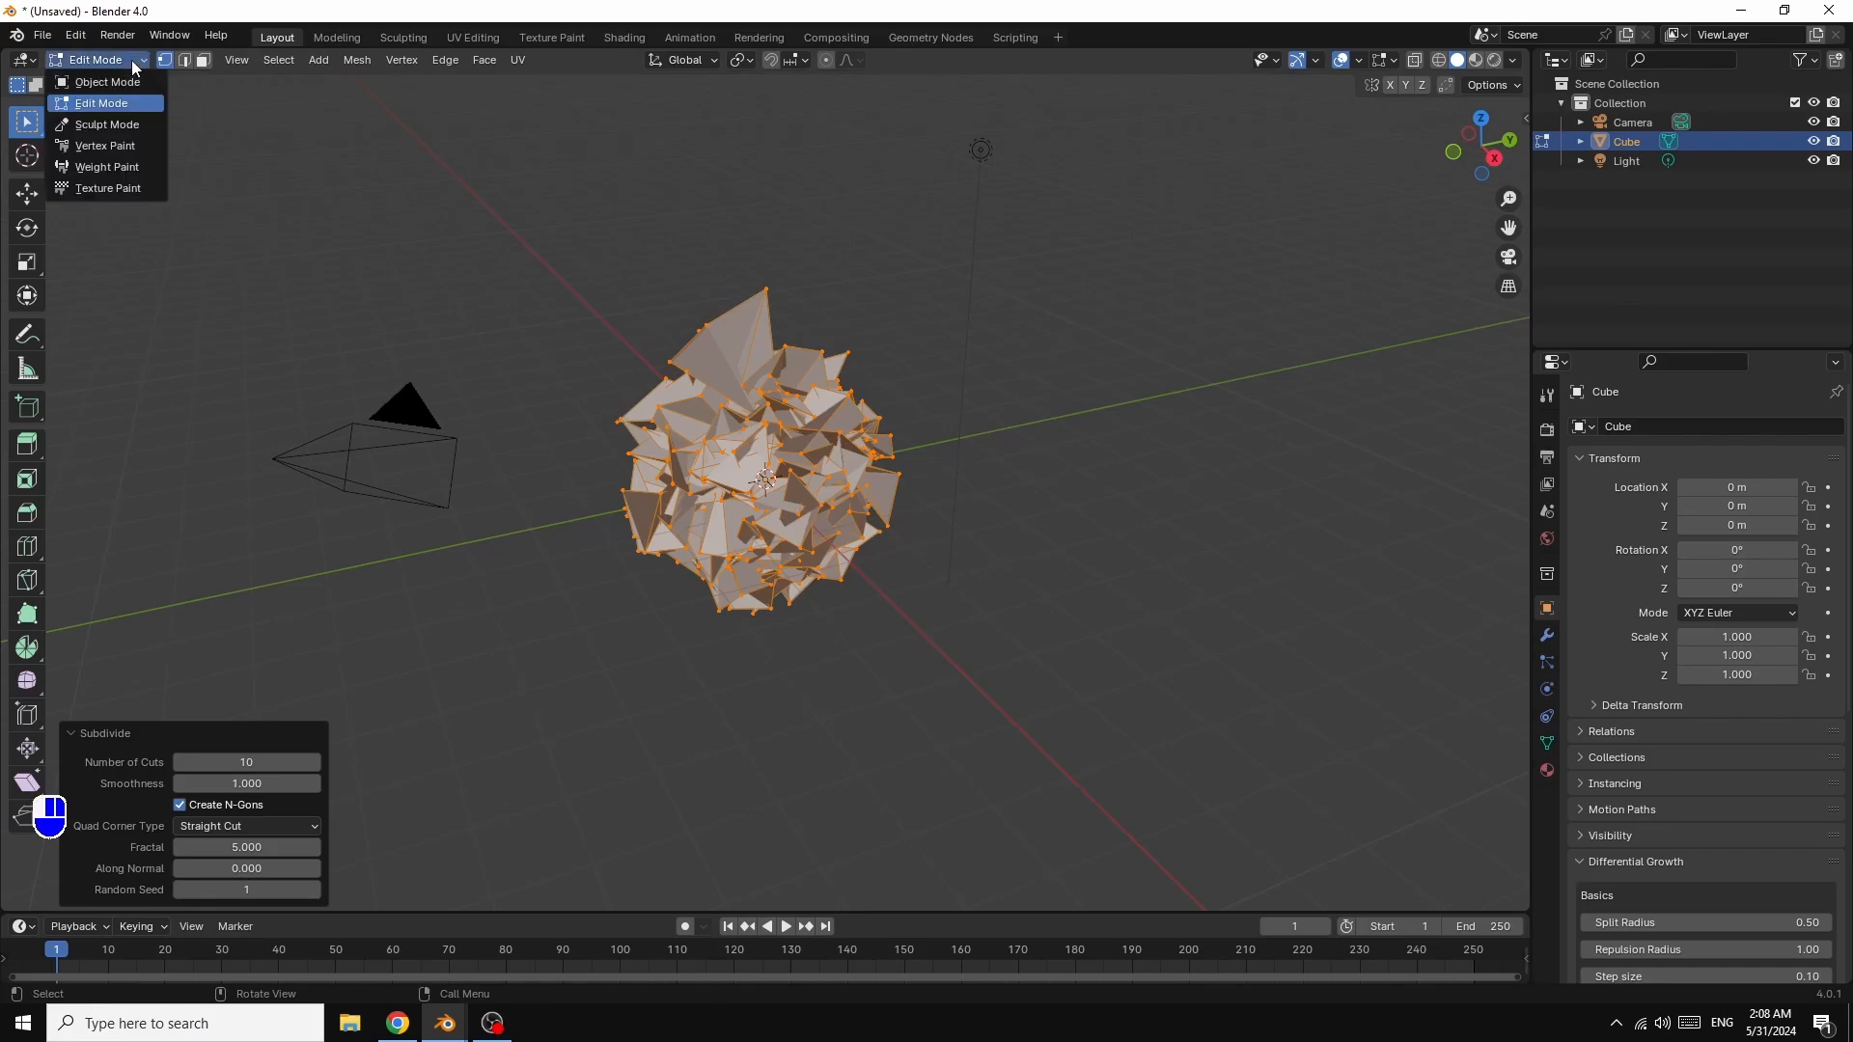
left_click(124, 79)
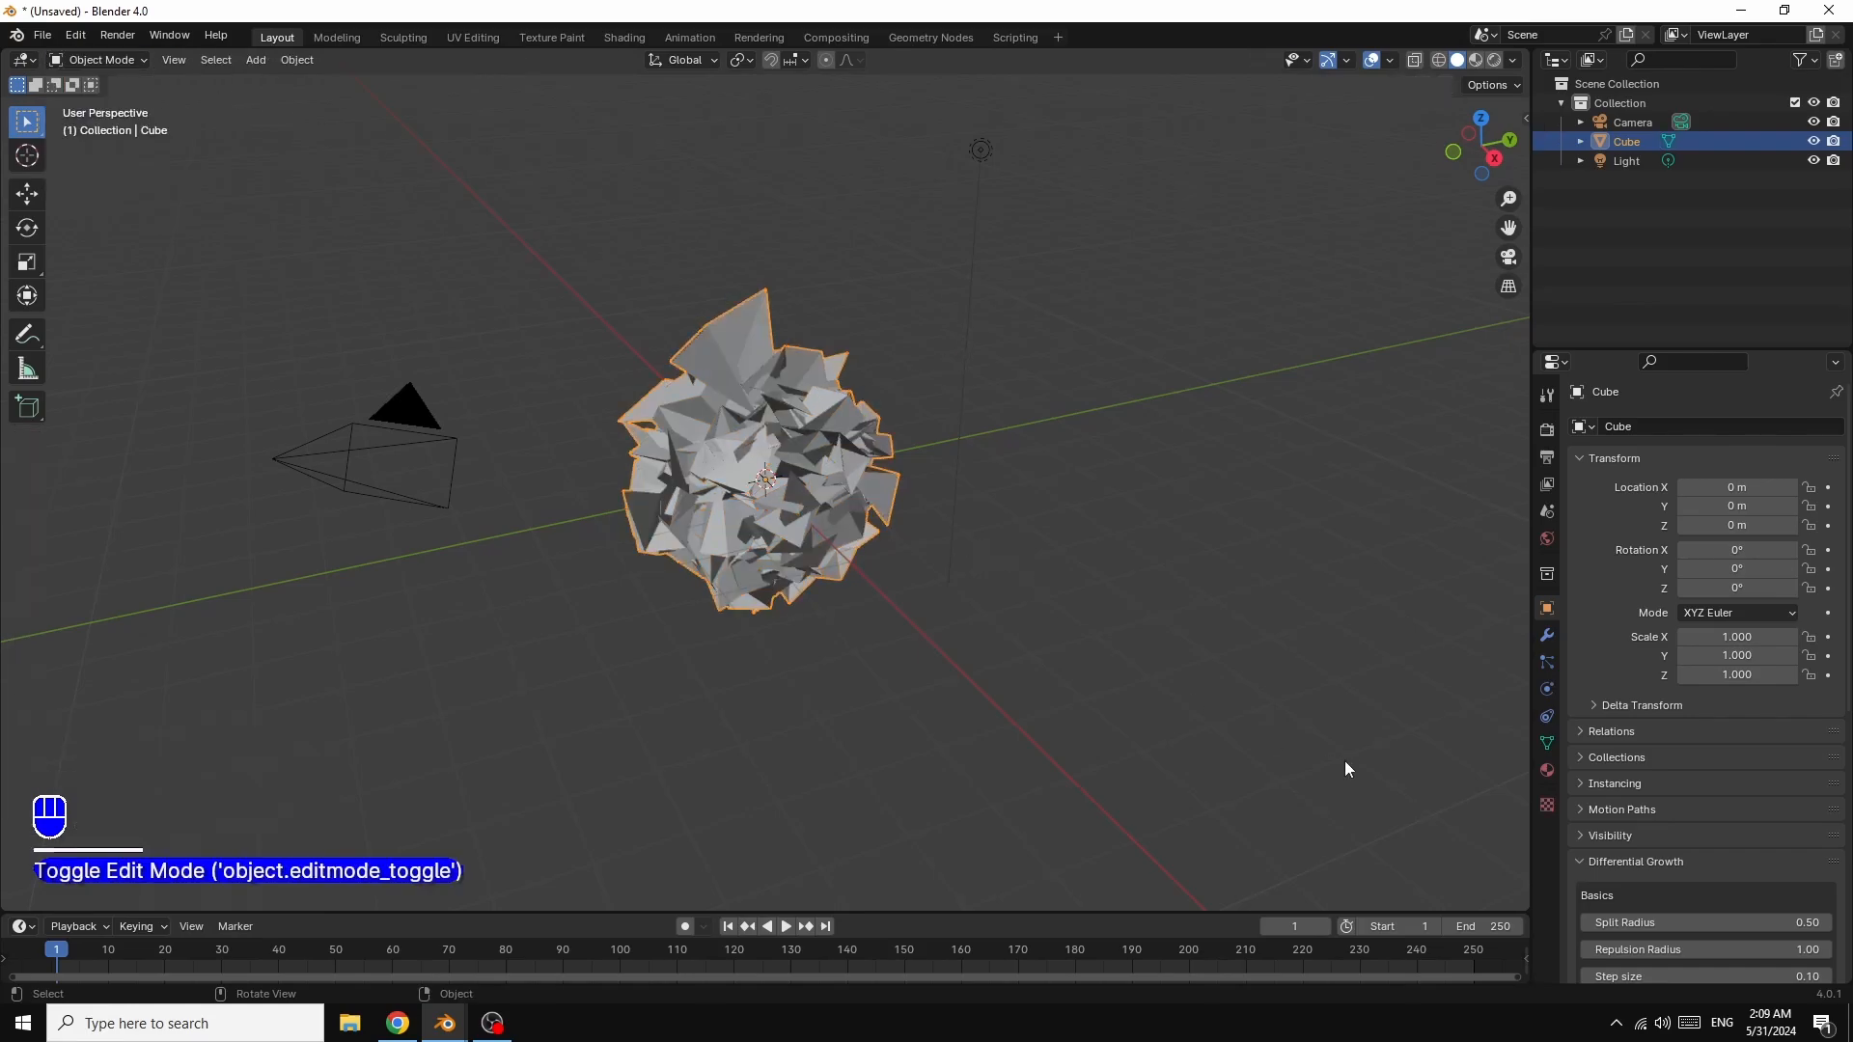
left_click(1548, 635)
left_click(1704, 429)
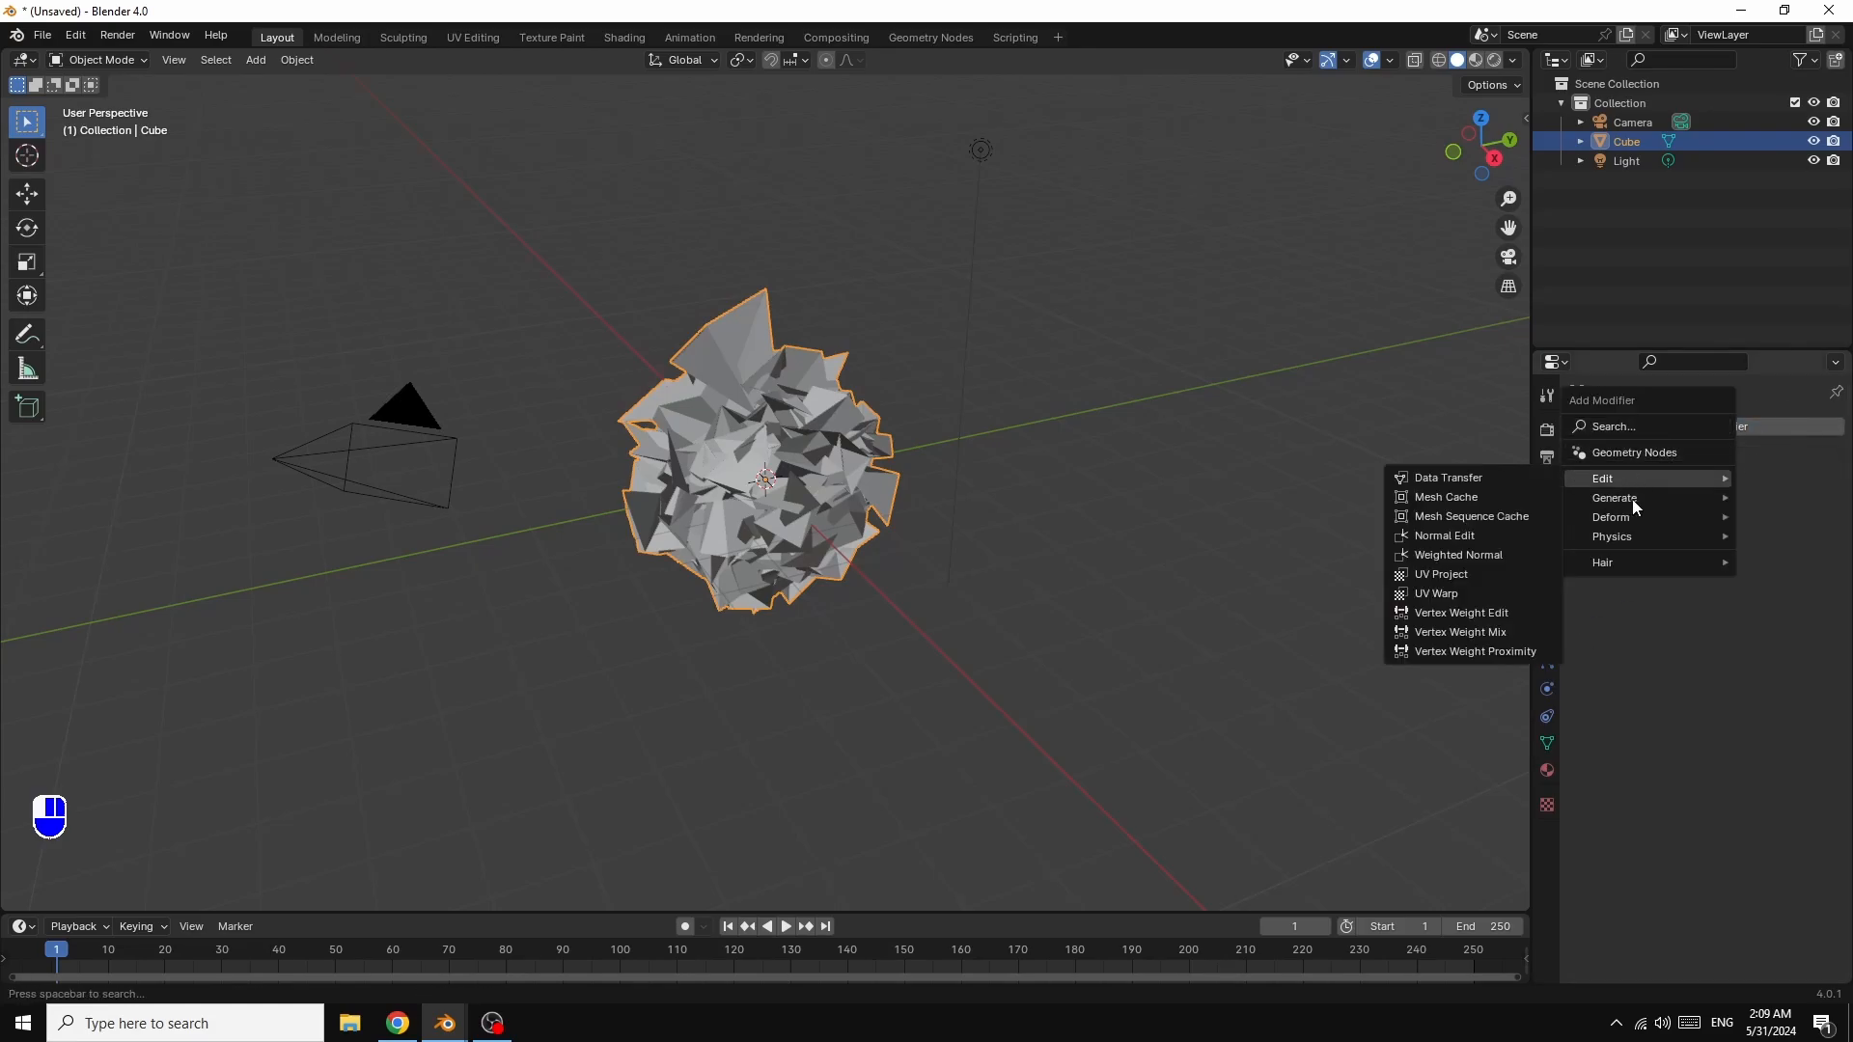
mouse_move(1641, 498)
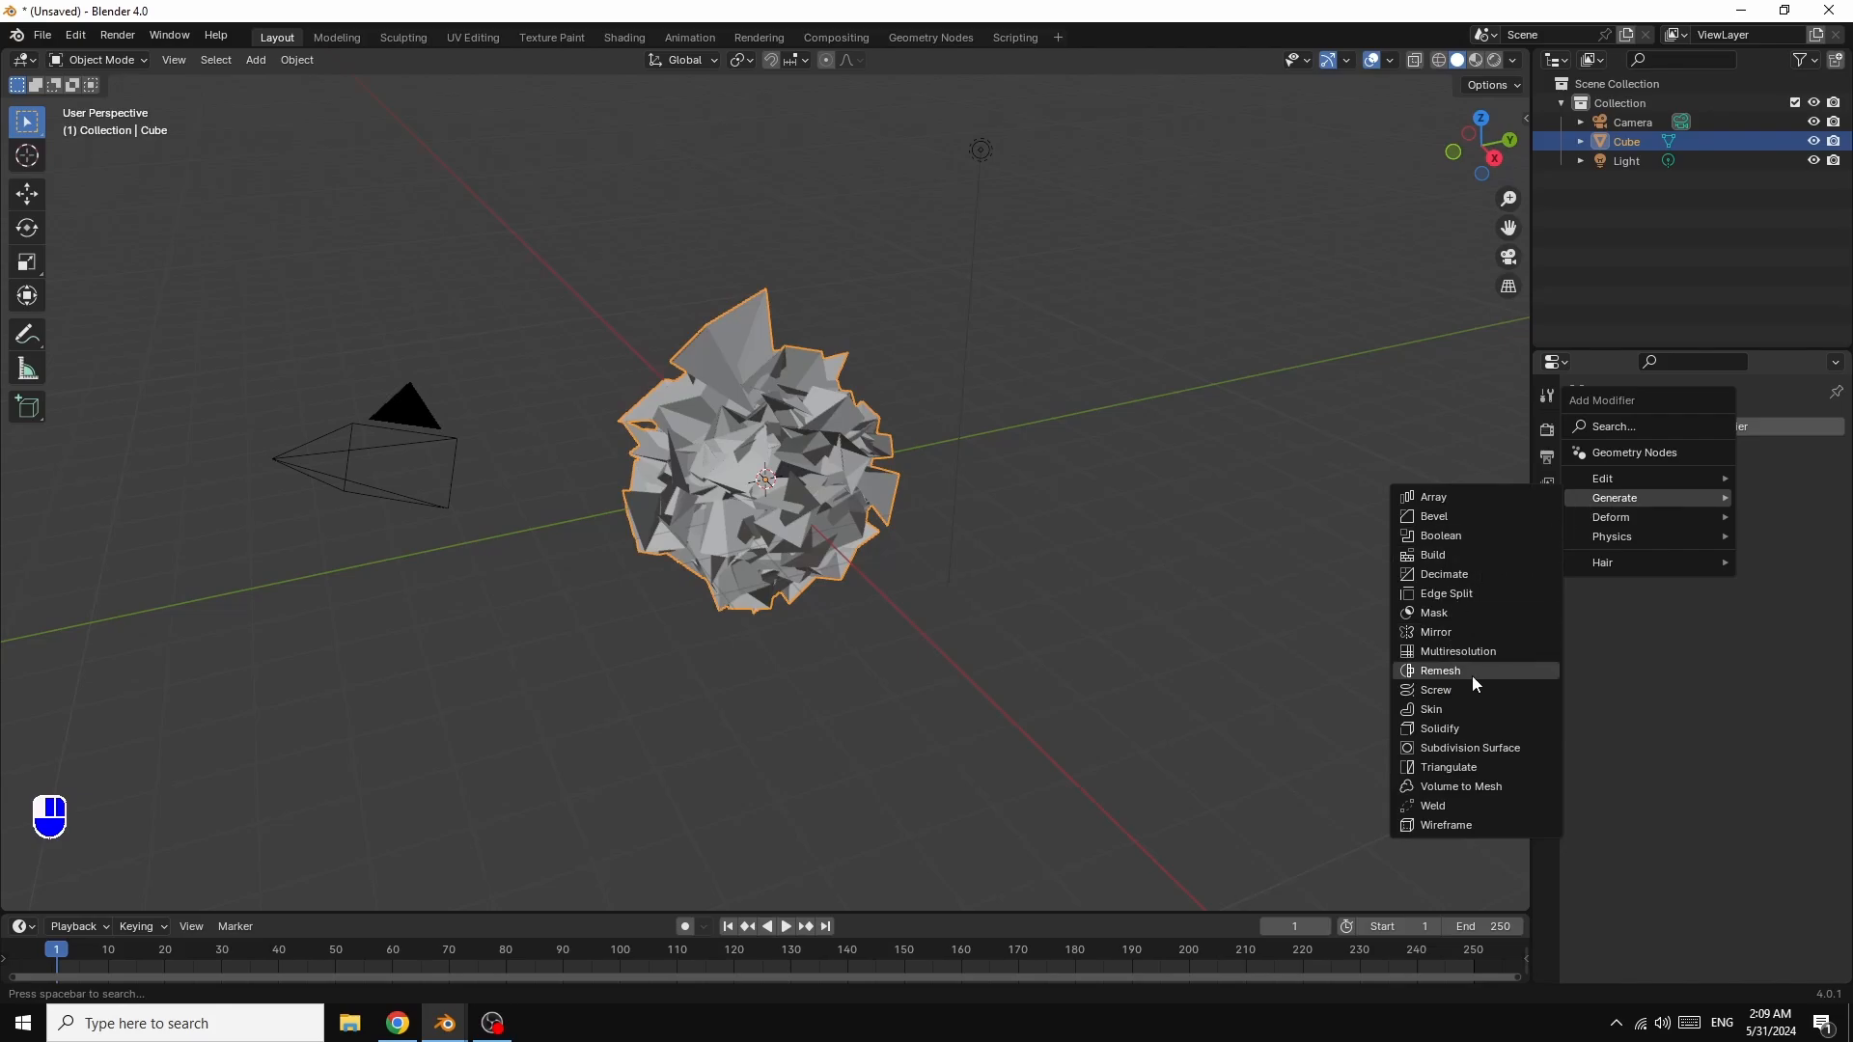
mouse_move(1675, 523)
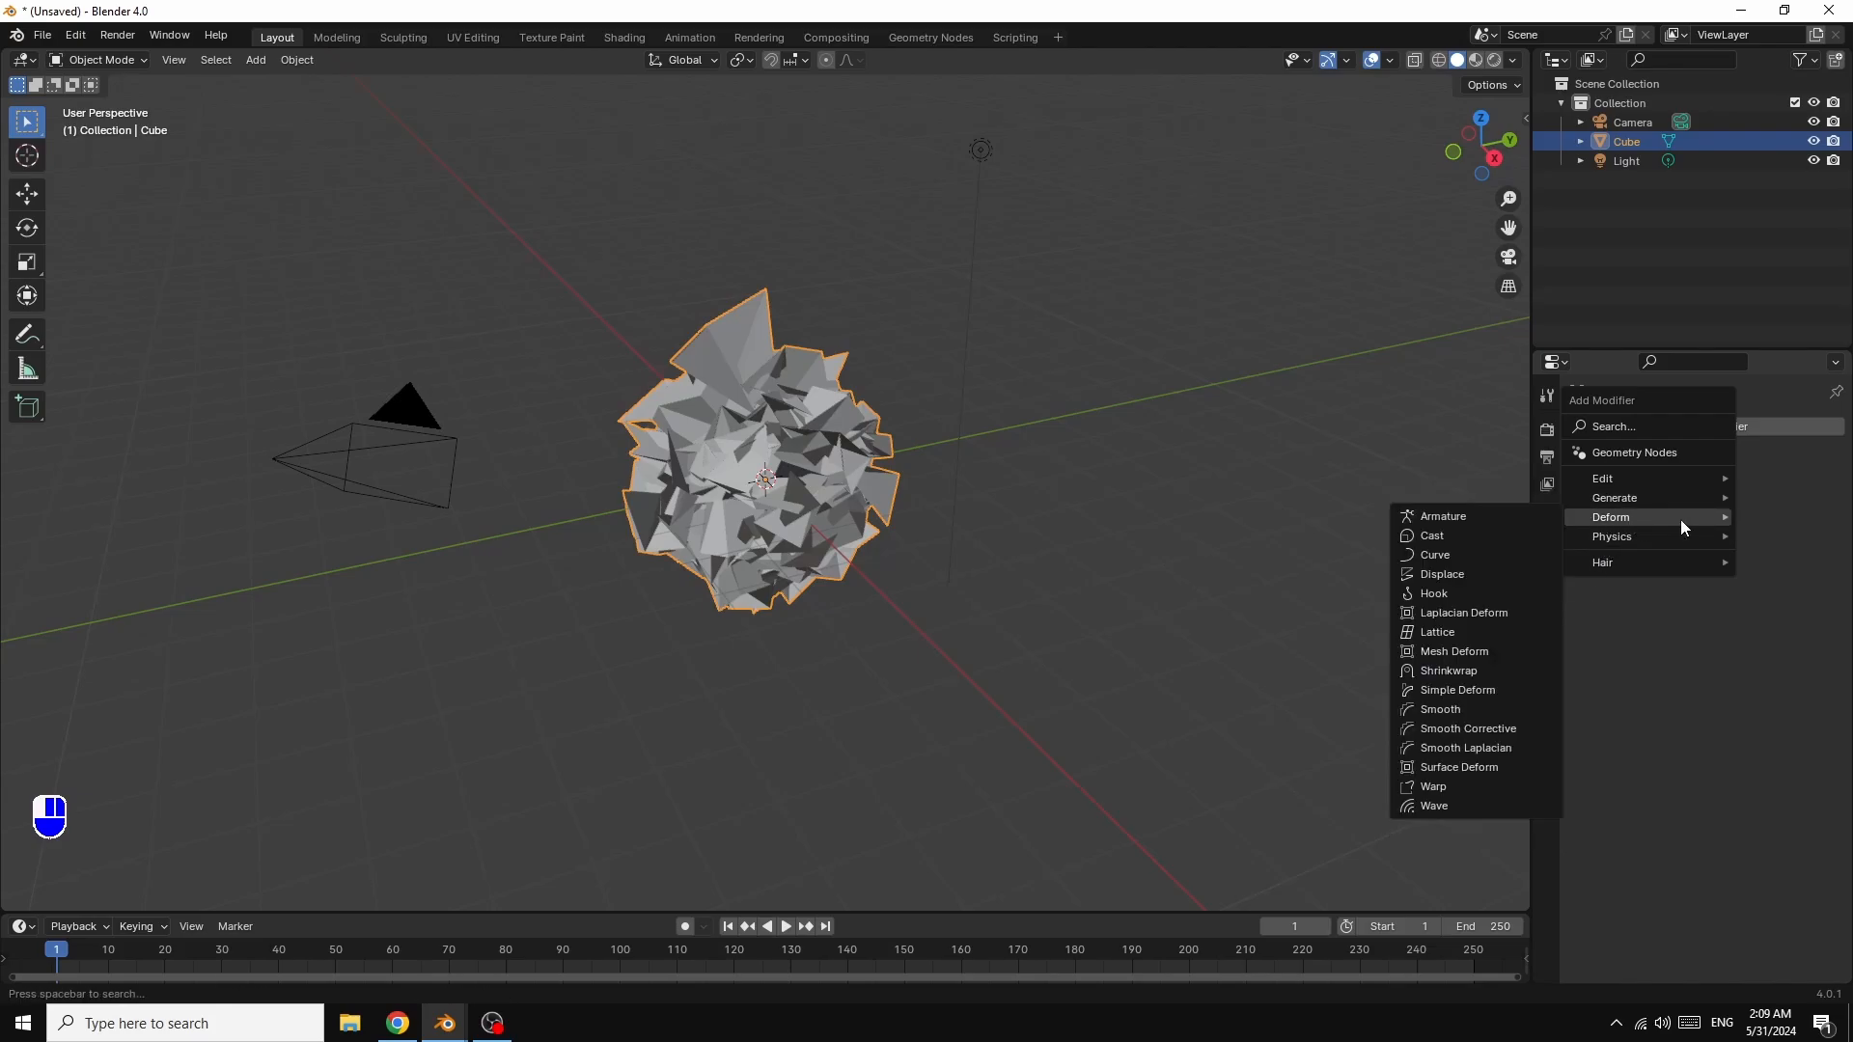
left_click(1459, 690)
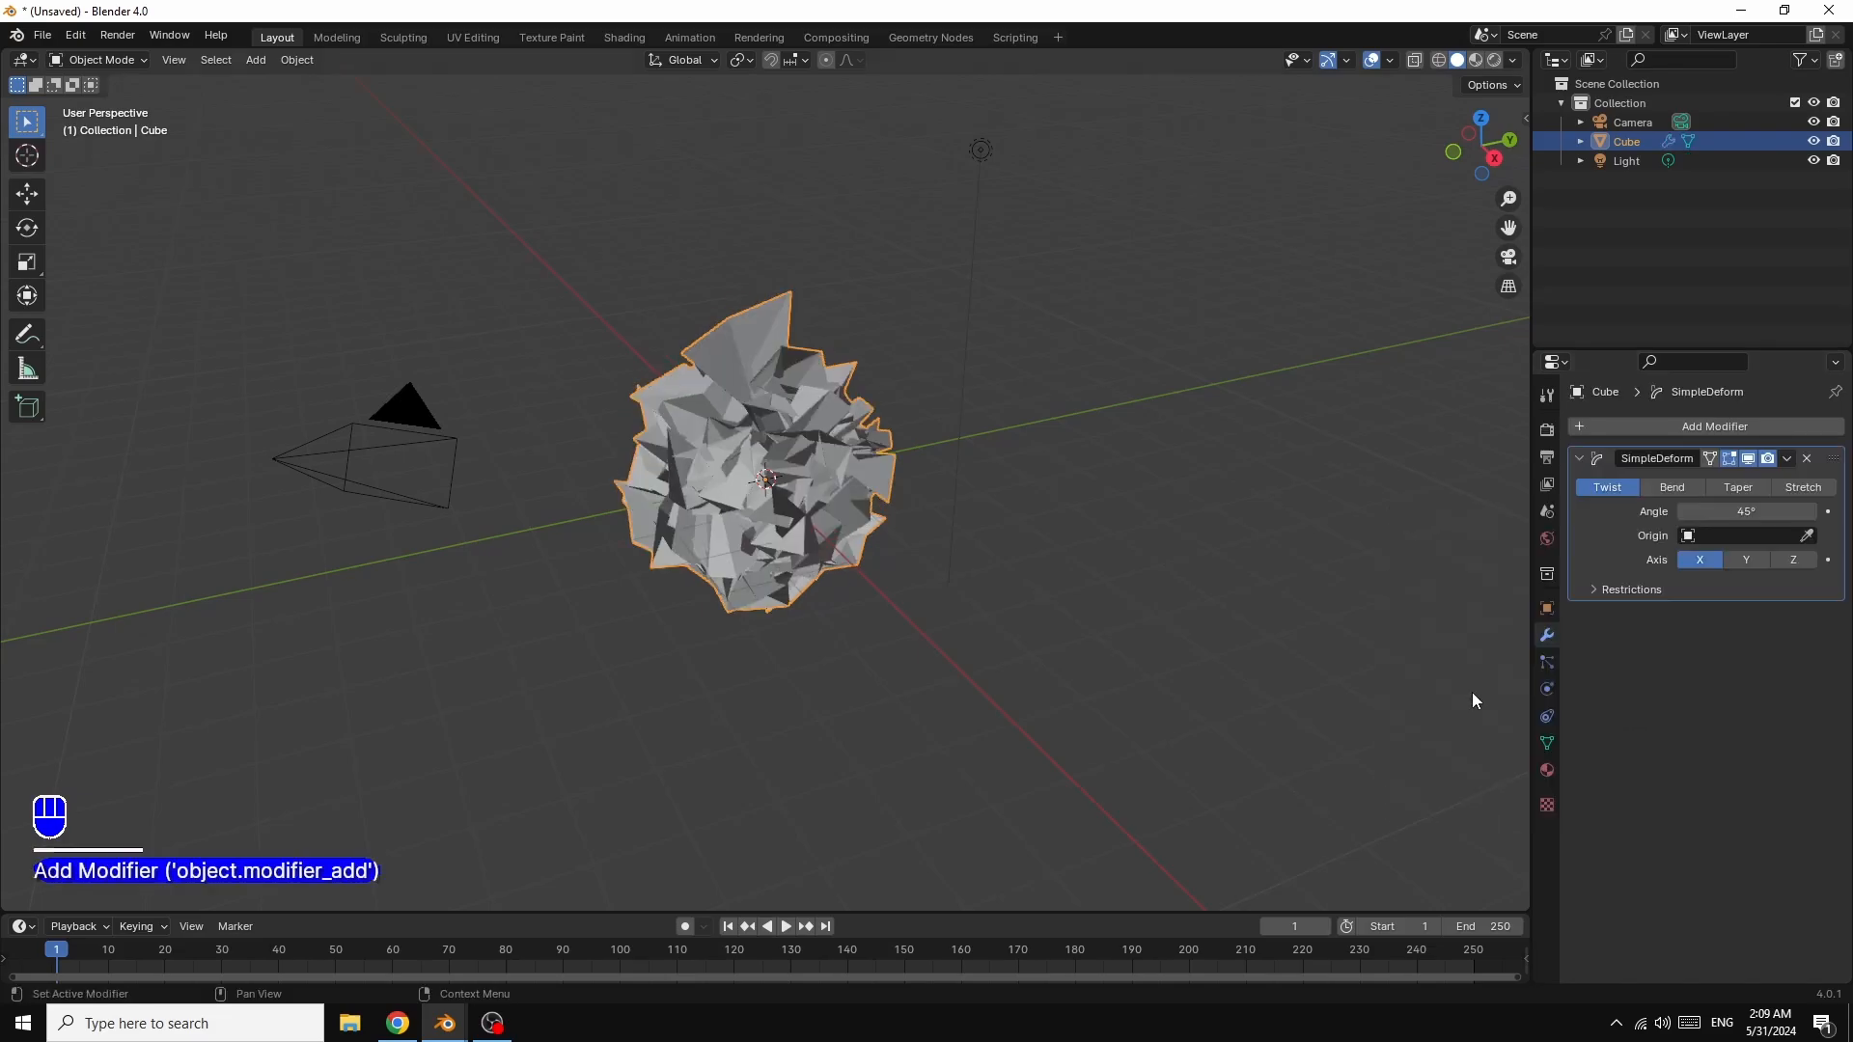
Step: Set the Simple Deform to a 180° twist around the Z axis
left_click(1751, 512)
type("1")
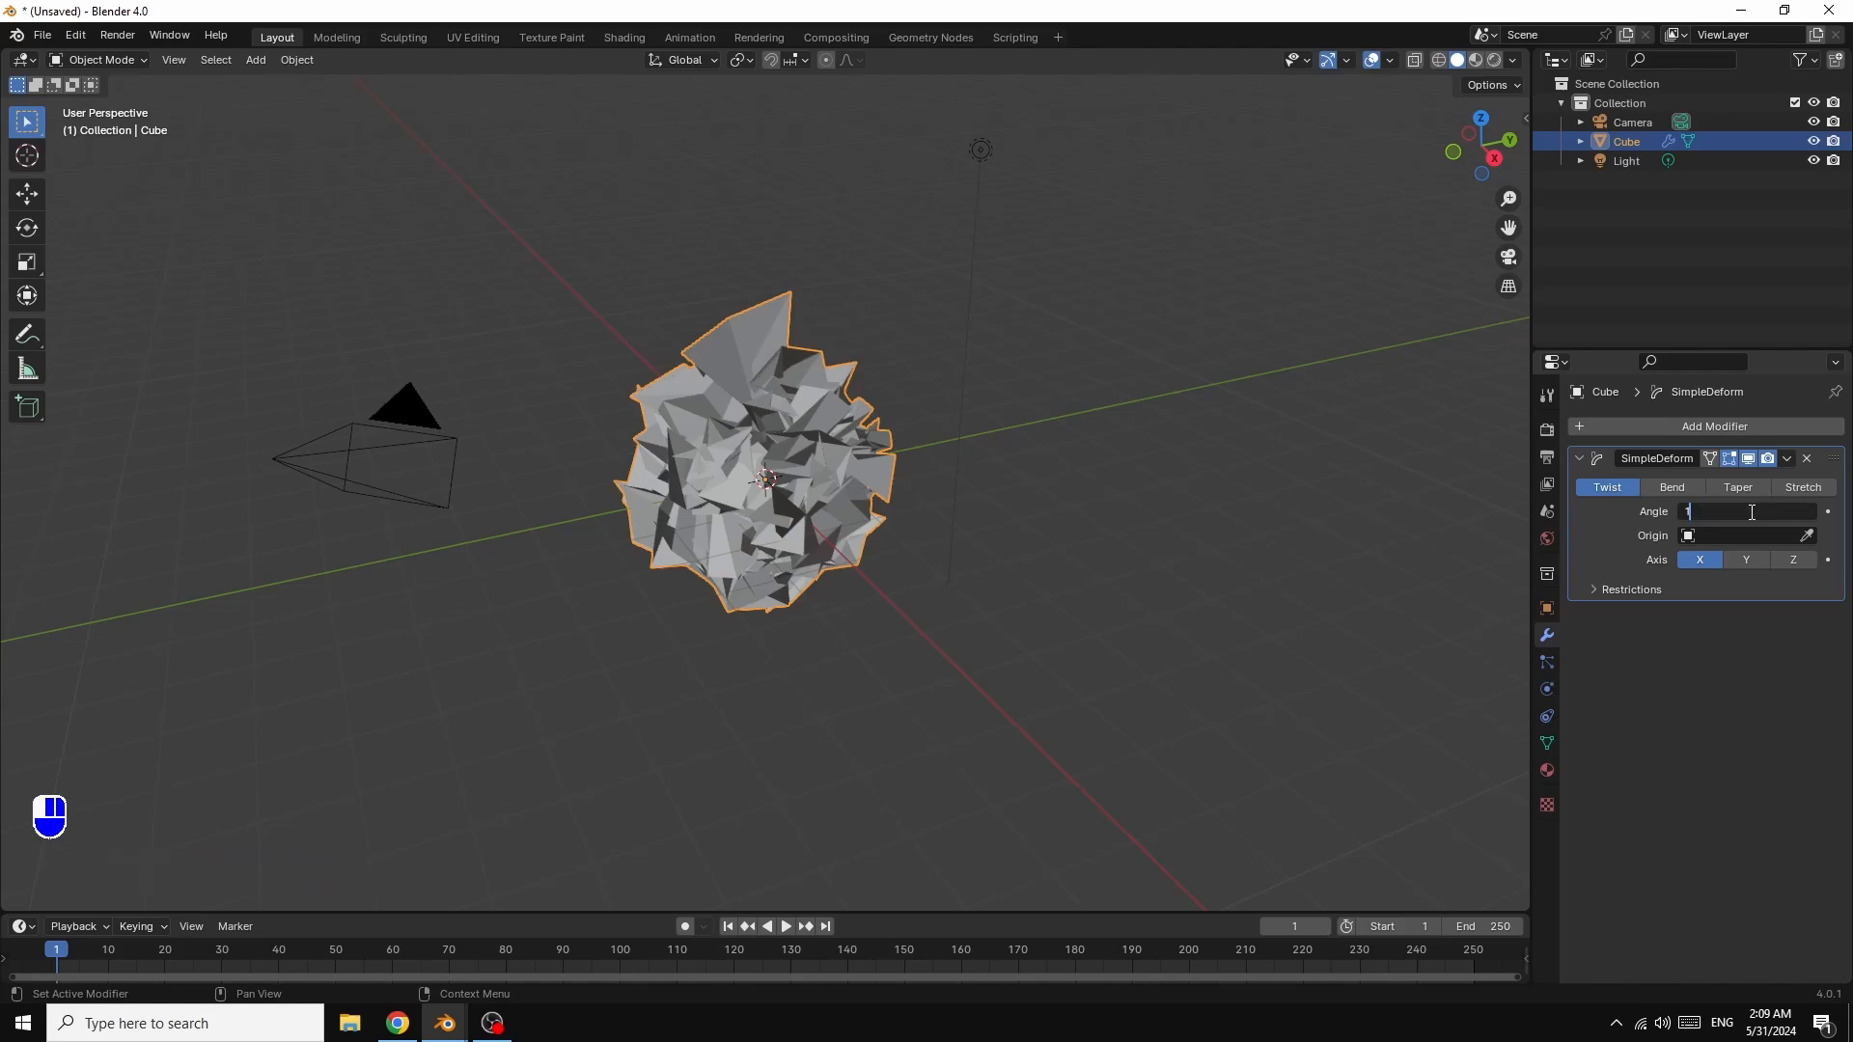
type("80")
key("Return")
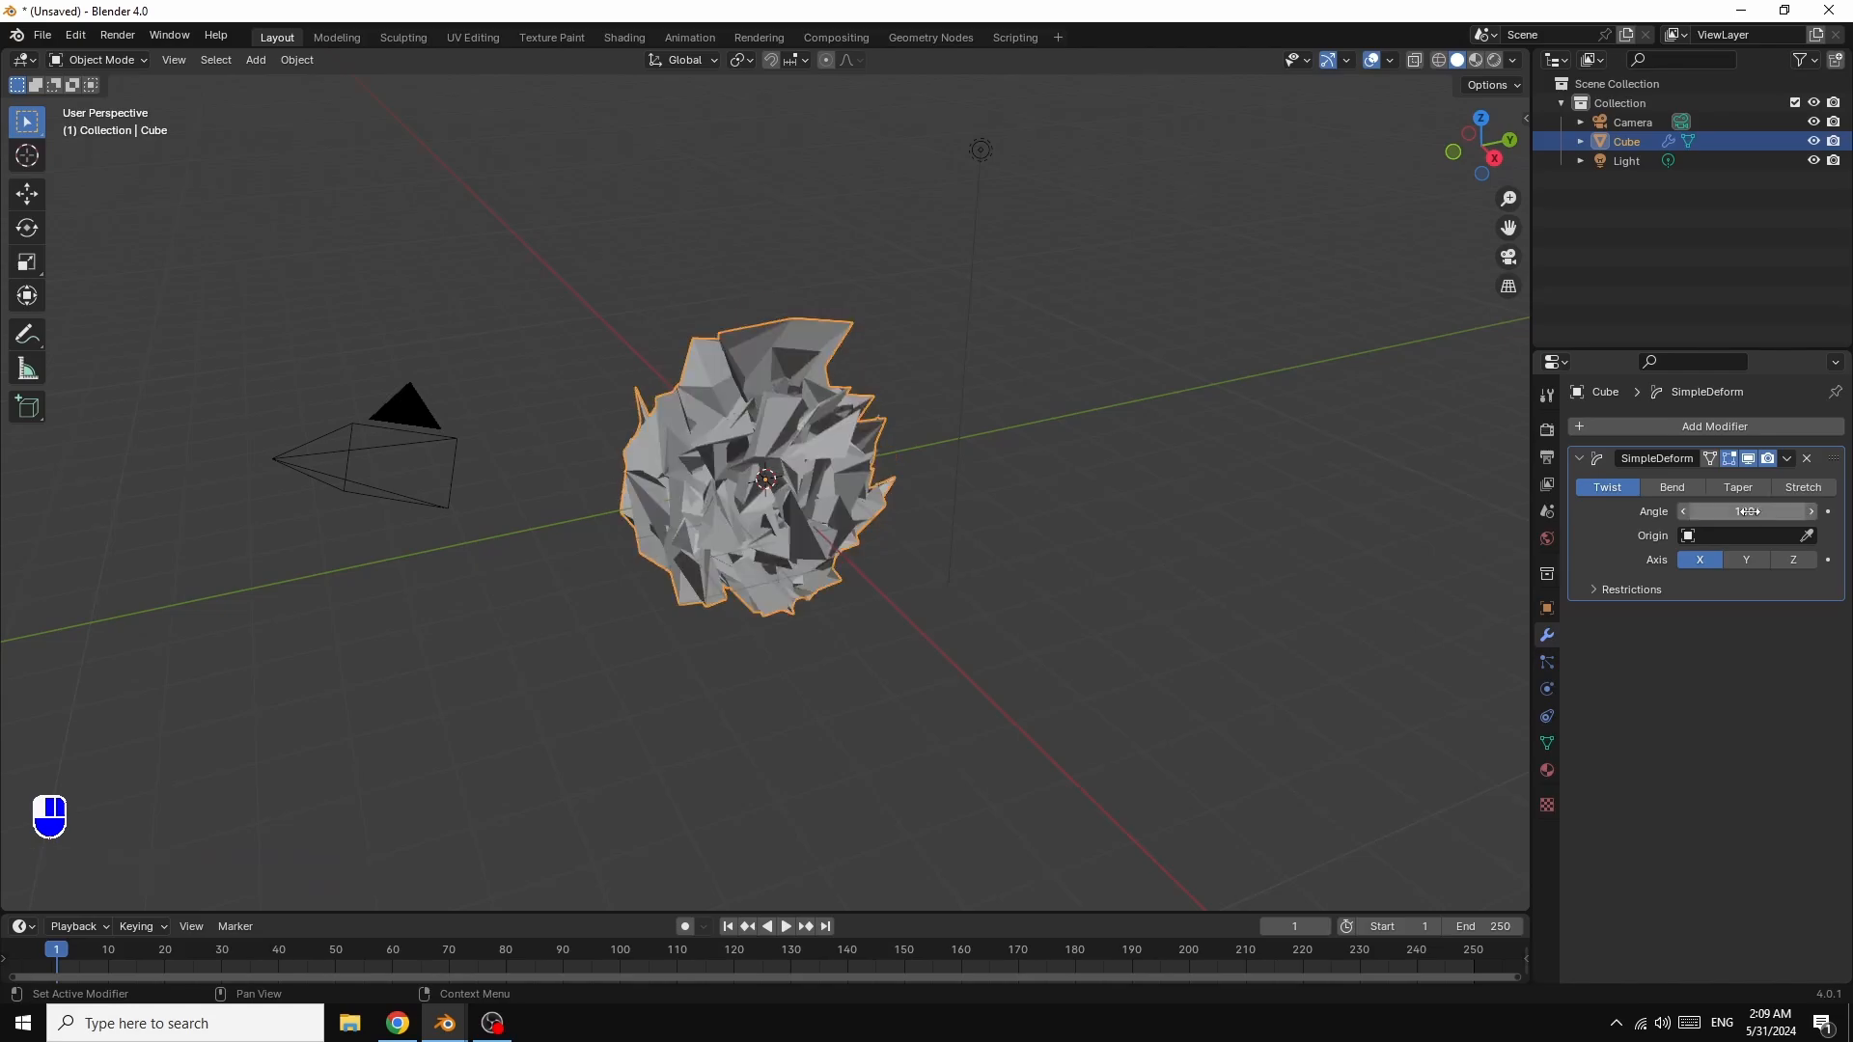
left_click(1793, 559)
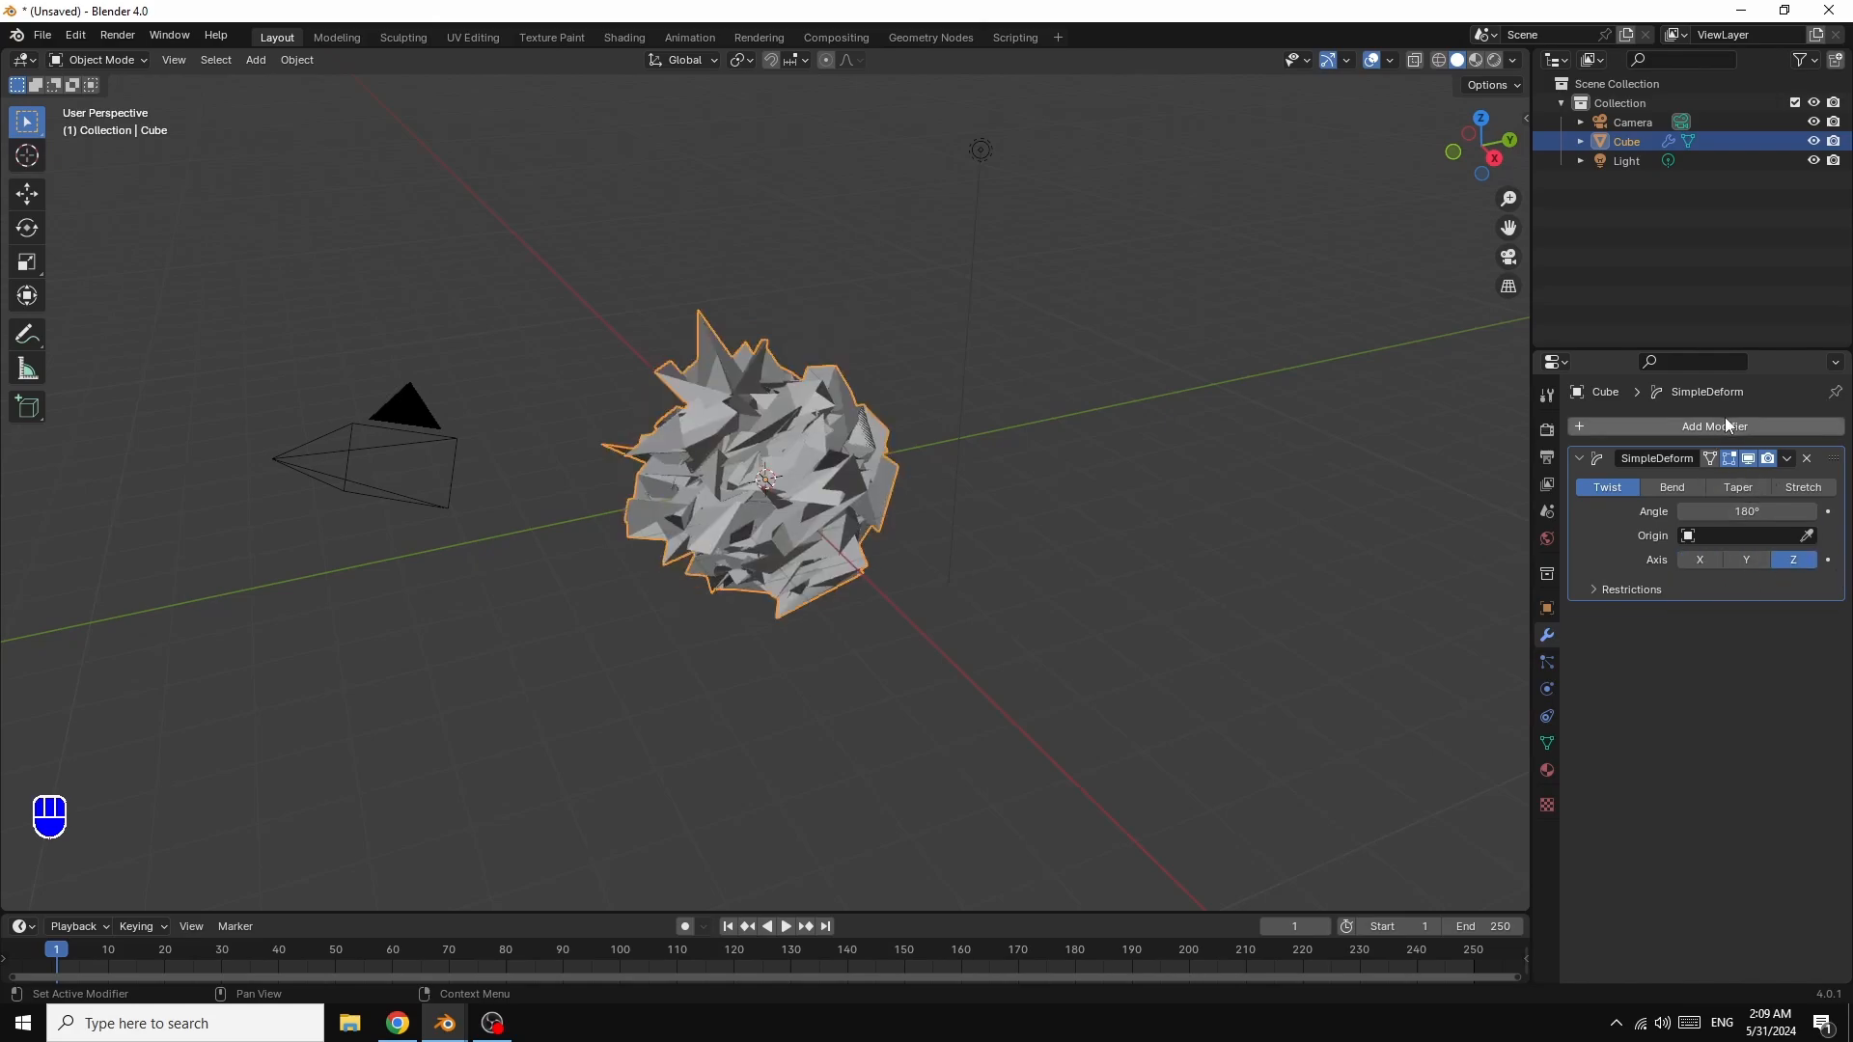
left_click(1697, 425)
Step: Add a Subdivision Surface modifier and raise both viewport and render levels to 4
mouse_move(1696, 425)
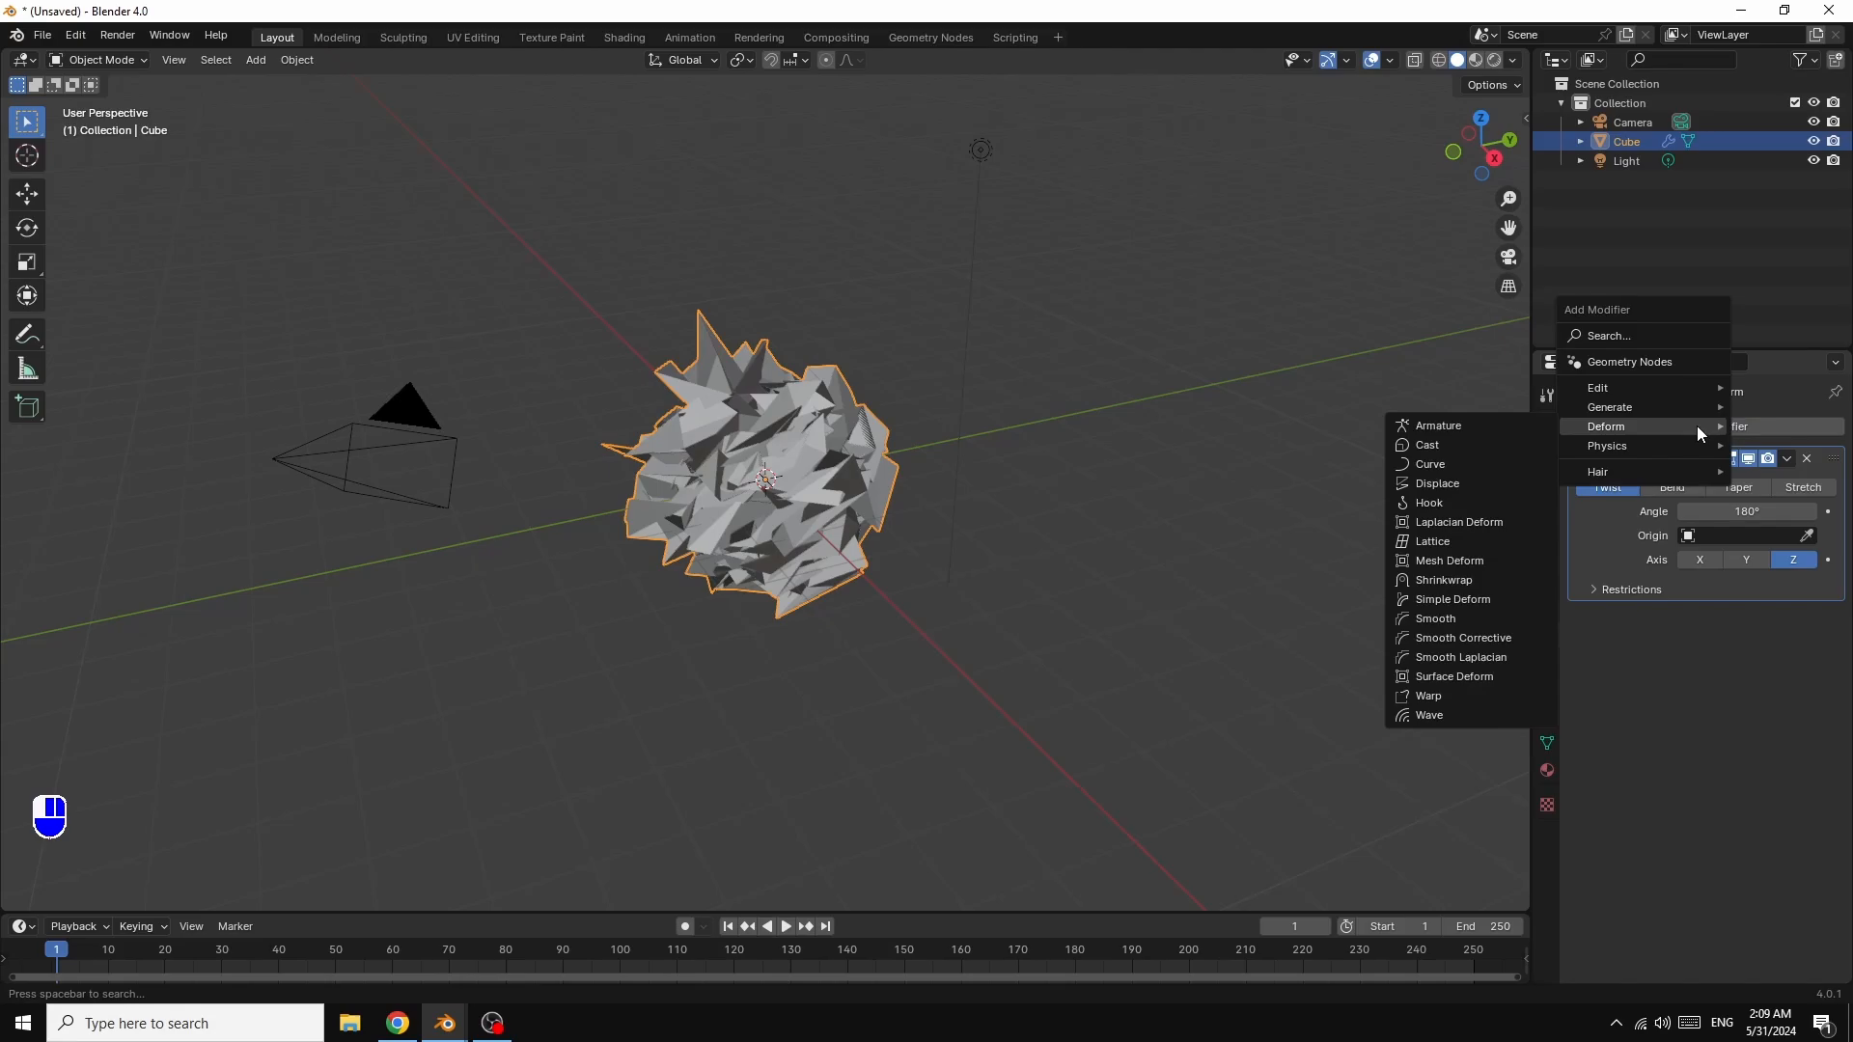
mouse_move(1647, 403)
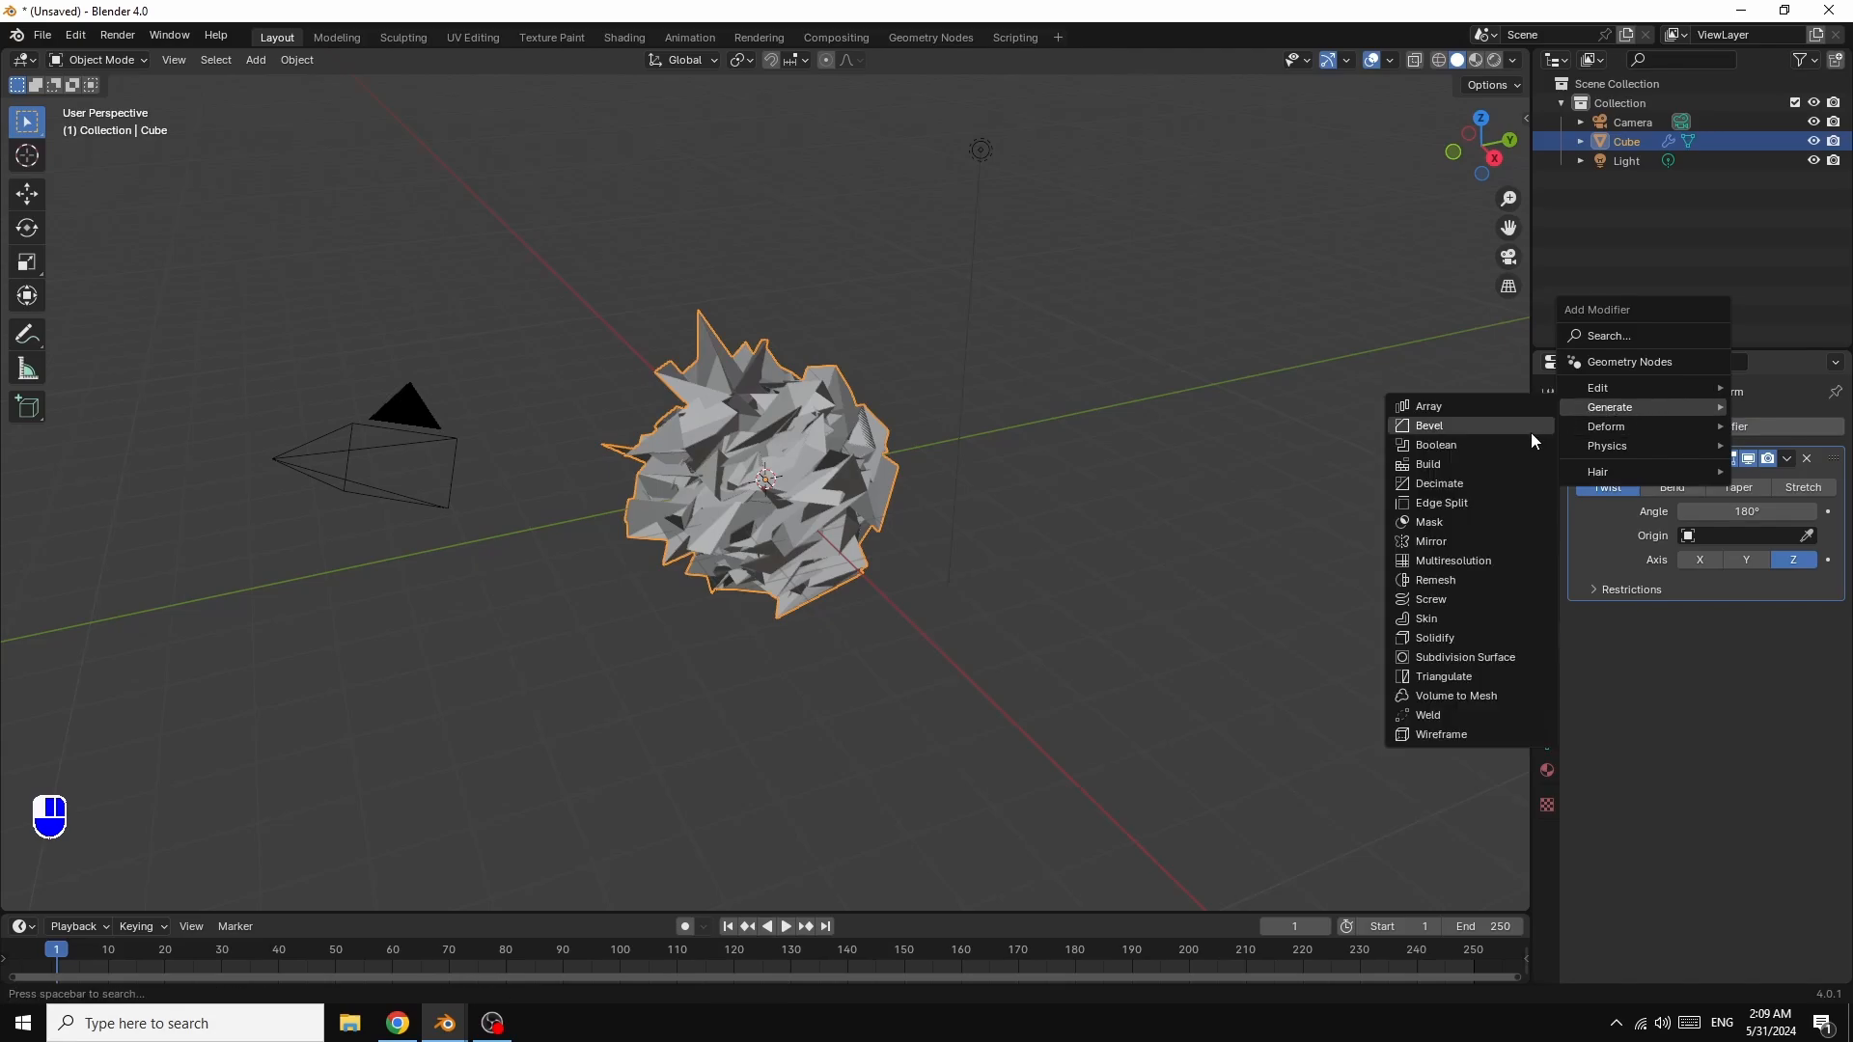
left_click(1453, 656)
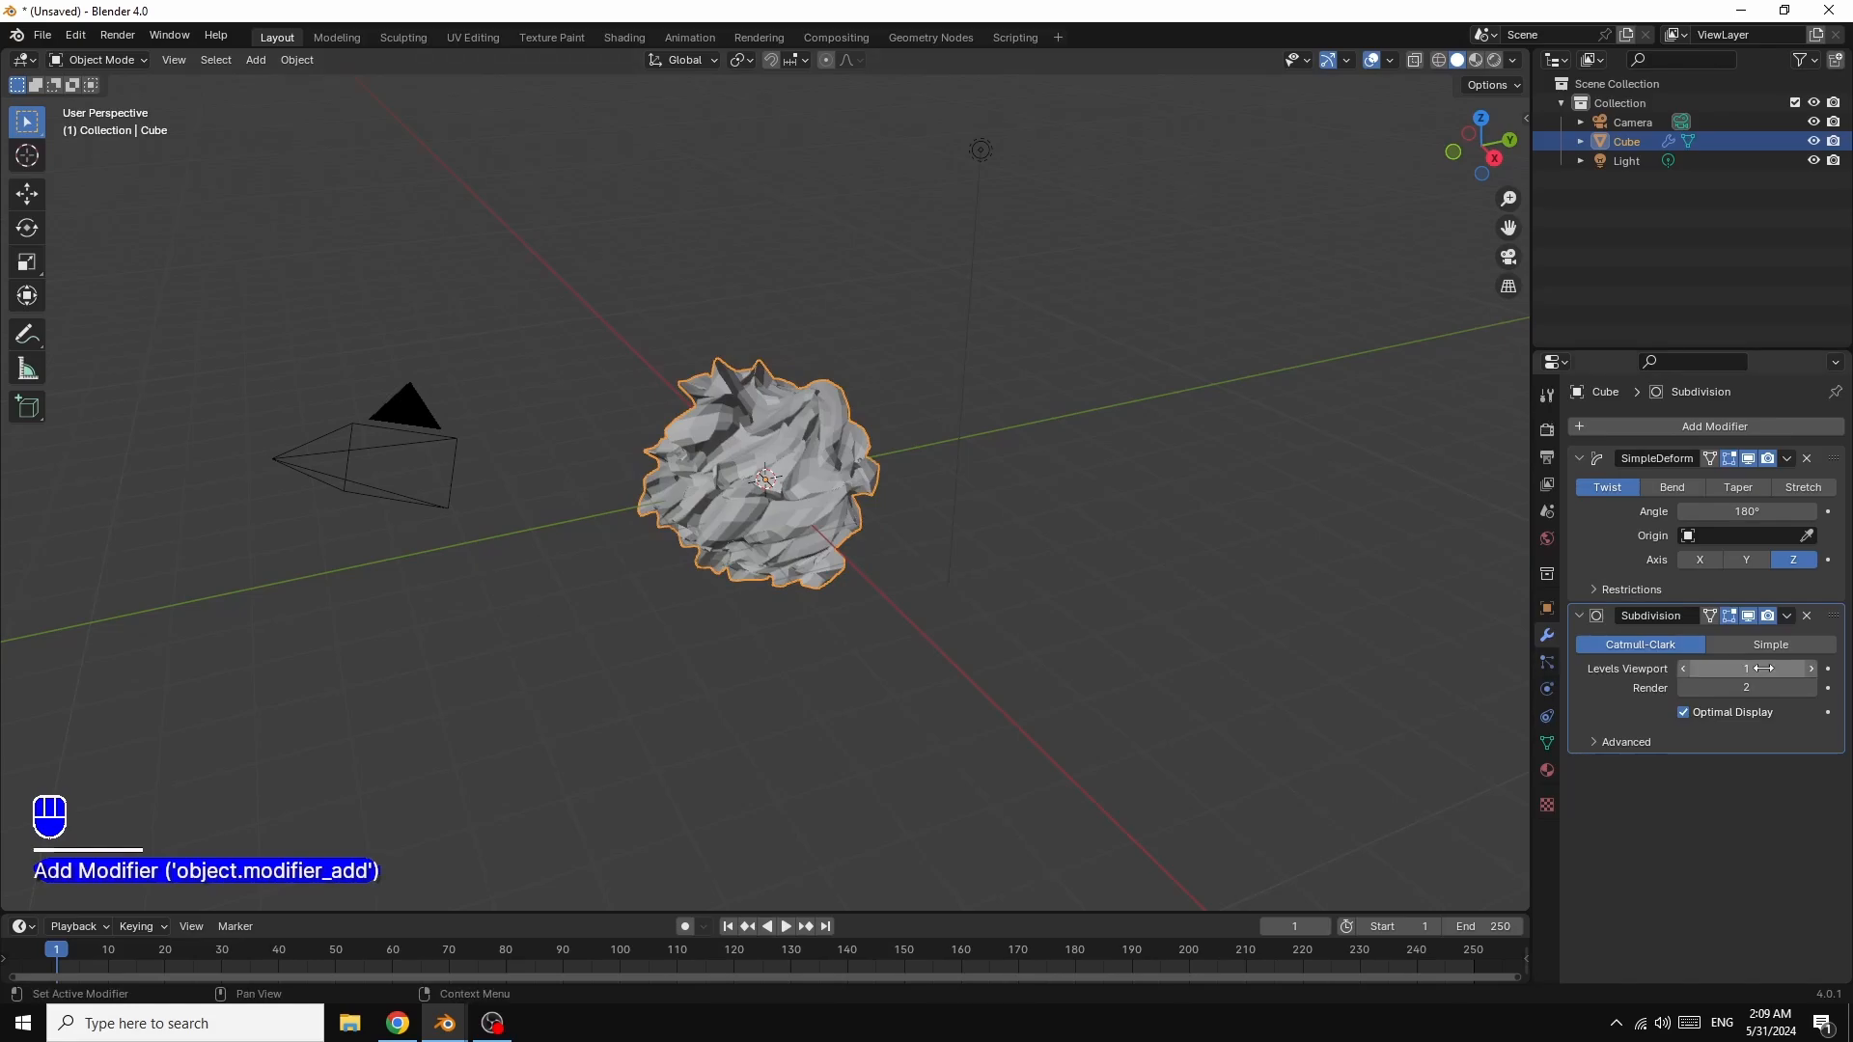
left_click(1813, 670)
left_click(1812, 670)
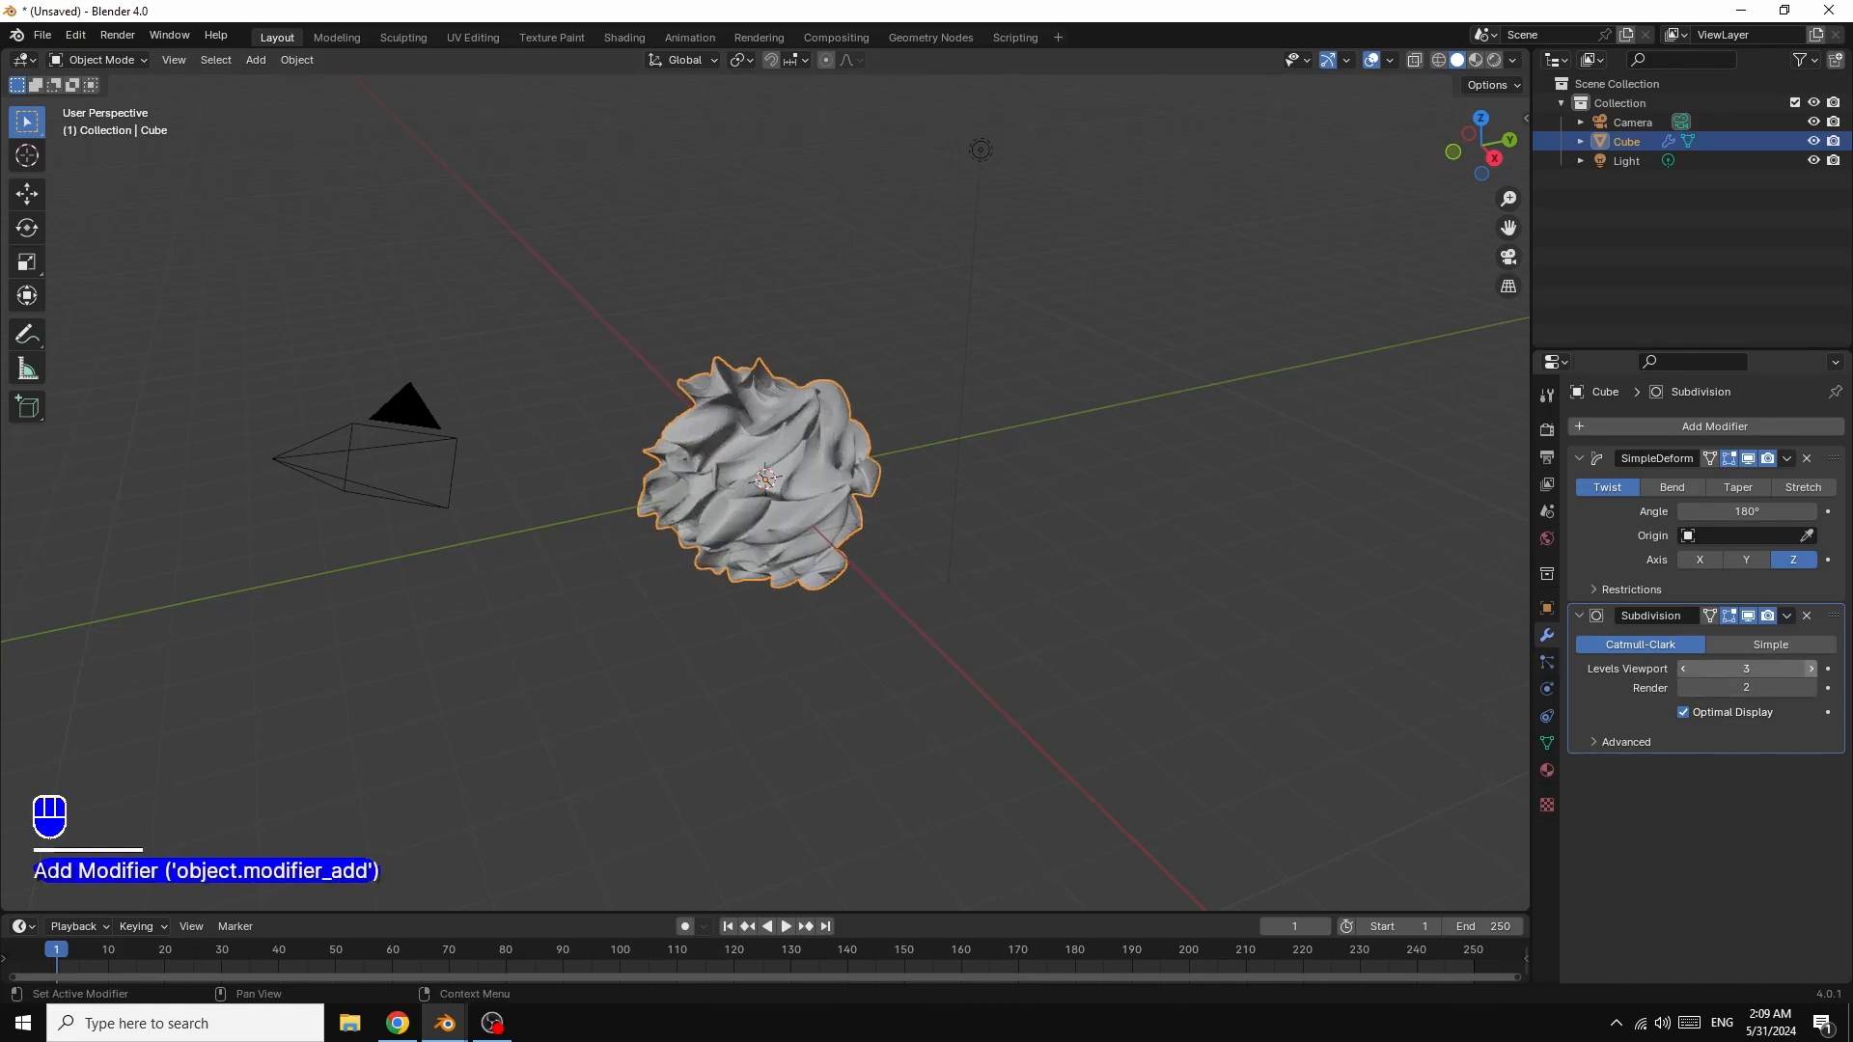
left_click(1811, 669)
left_click(1811, 688)
left_click(1811, 687)
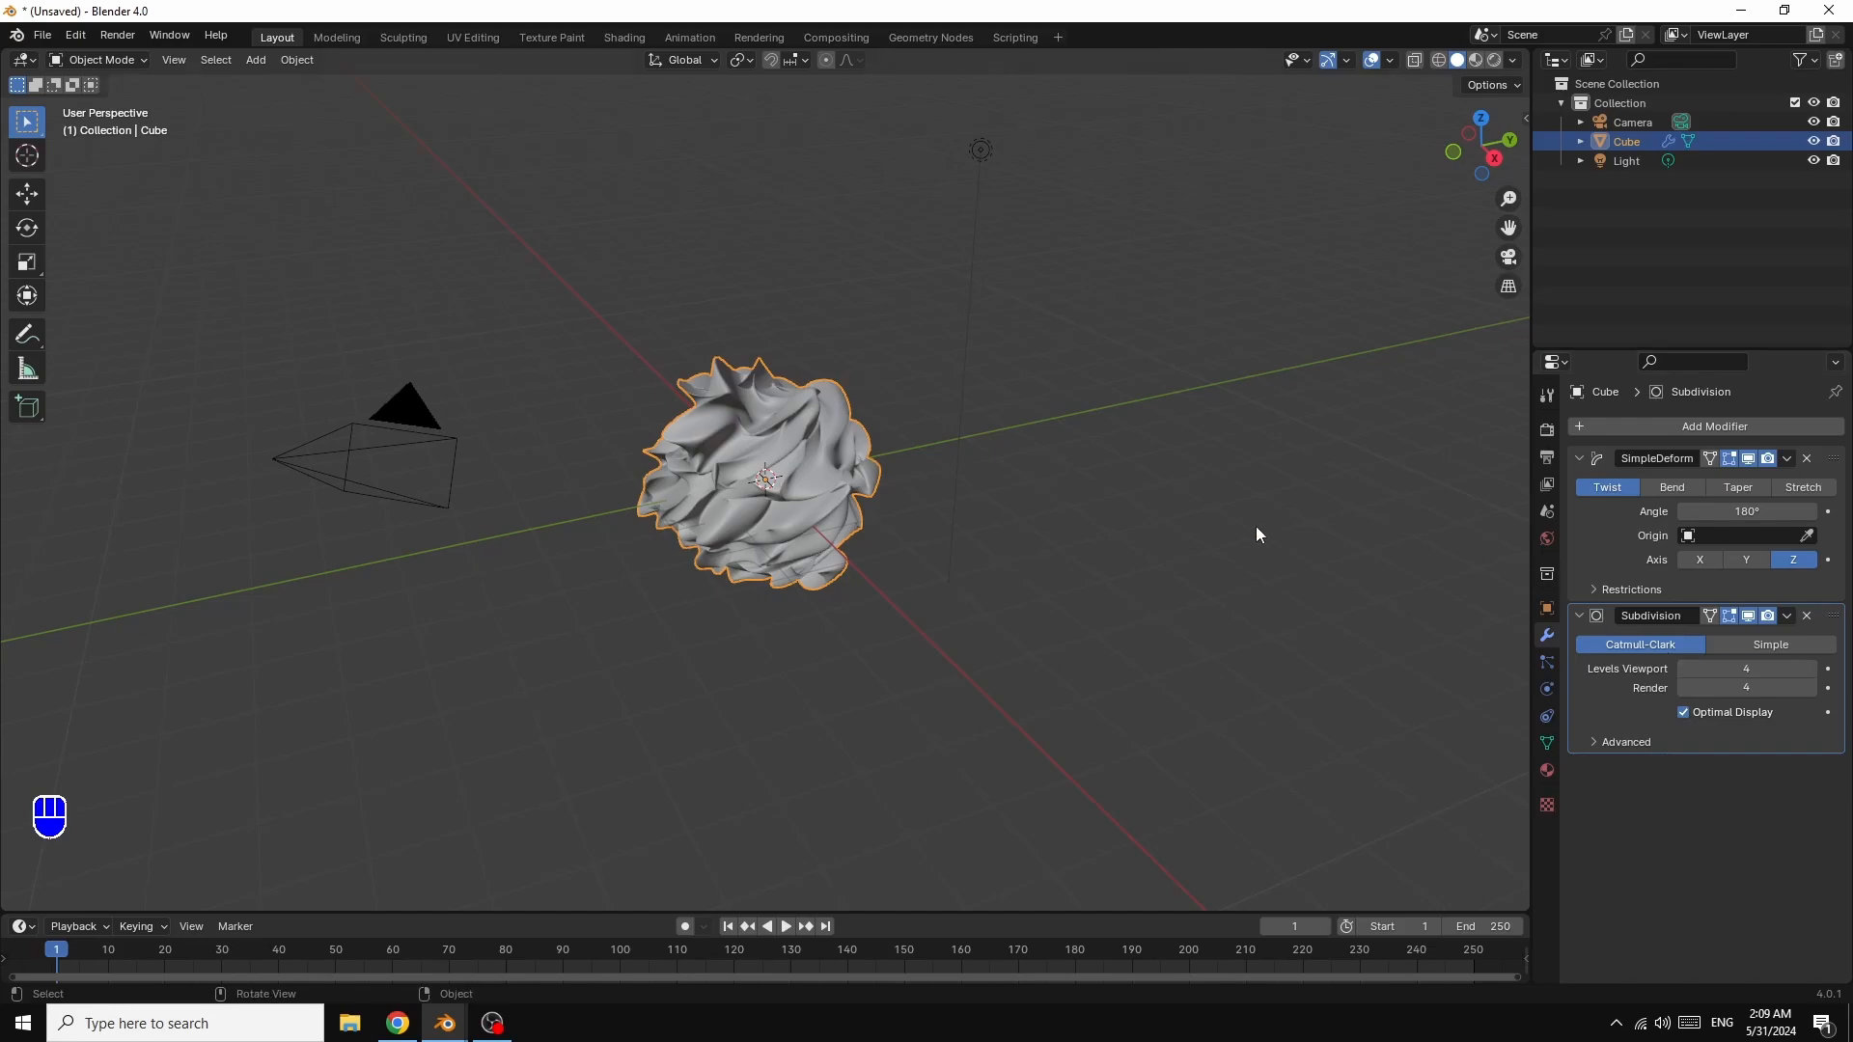
Step: Apply Shade Smooth to the twisted blob, then zoom in and view it from above
right_click(777, 443)
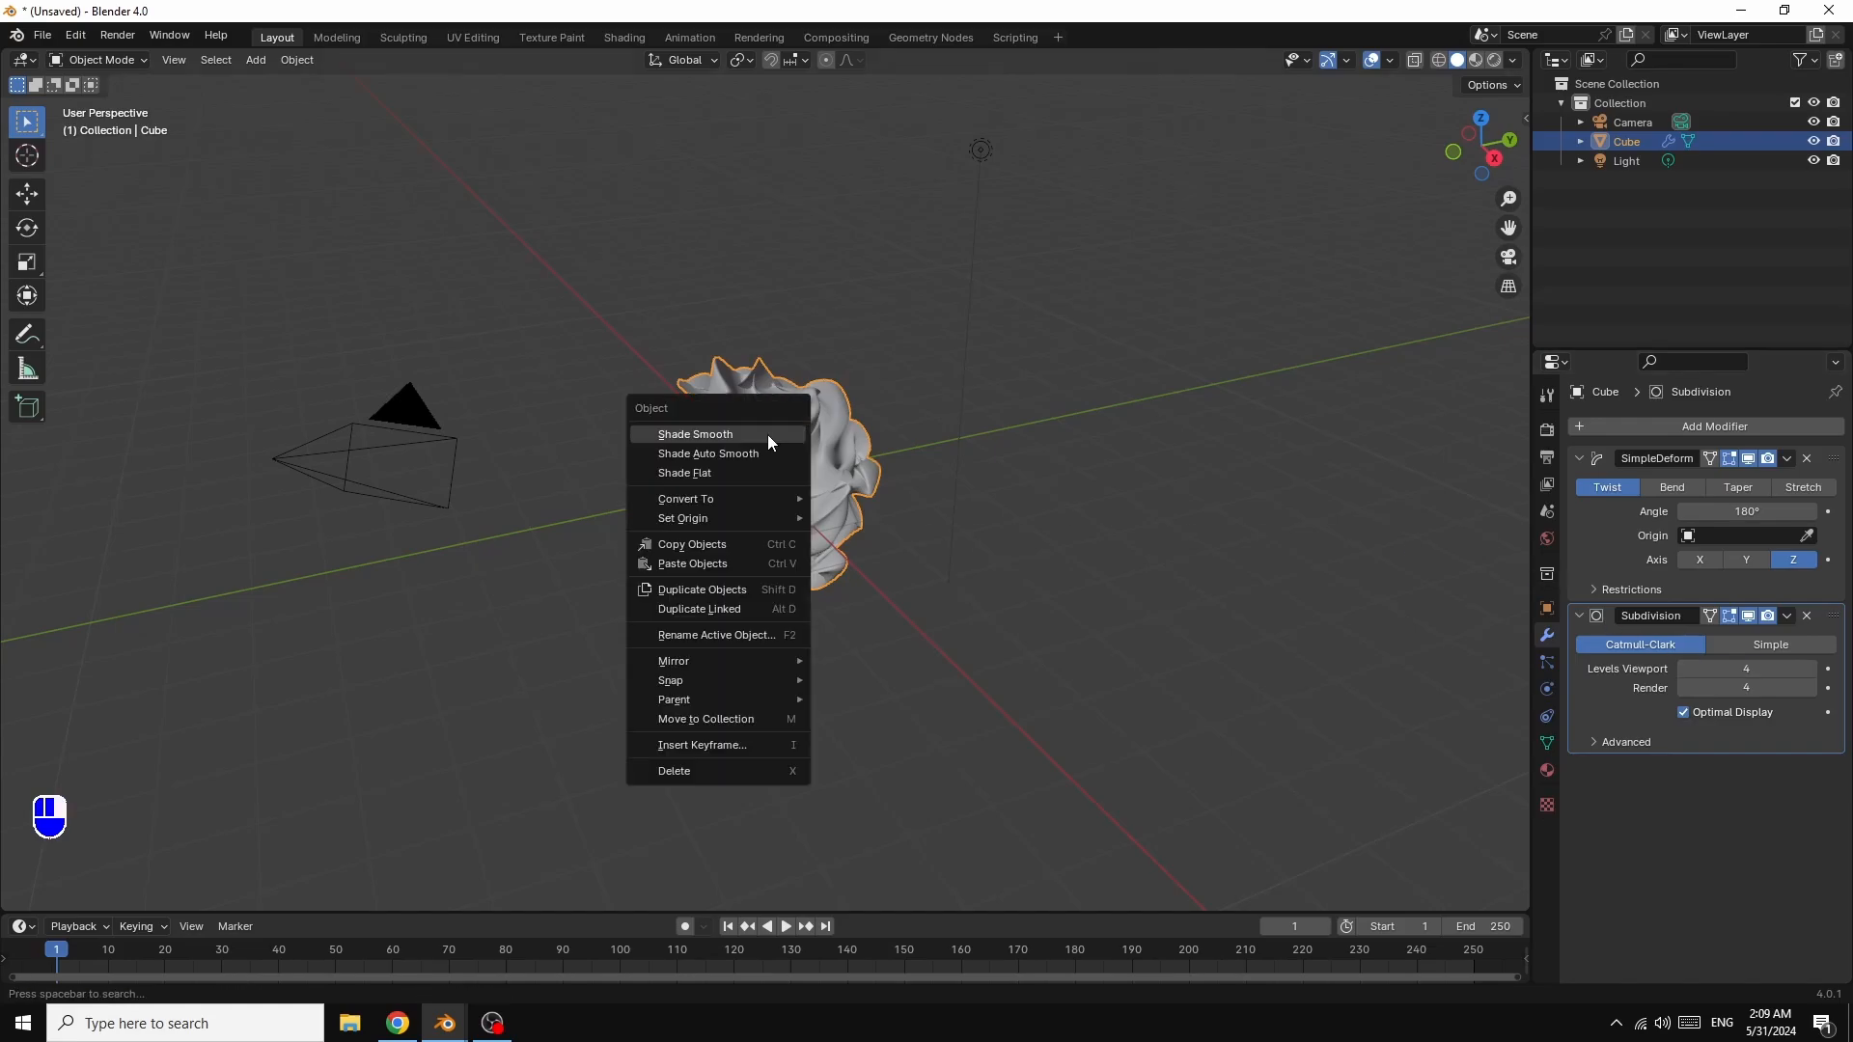
left_click(769, 436)
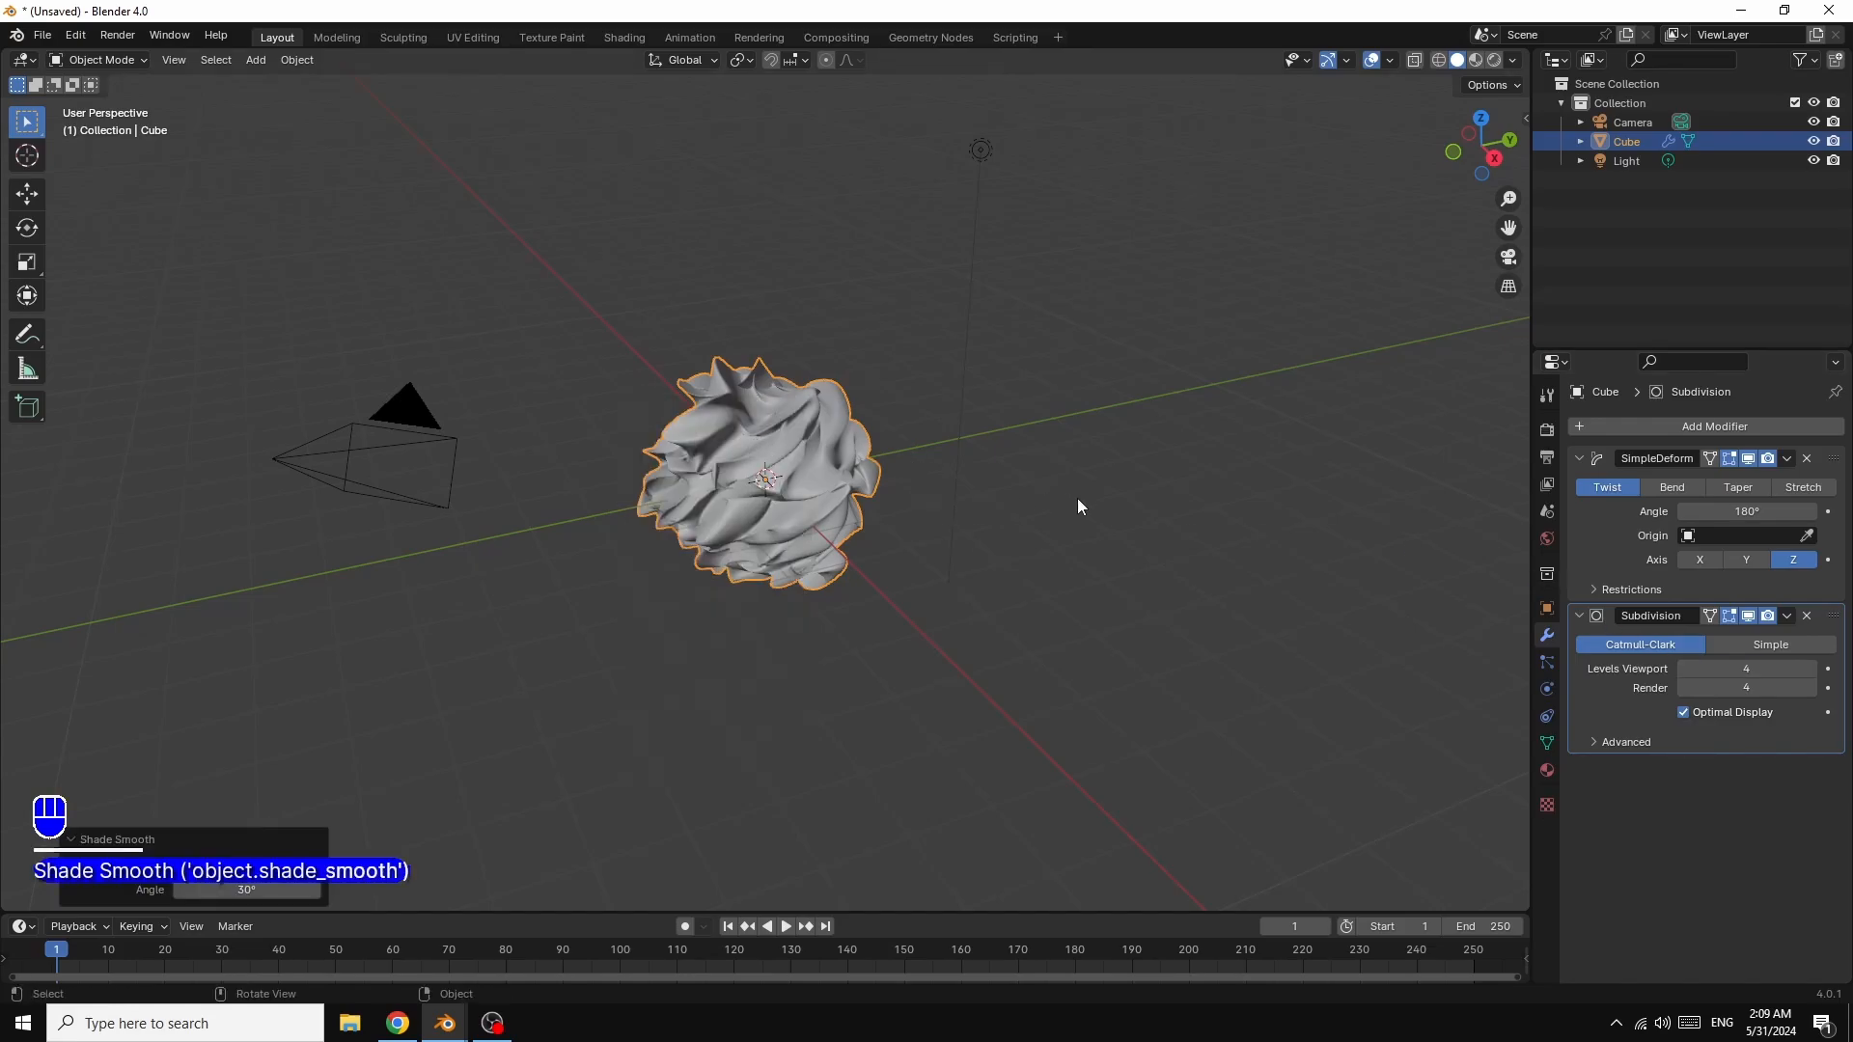
scroll(1077, 501, "up", 4)
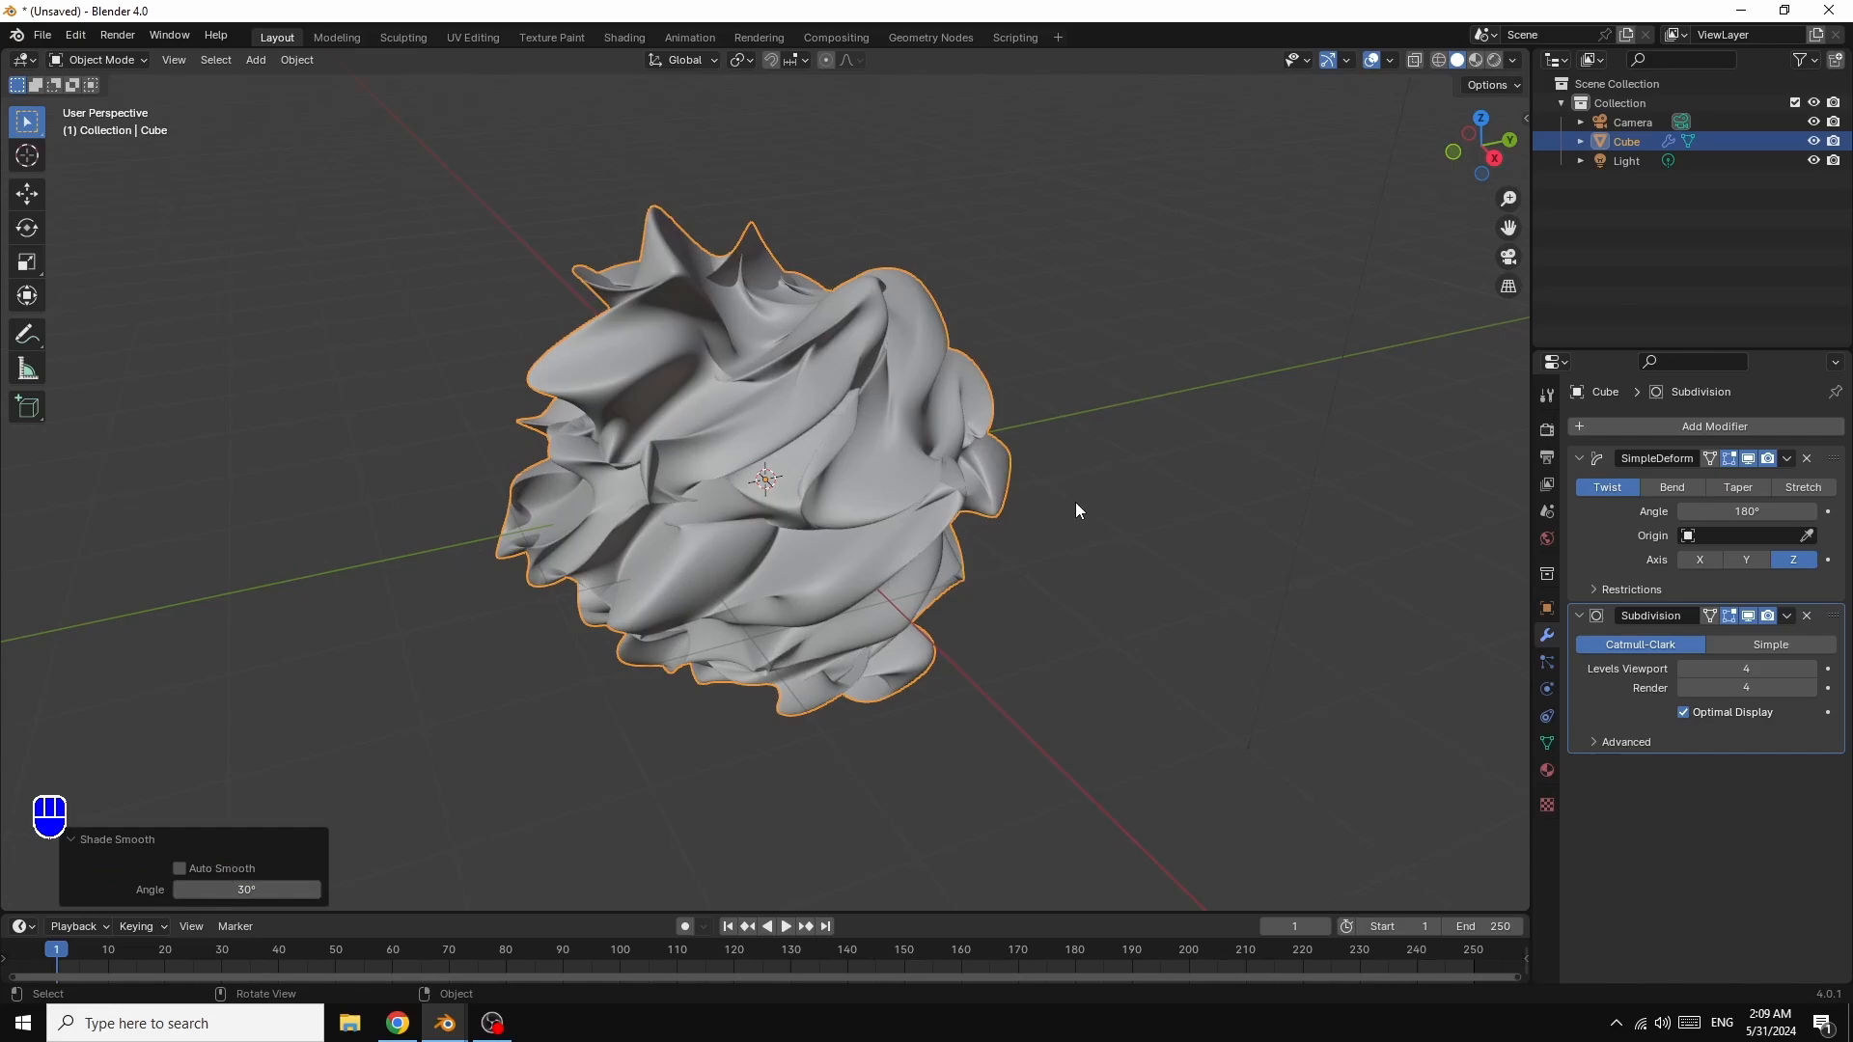
scroll(1076, 502, "up", 2)
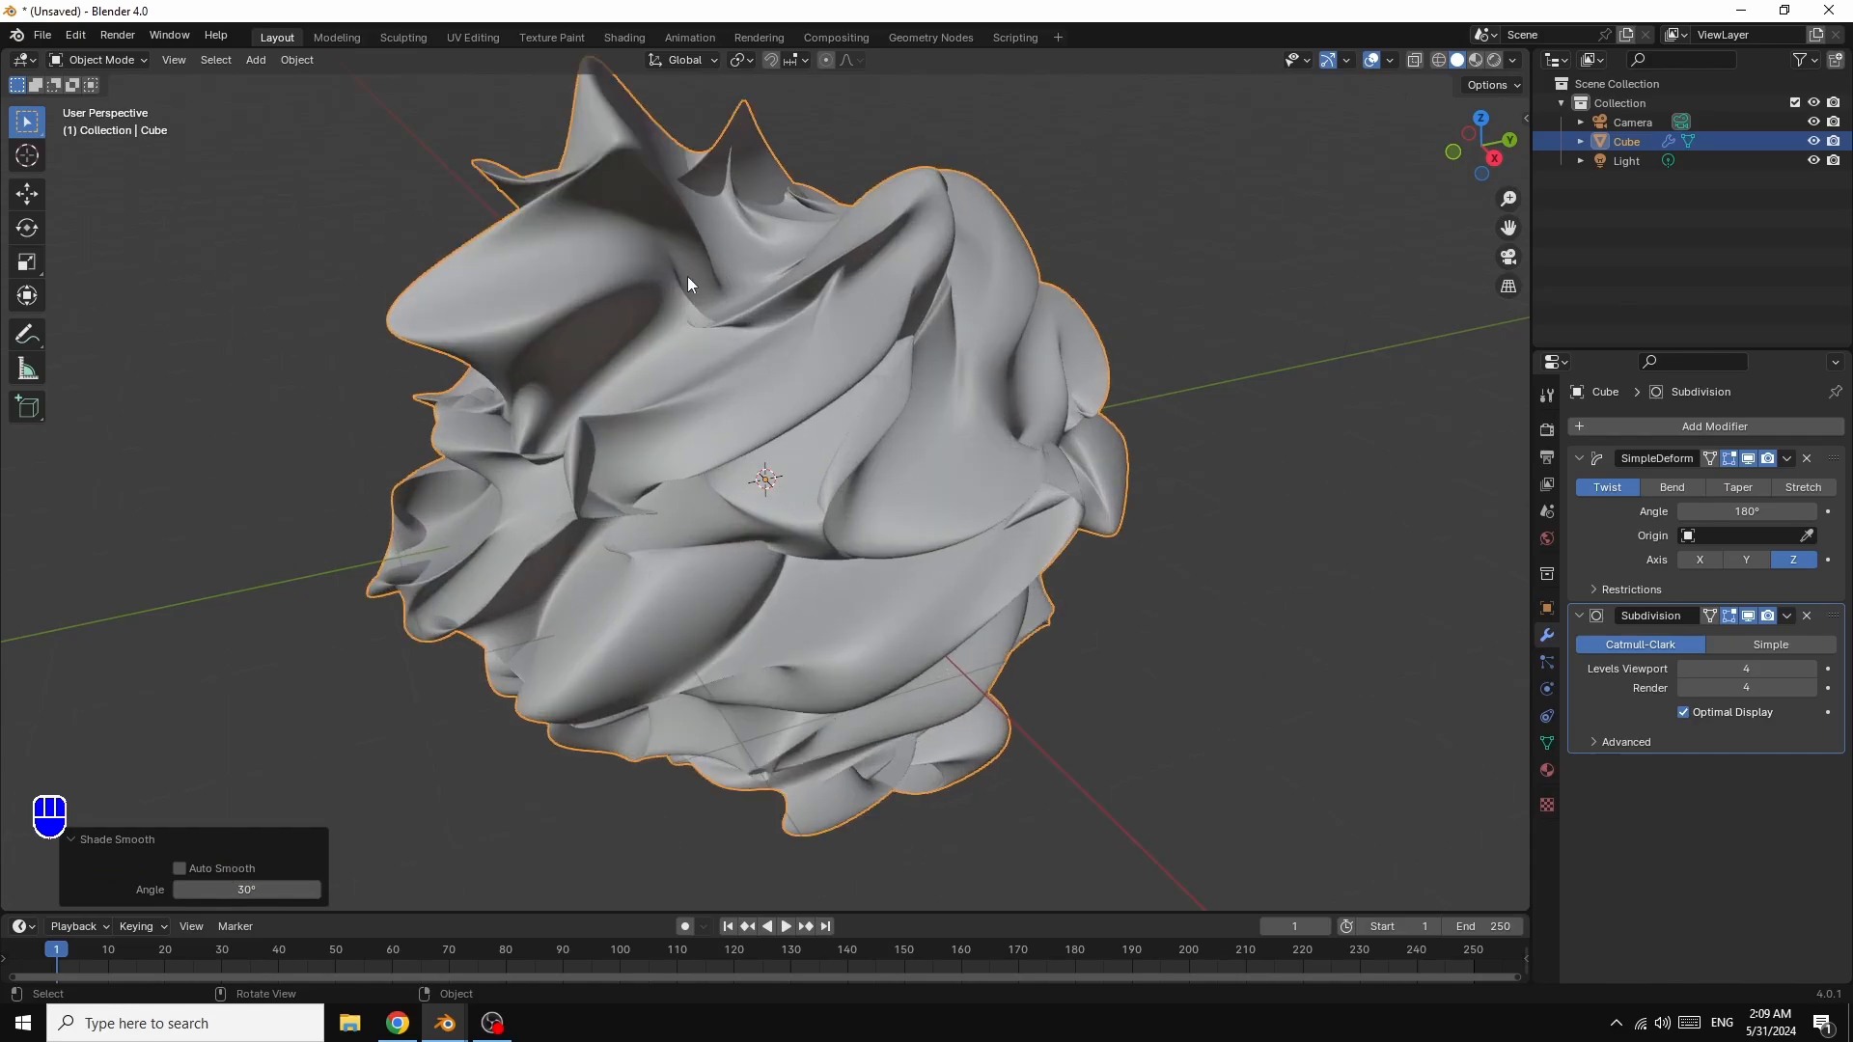
left_click_drag(1483, 146, 1325, 346)
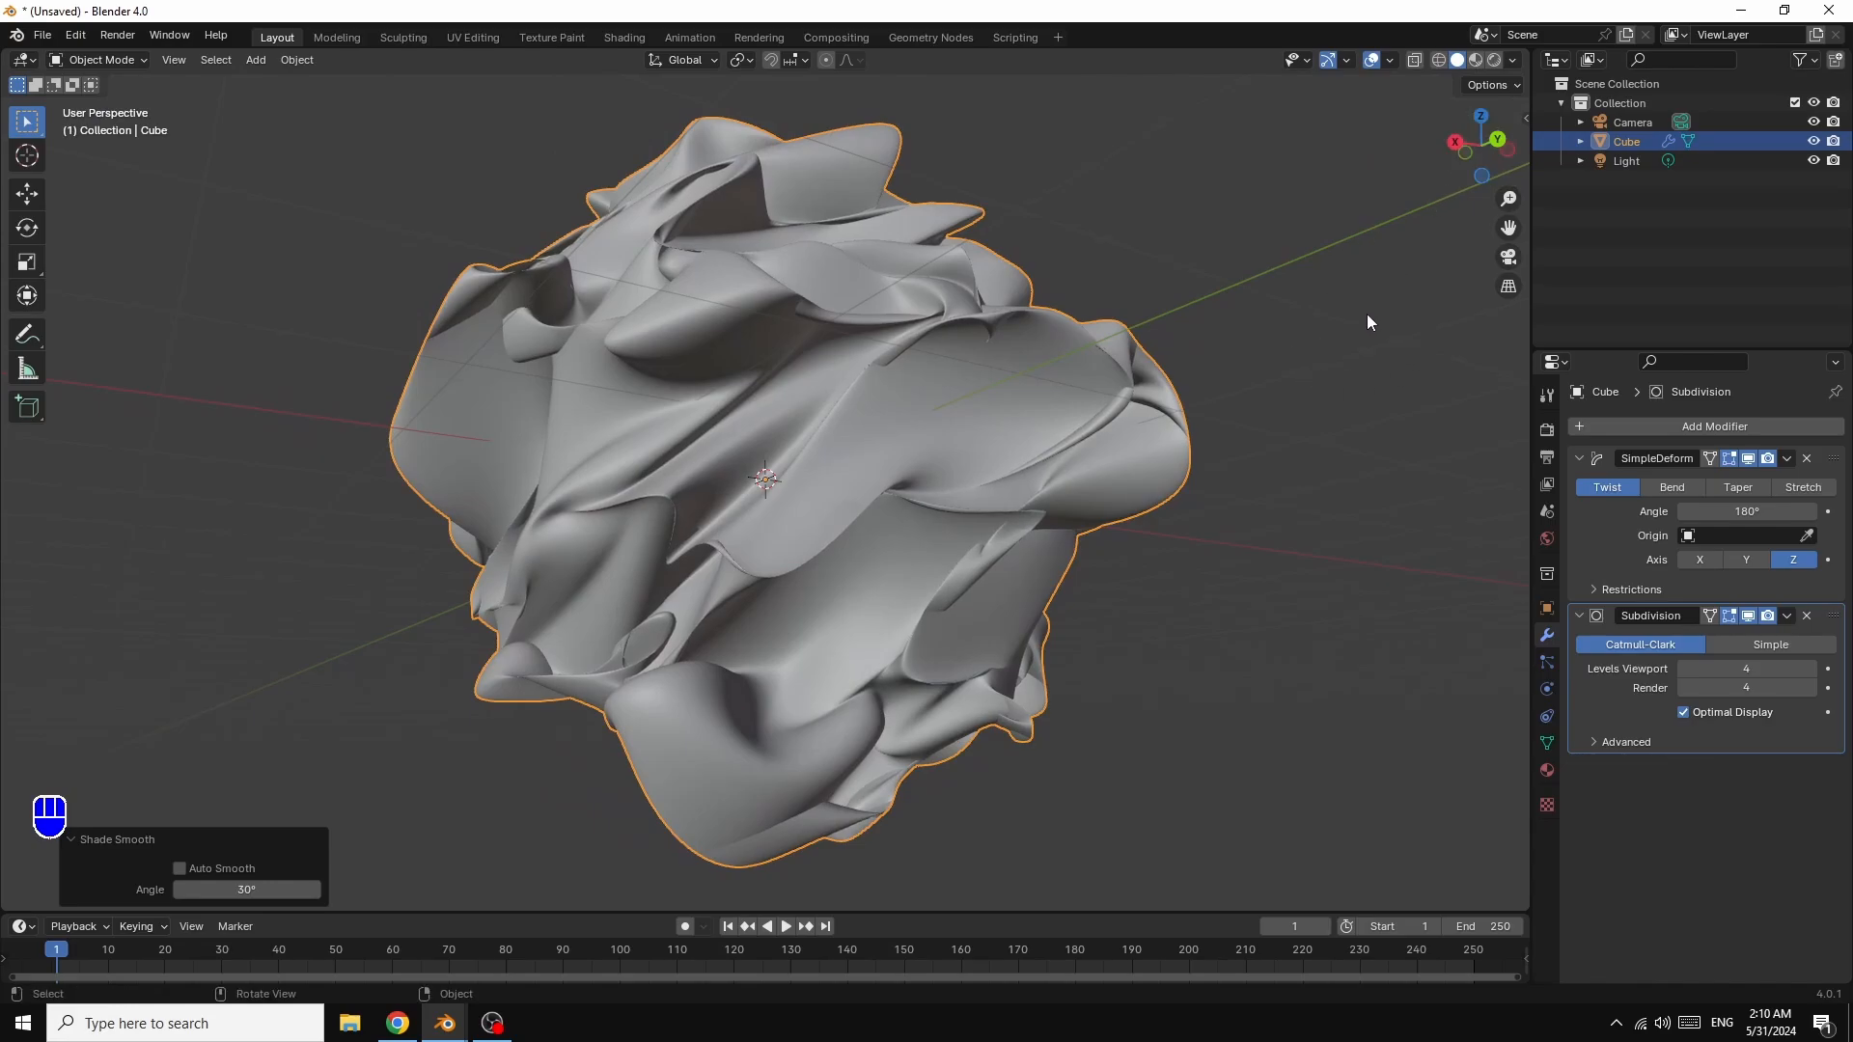
key("KP_0")
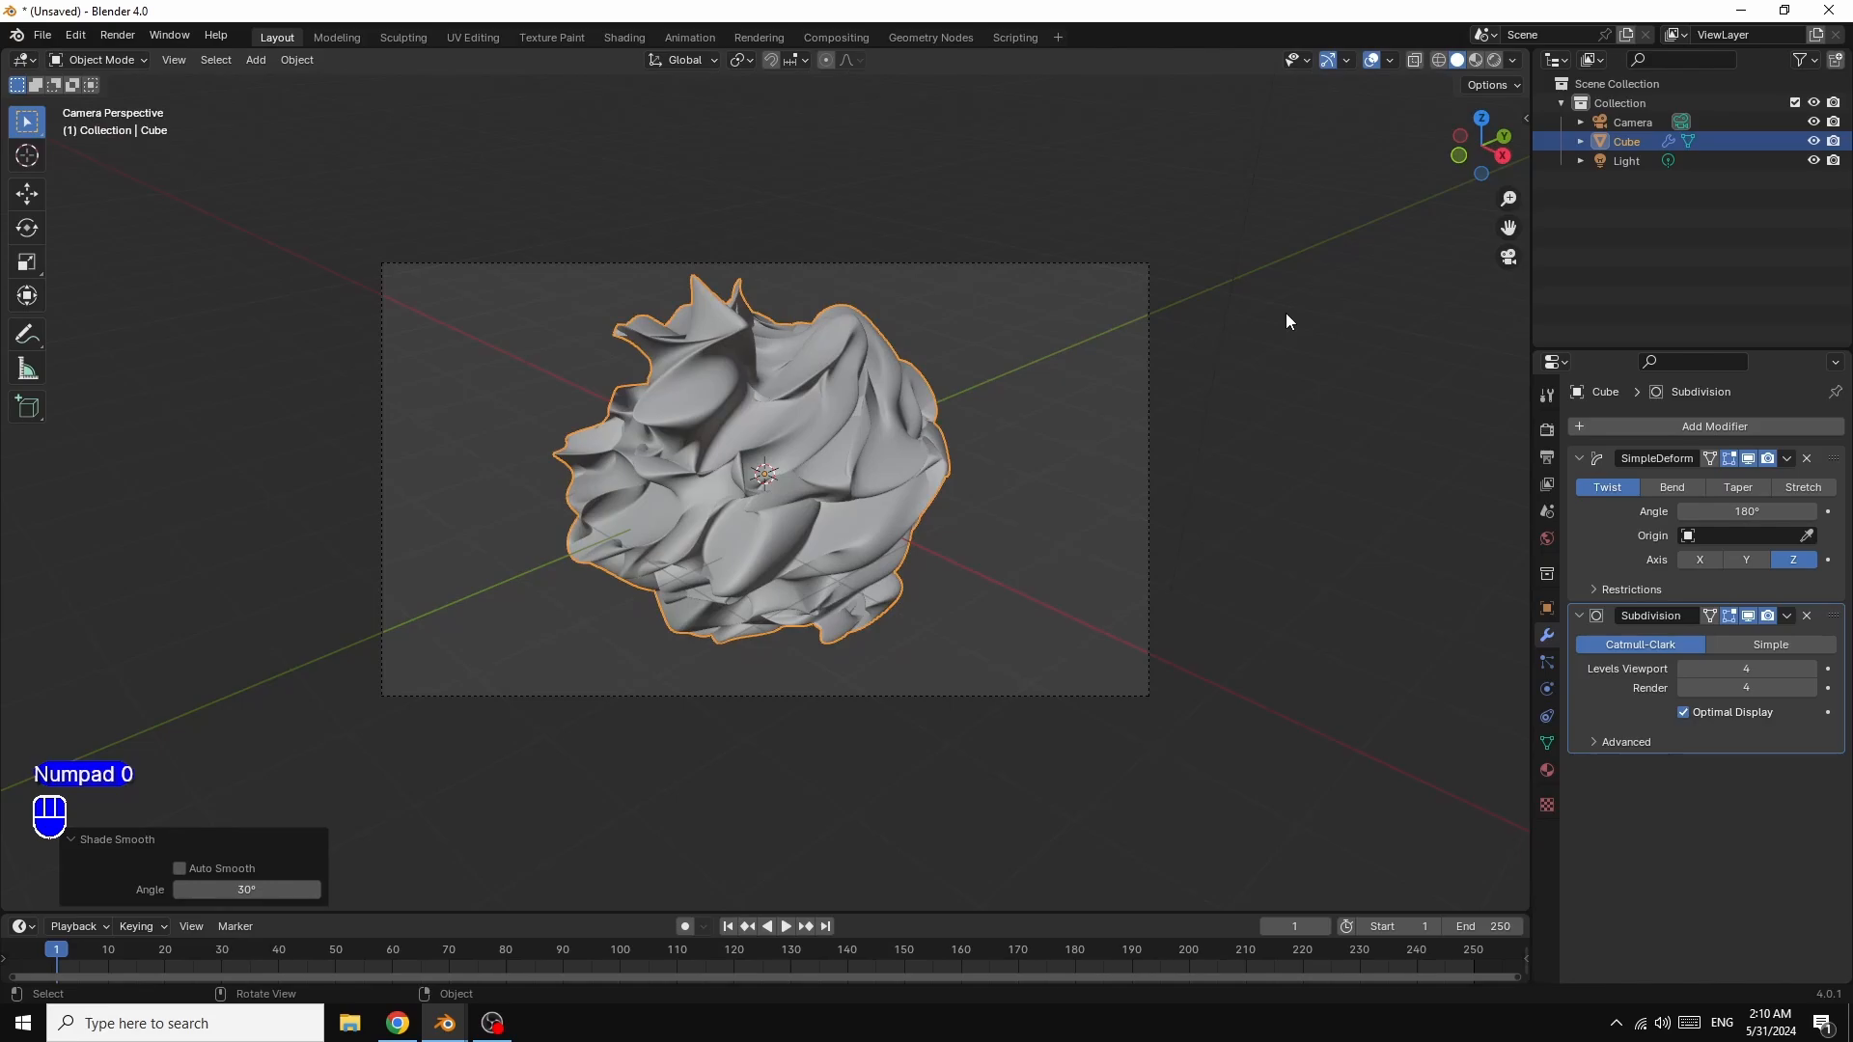
key("n")
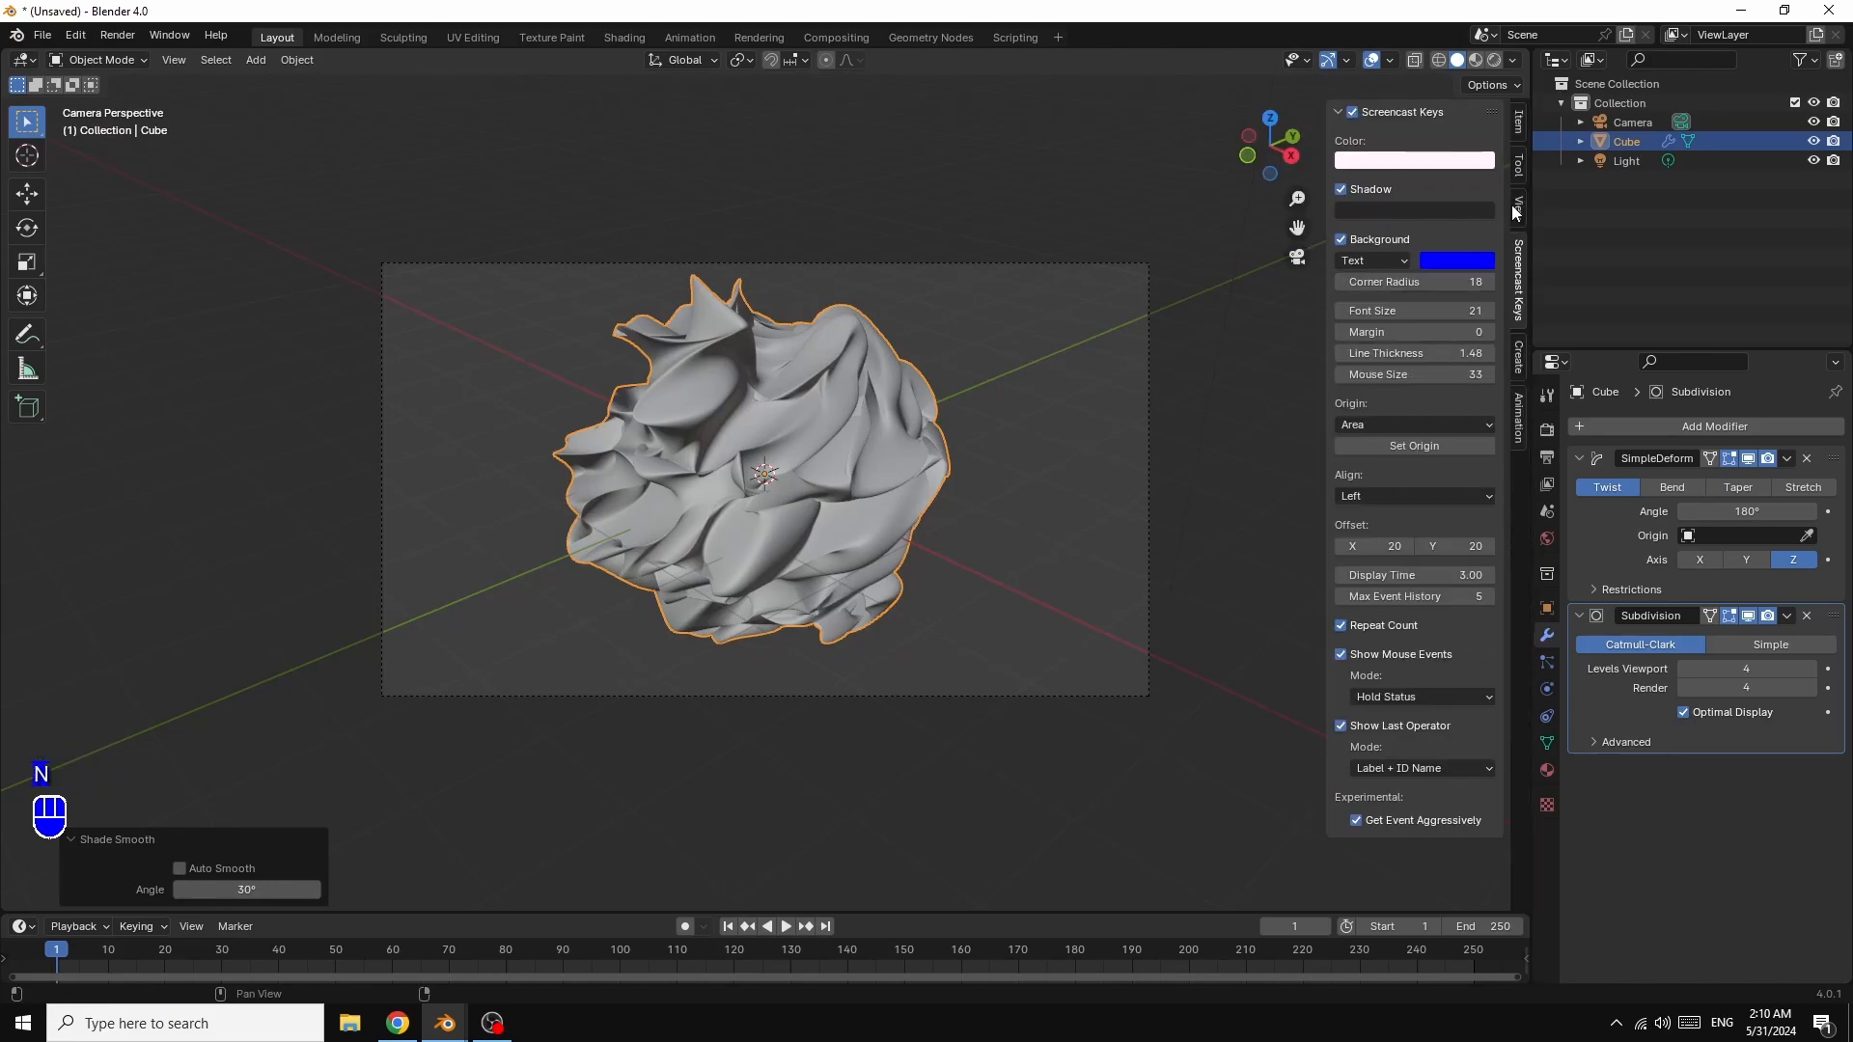
left_click(1519, 208)
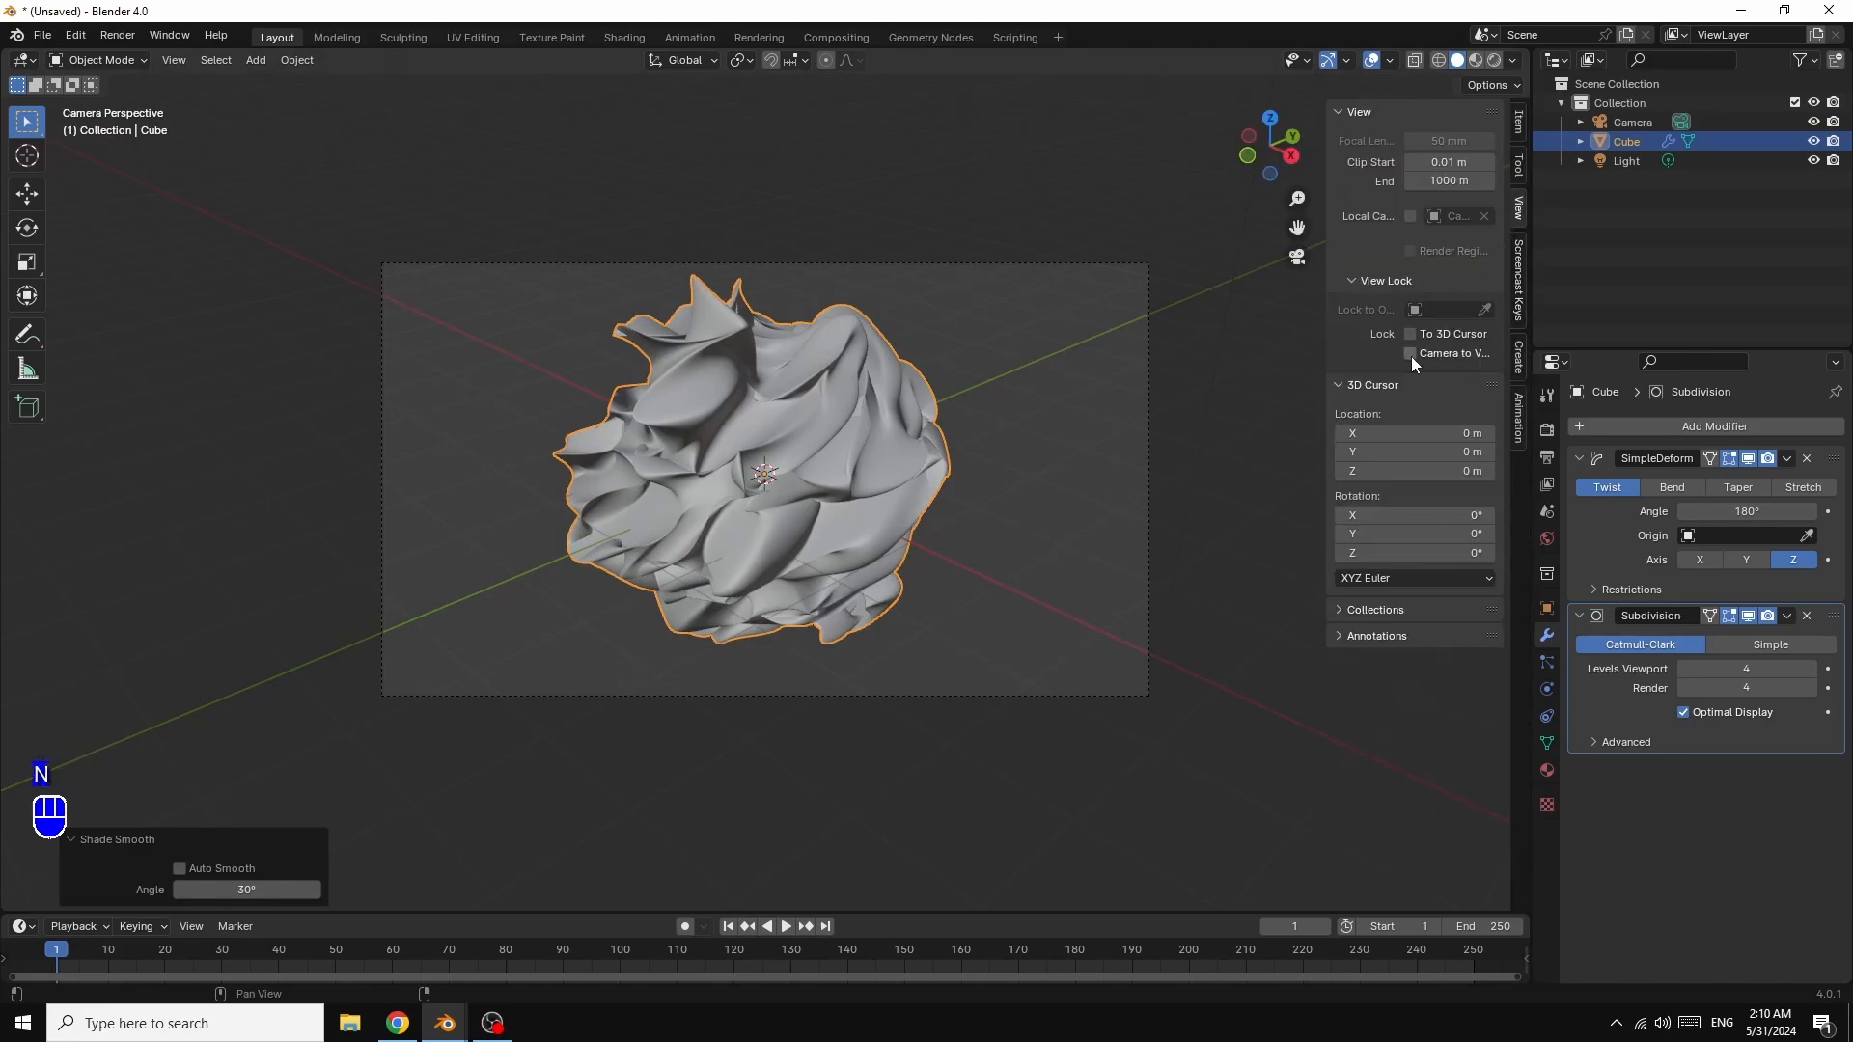
key("n")
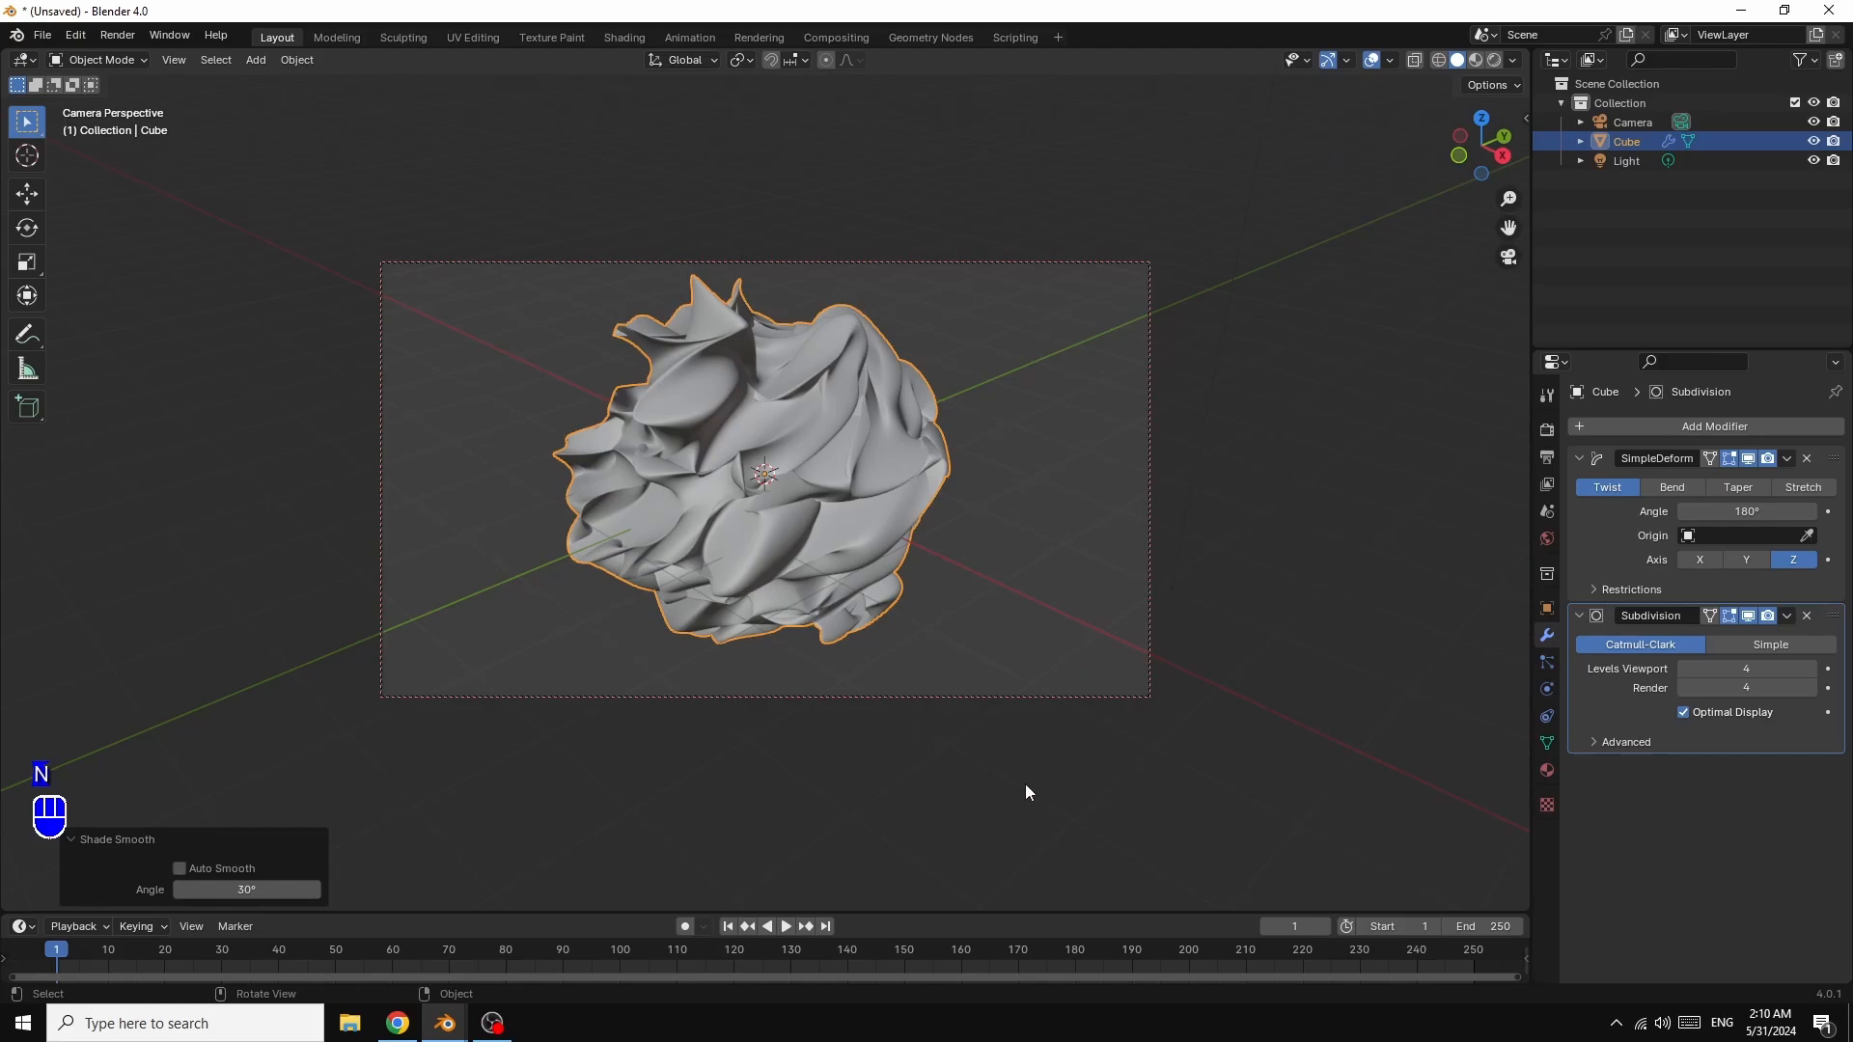
Step: Set the World colour to an Environment Texture using snowy_forest_path_01_4k.exr from the HDRI folder
left_click(1549, 540)
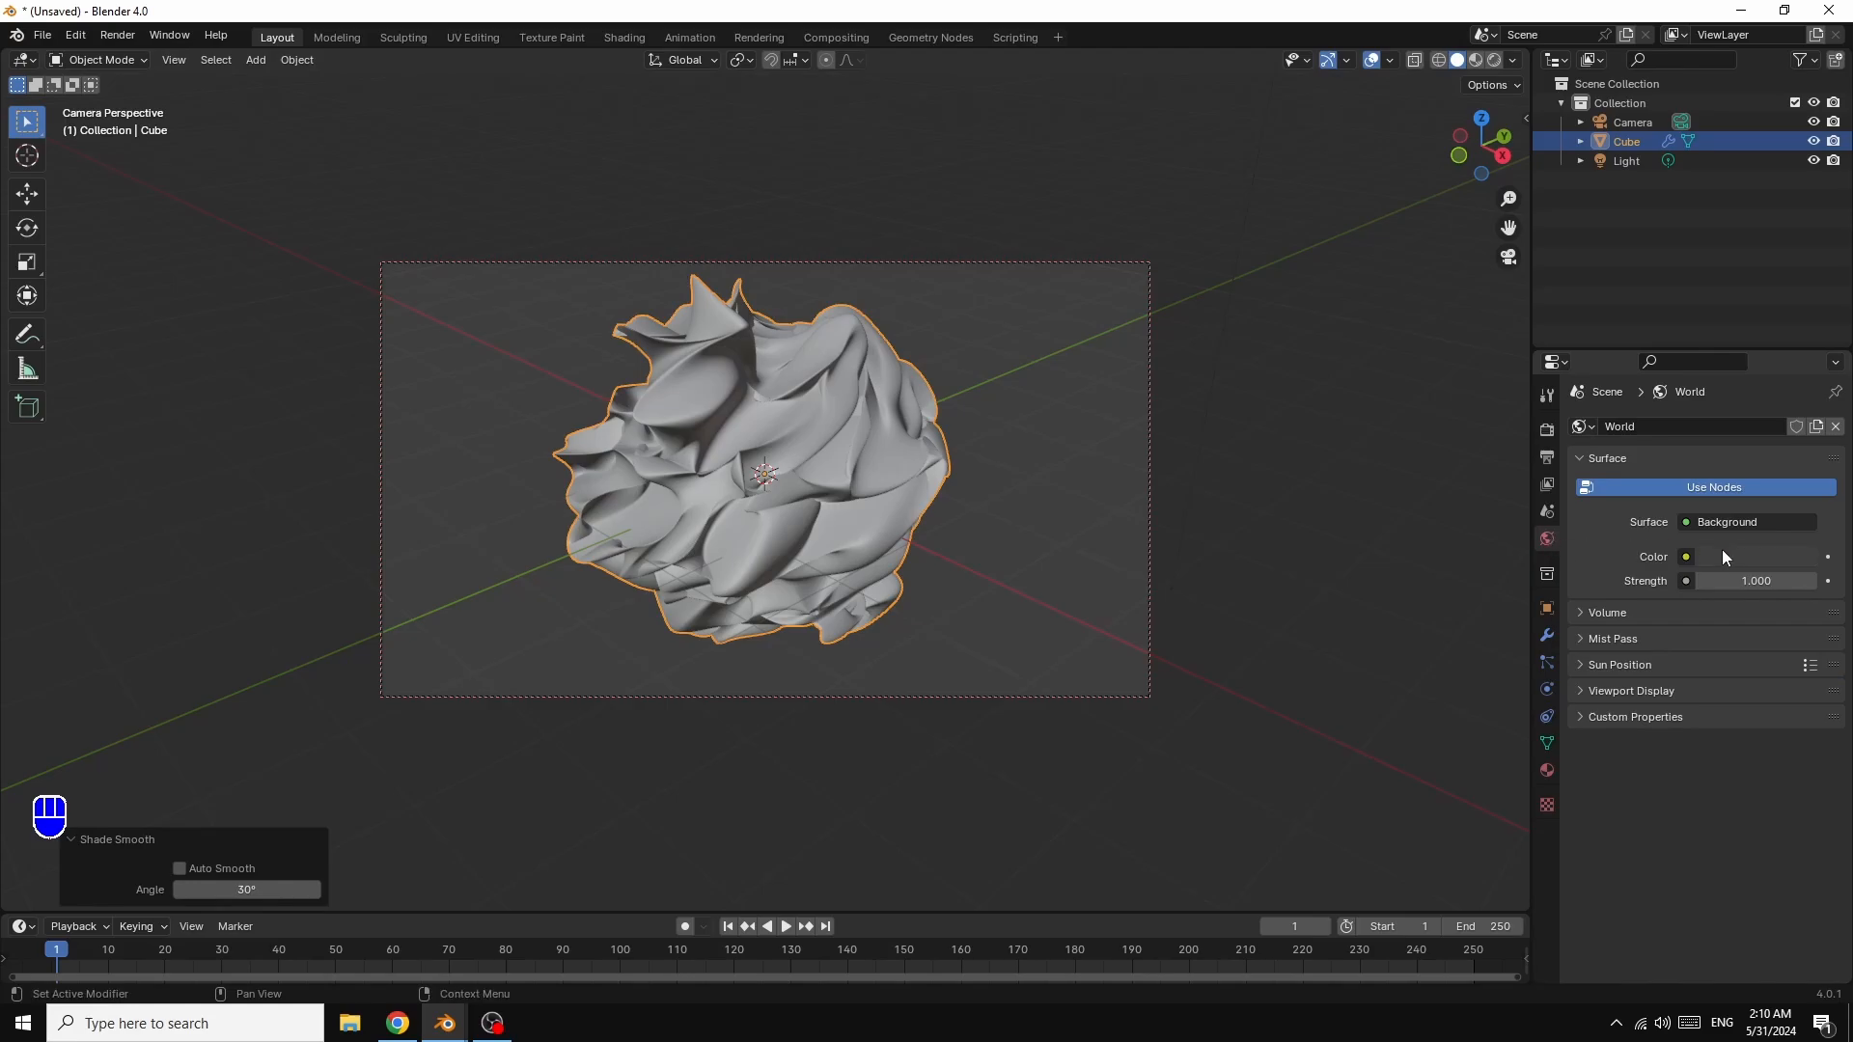
left_click(1687, 558)
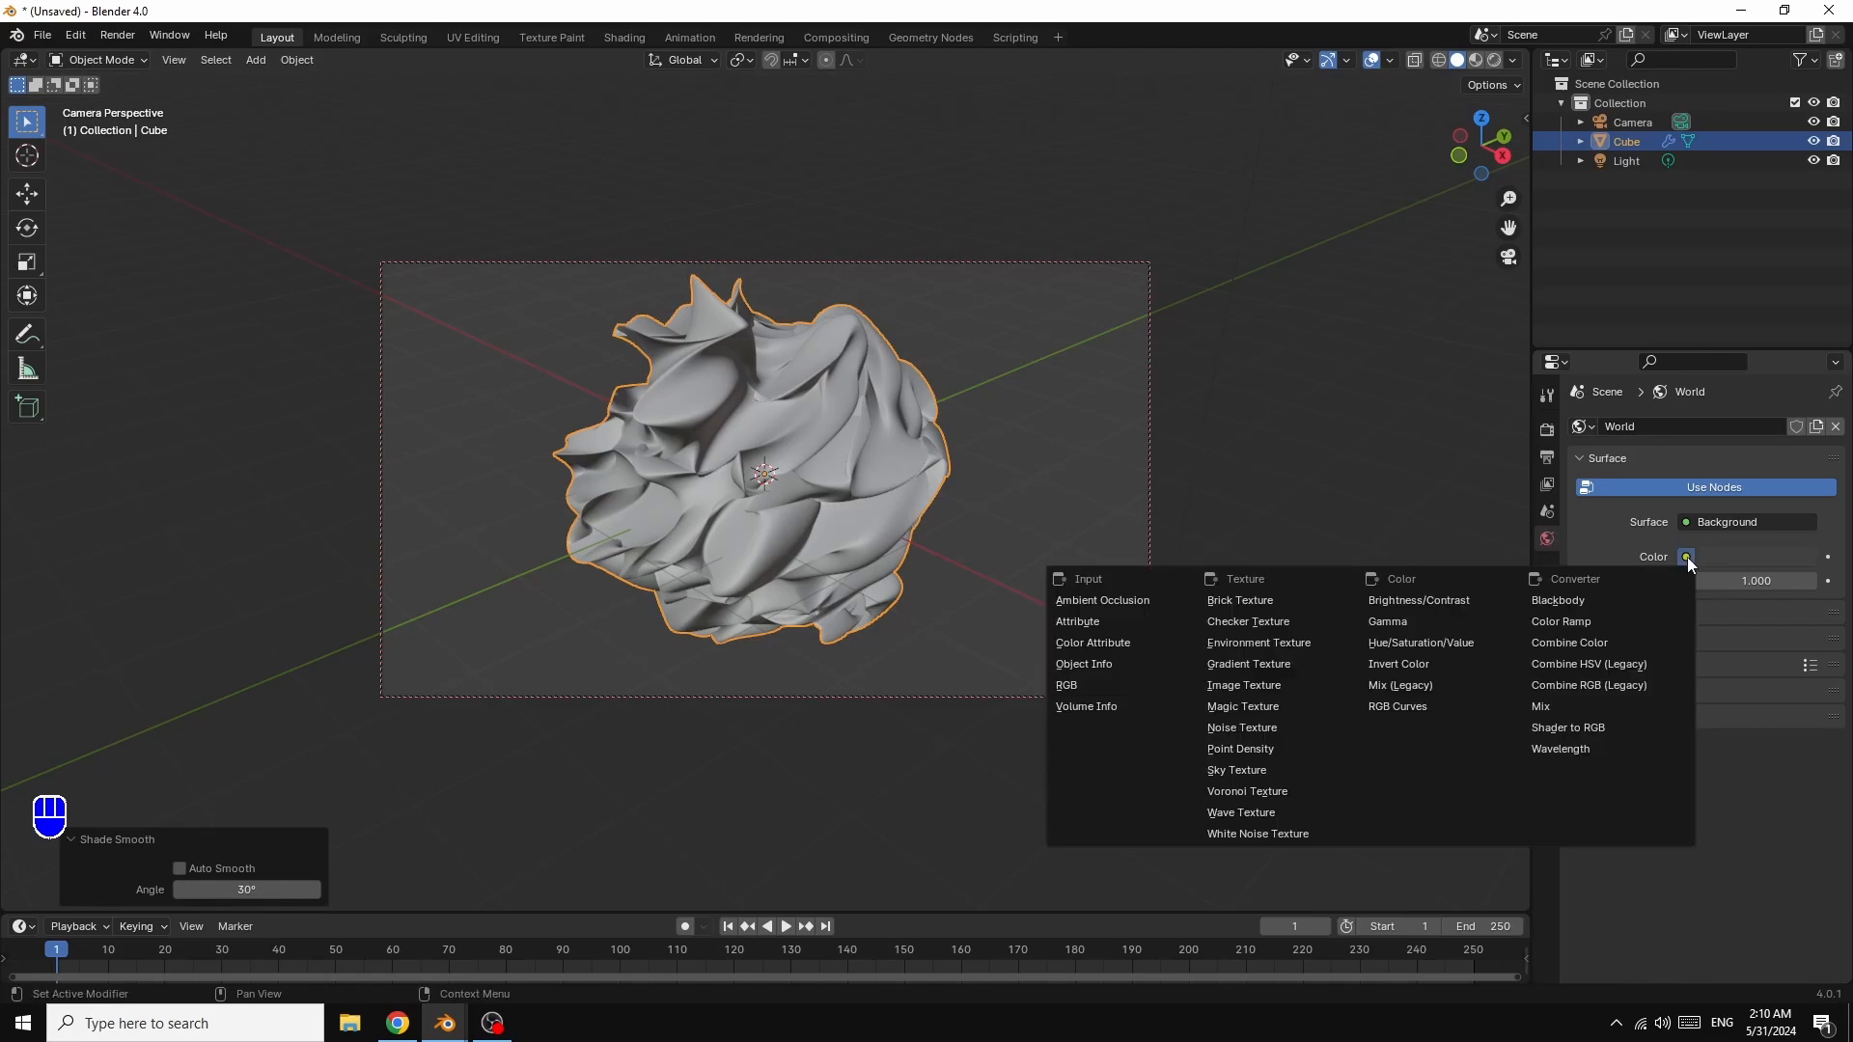
left_click(1253, 644)
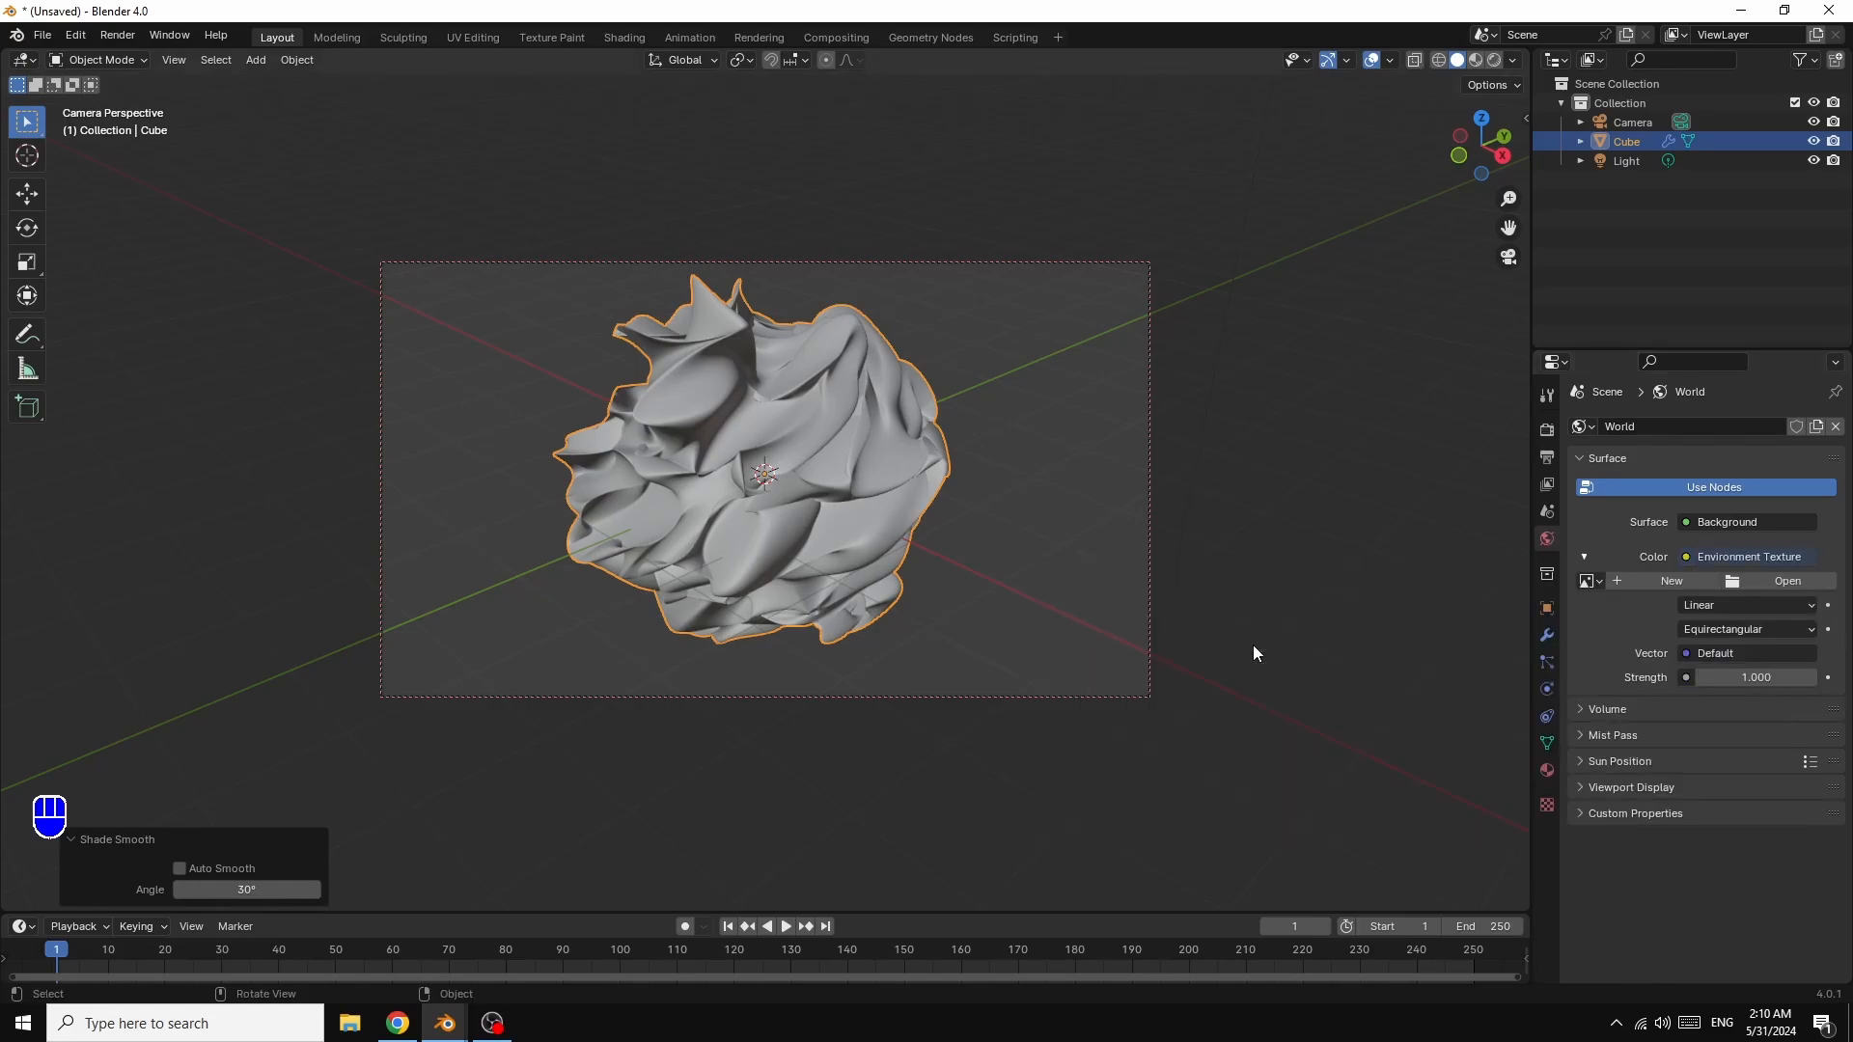
left_click(1781, 580)
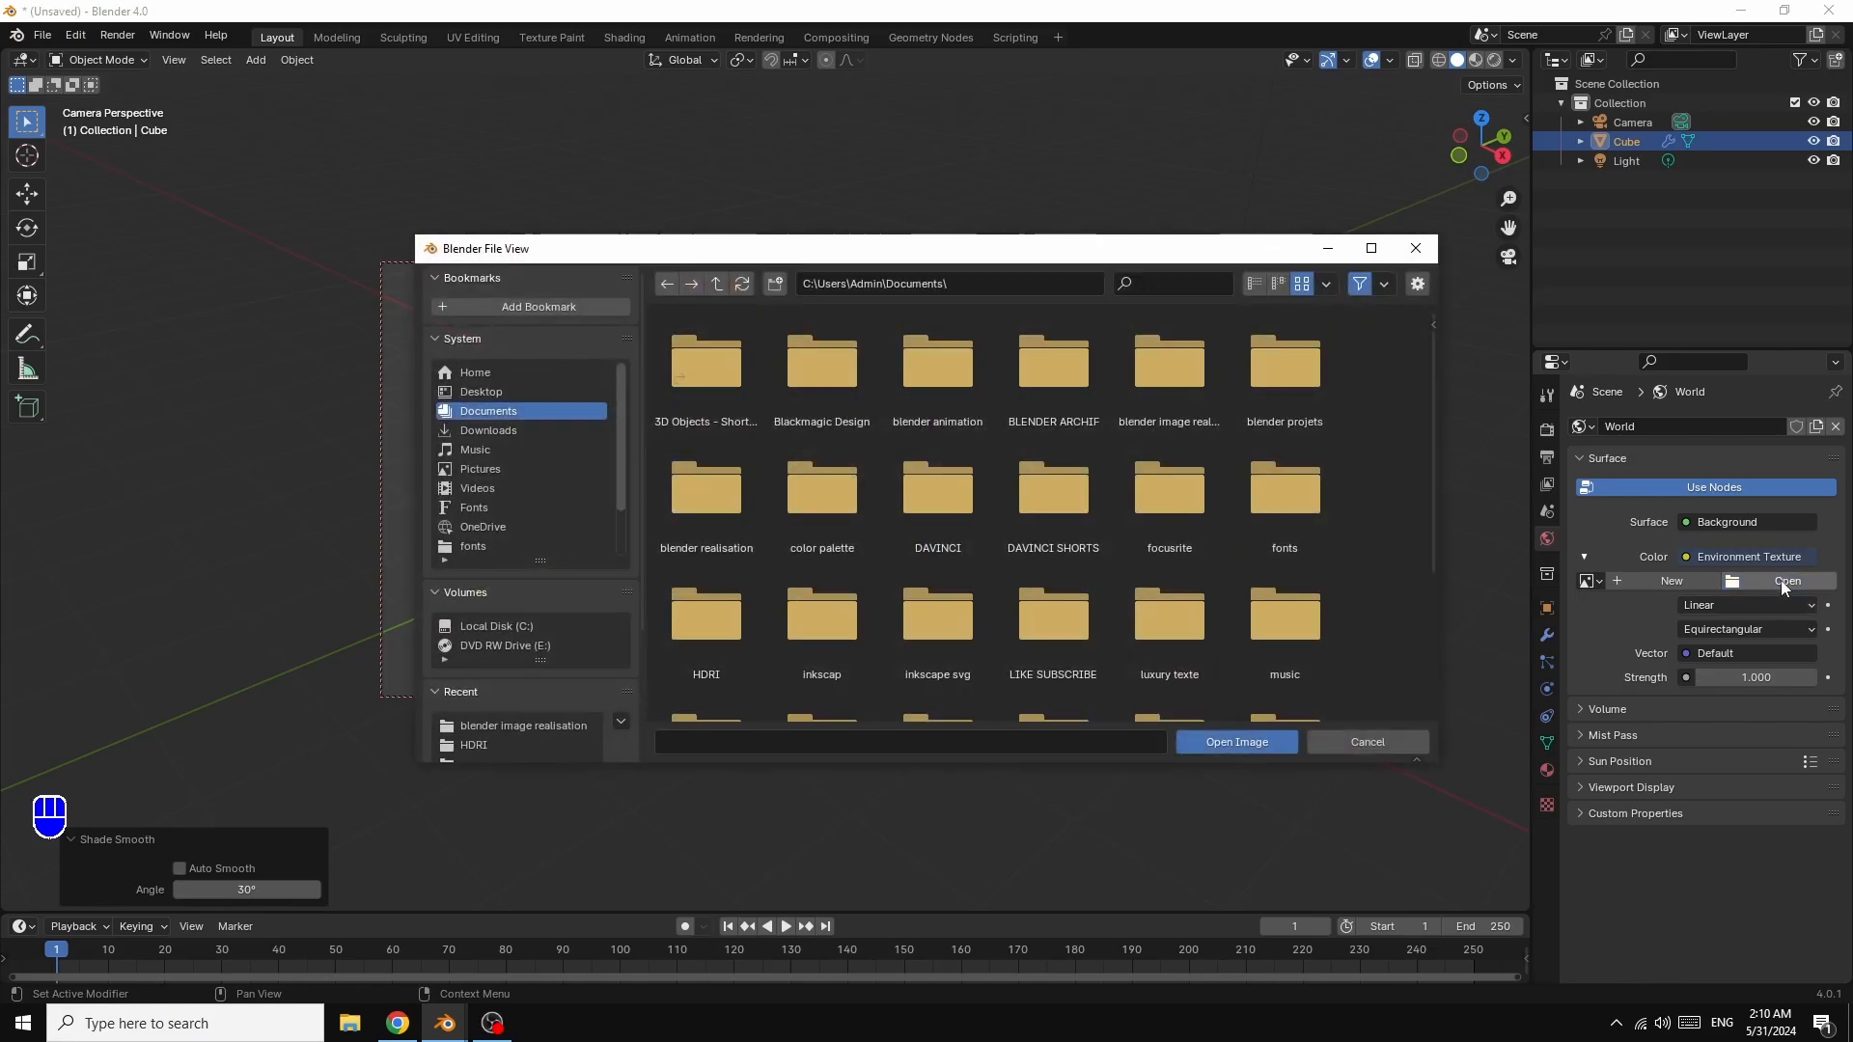
left_click(697, 628)
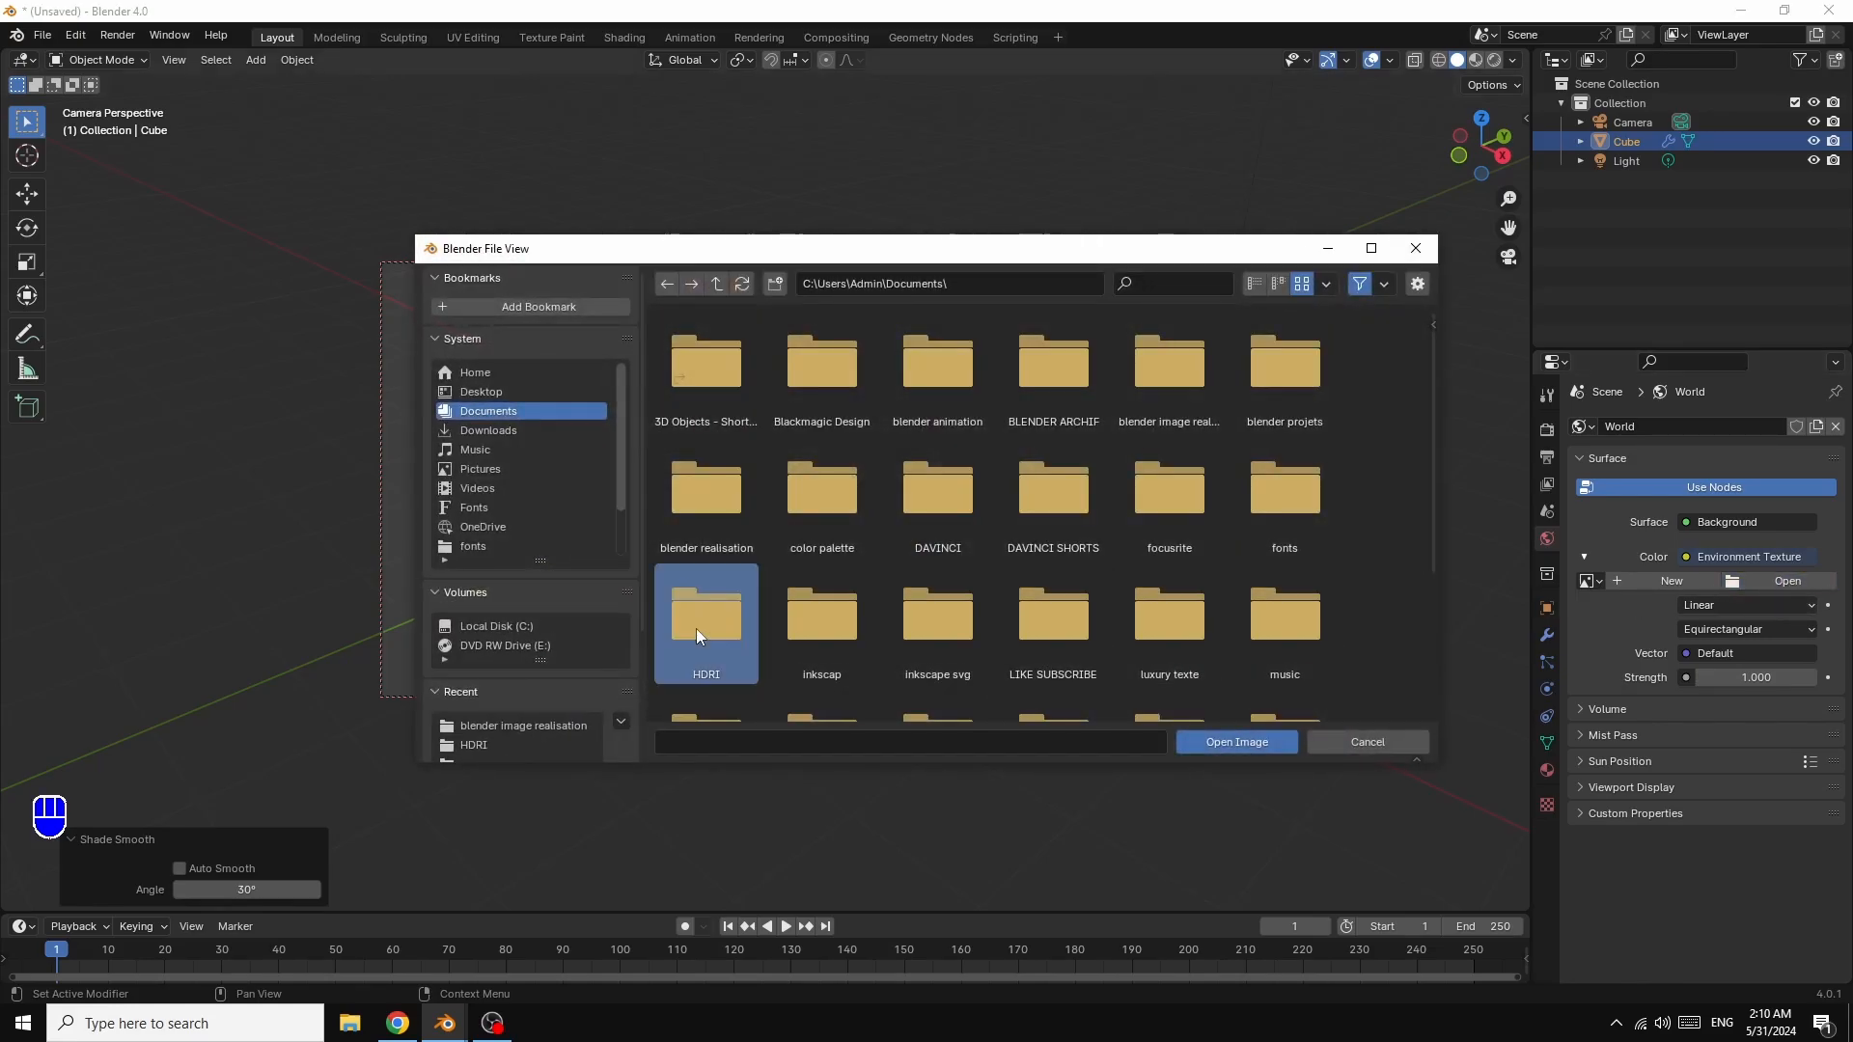
double_click(697, 628)
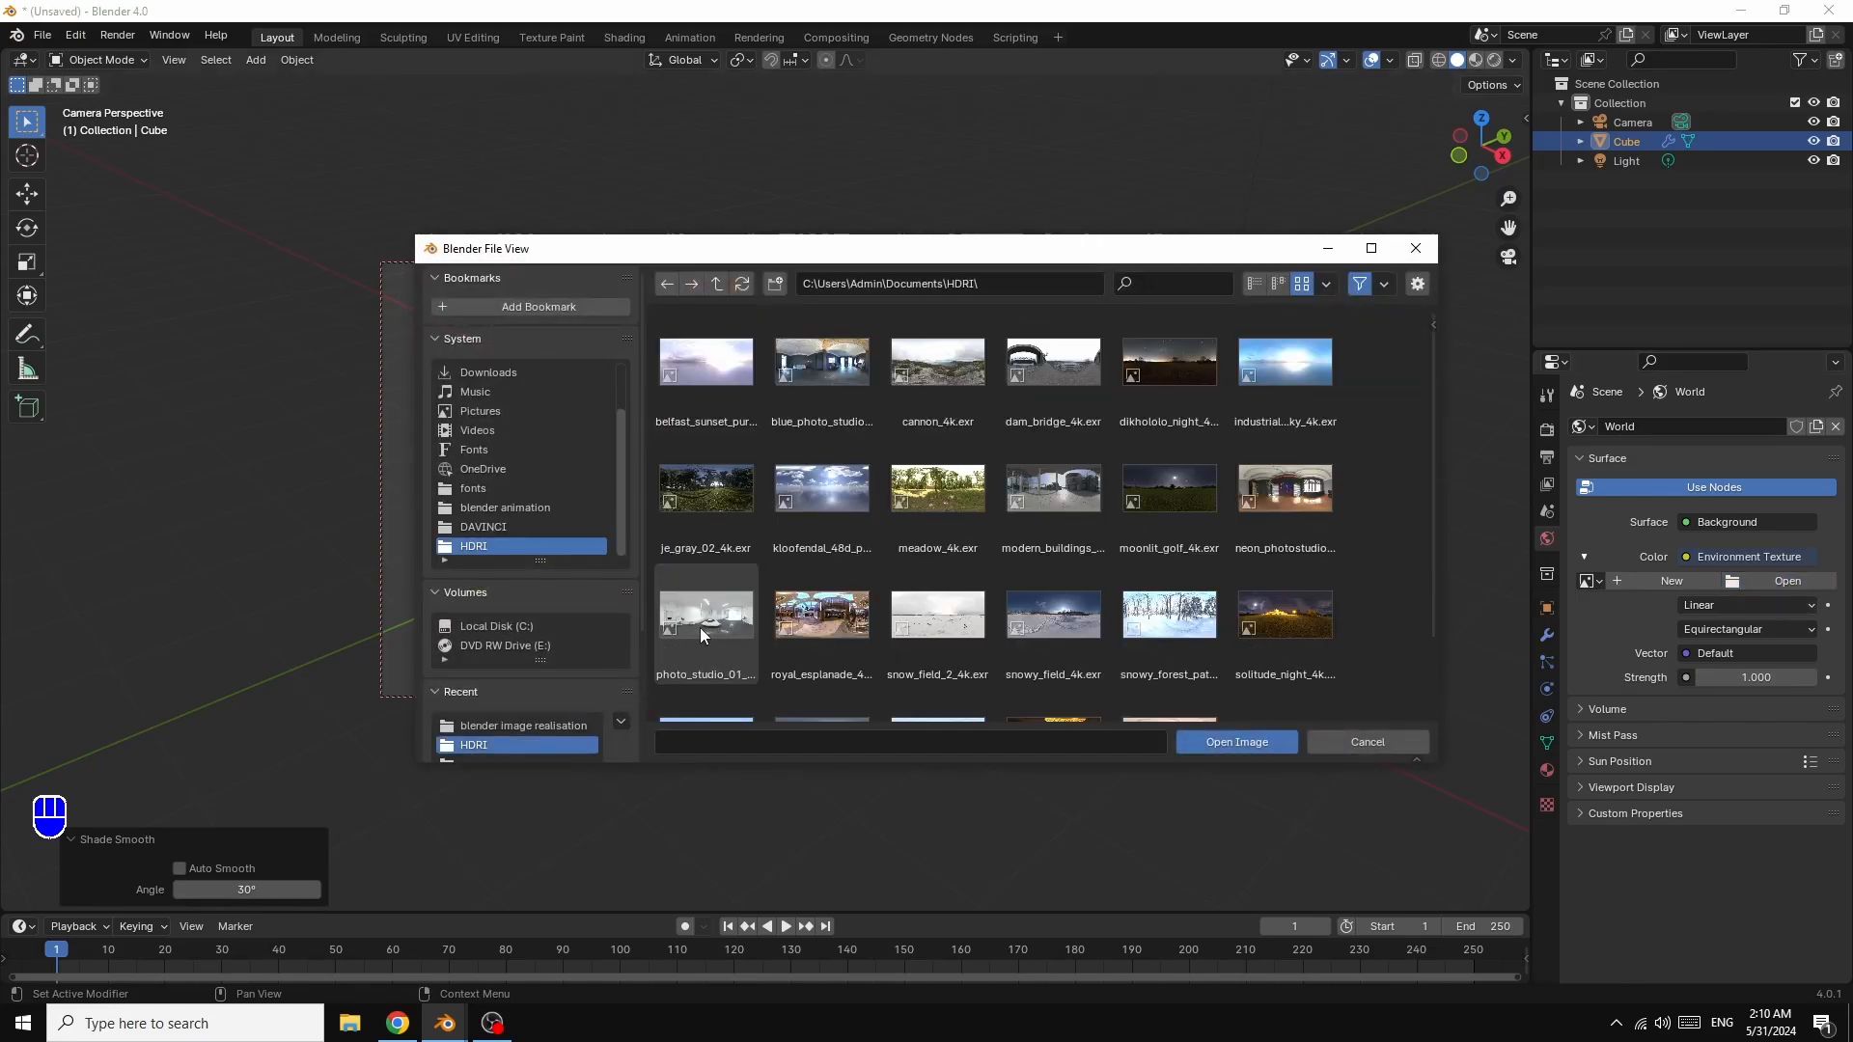
double_click(1163, 627)
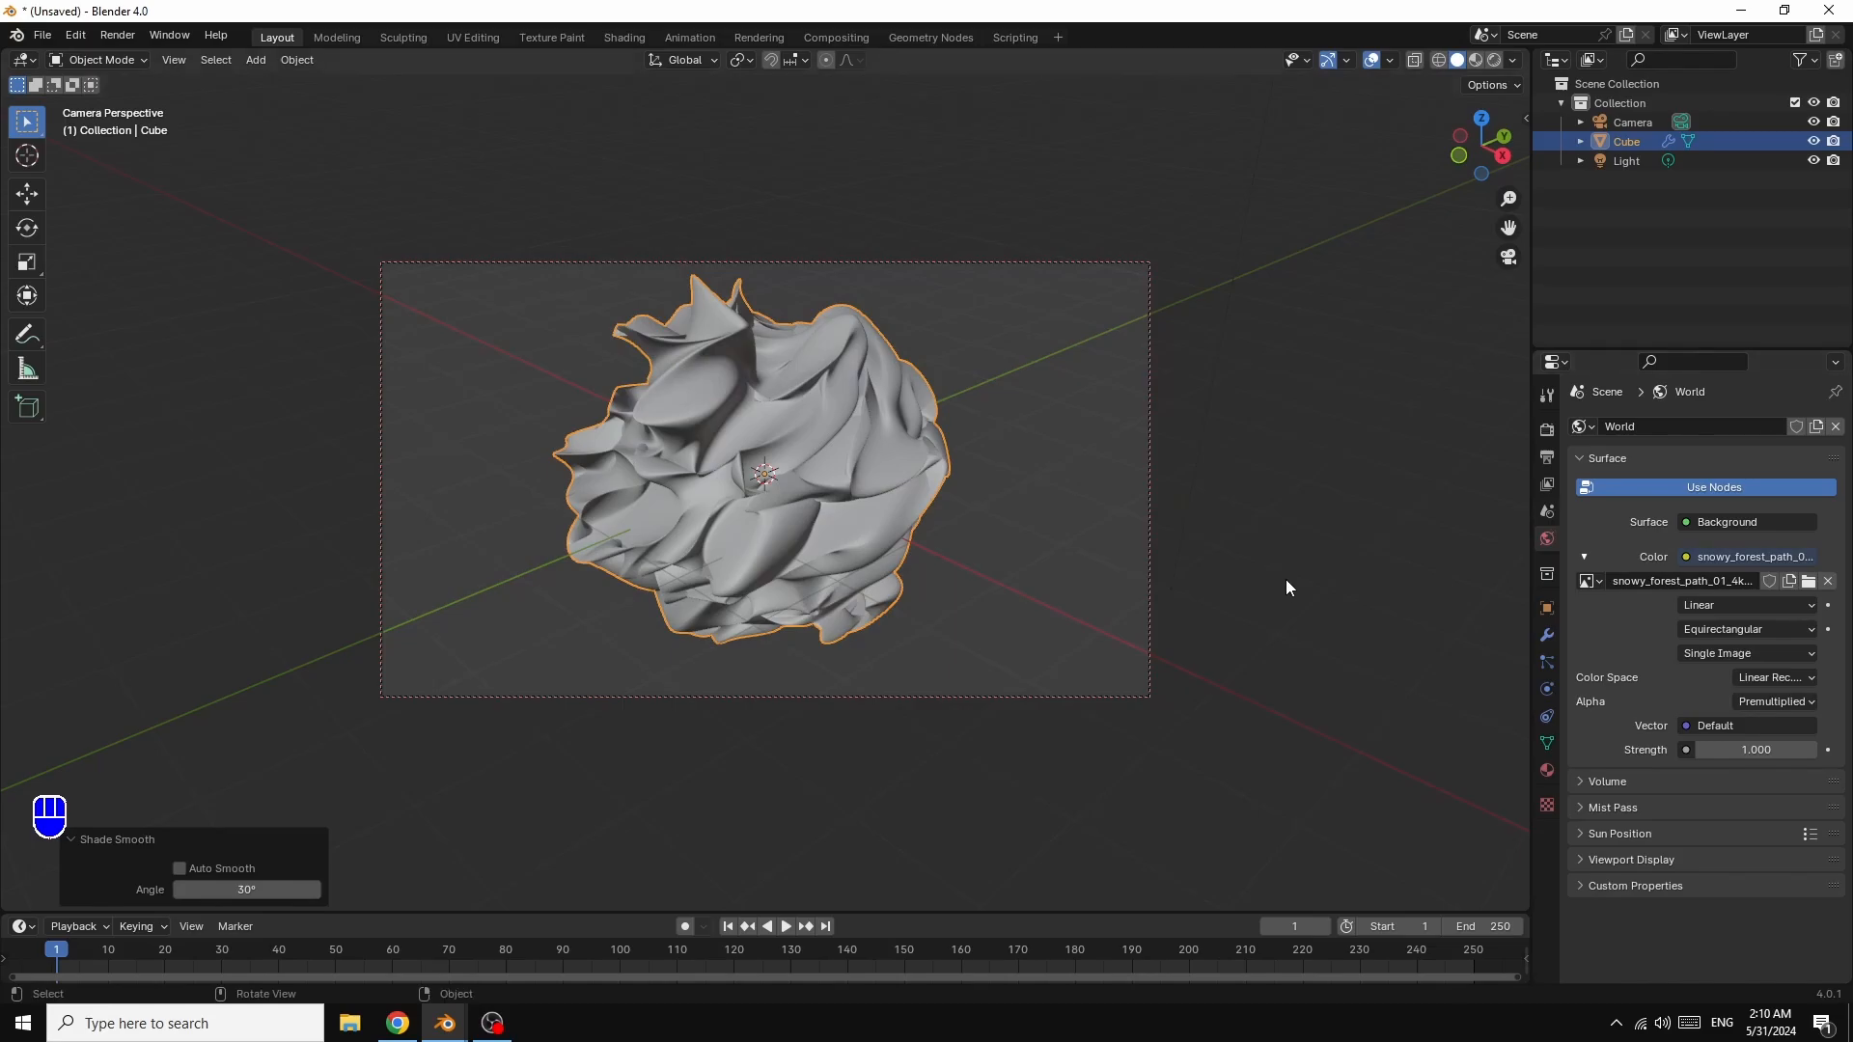
Step: Switch the render engine to Cycles with GPU Compute as the device
left_click(1546, 432)
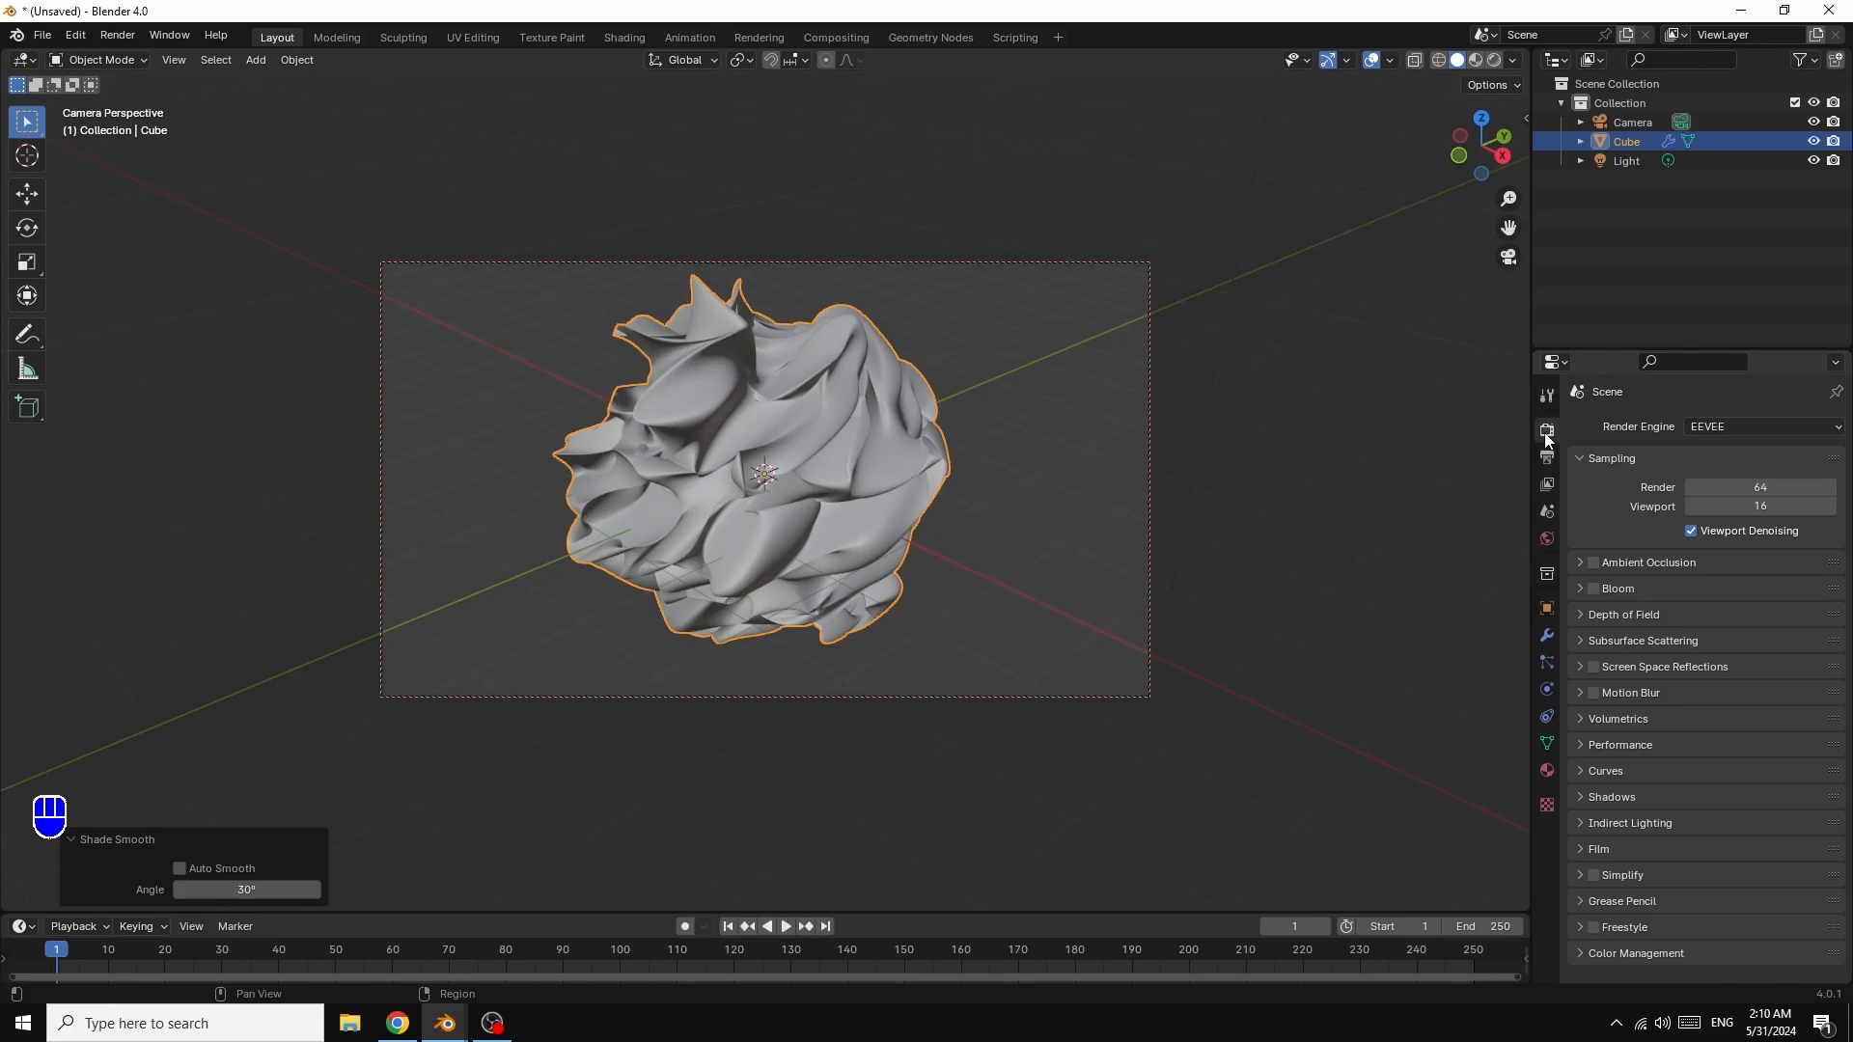
left_click(1723, 424)
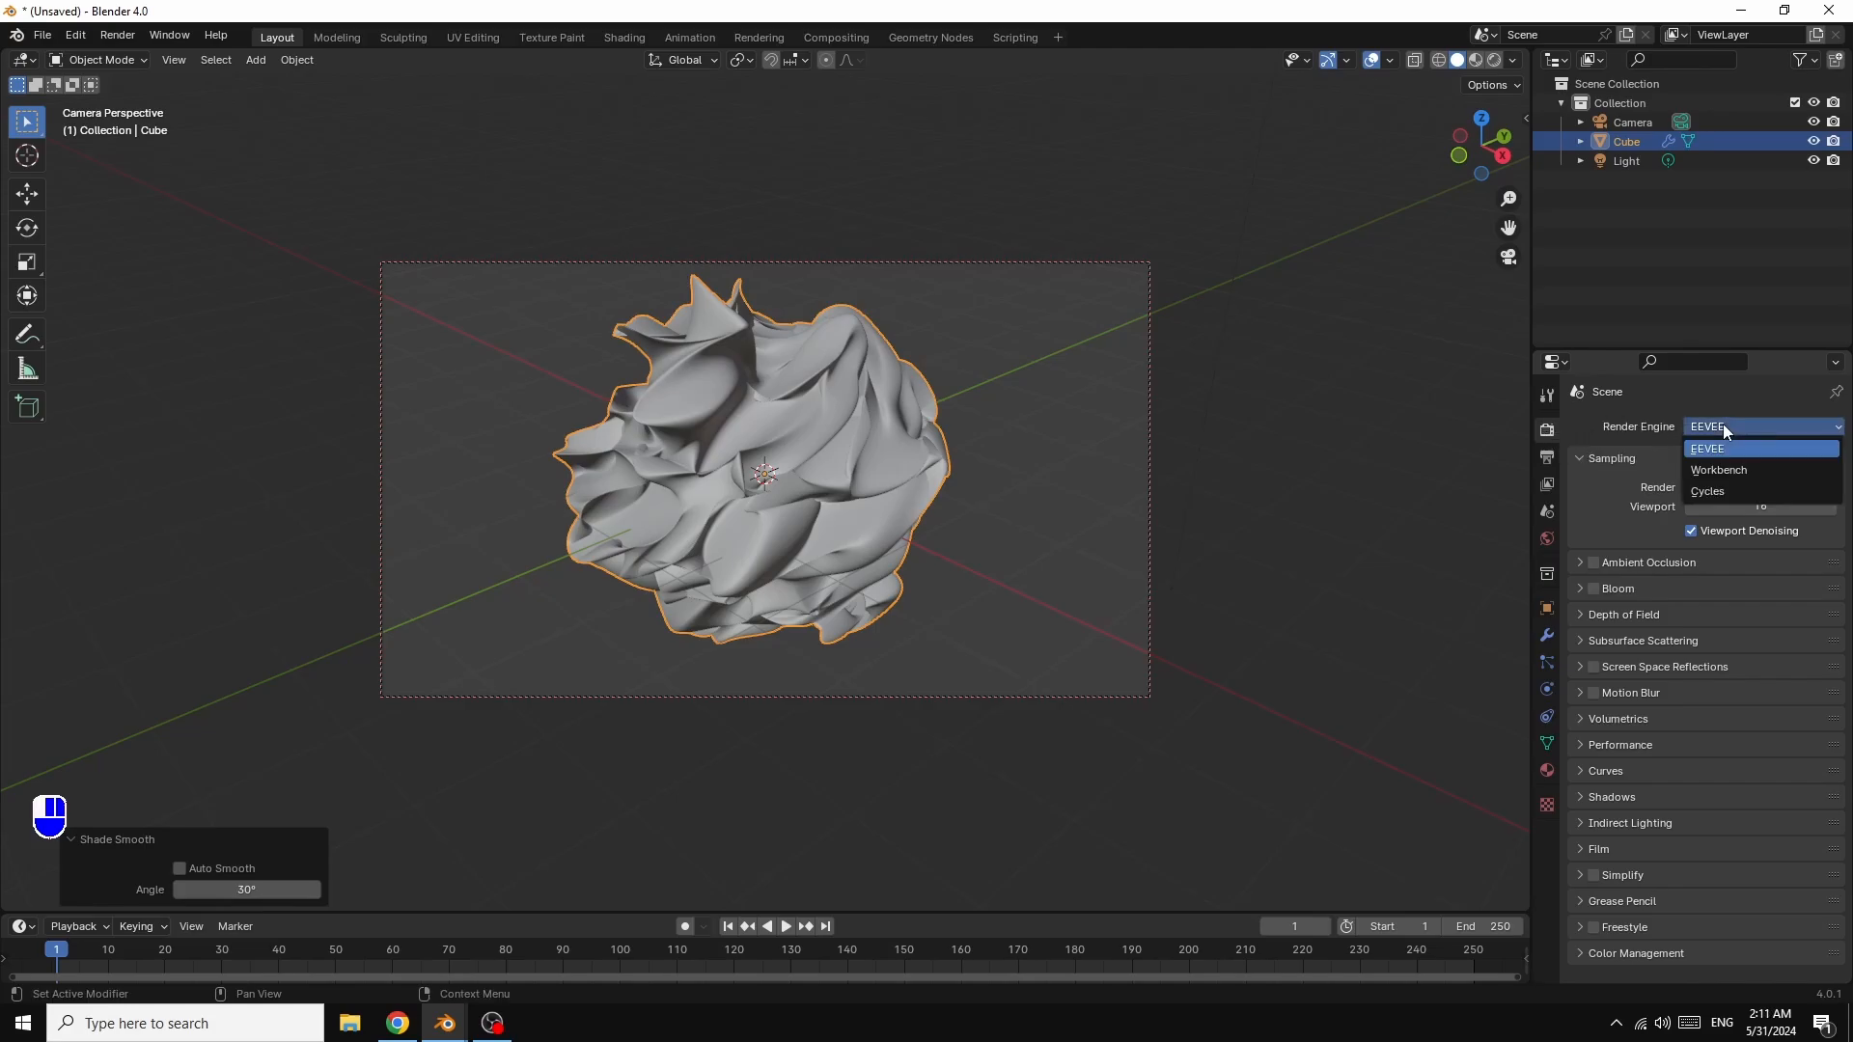
left_click(1713, 491)
left_click(1722, 475)
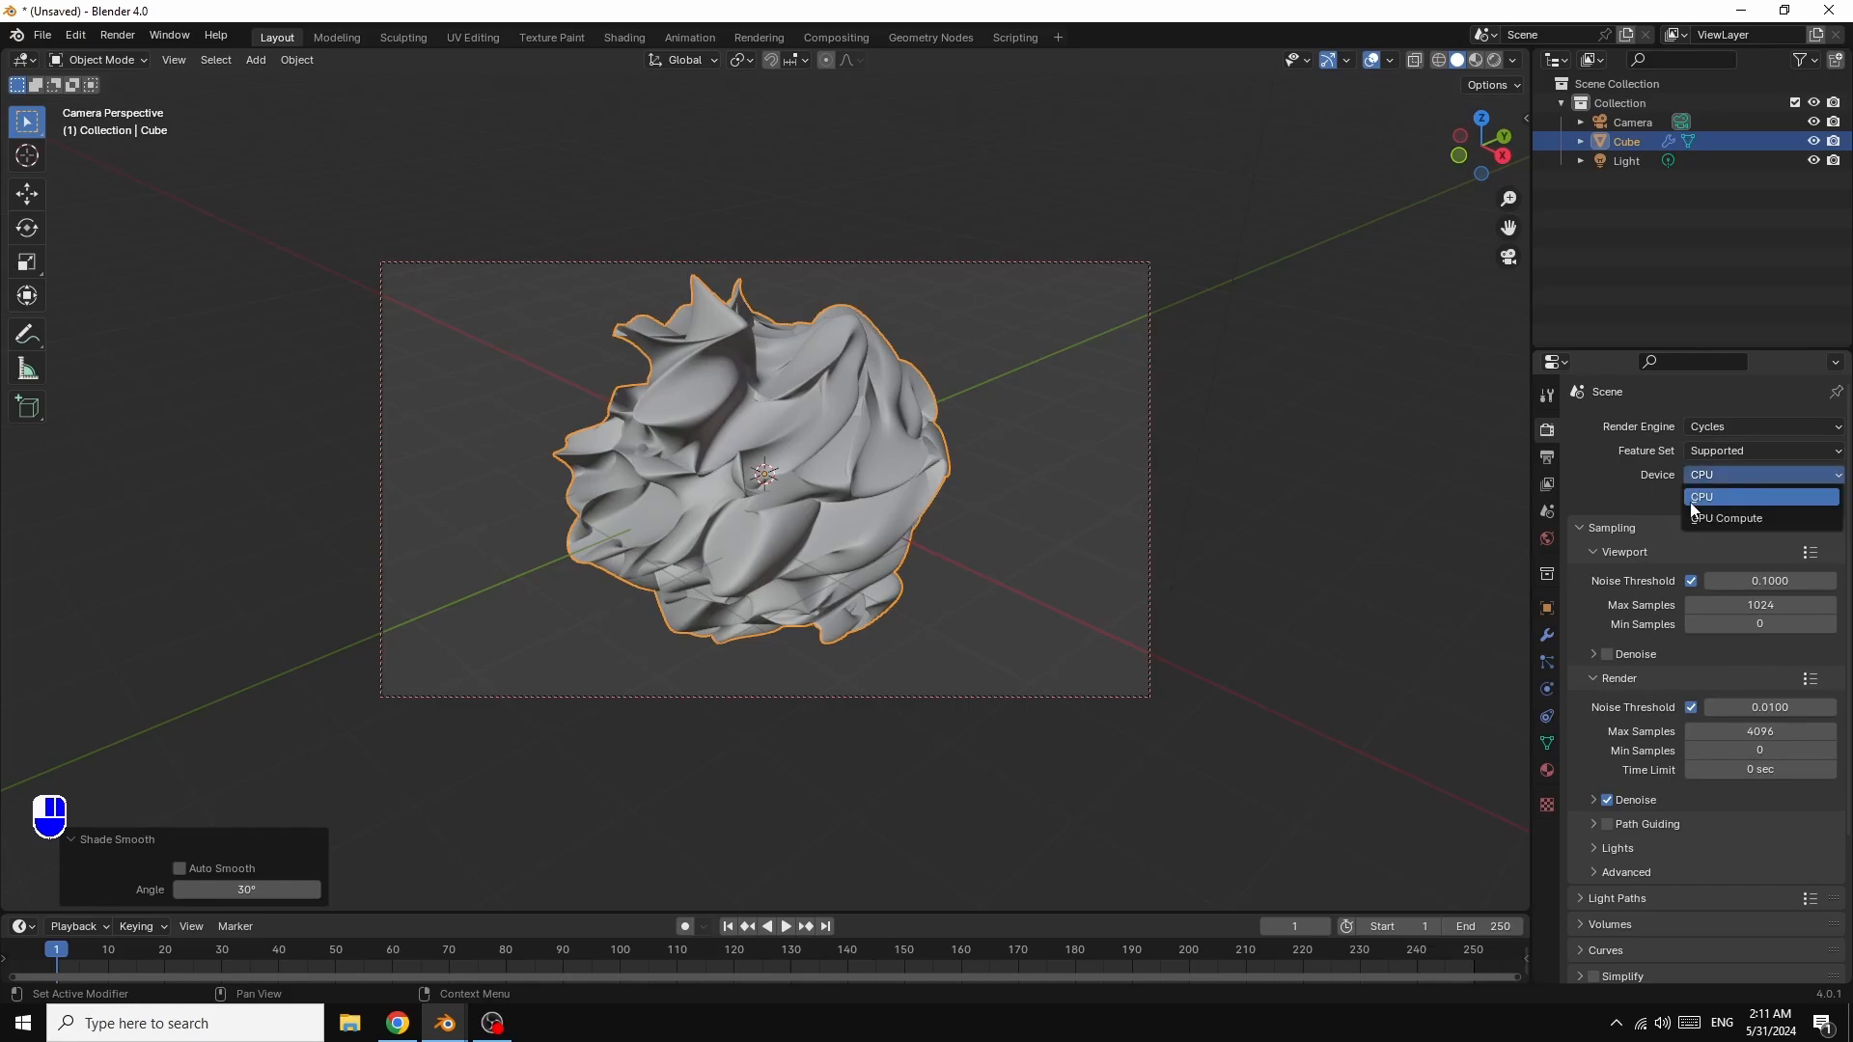
left_click(1722, 518)
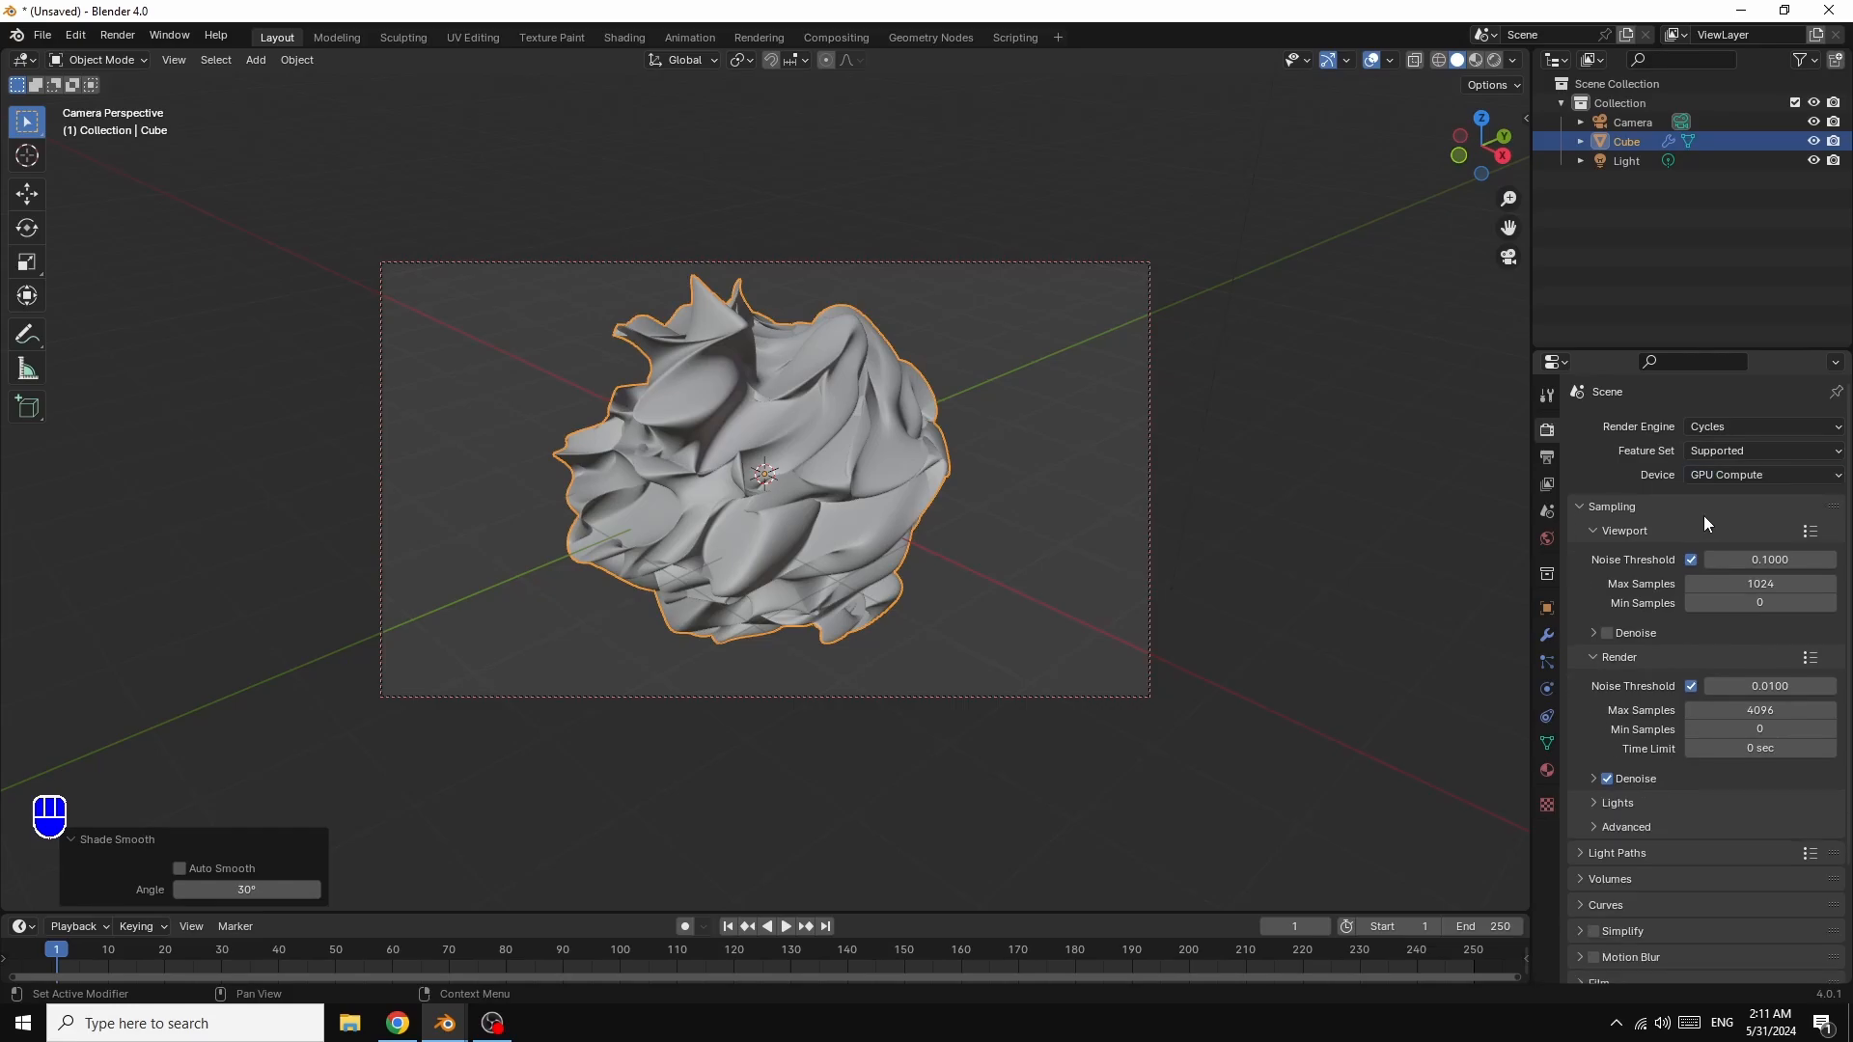
Step: Set viewport max samples to 32 and render max samples to 100
double_click(1765, 586)
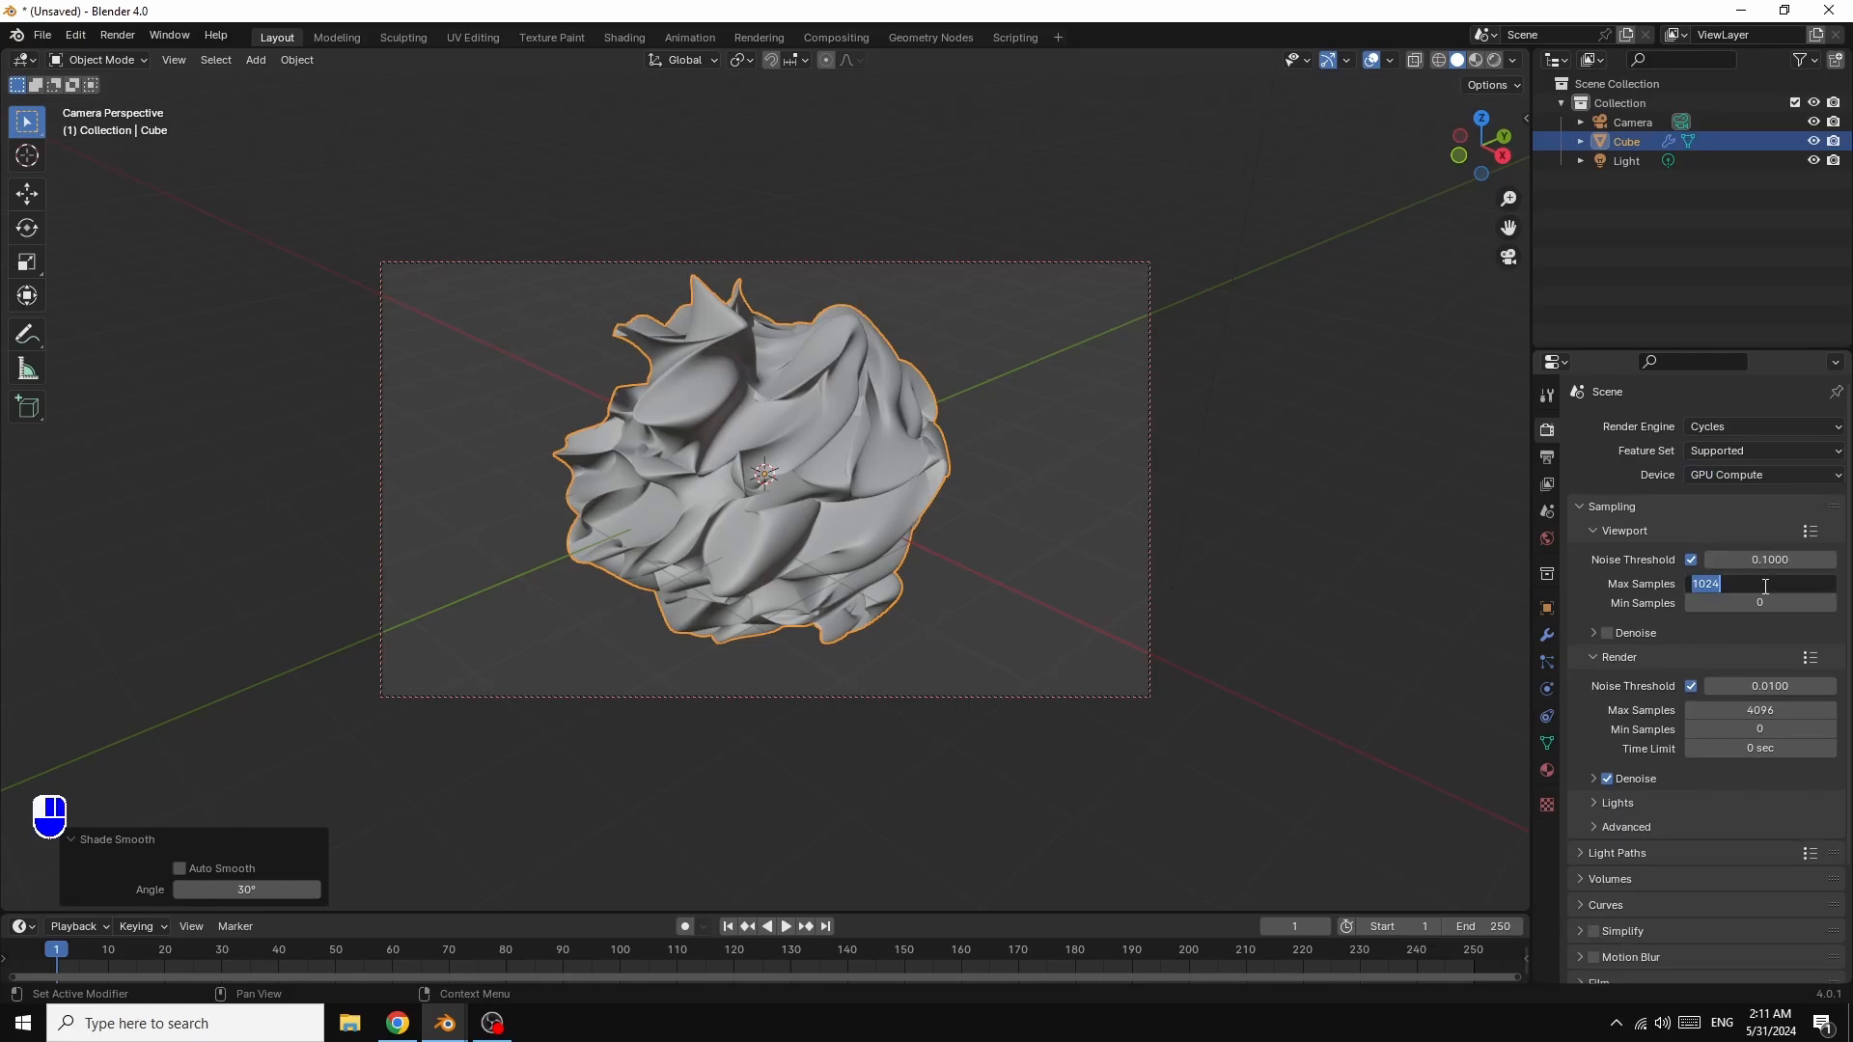
type("32")
key("Return")
double_click(1760, 711)
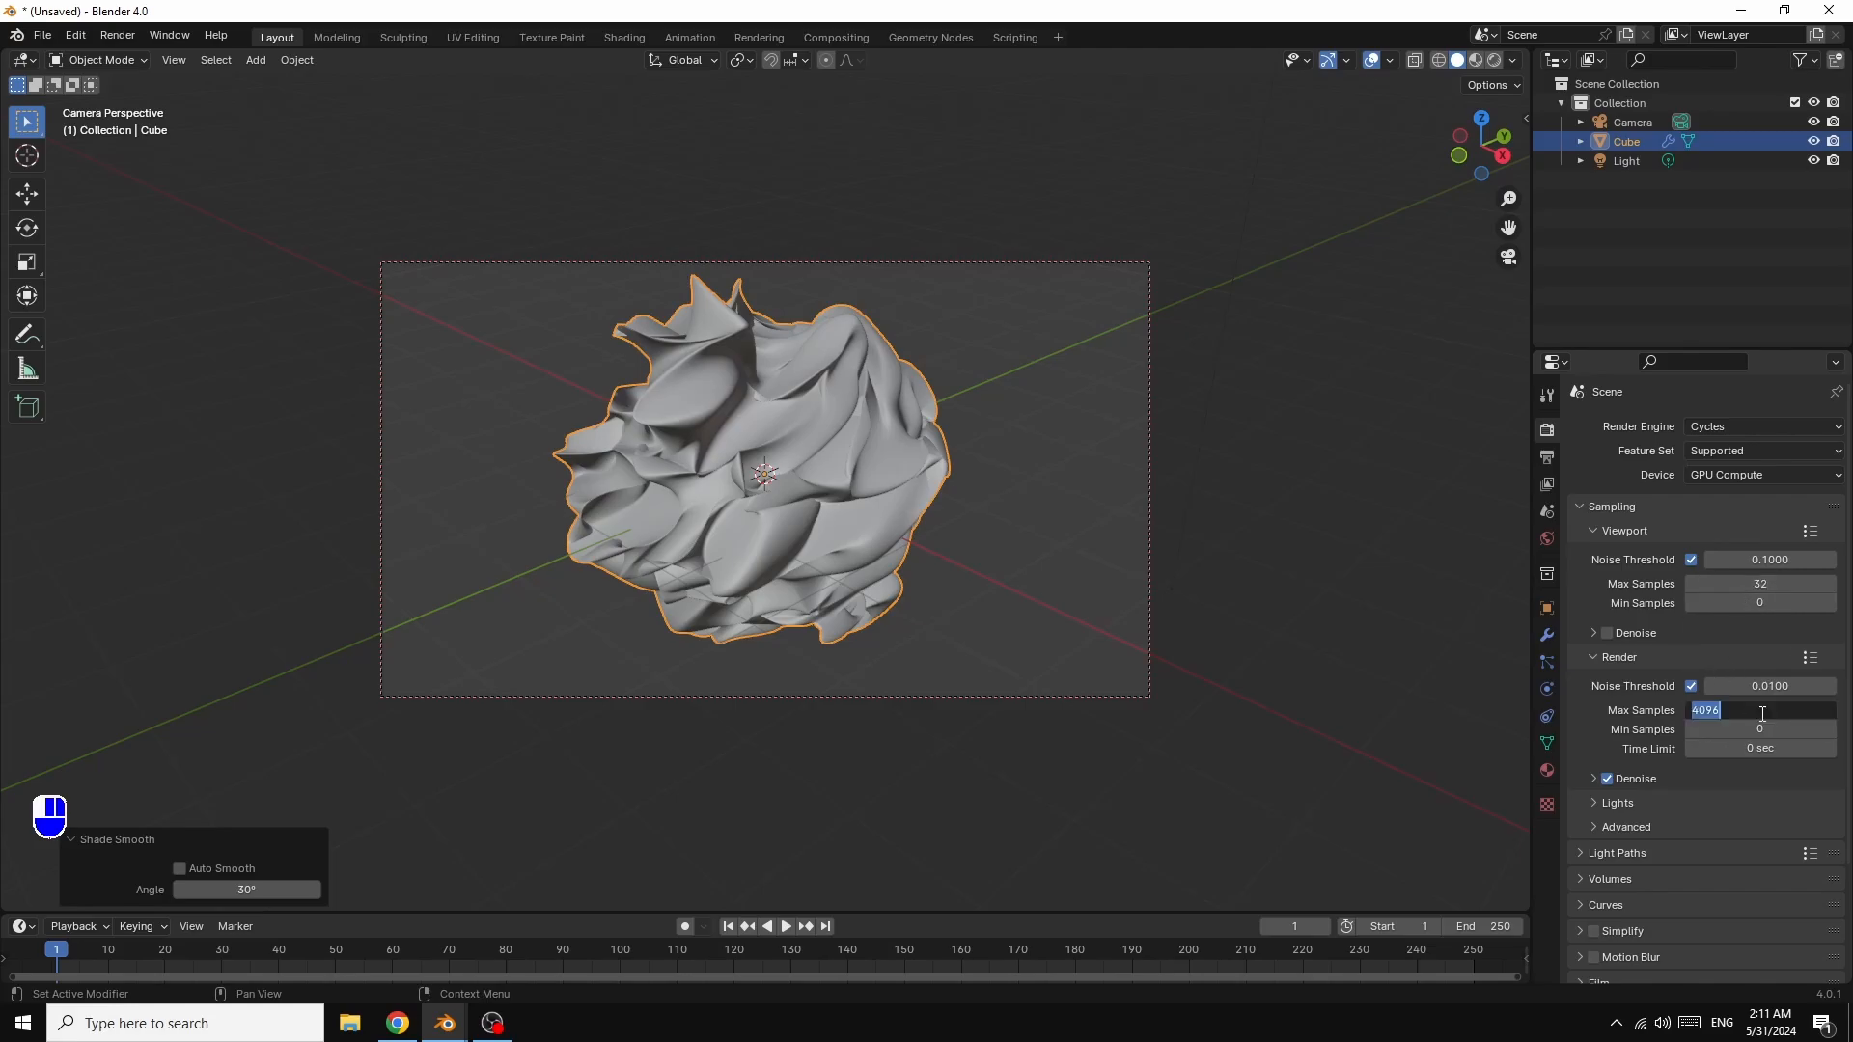
type("100")
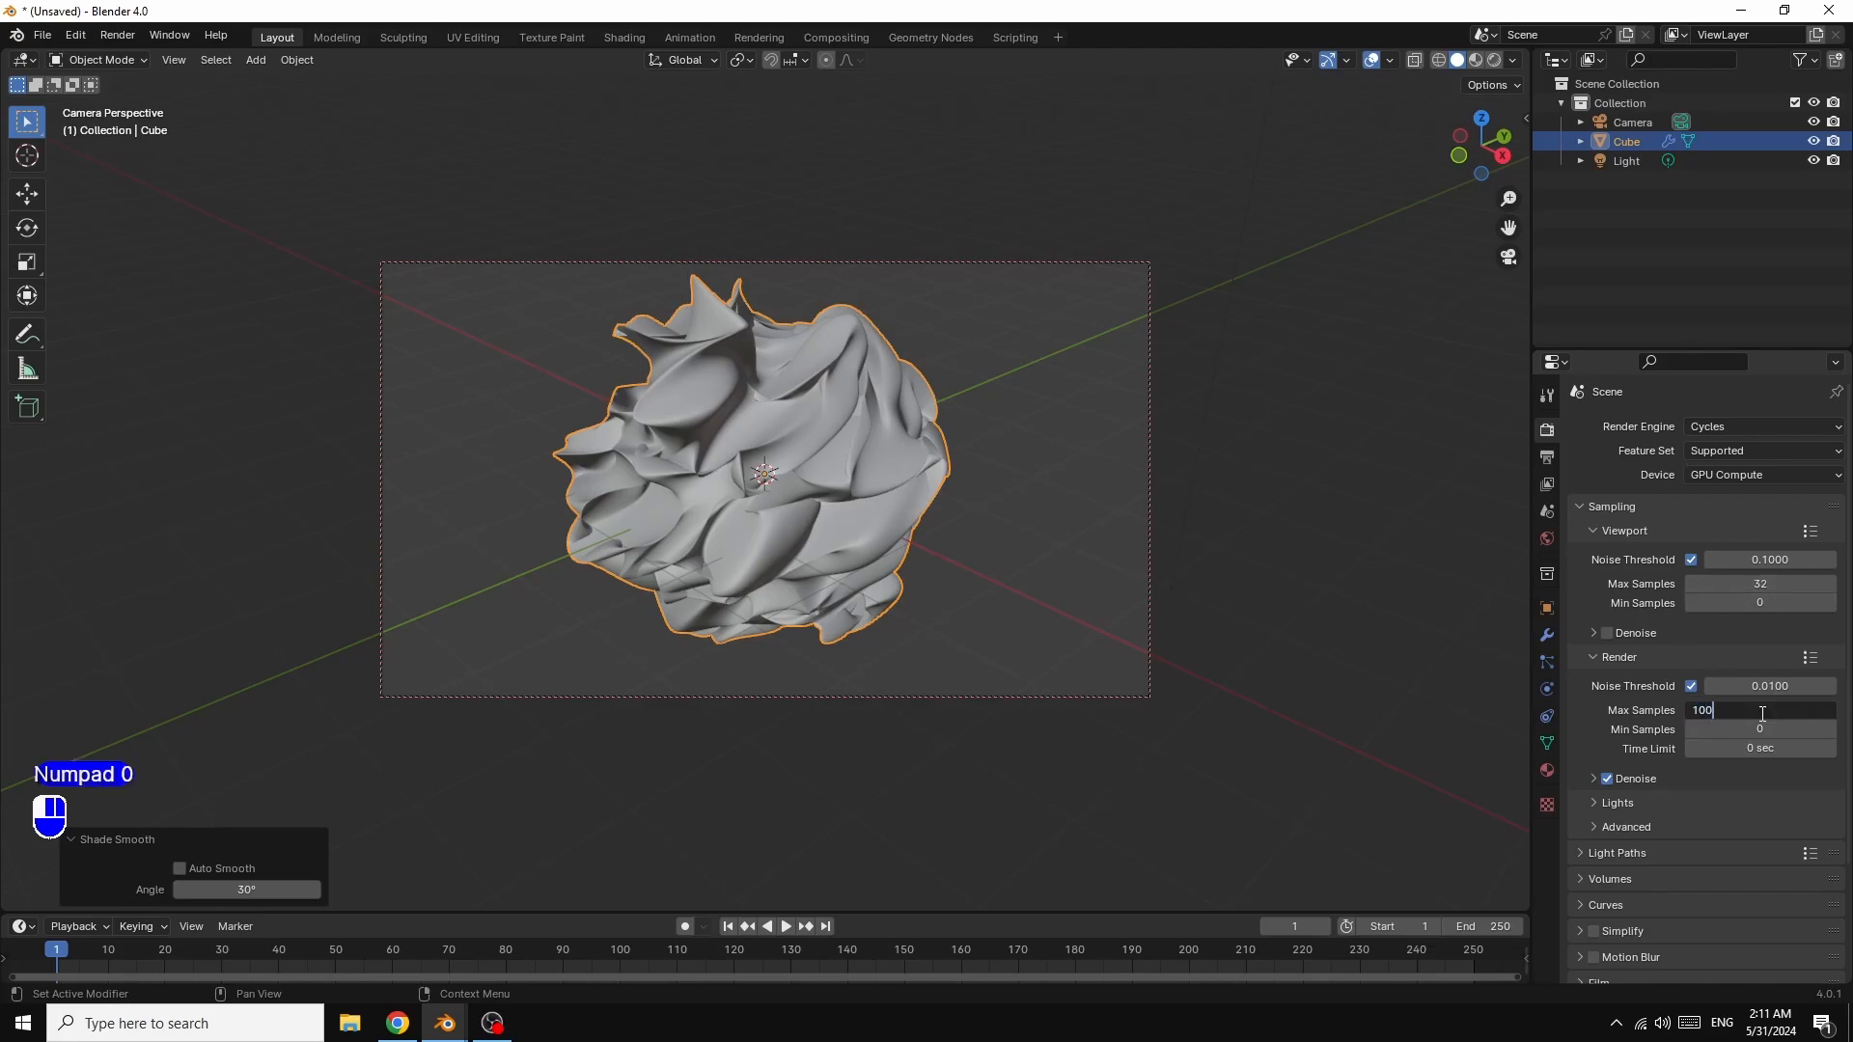
key("Return")
scroll(1631, 815, "down", 4)
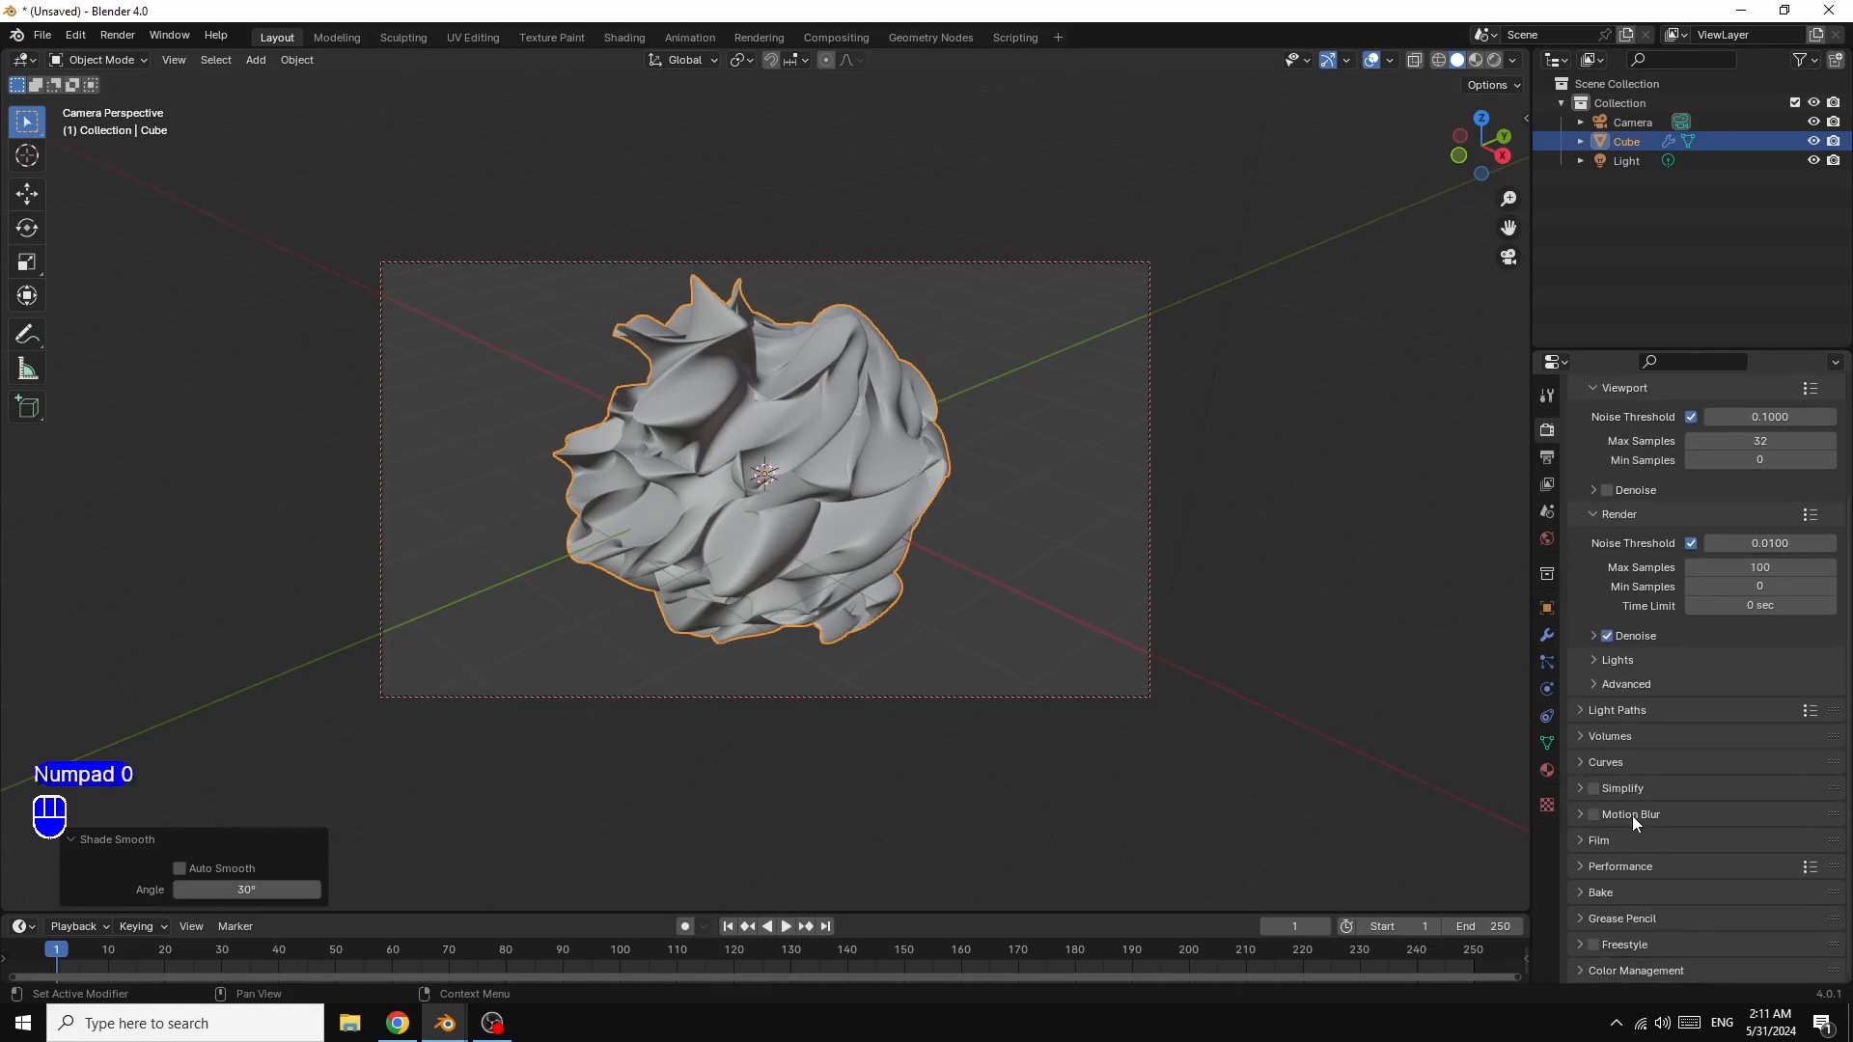
left_click(1582, 971)
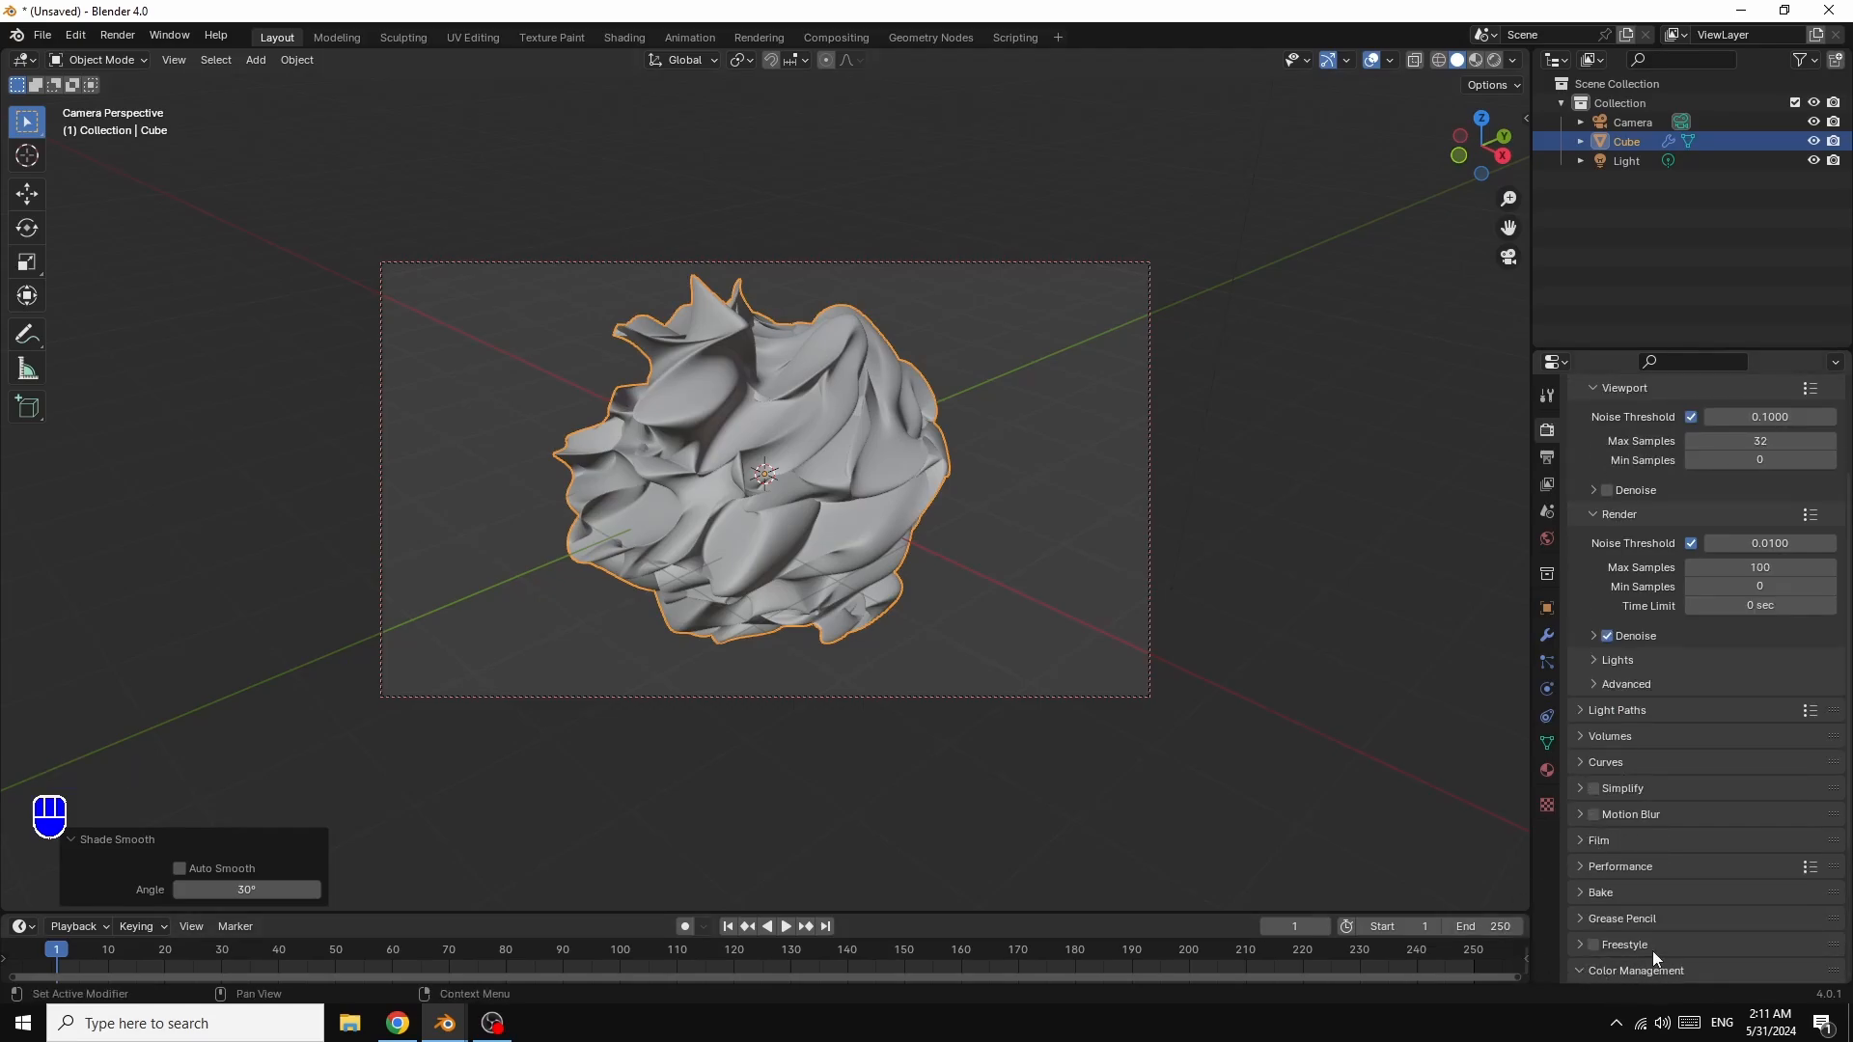
scroll(1721, 884, "down", 4)
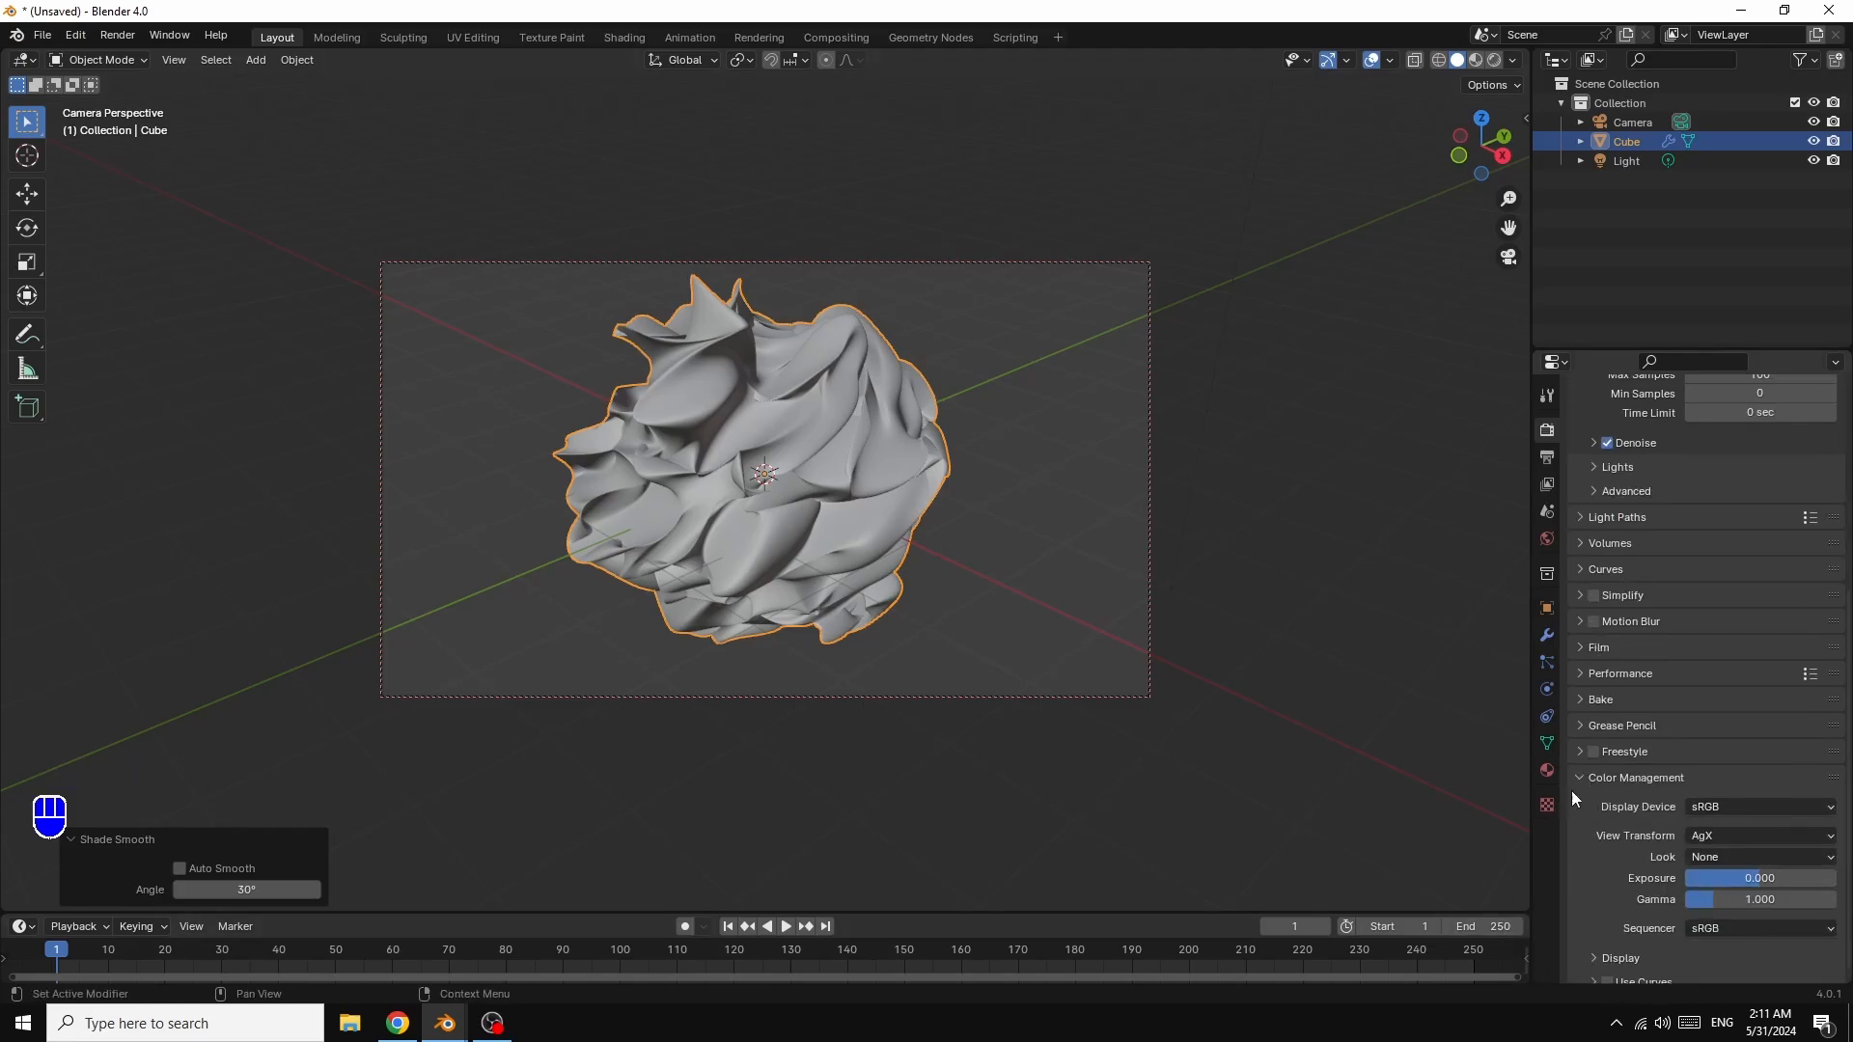
Step: Choose the Very High Contrast look, then split the viewport into upper and lower views
left_click(1727, 858)
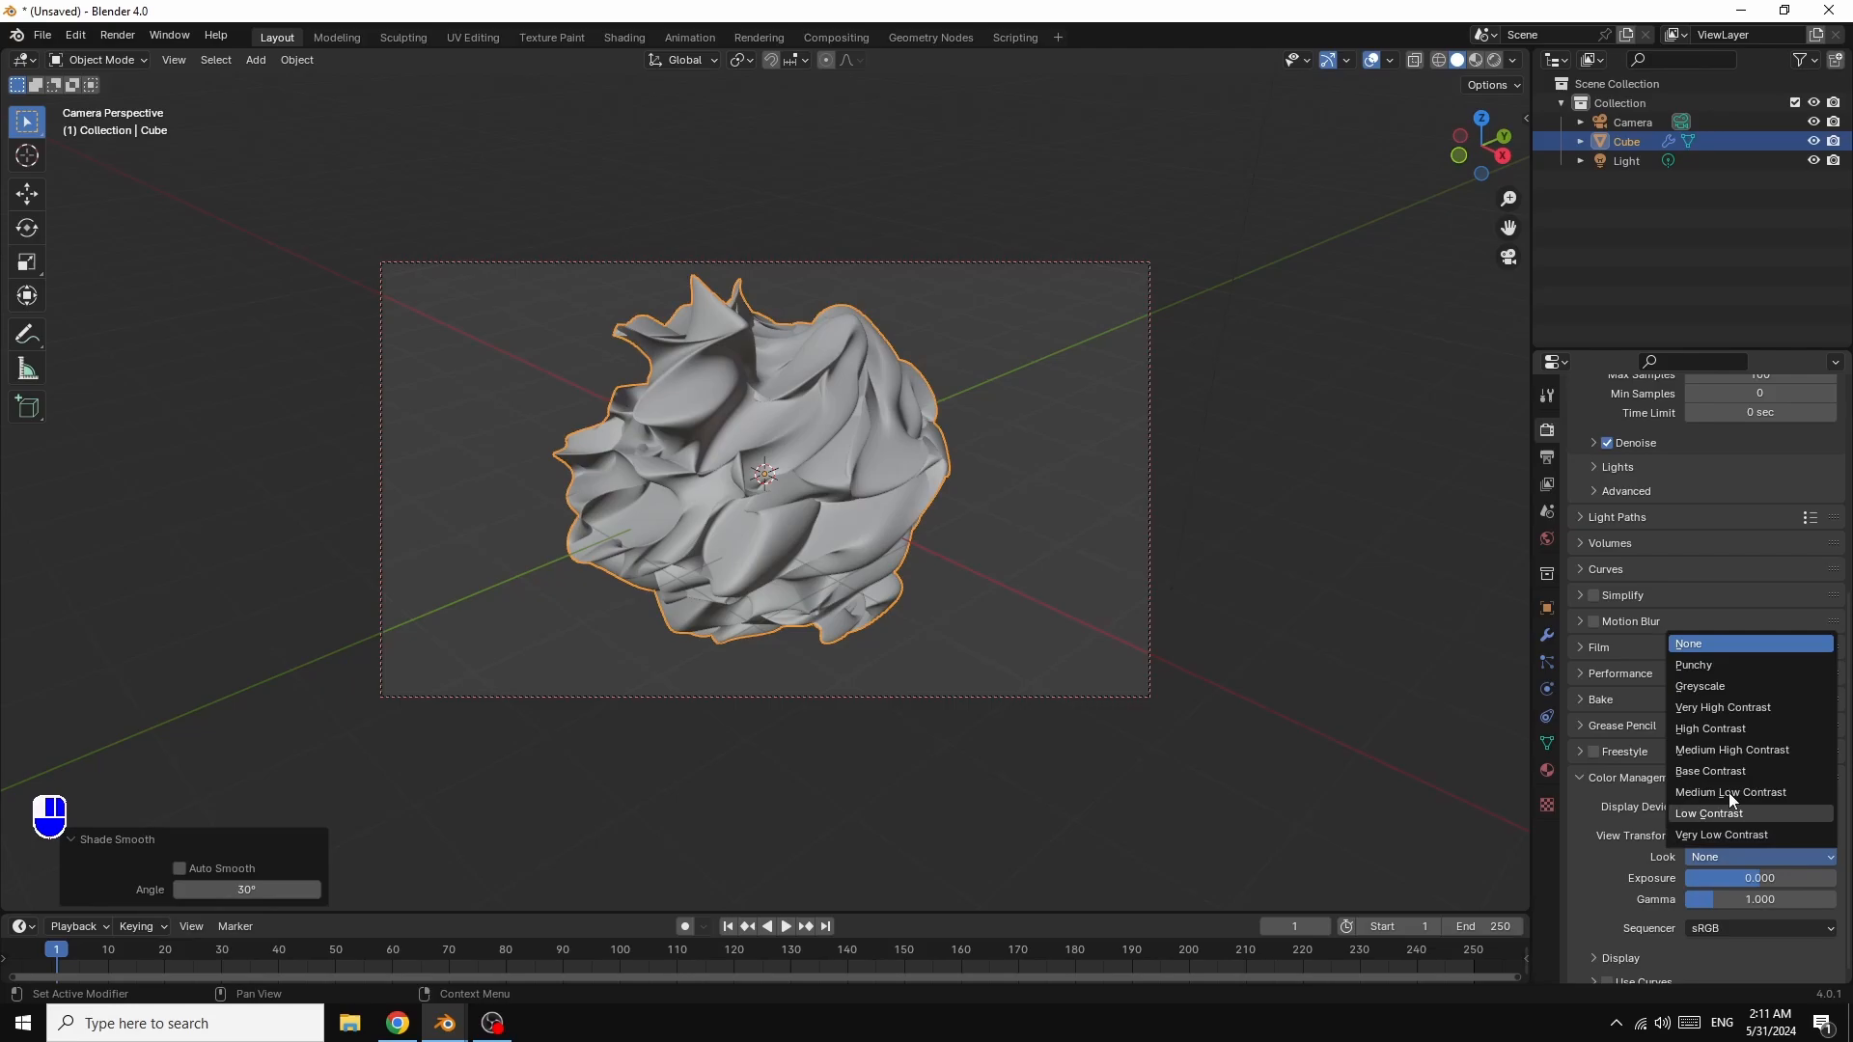
left_click(1741, 714)
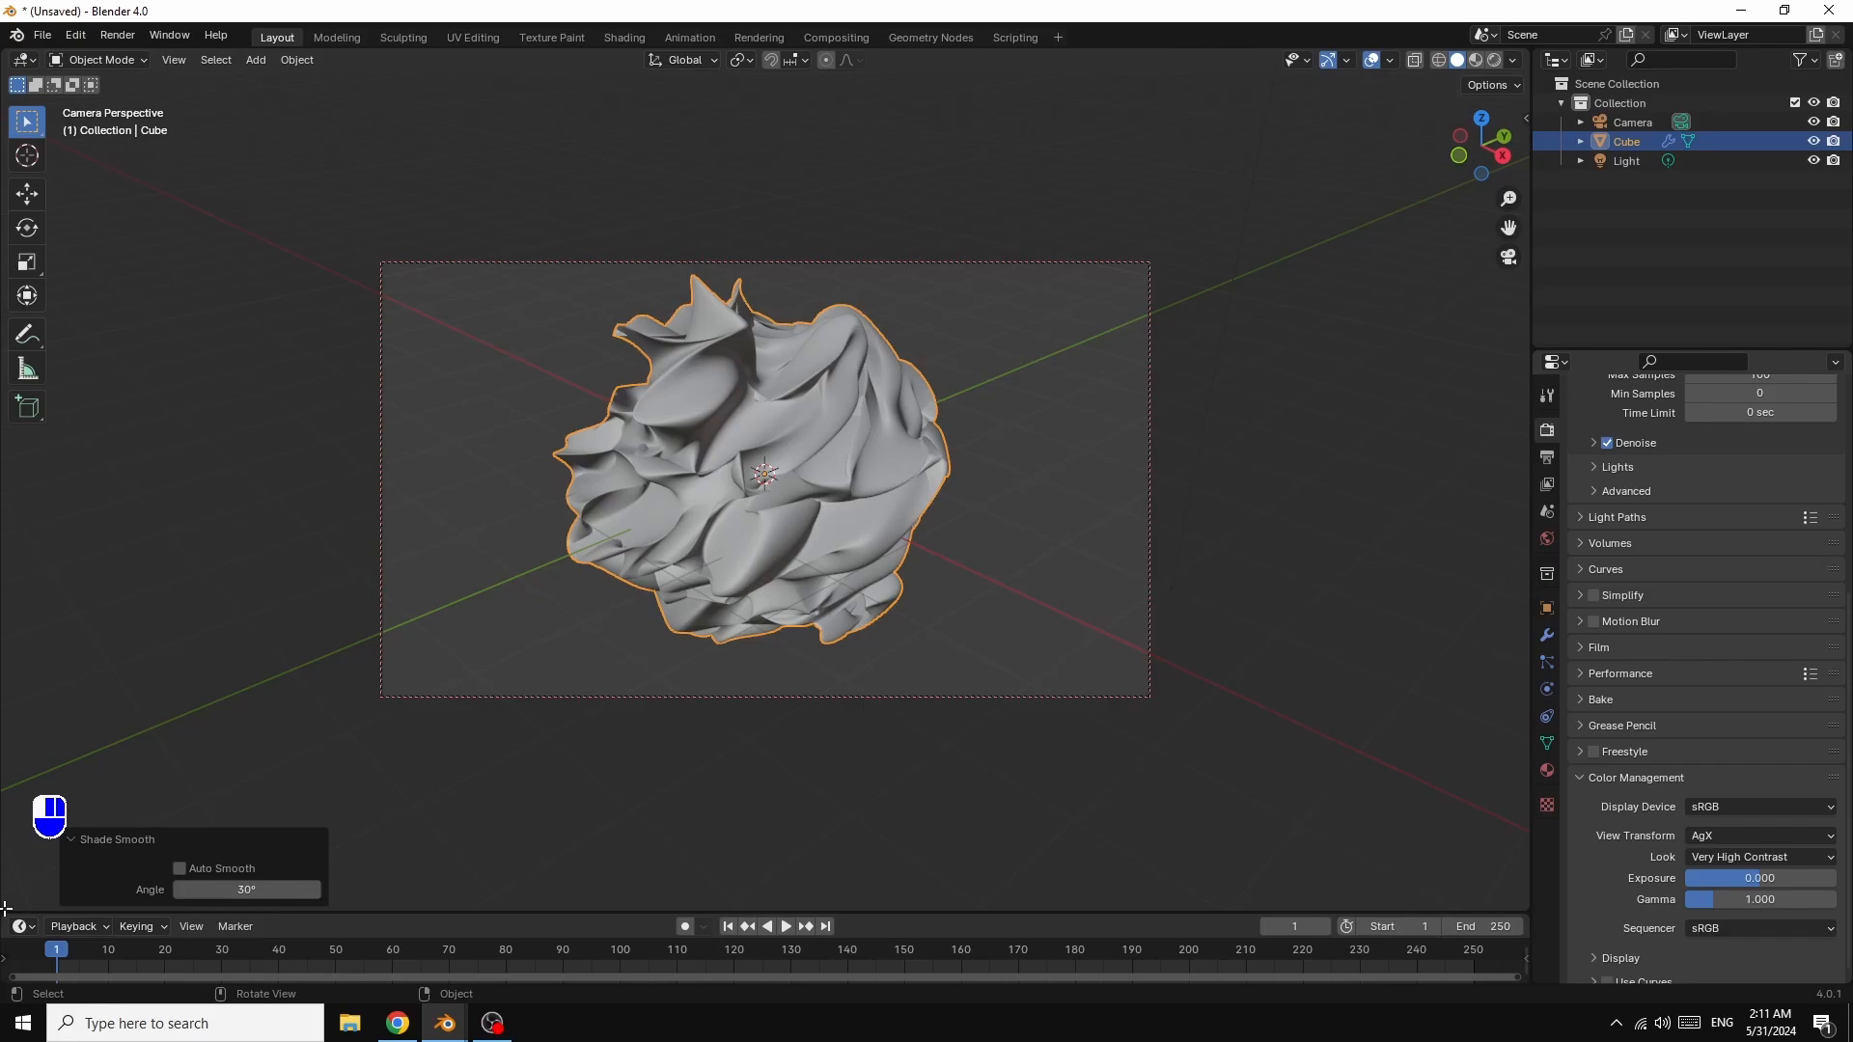
left_click_drag(6, 909, 60, 484)
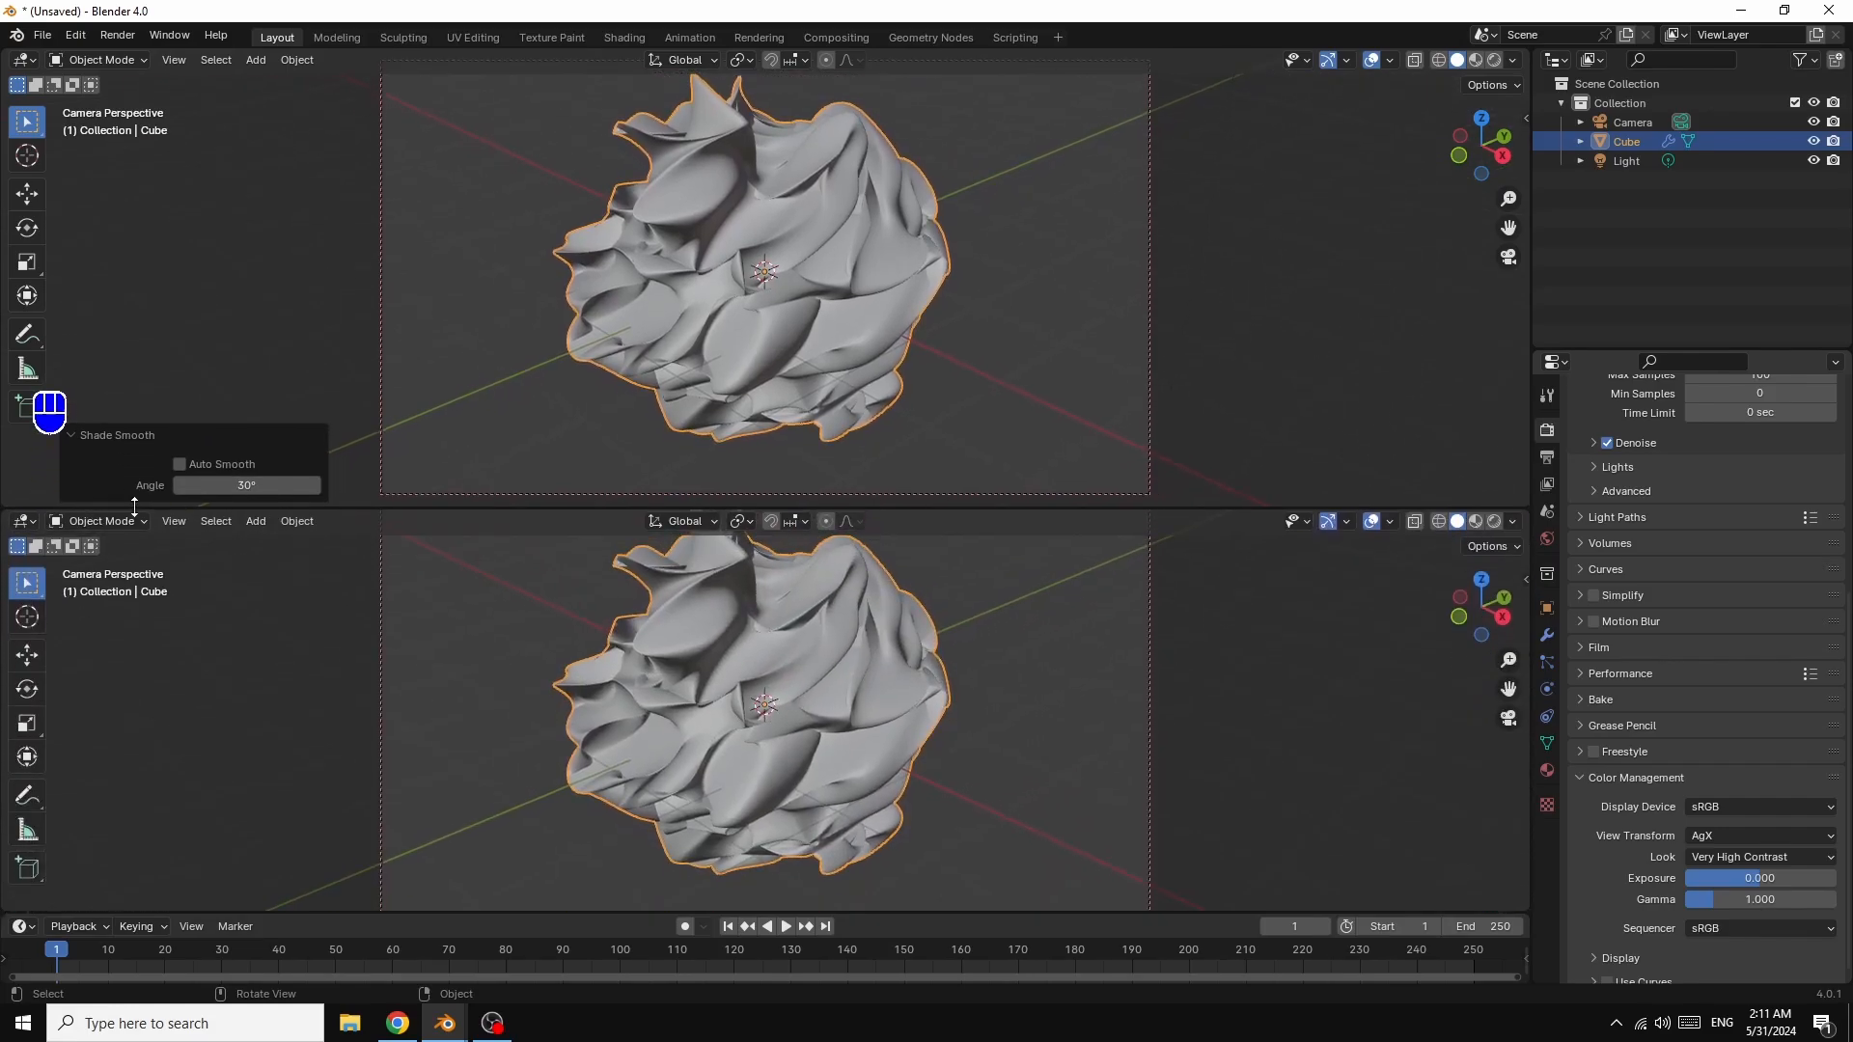
Step: Make the lower area a Shader Editor, hide its sidebar, zoom in and shift the nodes right
left_click(29, 520)
left_click(91, 701)
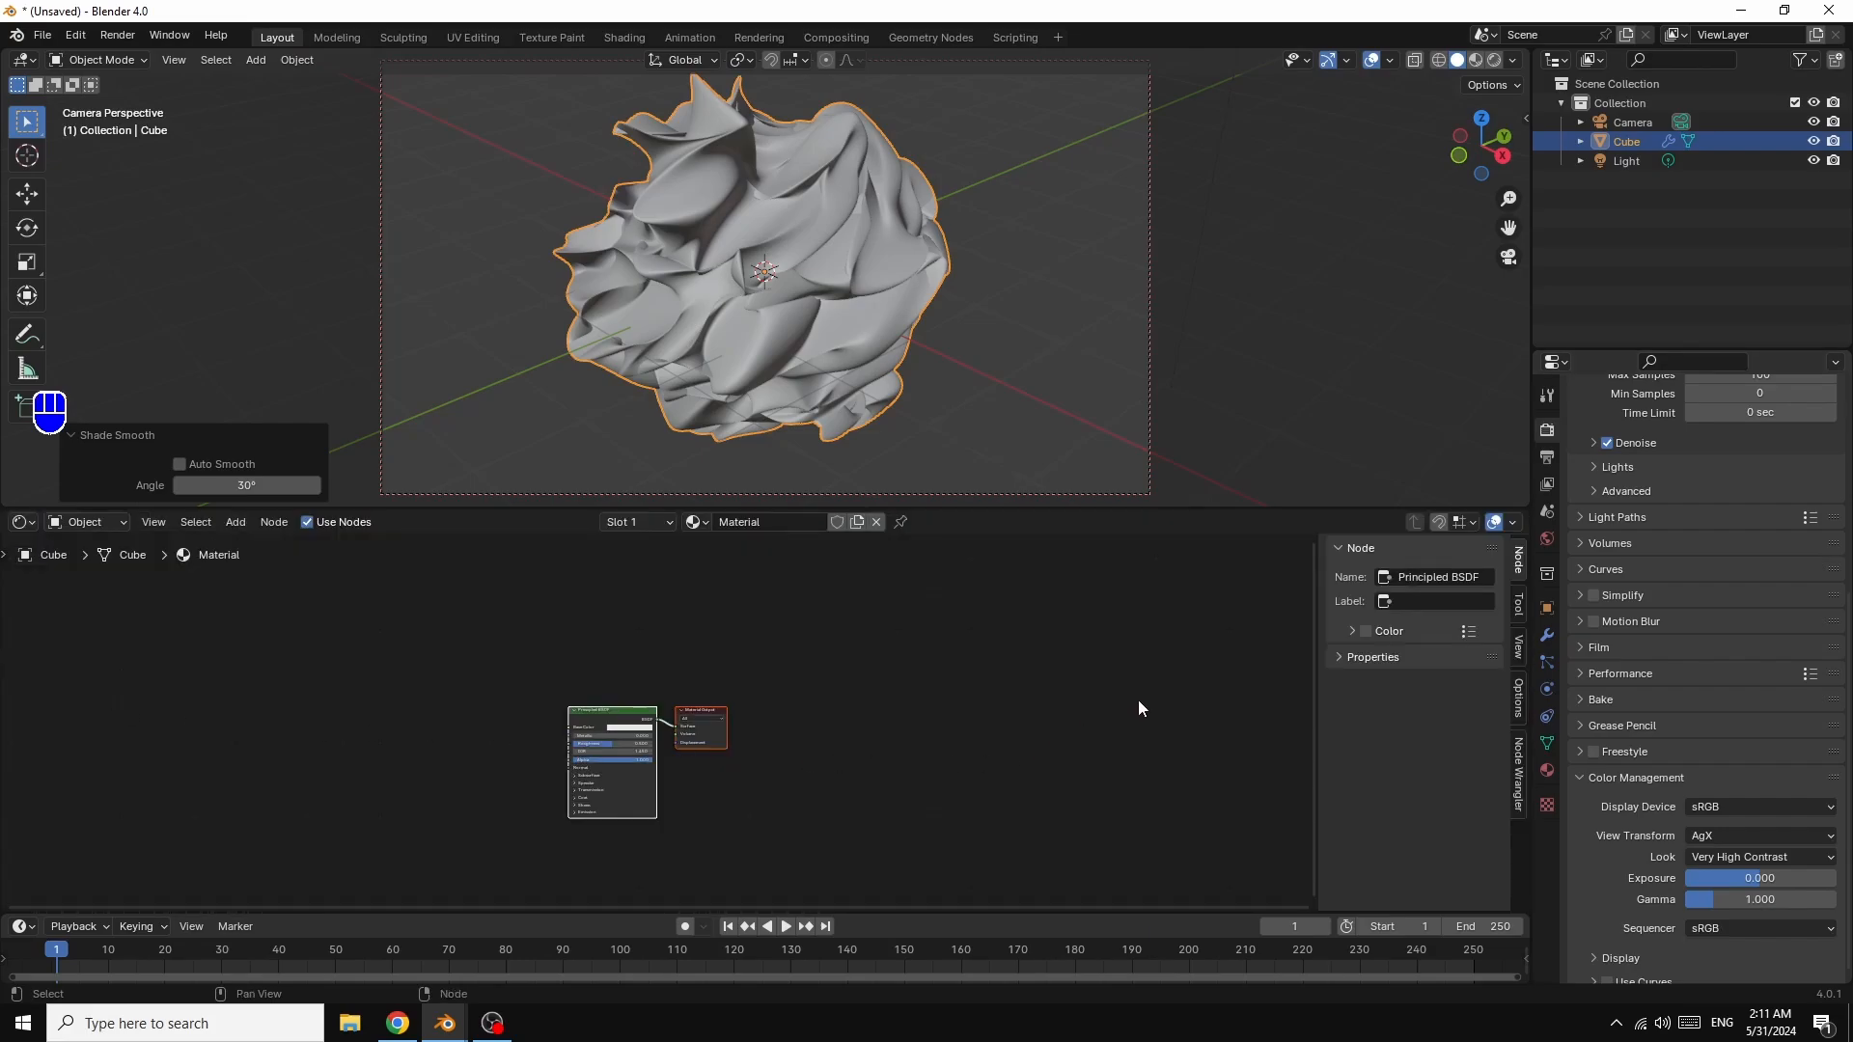
key("n")
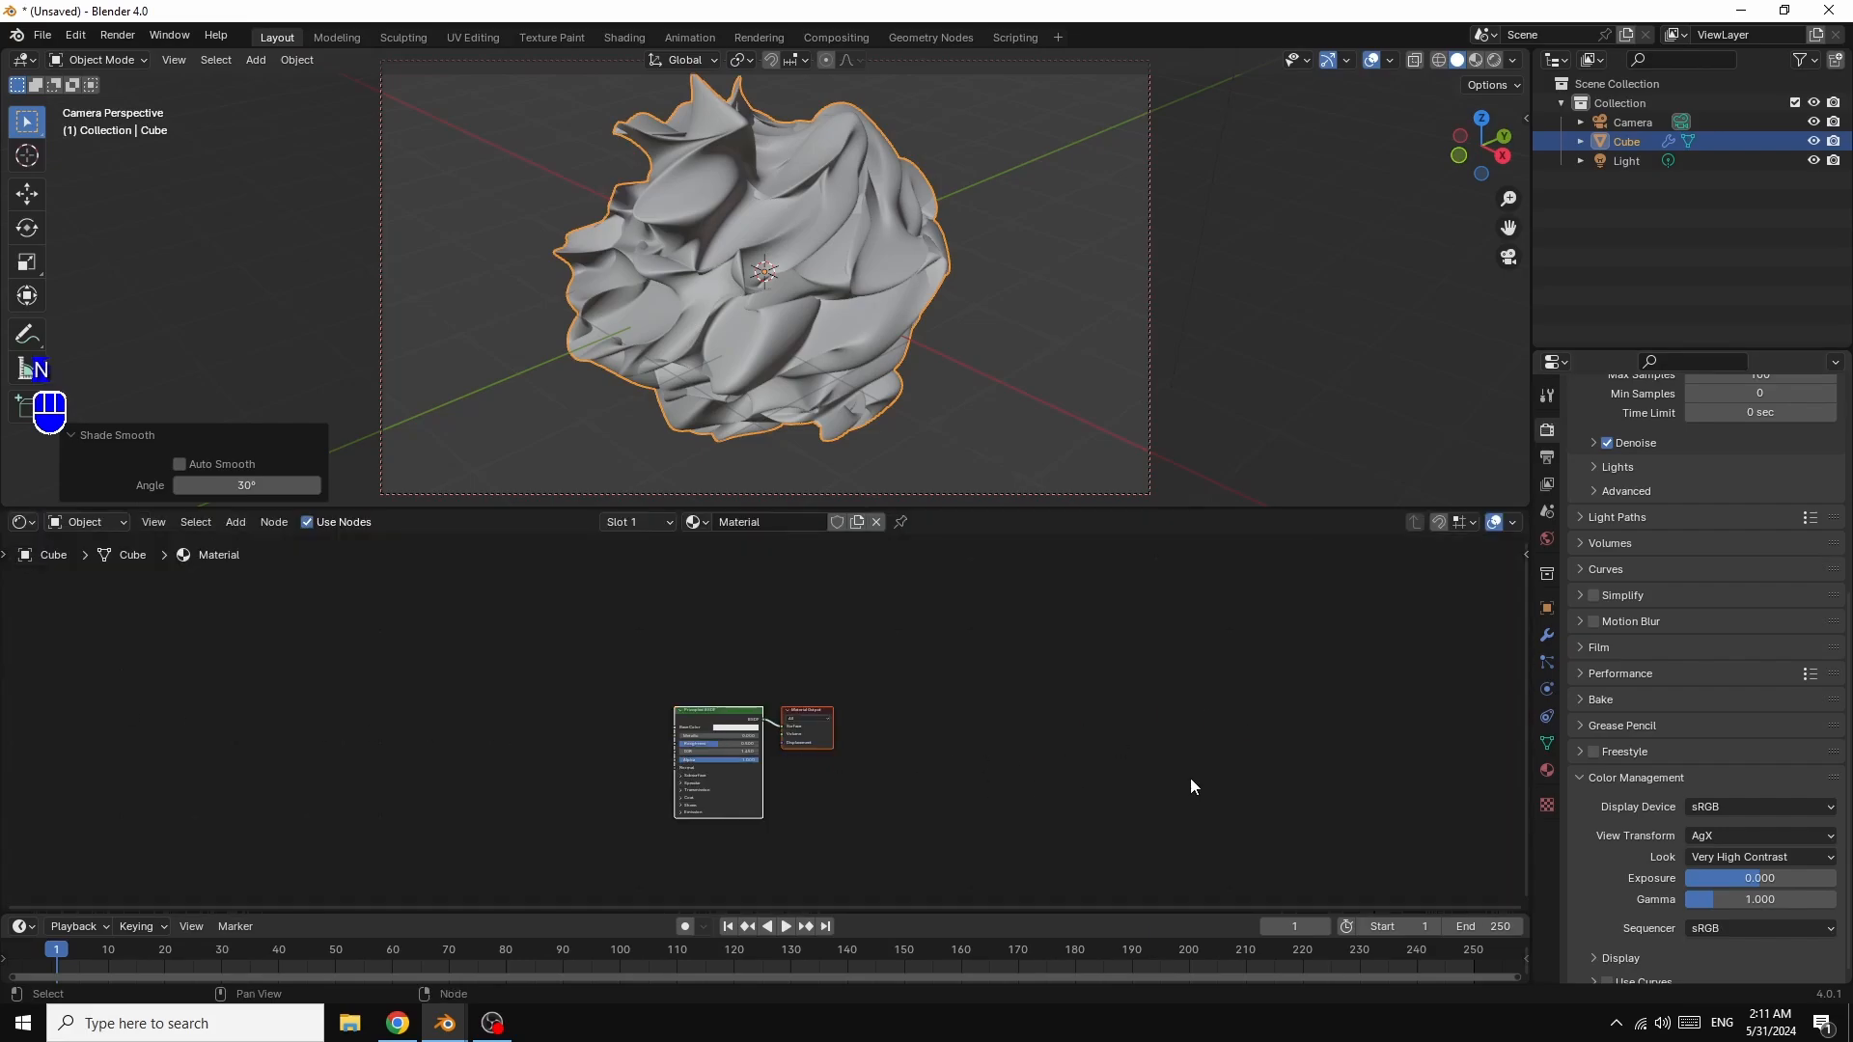
scroll(1192, 780, "up", 5)
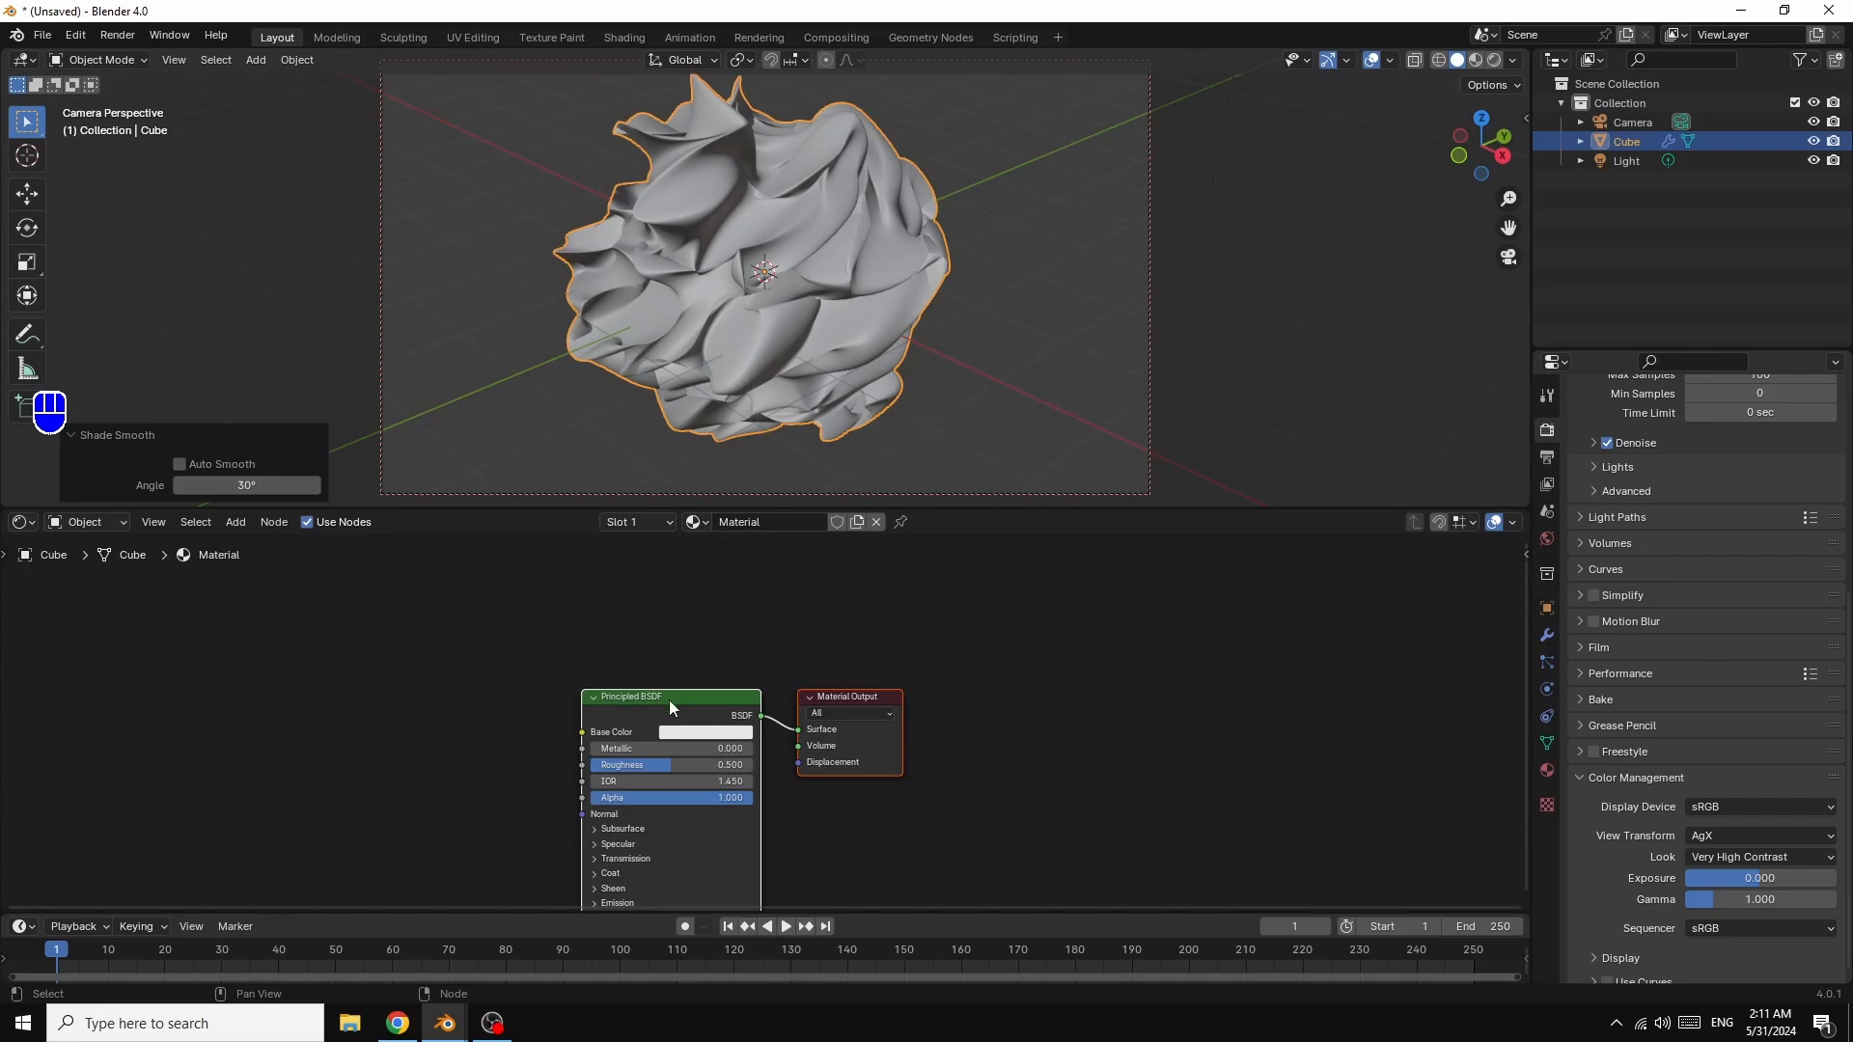
left_click_drag(669, 697, 1177, 627)
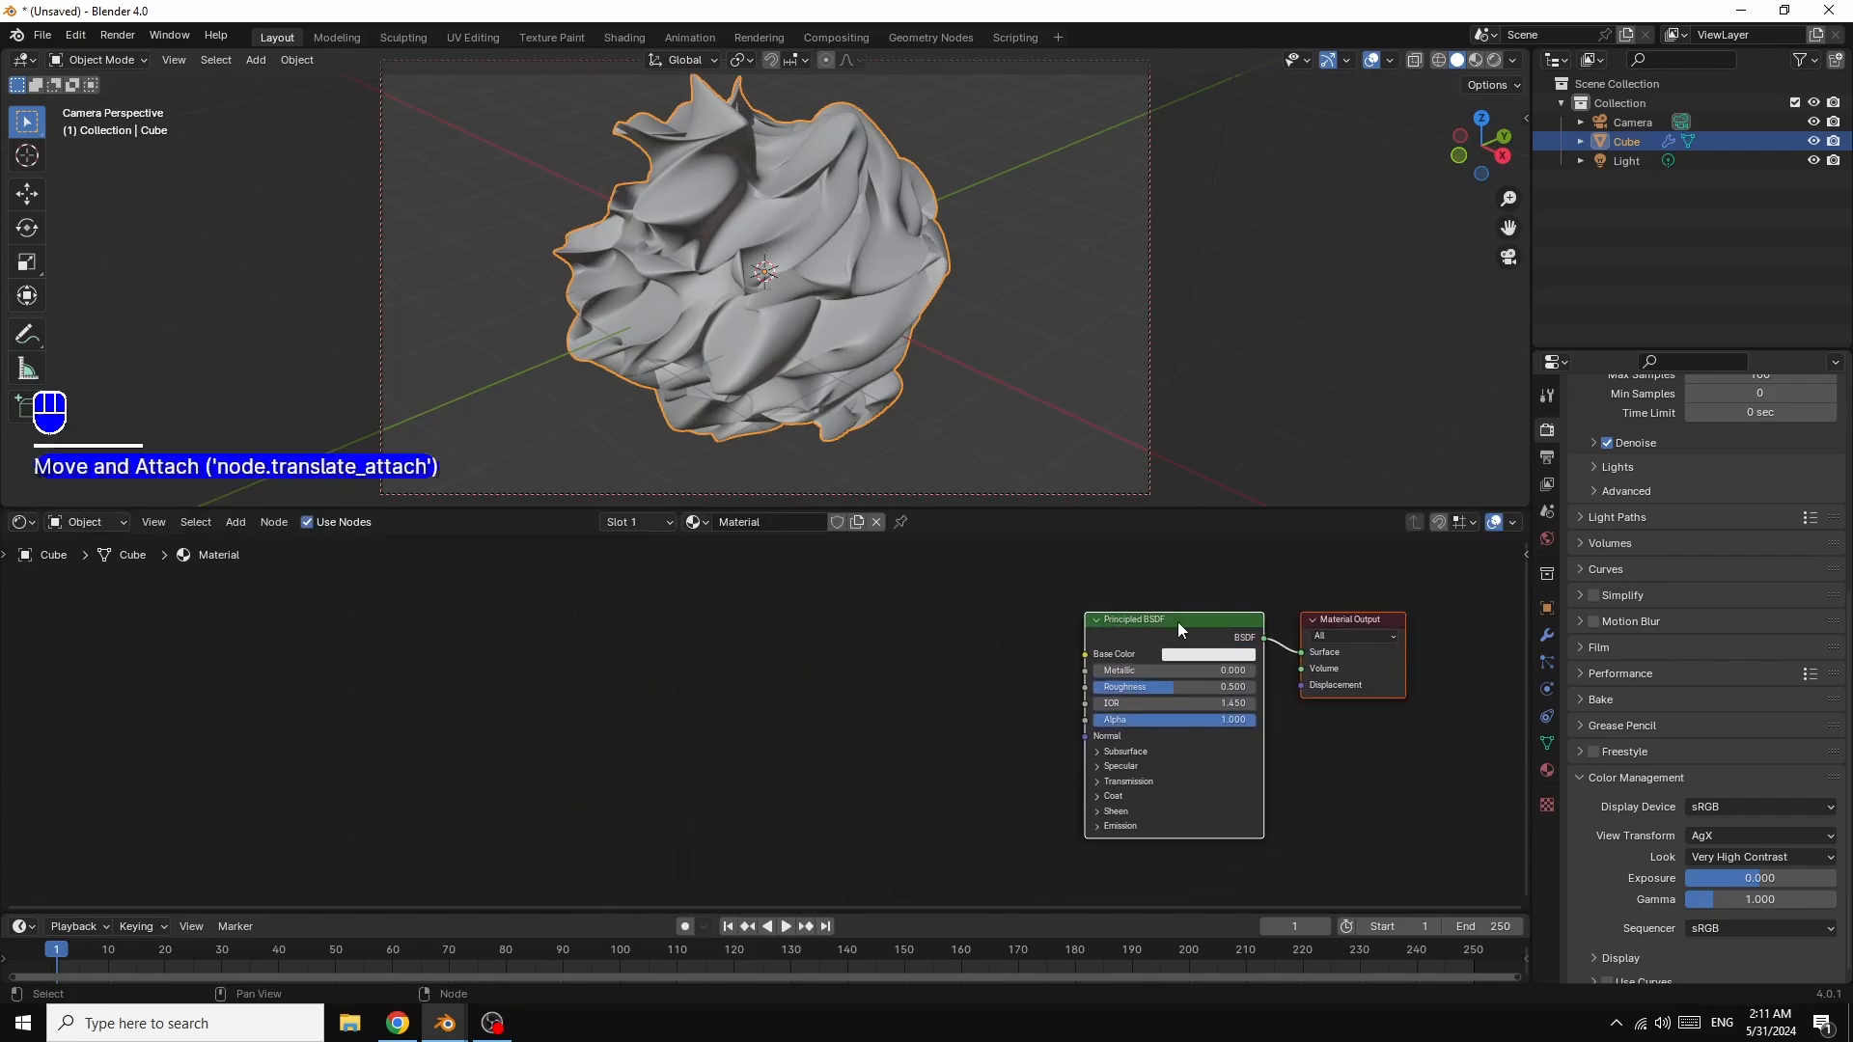
Step: Preview the blob with material shading, orbit around it, then return to the camera view (Numpad 0)
left_click(1473, 61)
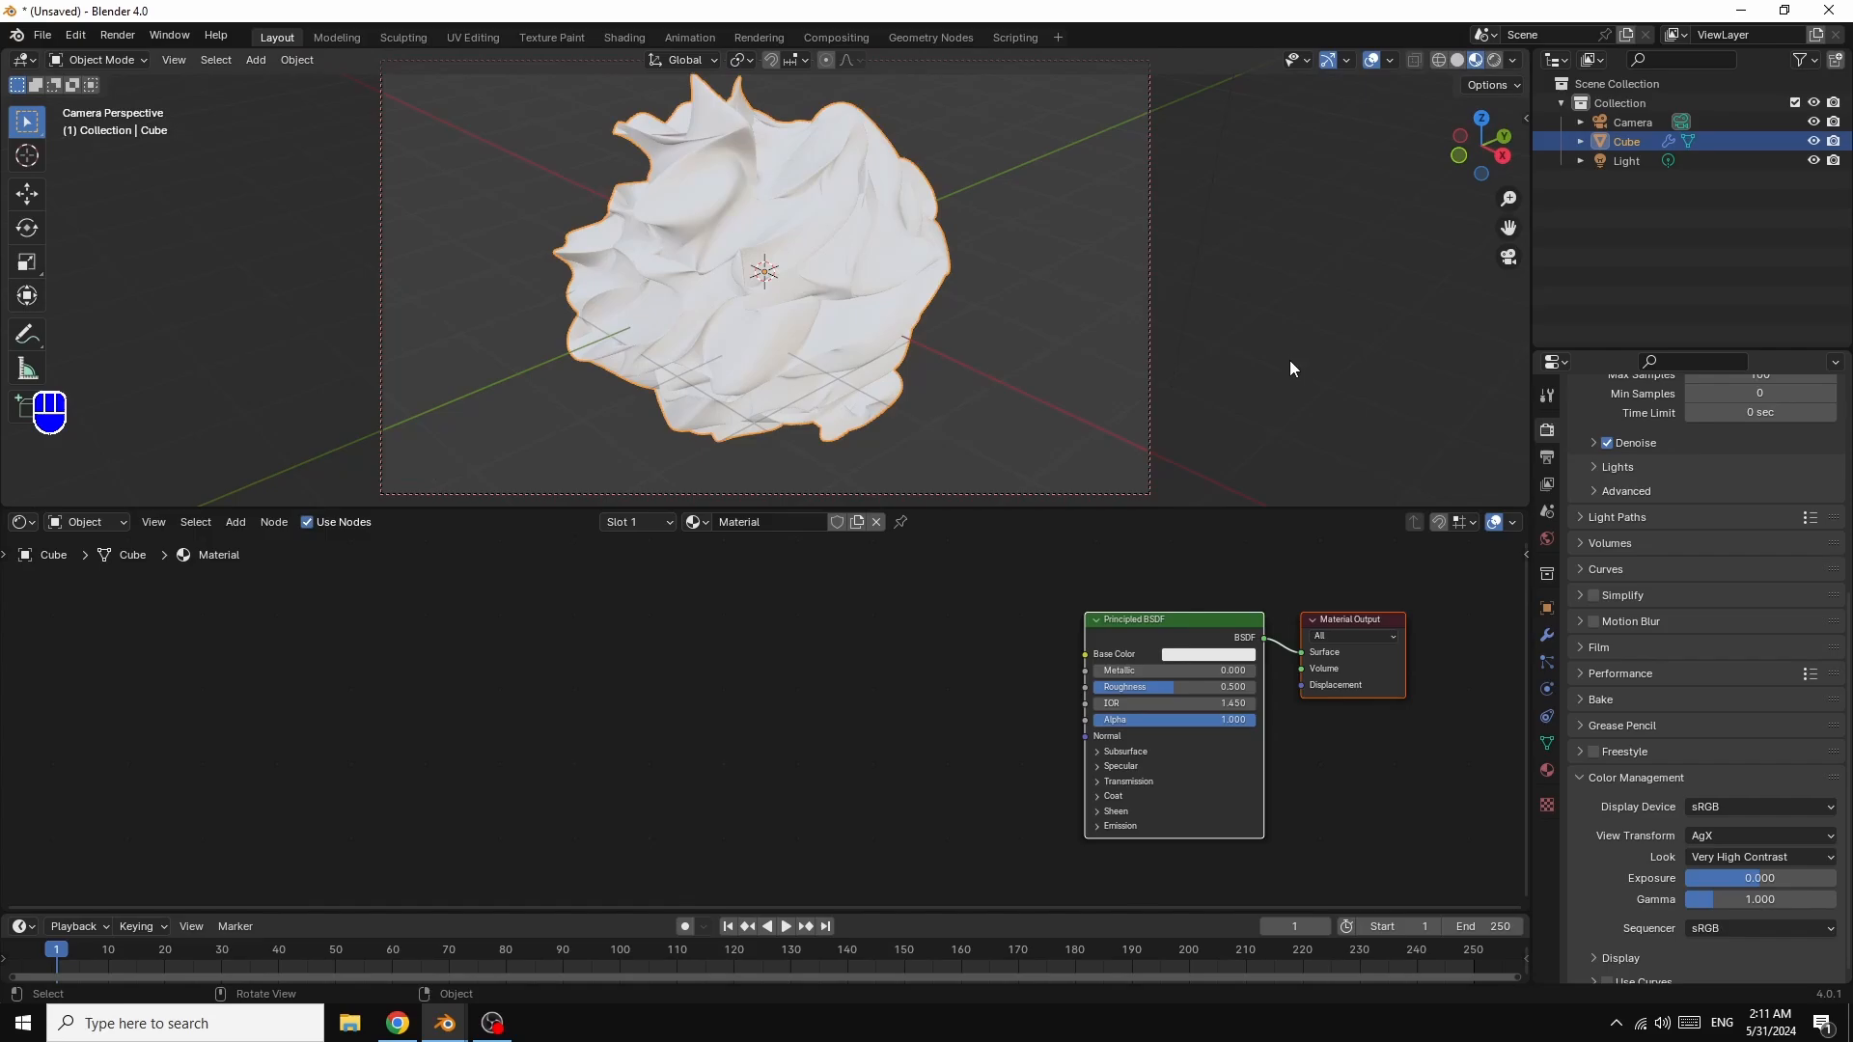
scroll(1289, 361, "up", 6)
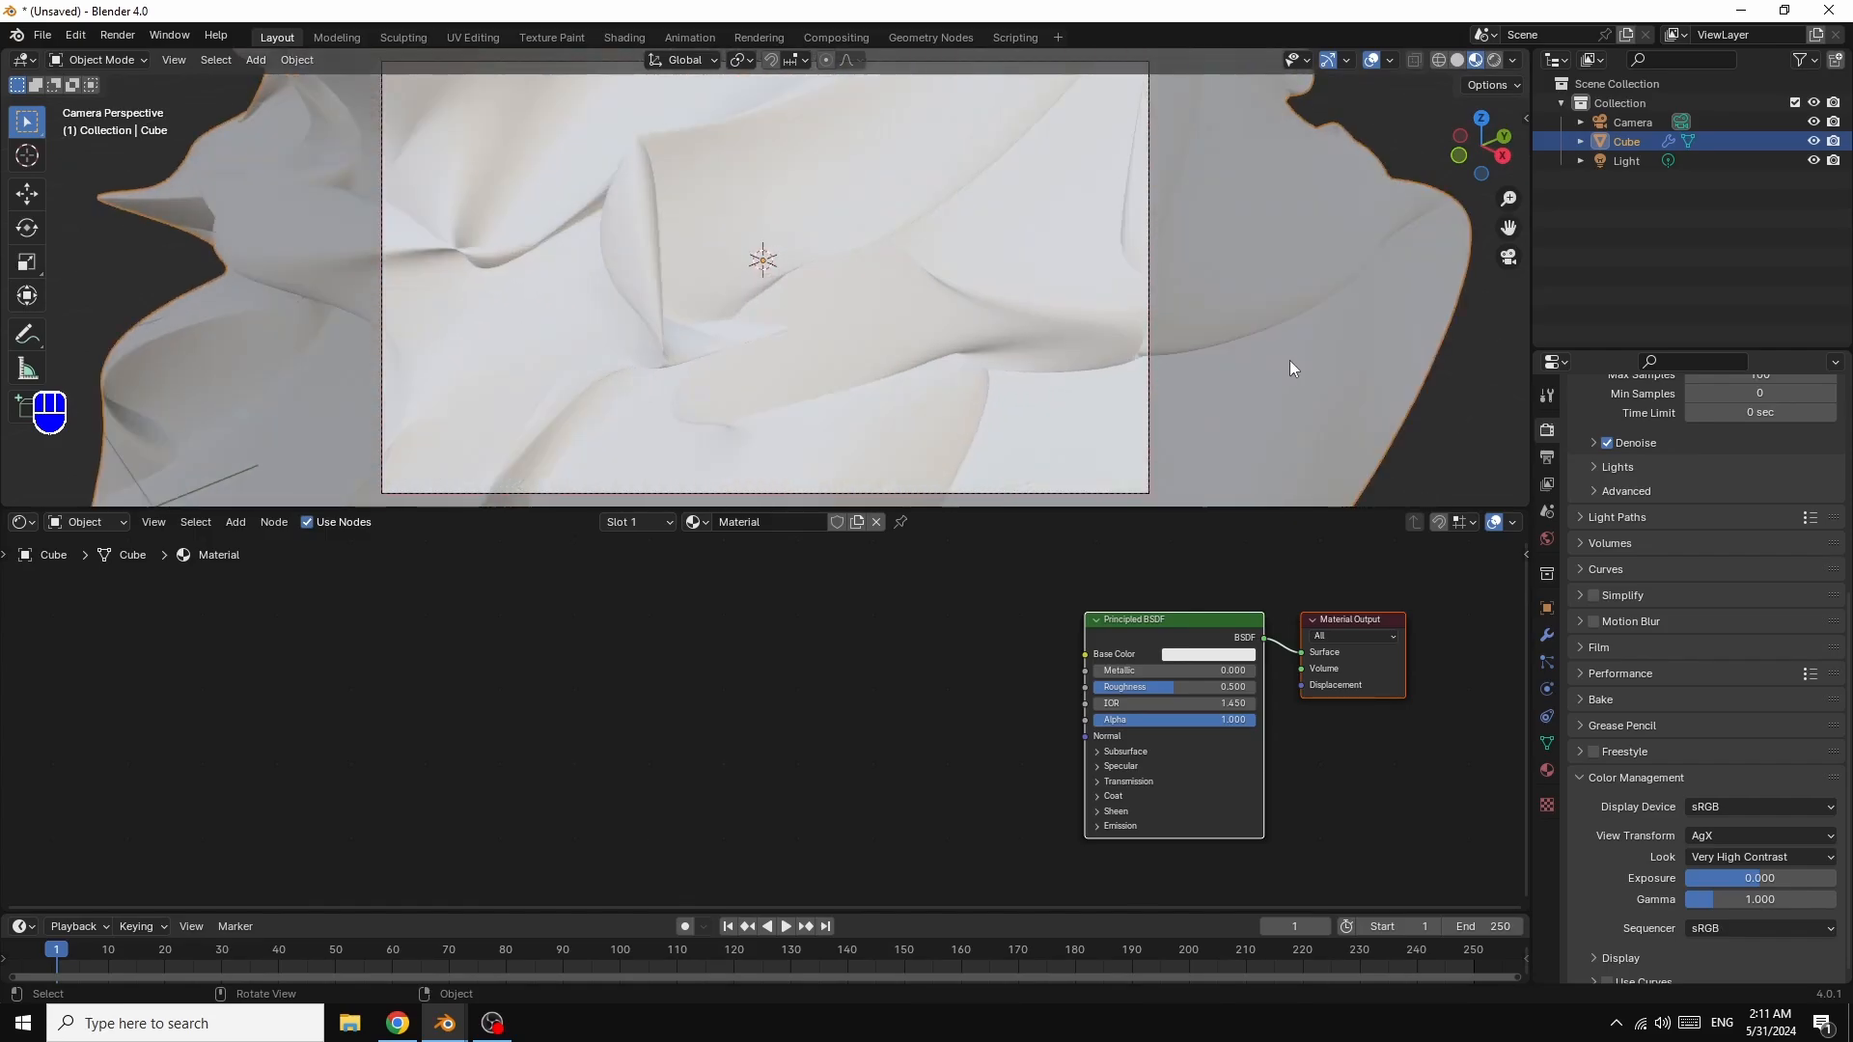
left_click_drag(1497, 162, 1379, 158)
key("KP_0")
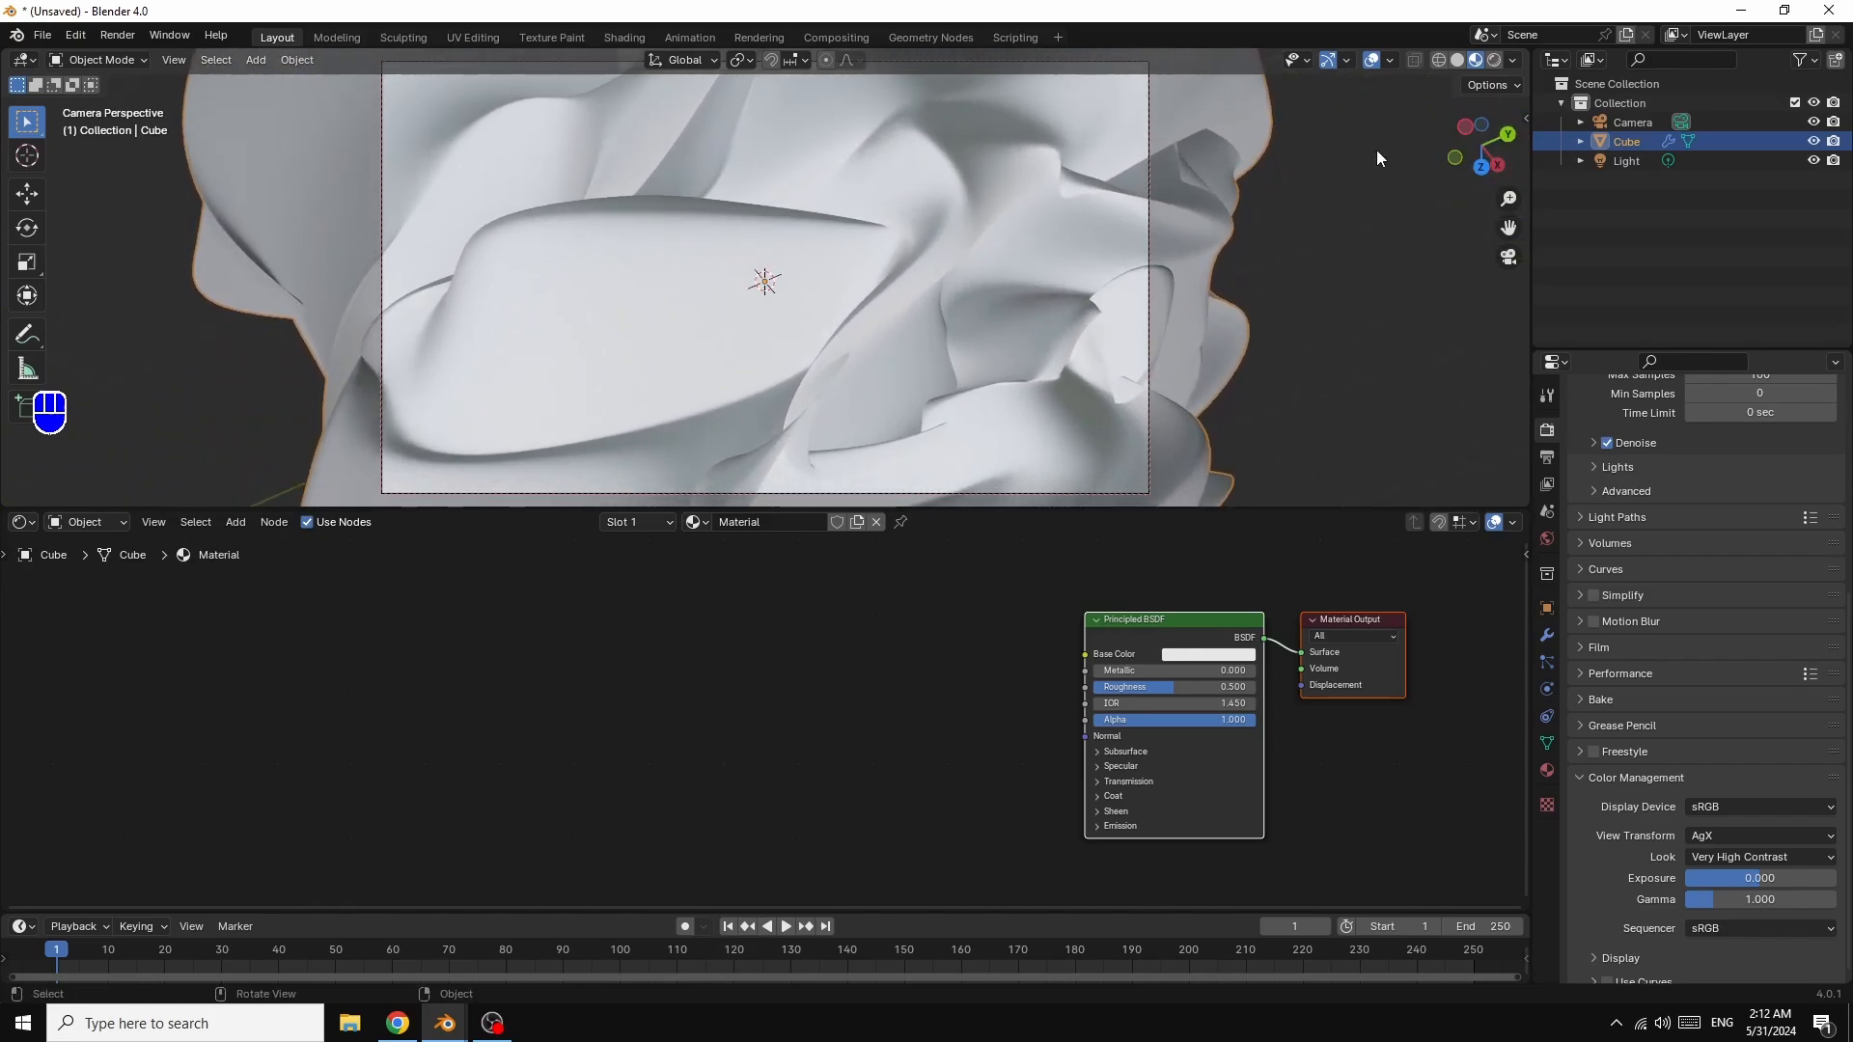
Step: Place a Color Ramp node left of the Principled BSDF and wire its Color into Base Color
left_click(235, 523)
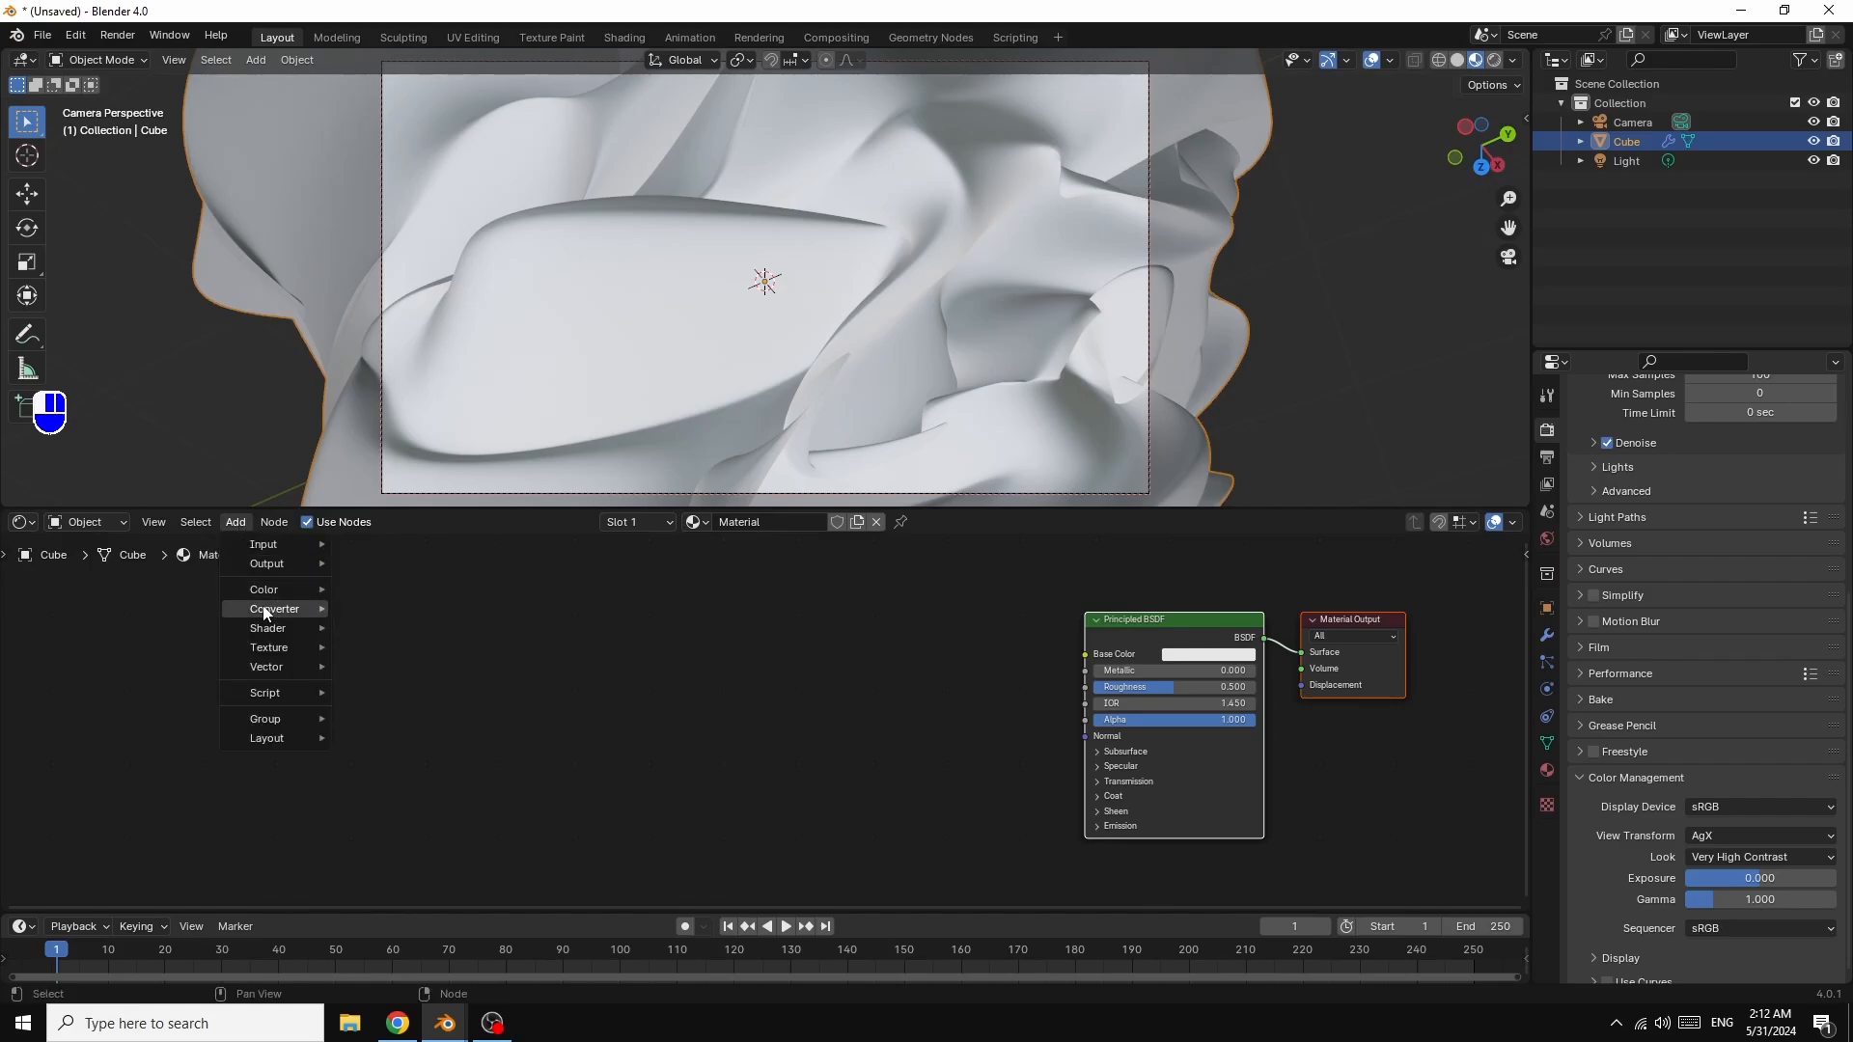
mouse_move(290, 609)
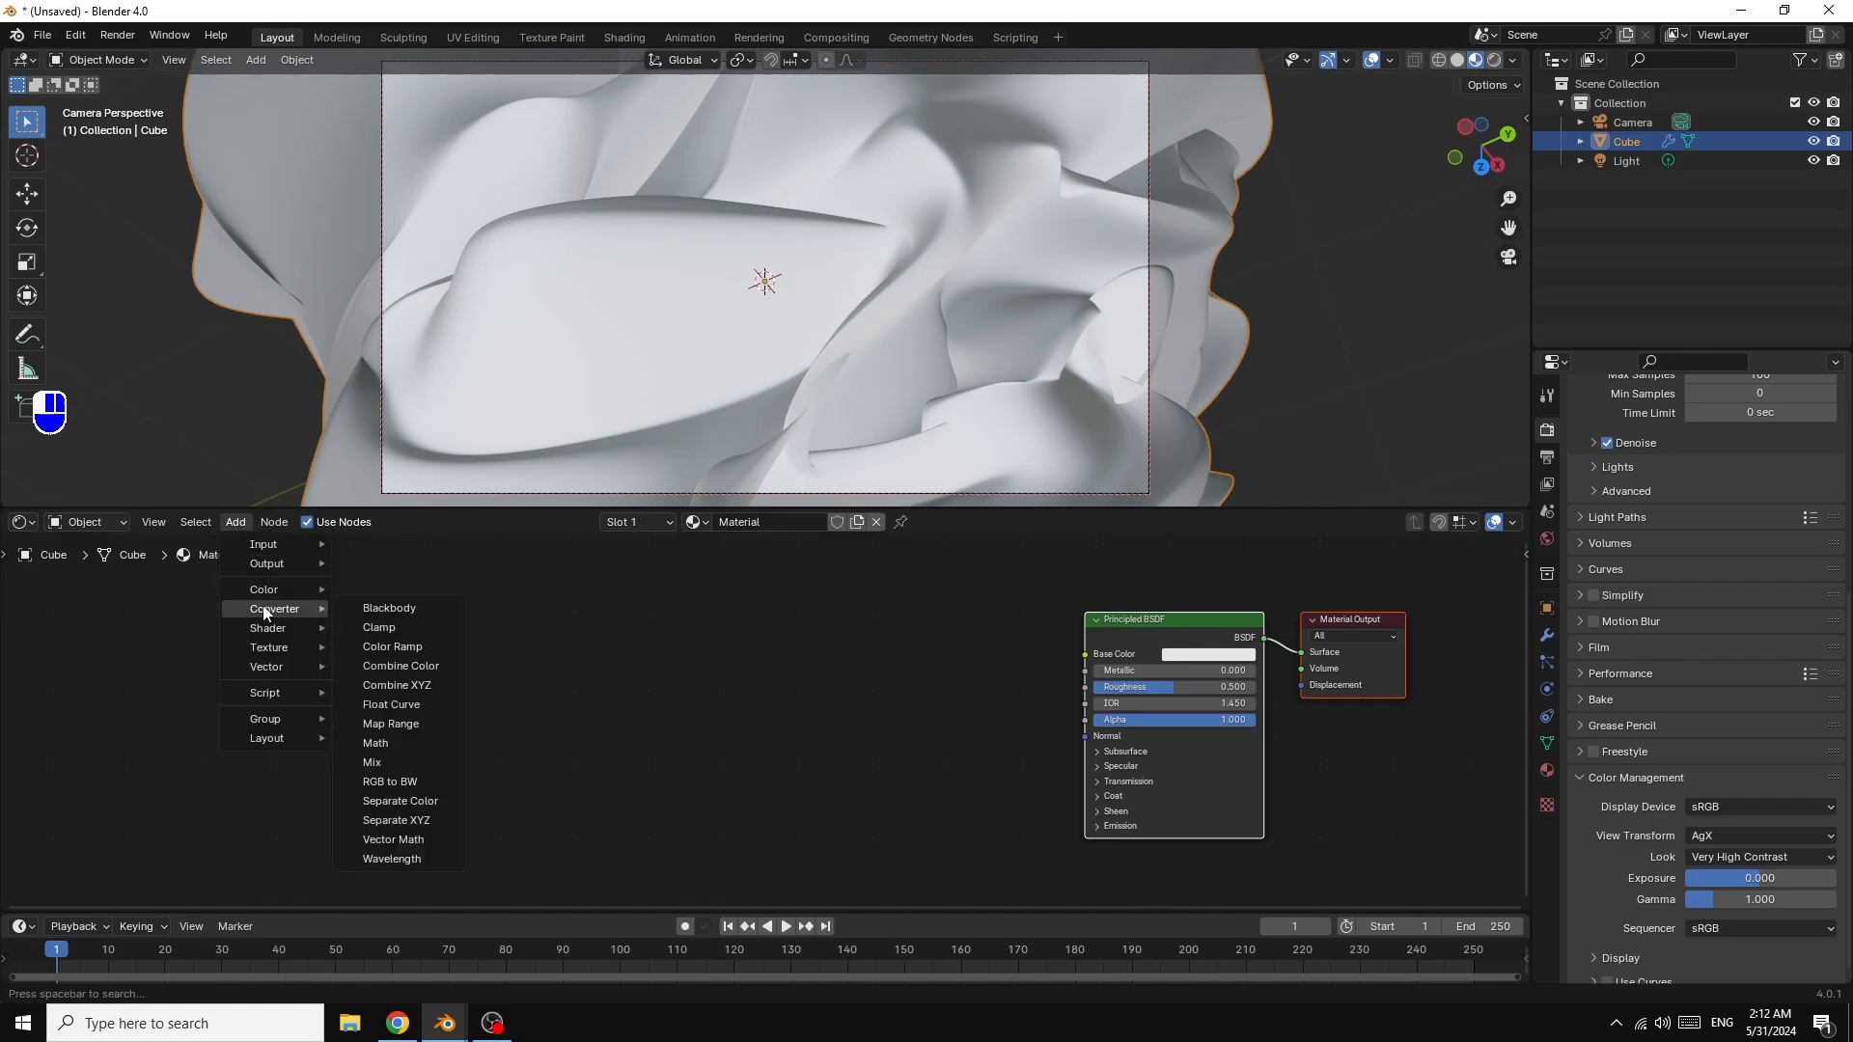
left_click(409, 647)
left_click(762, 632)
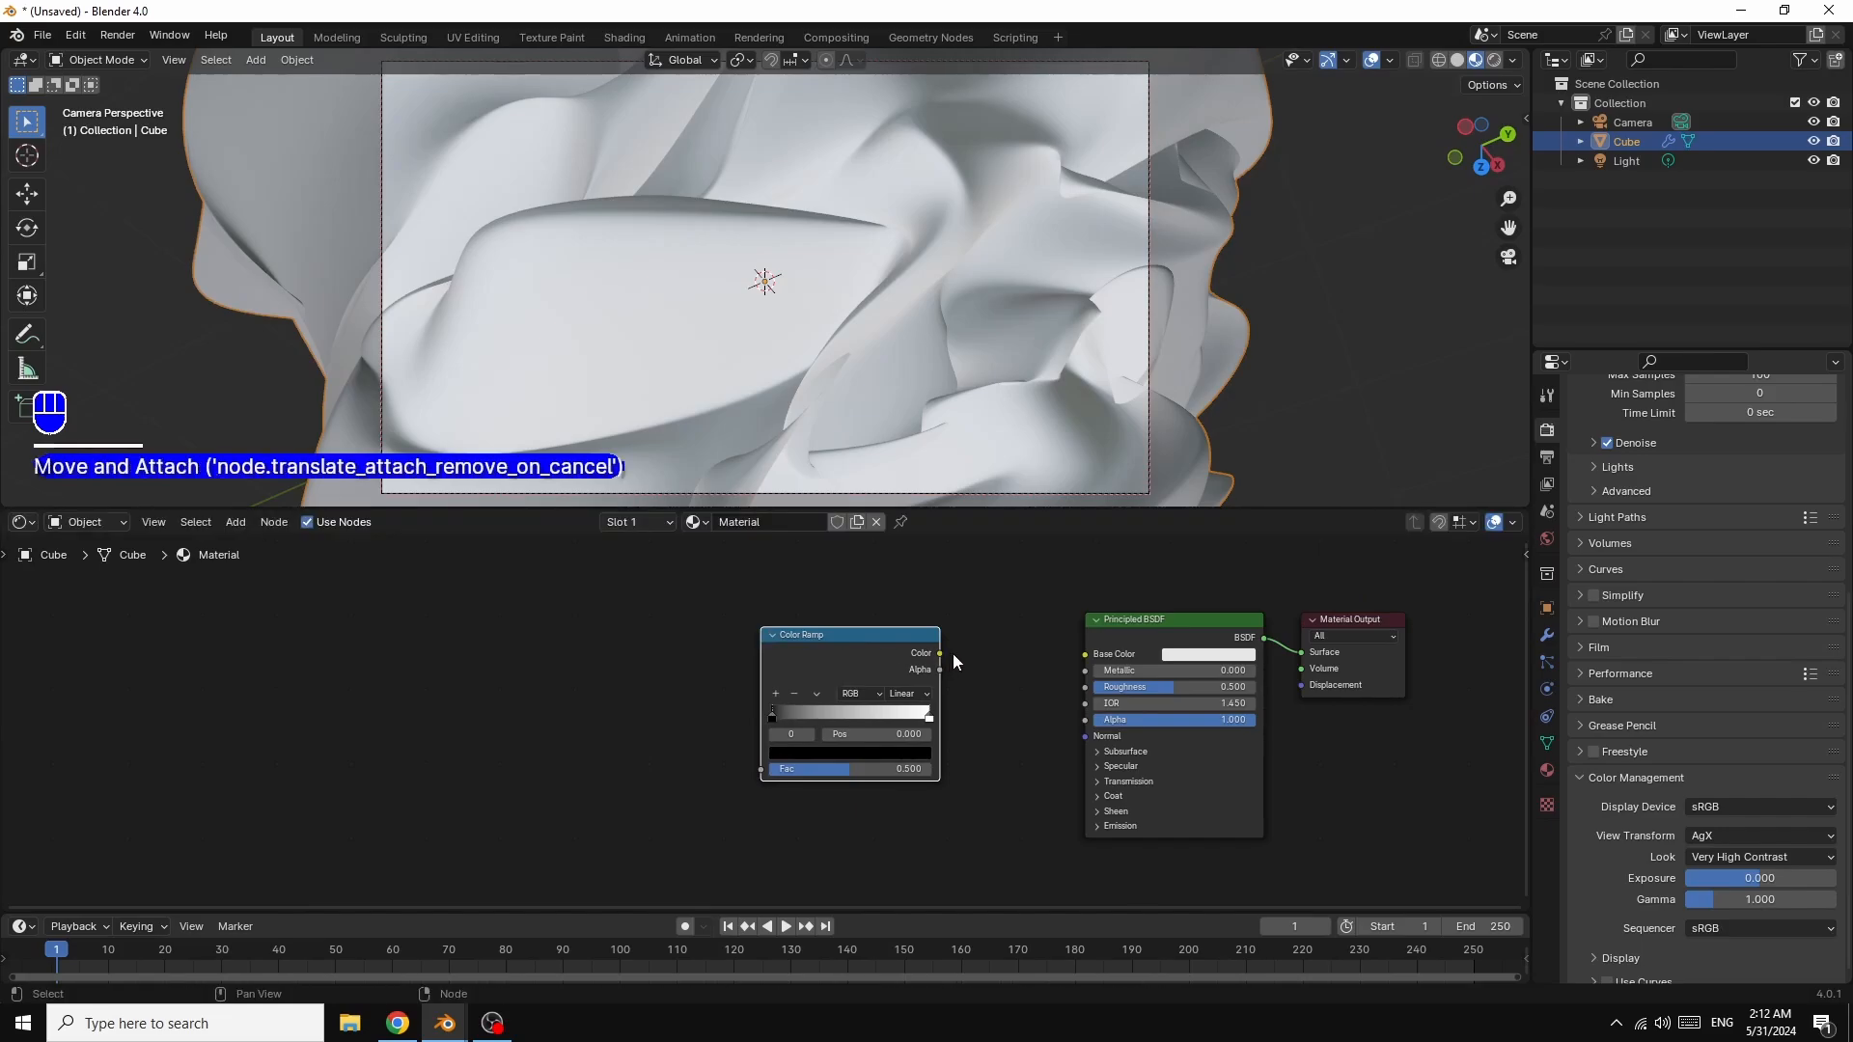
left_click(936, 648)
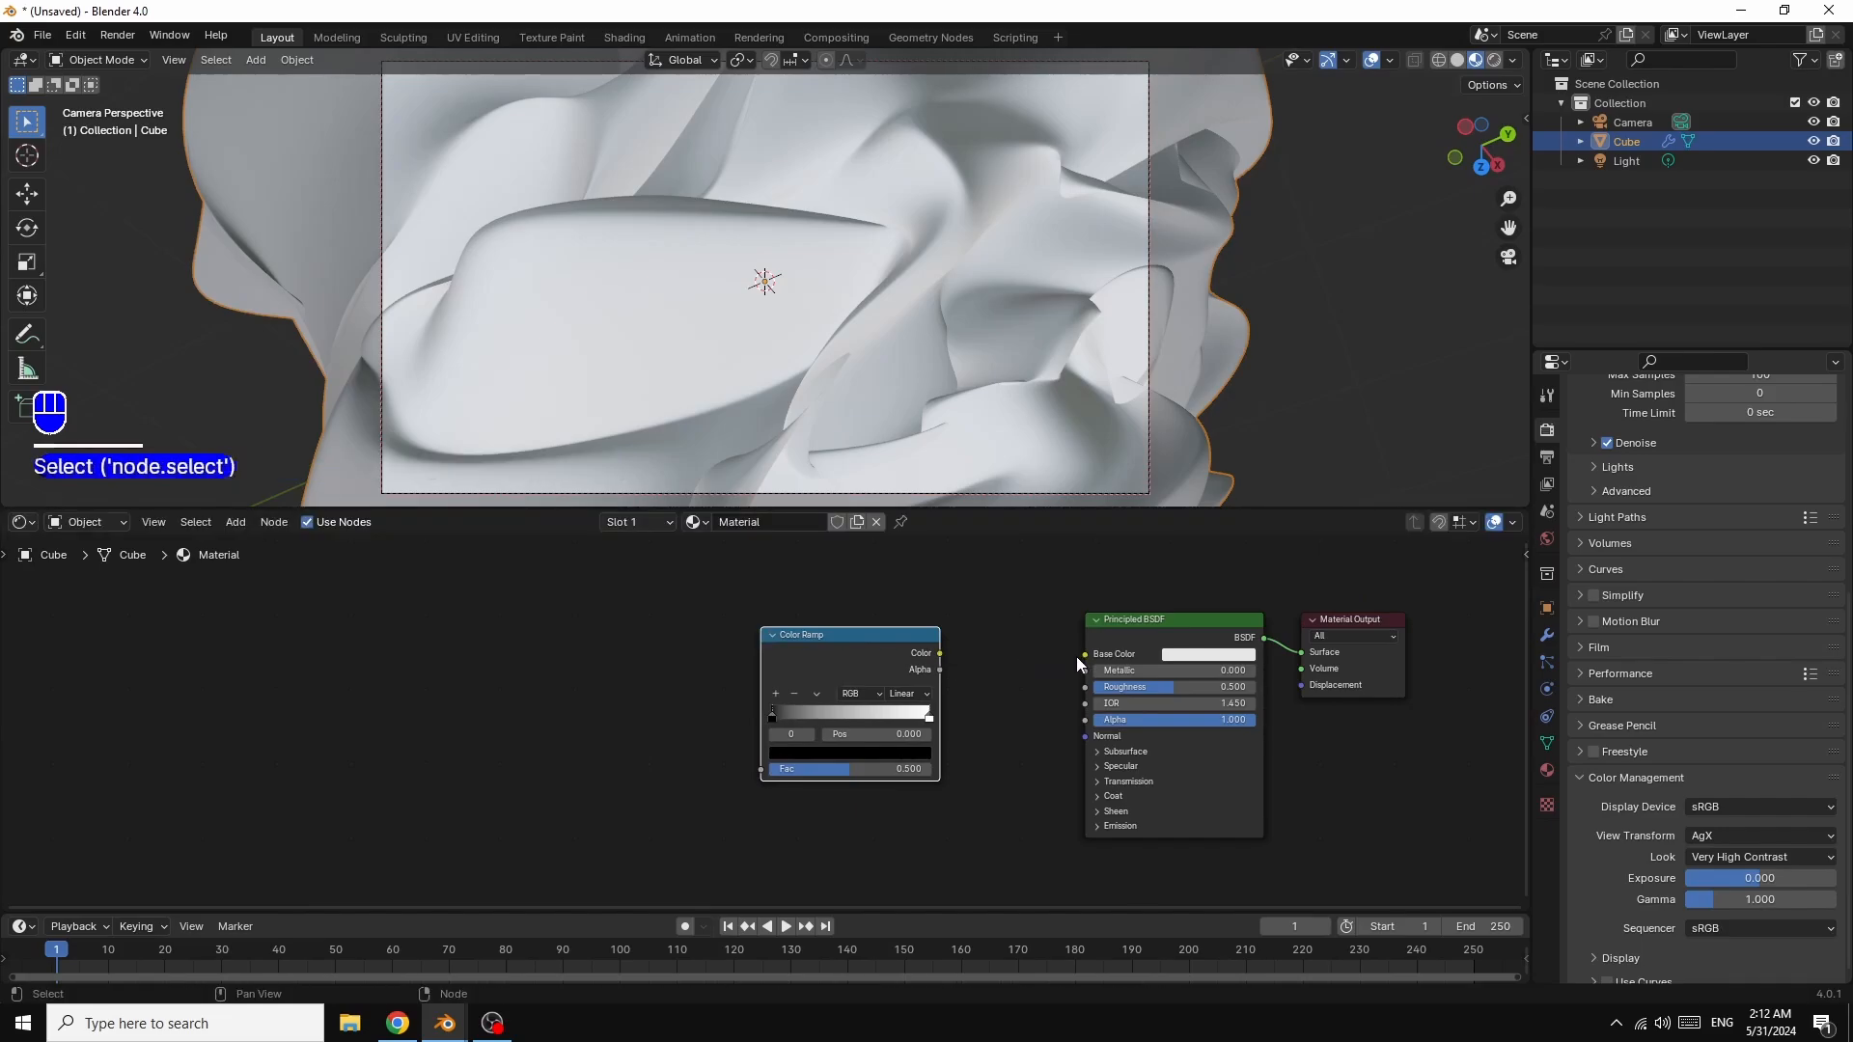
left_click_drag(941, 653, 1084, 655)
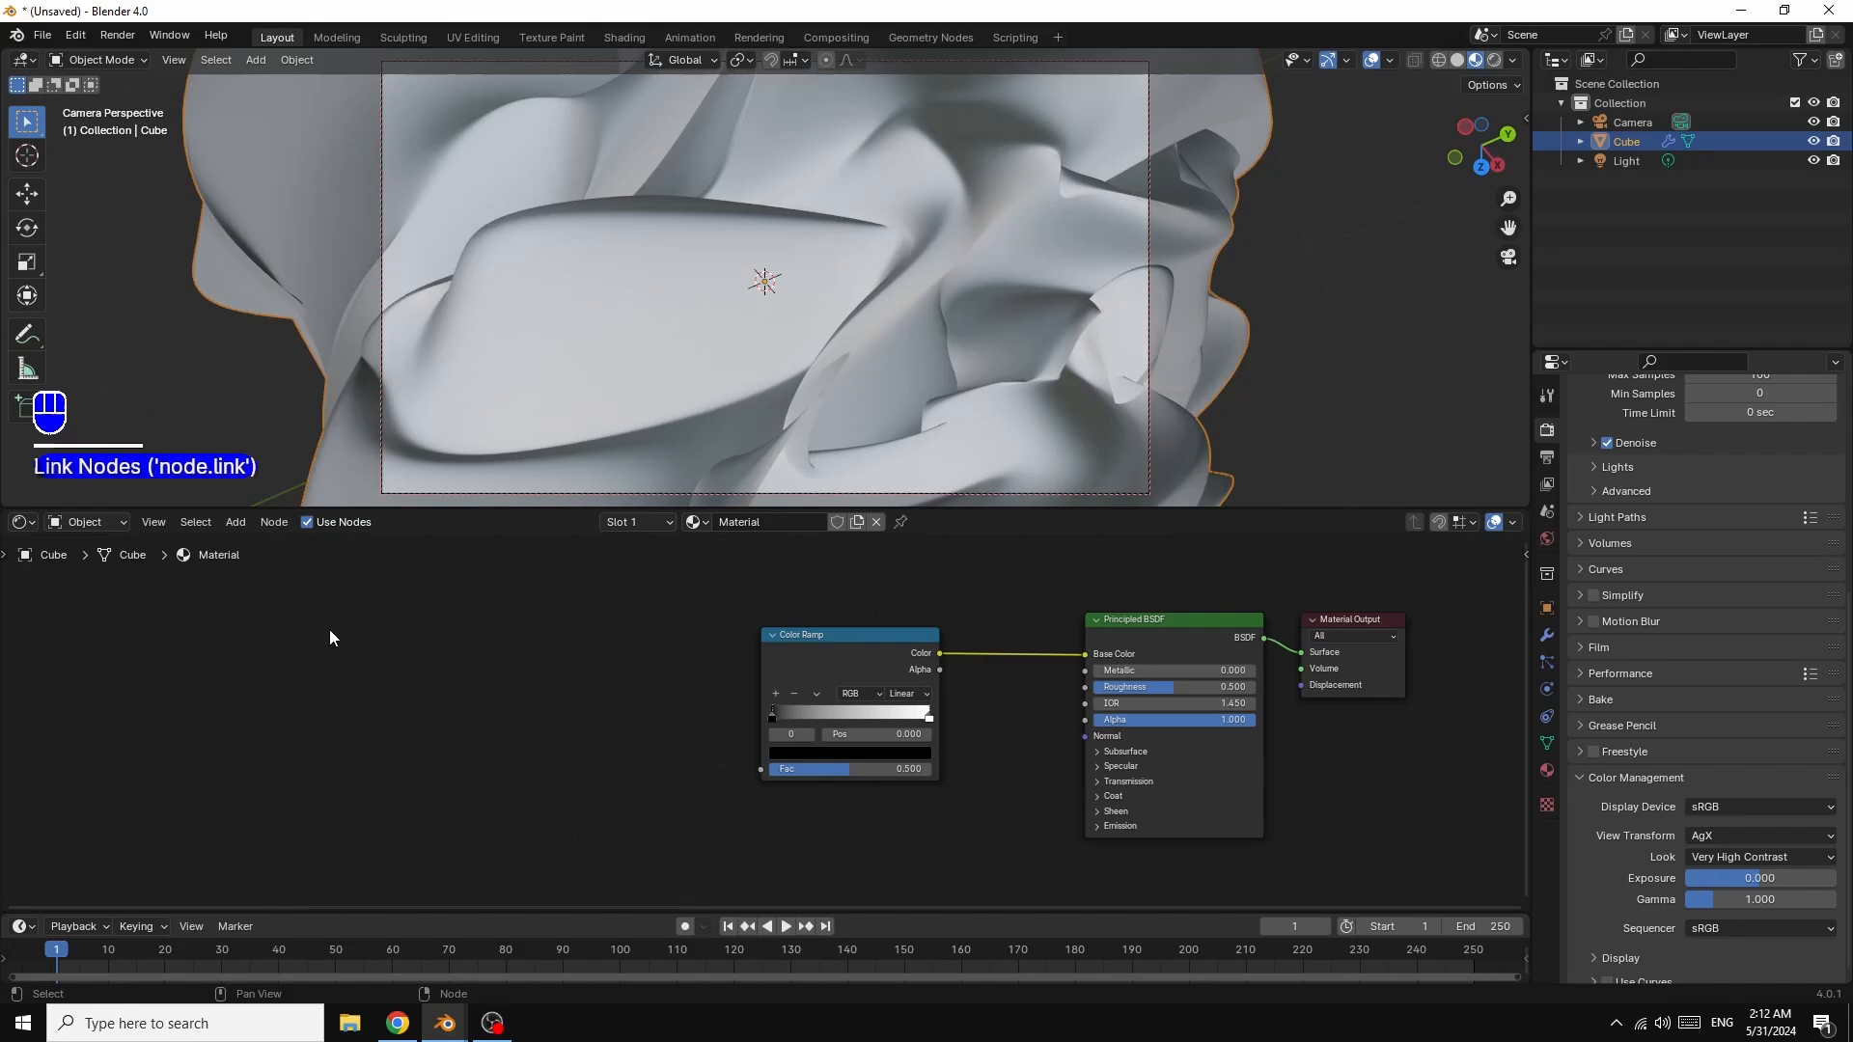
left_click(237, 523)
mouse_move(277, 632)
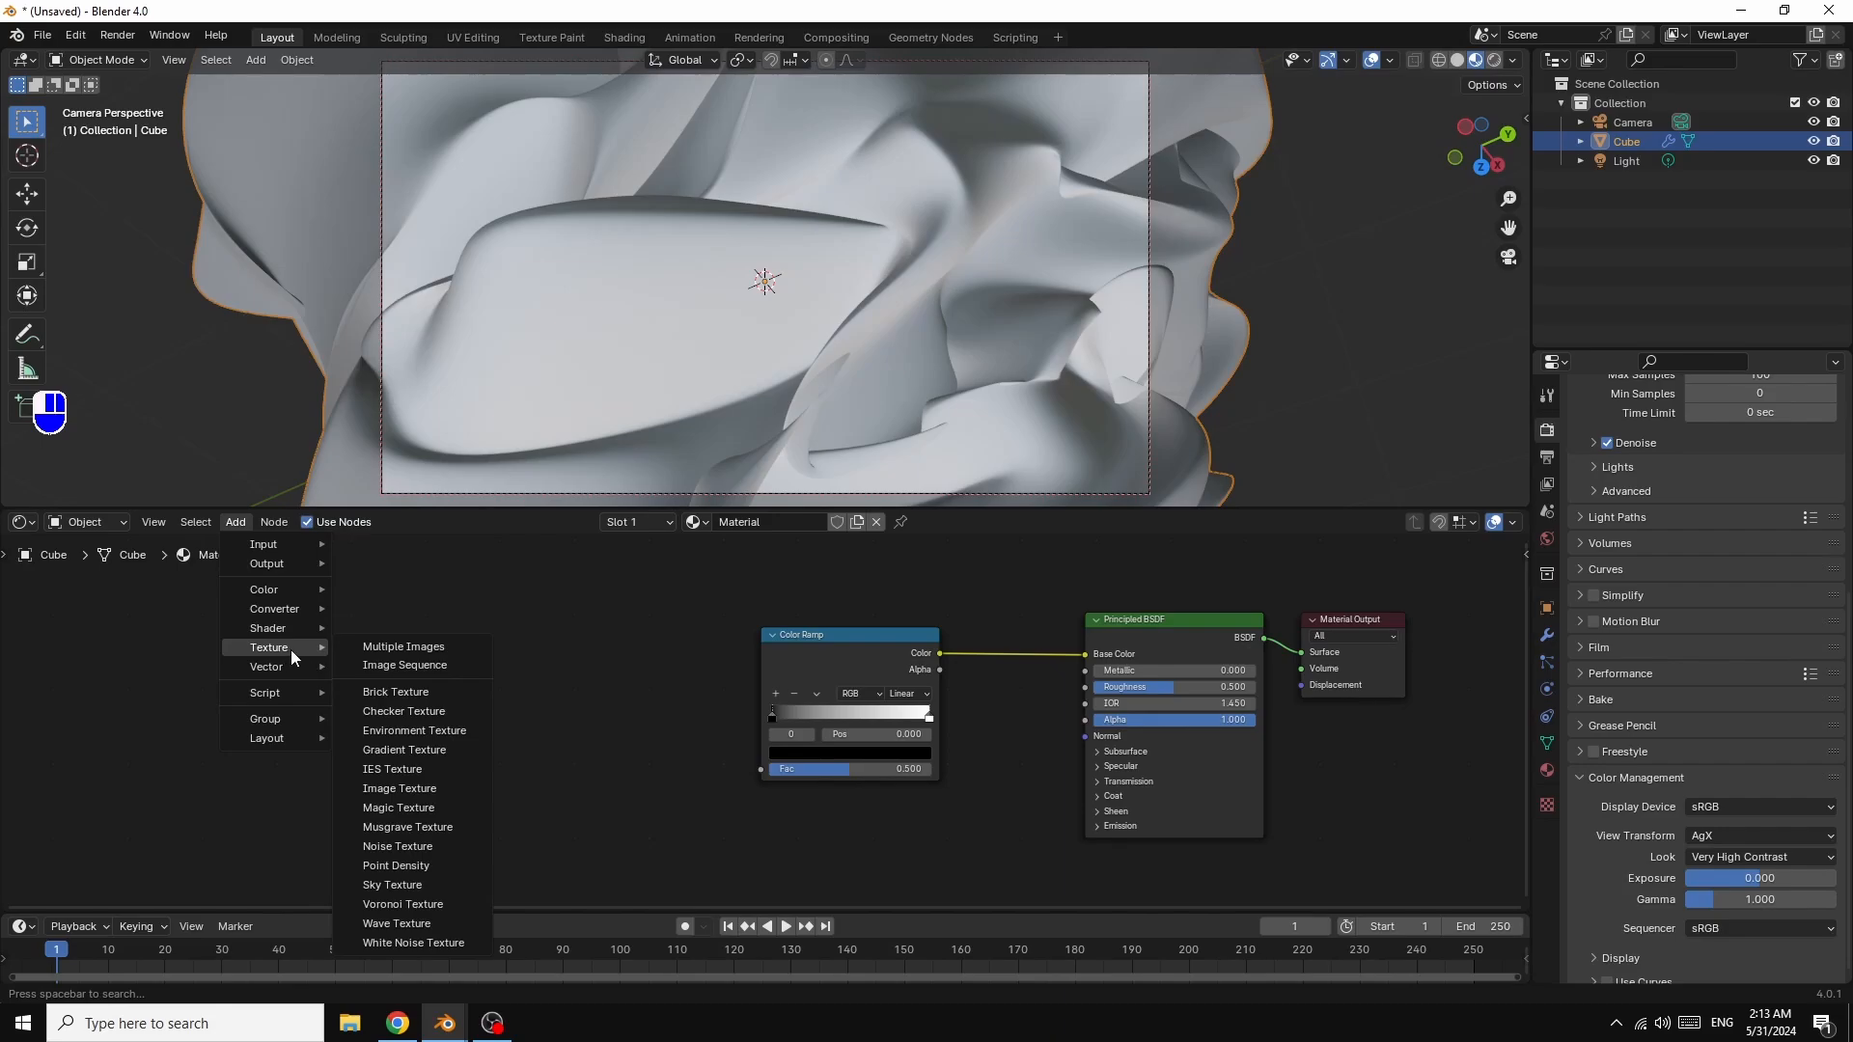
Step: Drive the Color Ramp Fac with a Noise Texture, adding Texture Coordinate and Mapping nodes via Ctrl+T
left_click(396, 846)
left_click(611, 685)
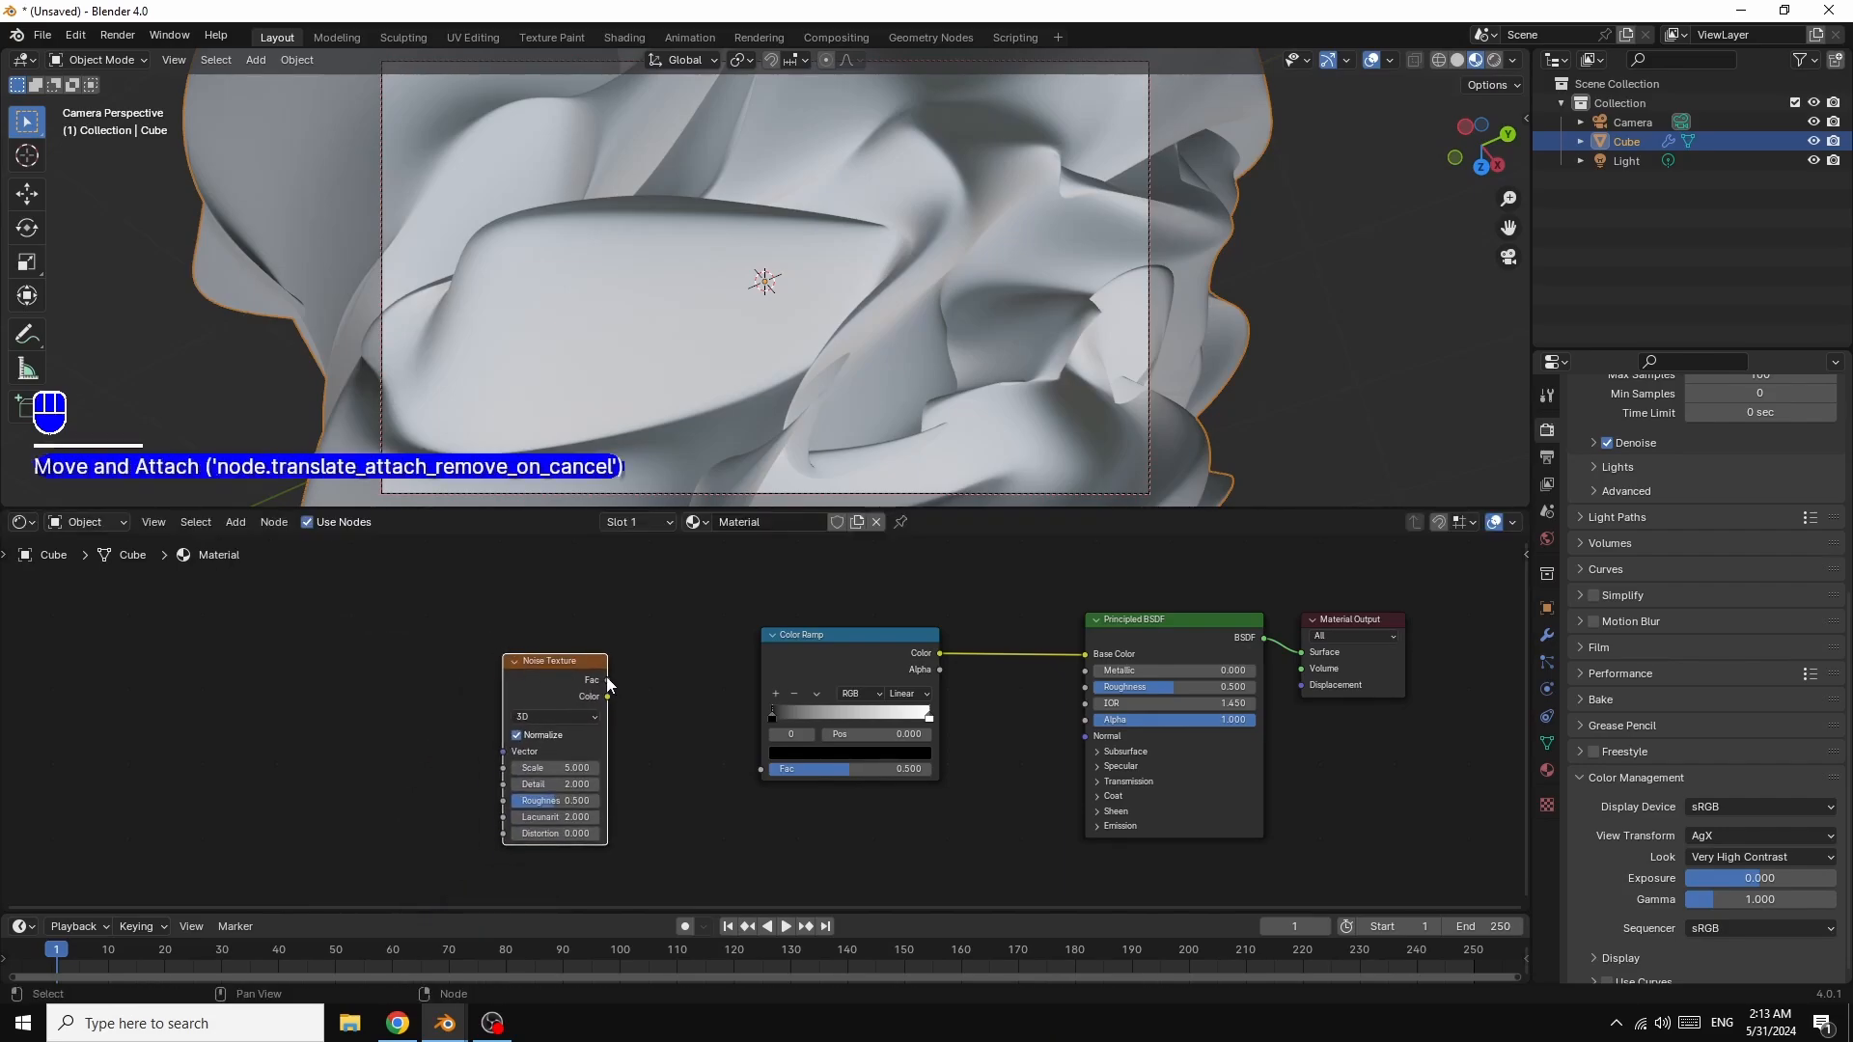
left_click_drag(608, 681, 763, 769)
left_click(548, 687)
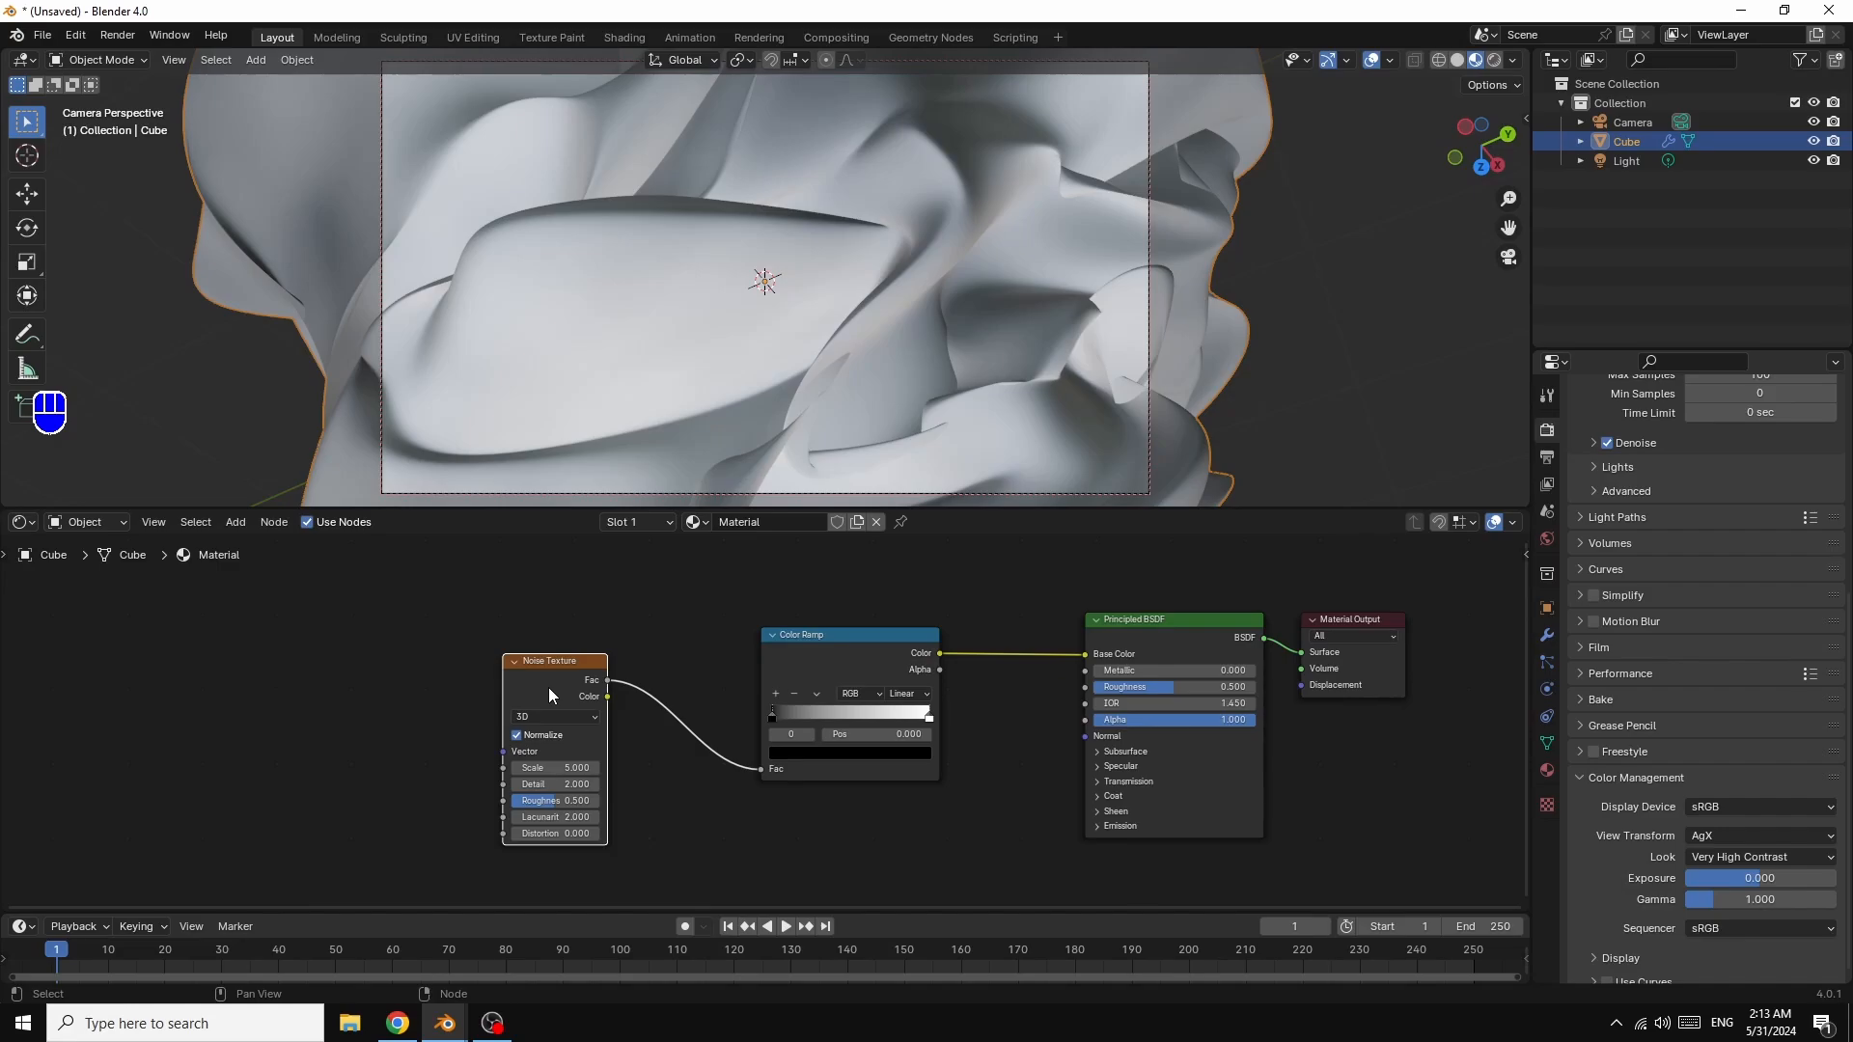
key("ctrl")
key("ctrl+t")
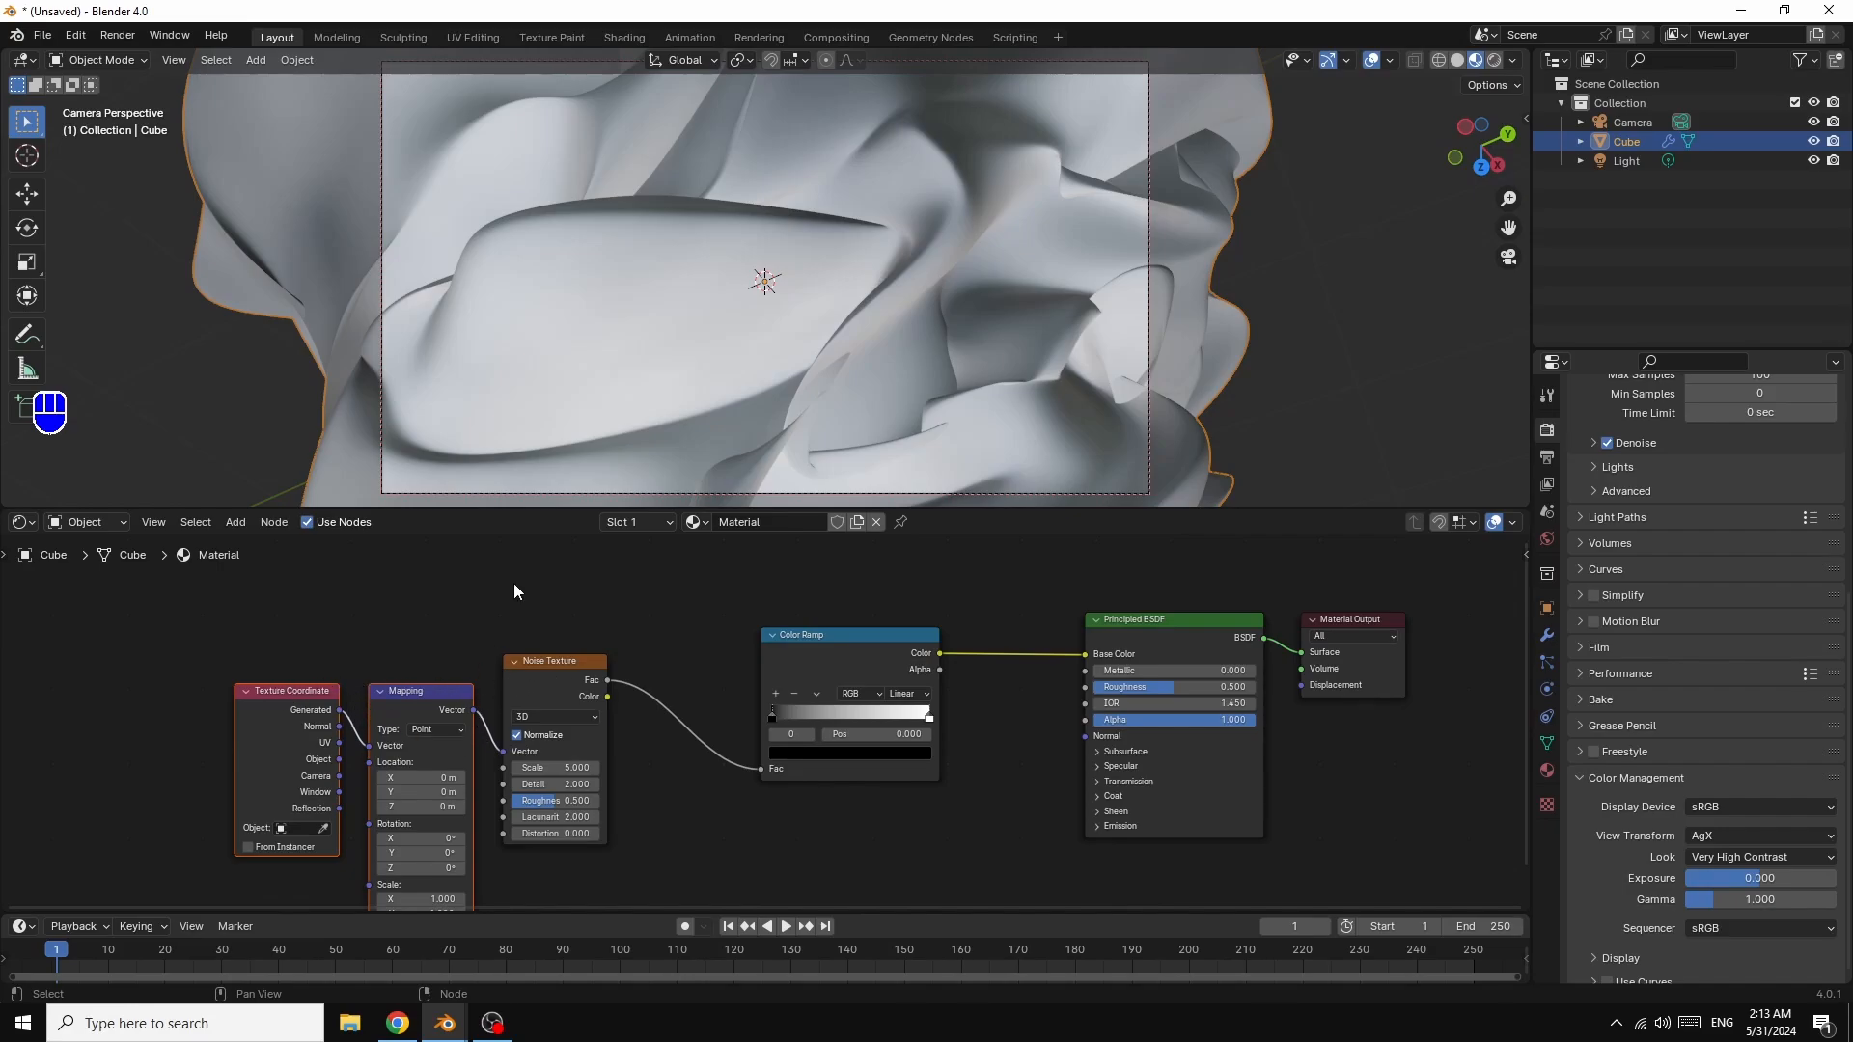
left_click(75, 35)
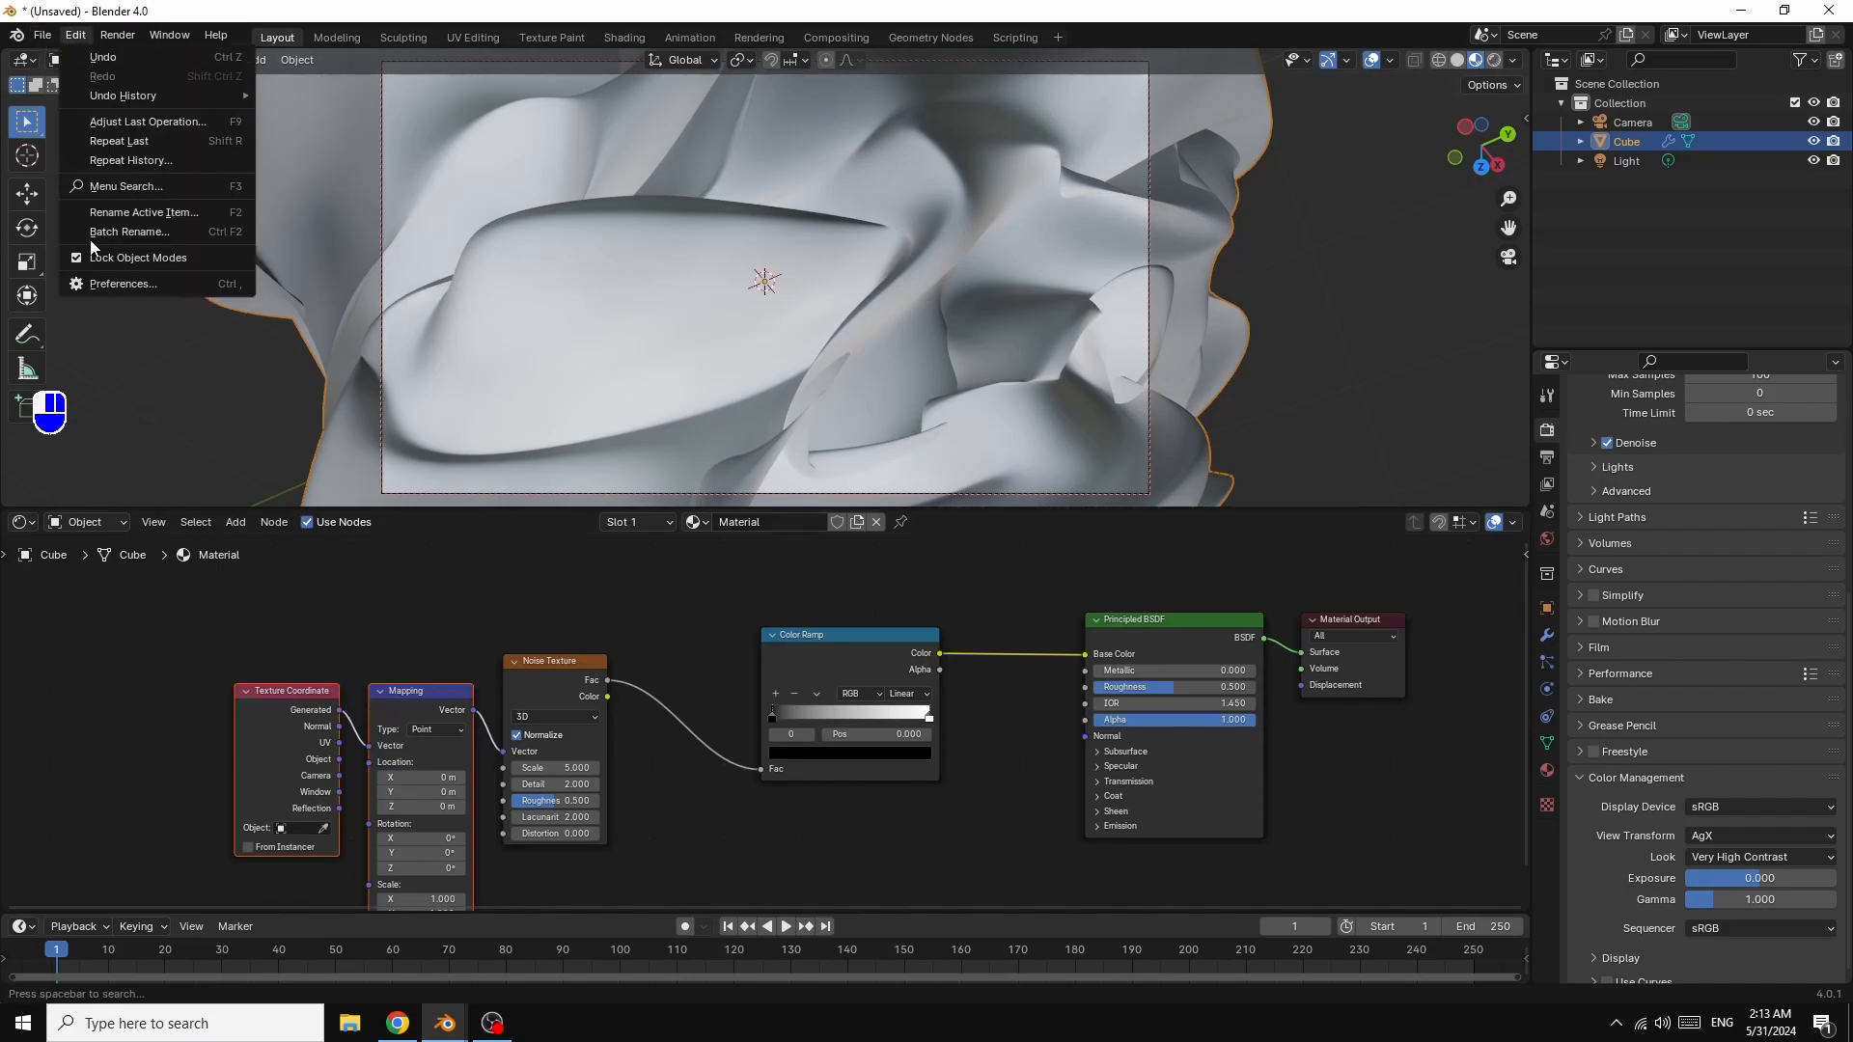
left_click(114, 282)
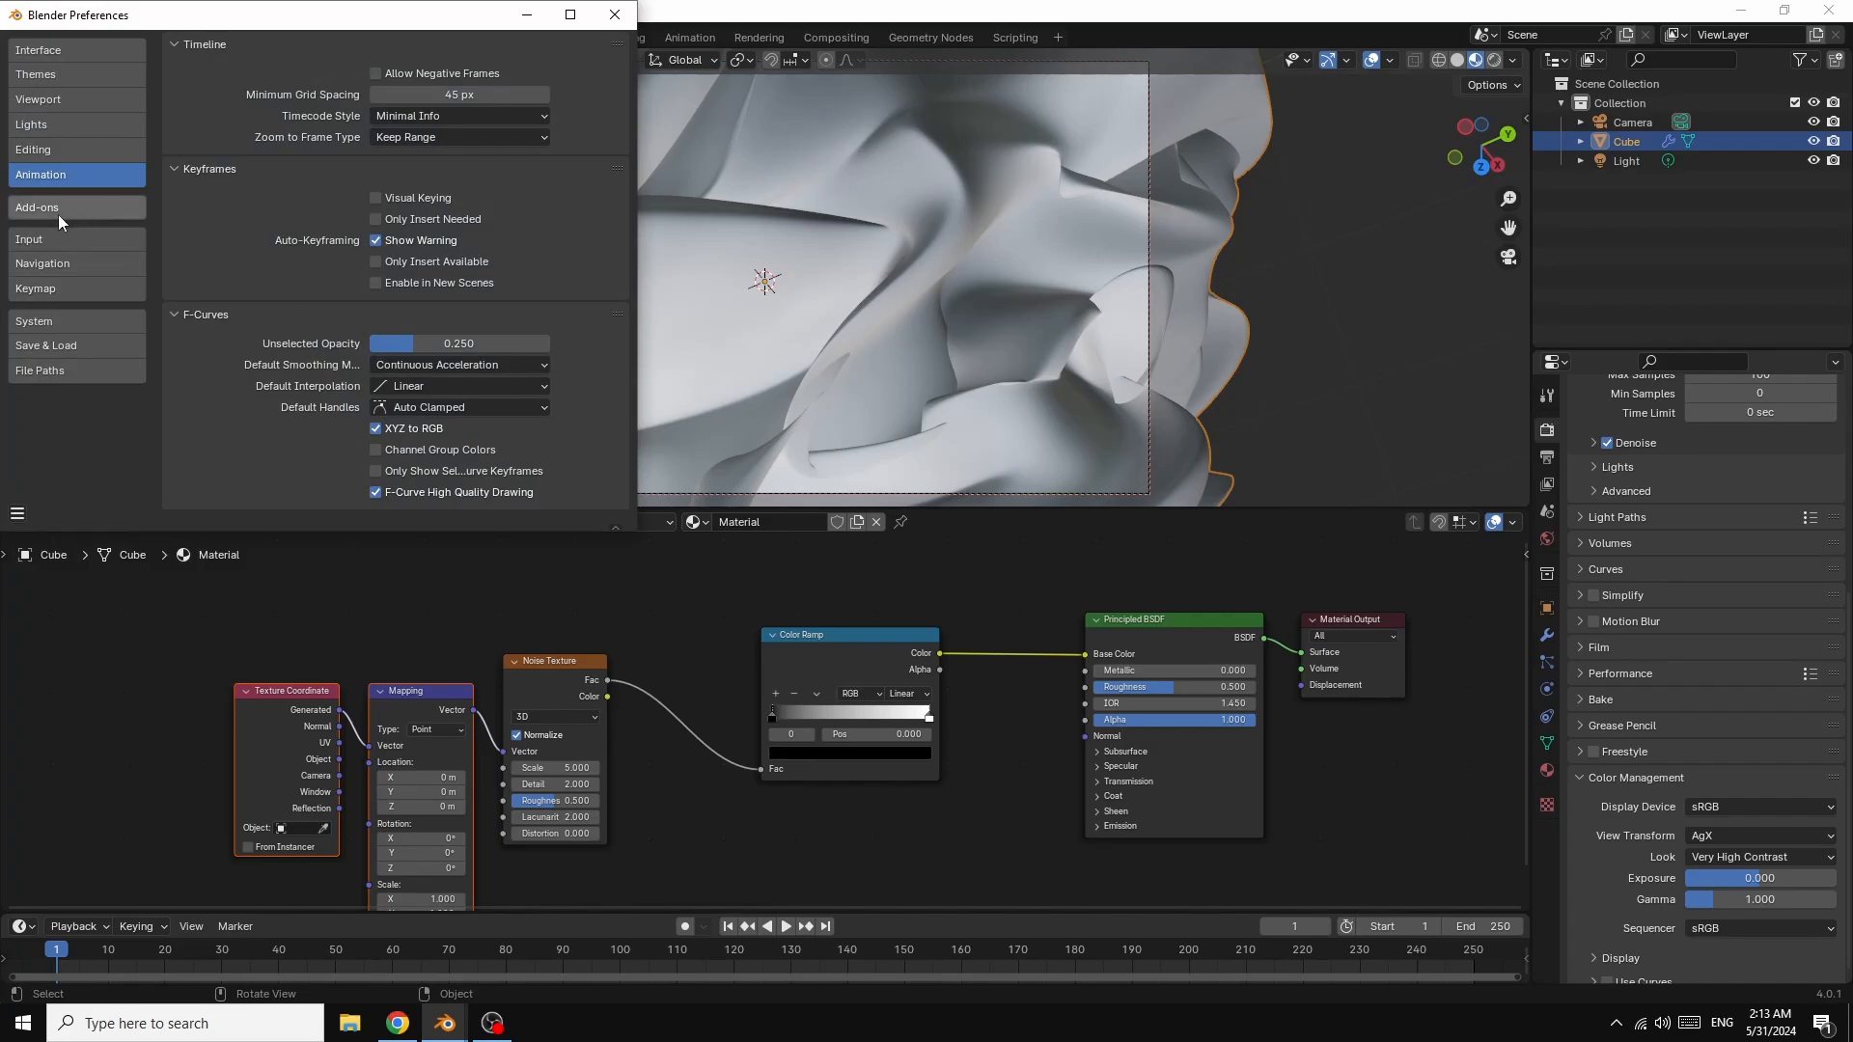
left_click(32, 208)
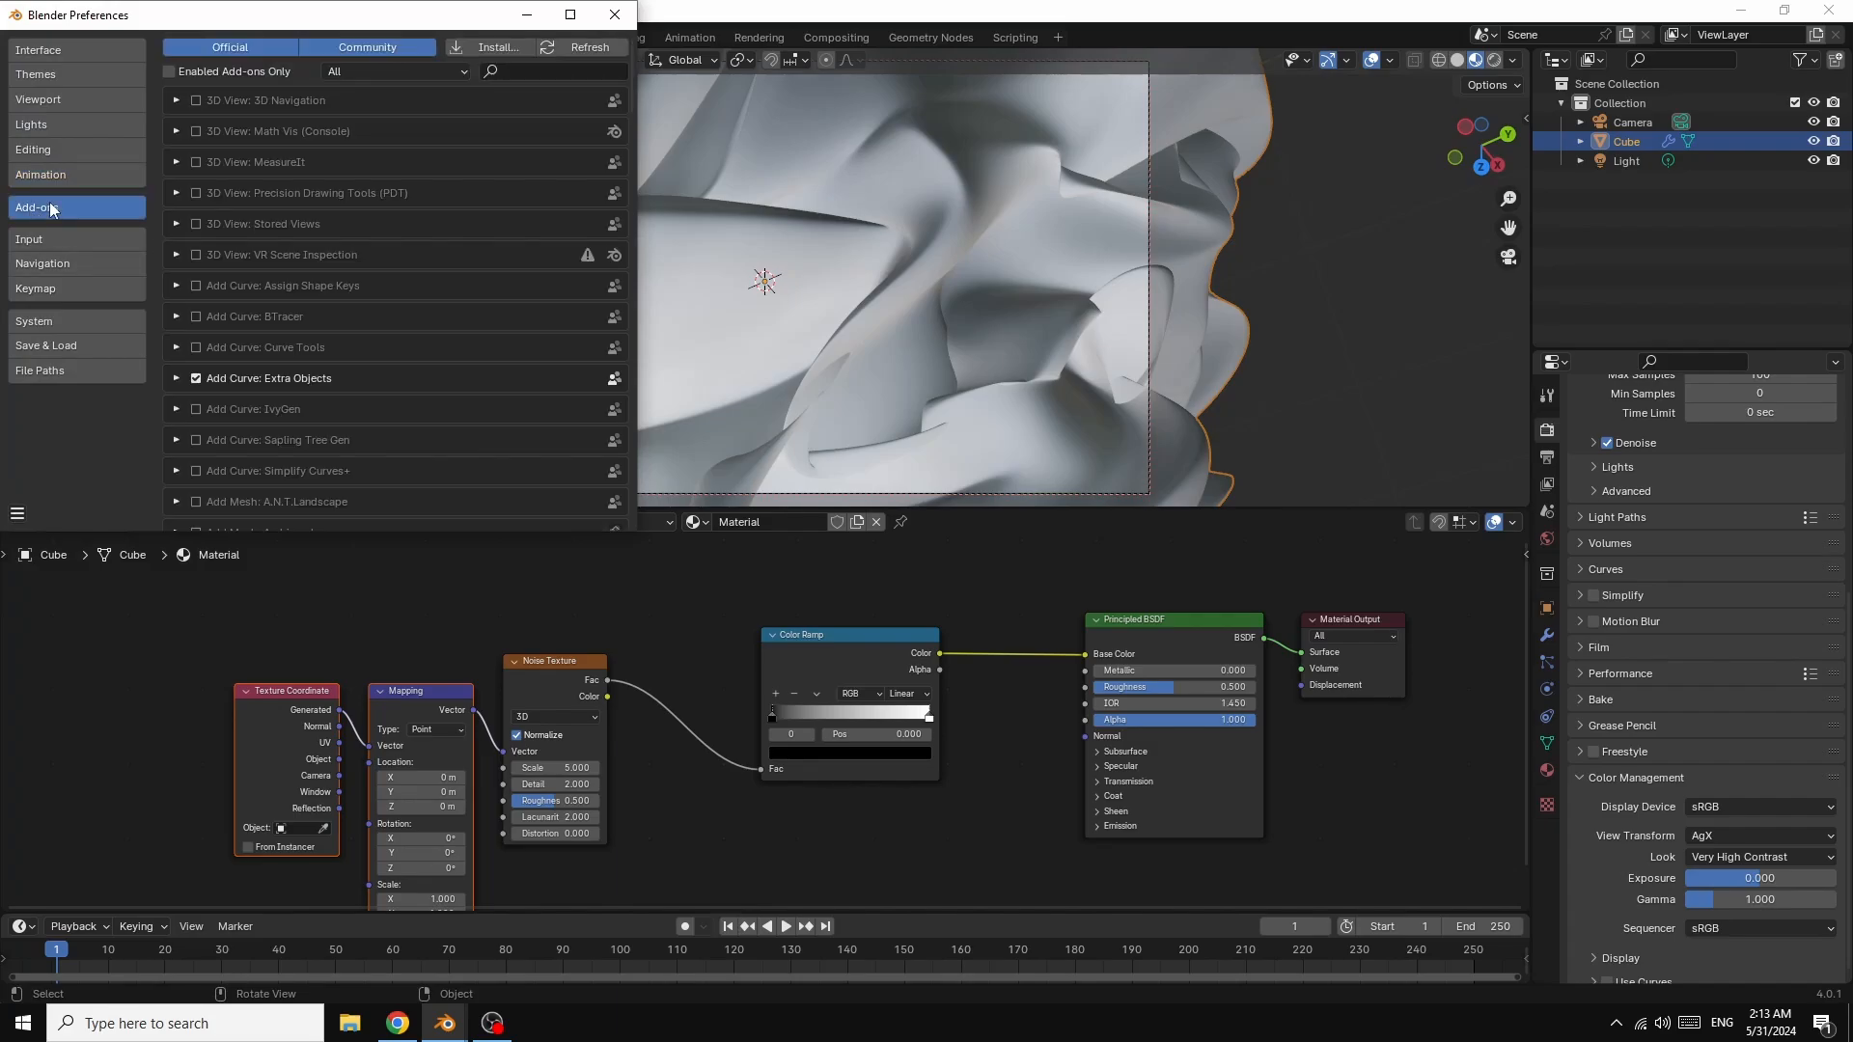
left_click(537, 66)
type("no")
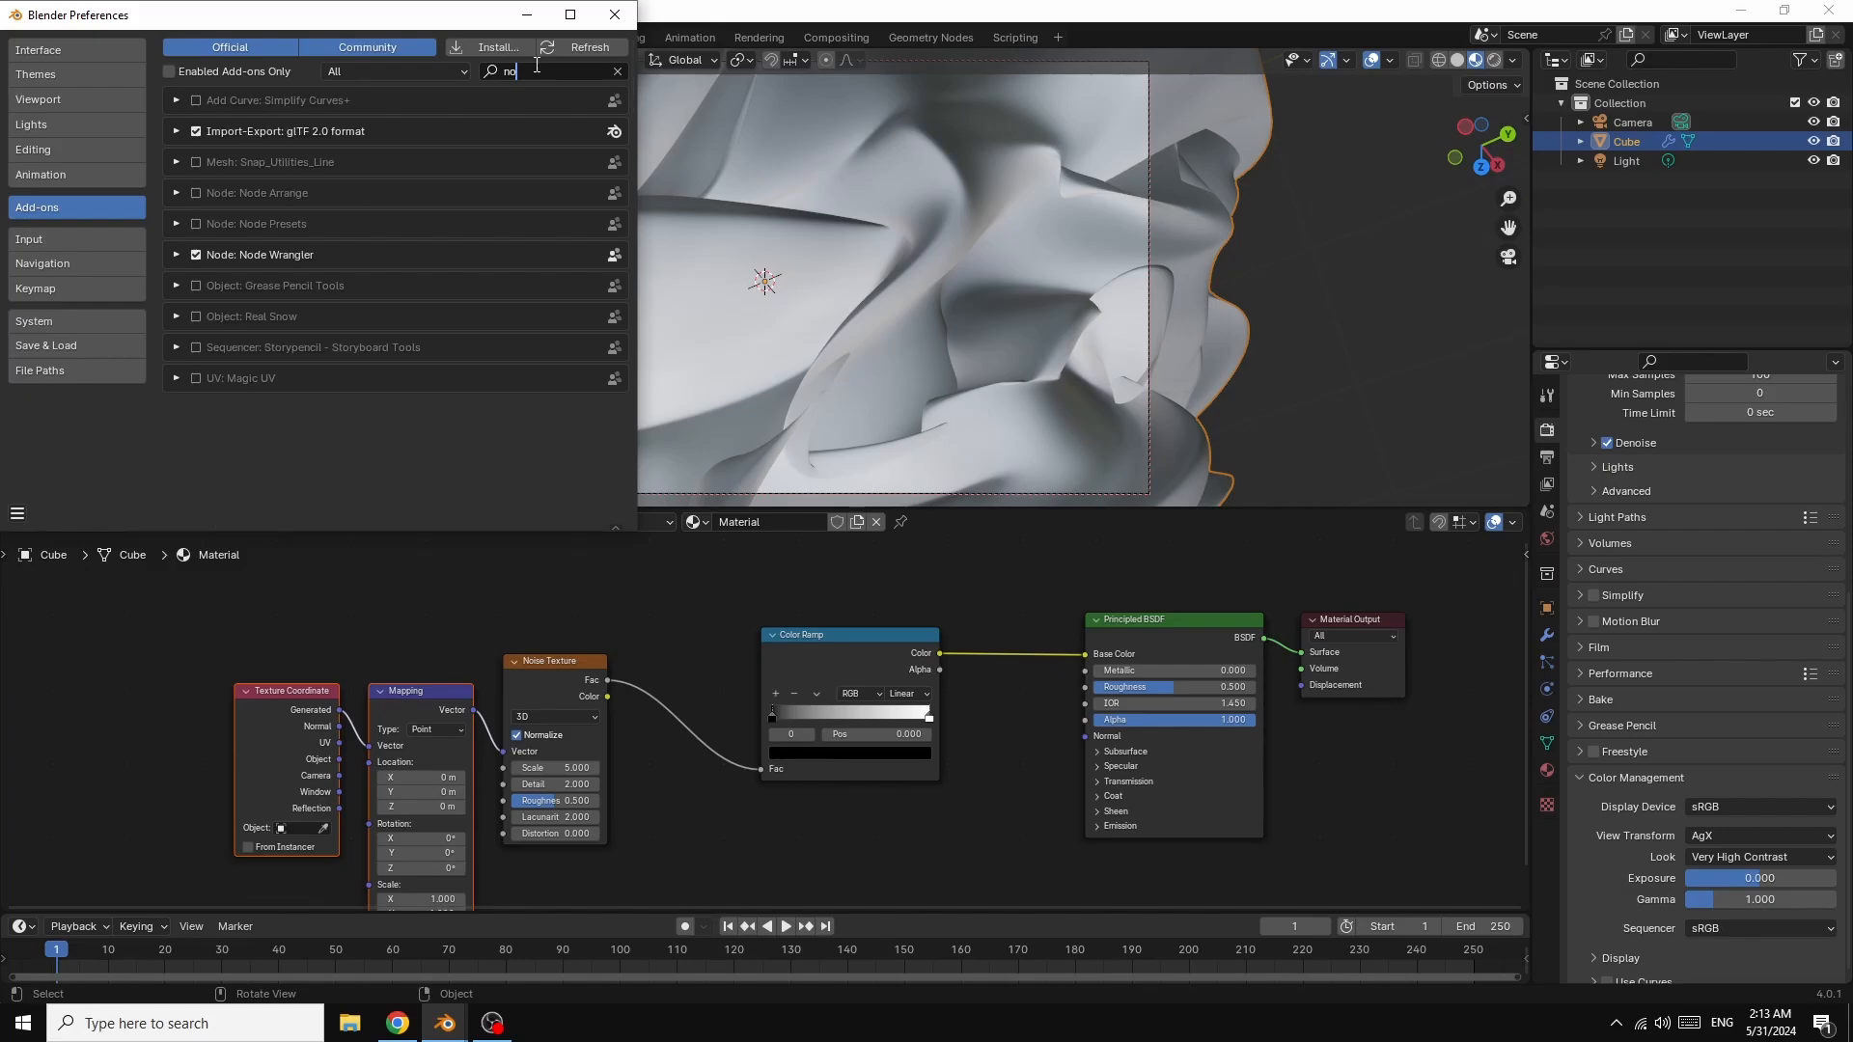
type("de")
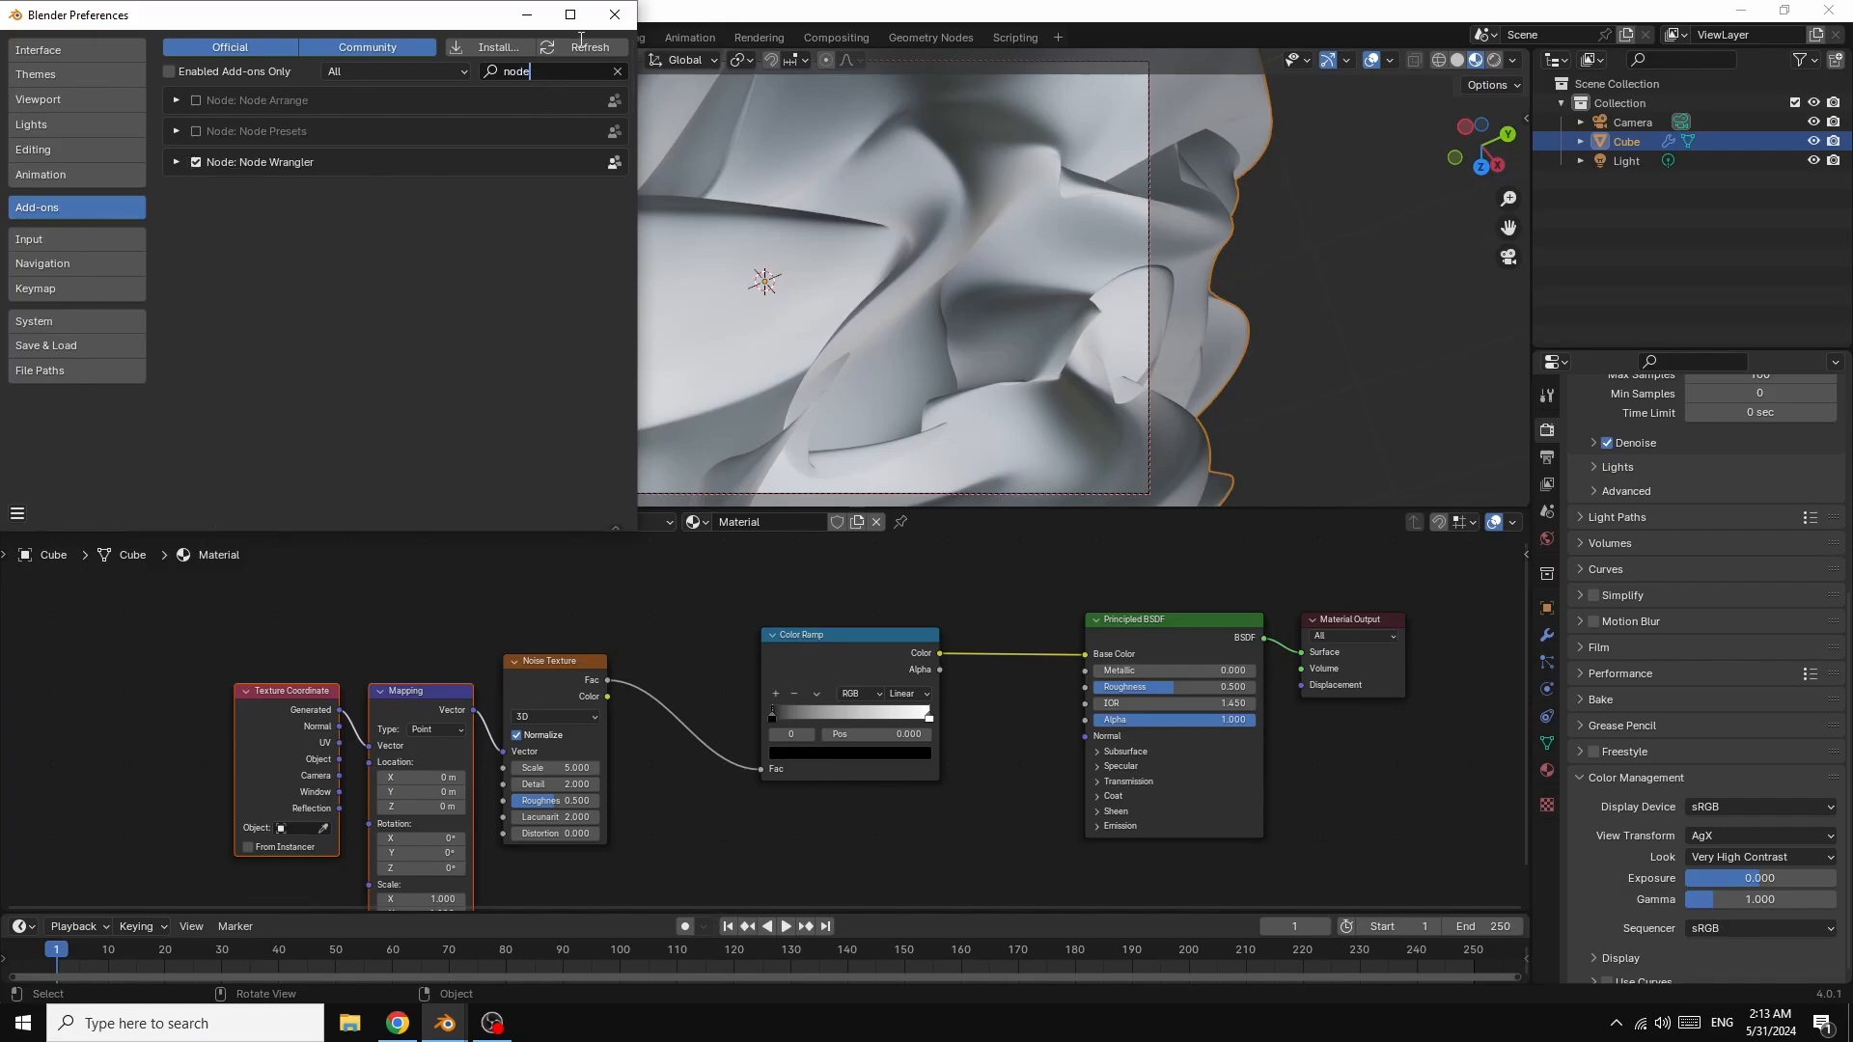
left_click(615, 14)
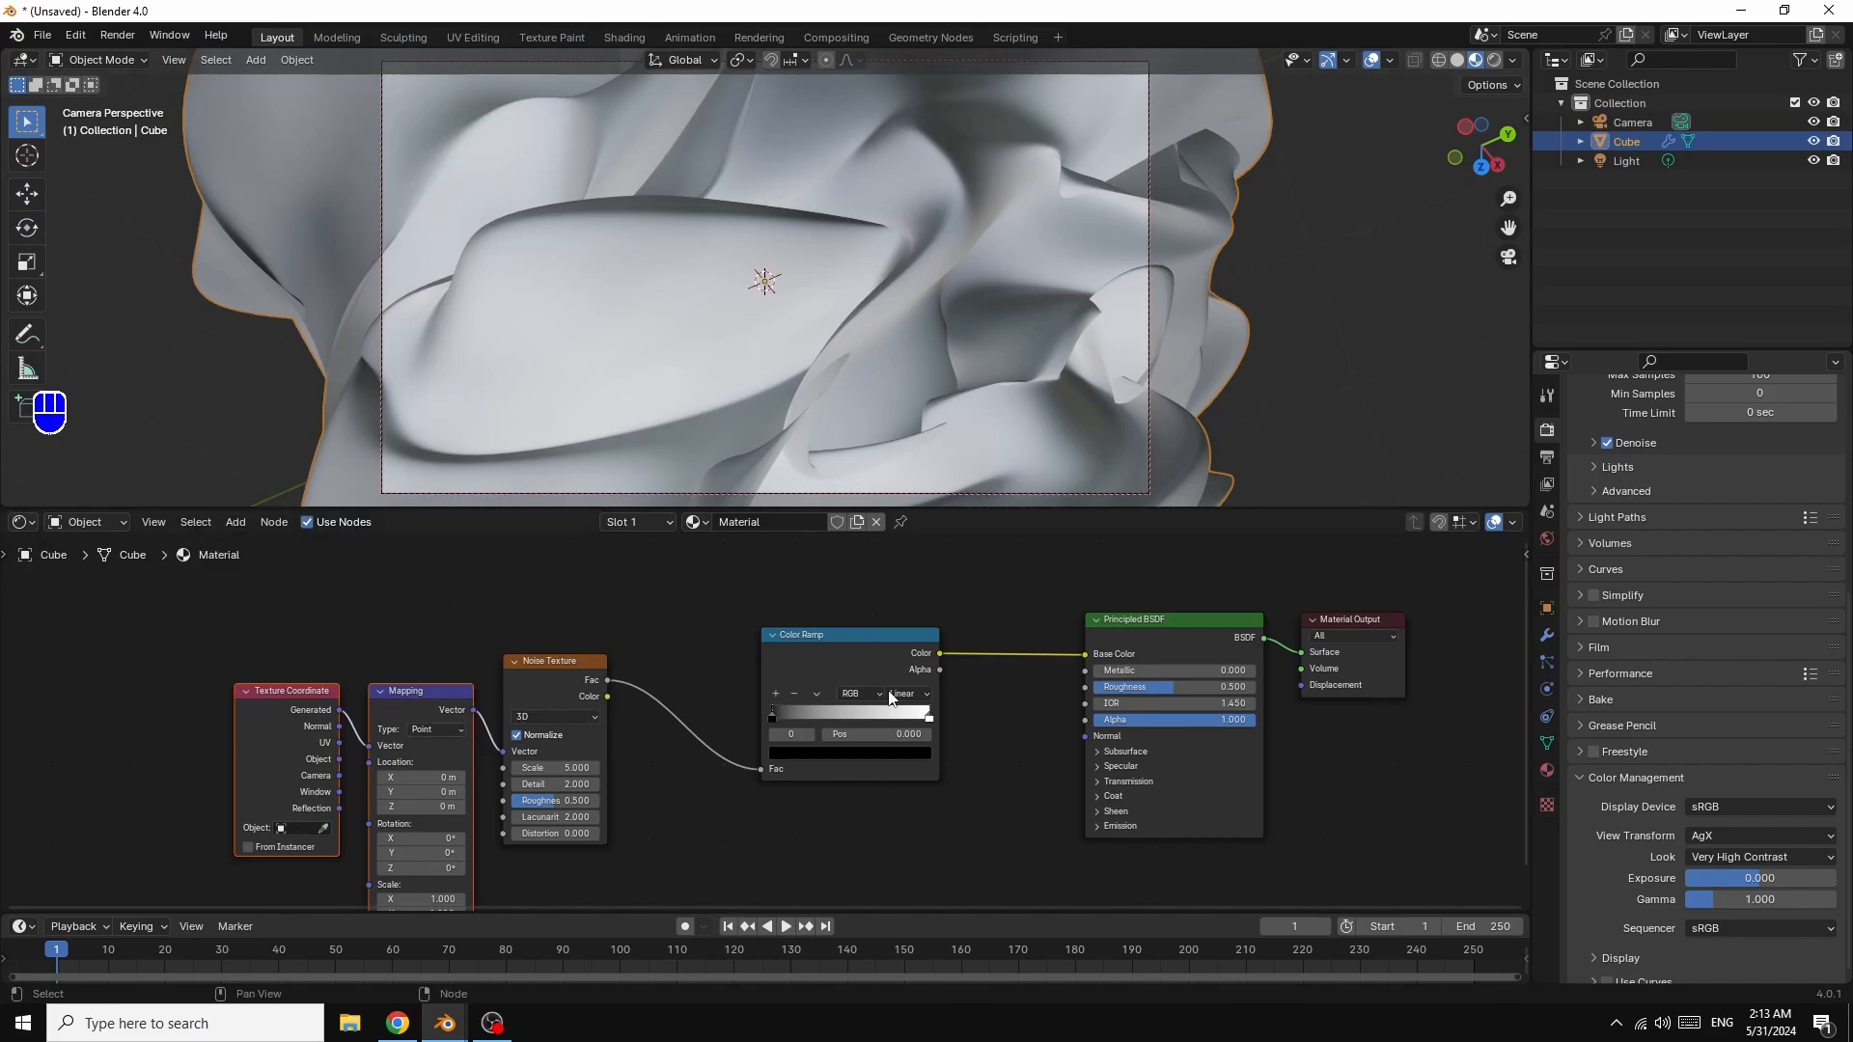
Step: Add grey and white stops, pull them toward the ramp's middle, and lower the Noise Scale
left_click(775, 693)
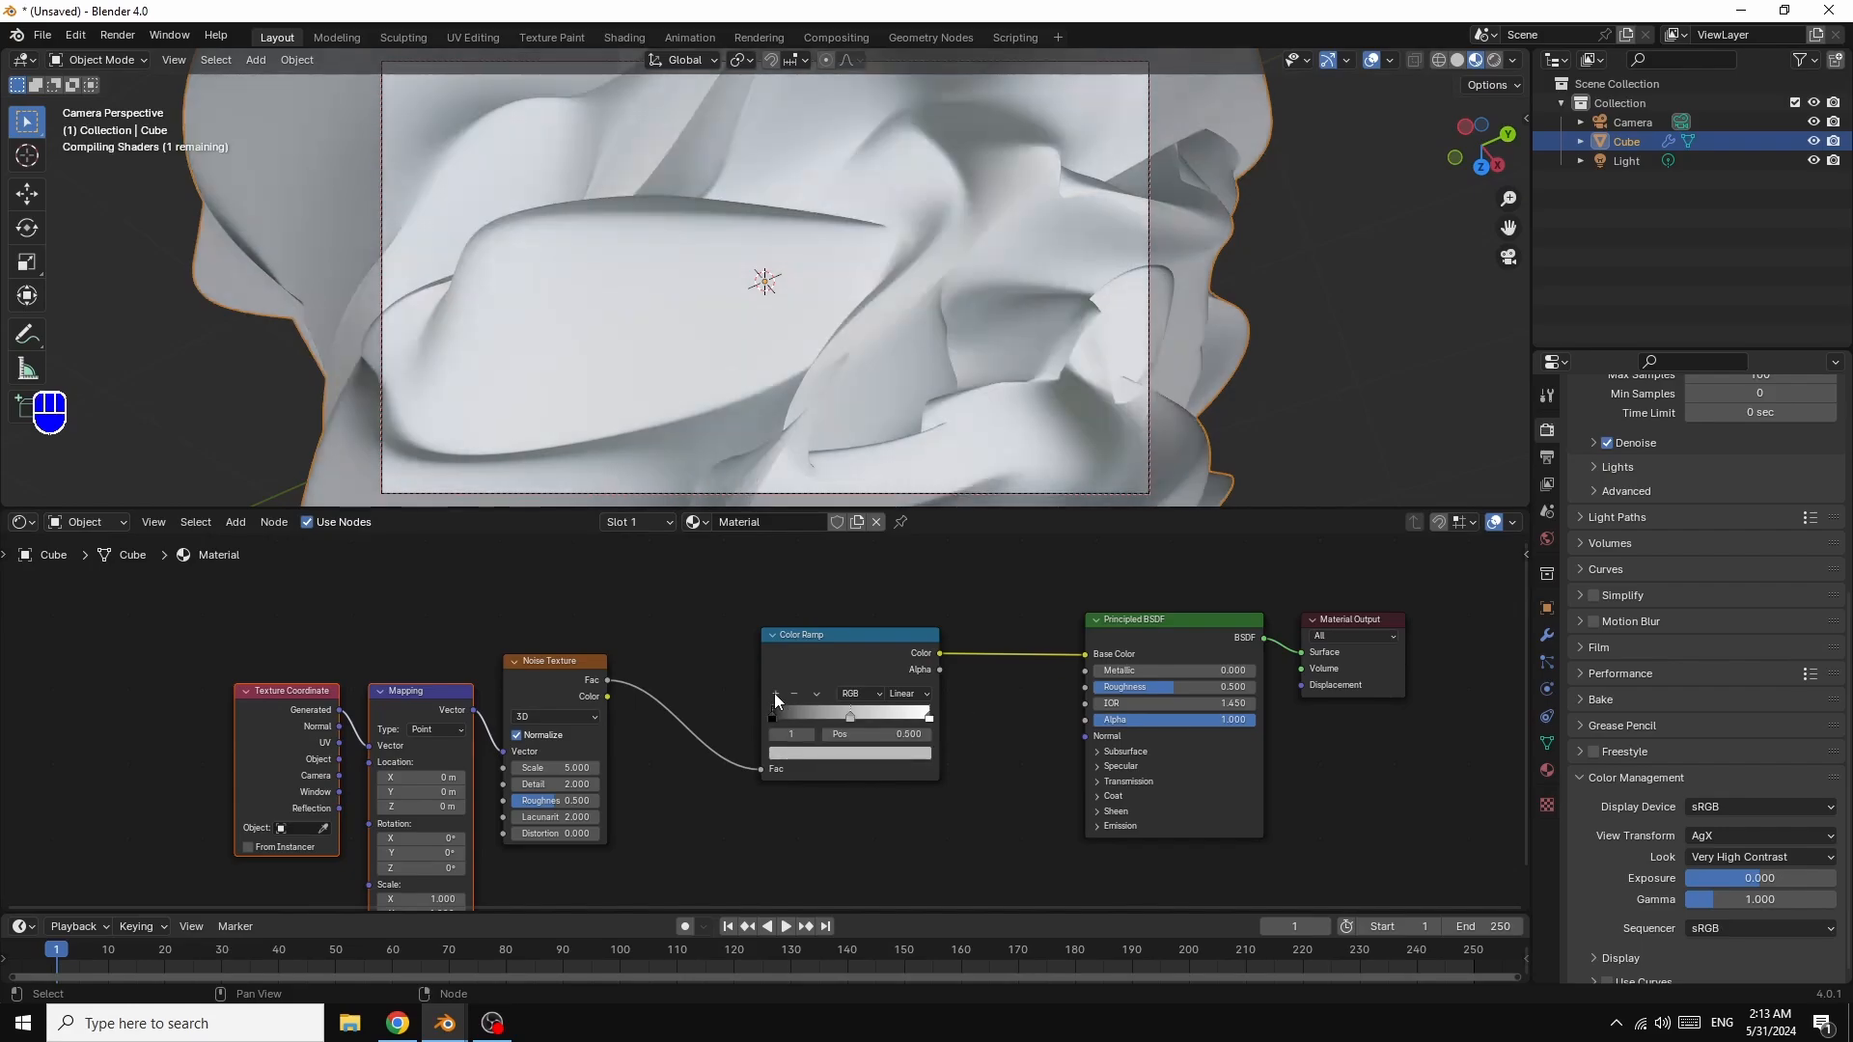
left_click_drag(930, 719, 839, 719)
left_click(858, 716, "ctrl")
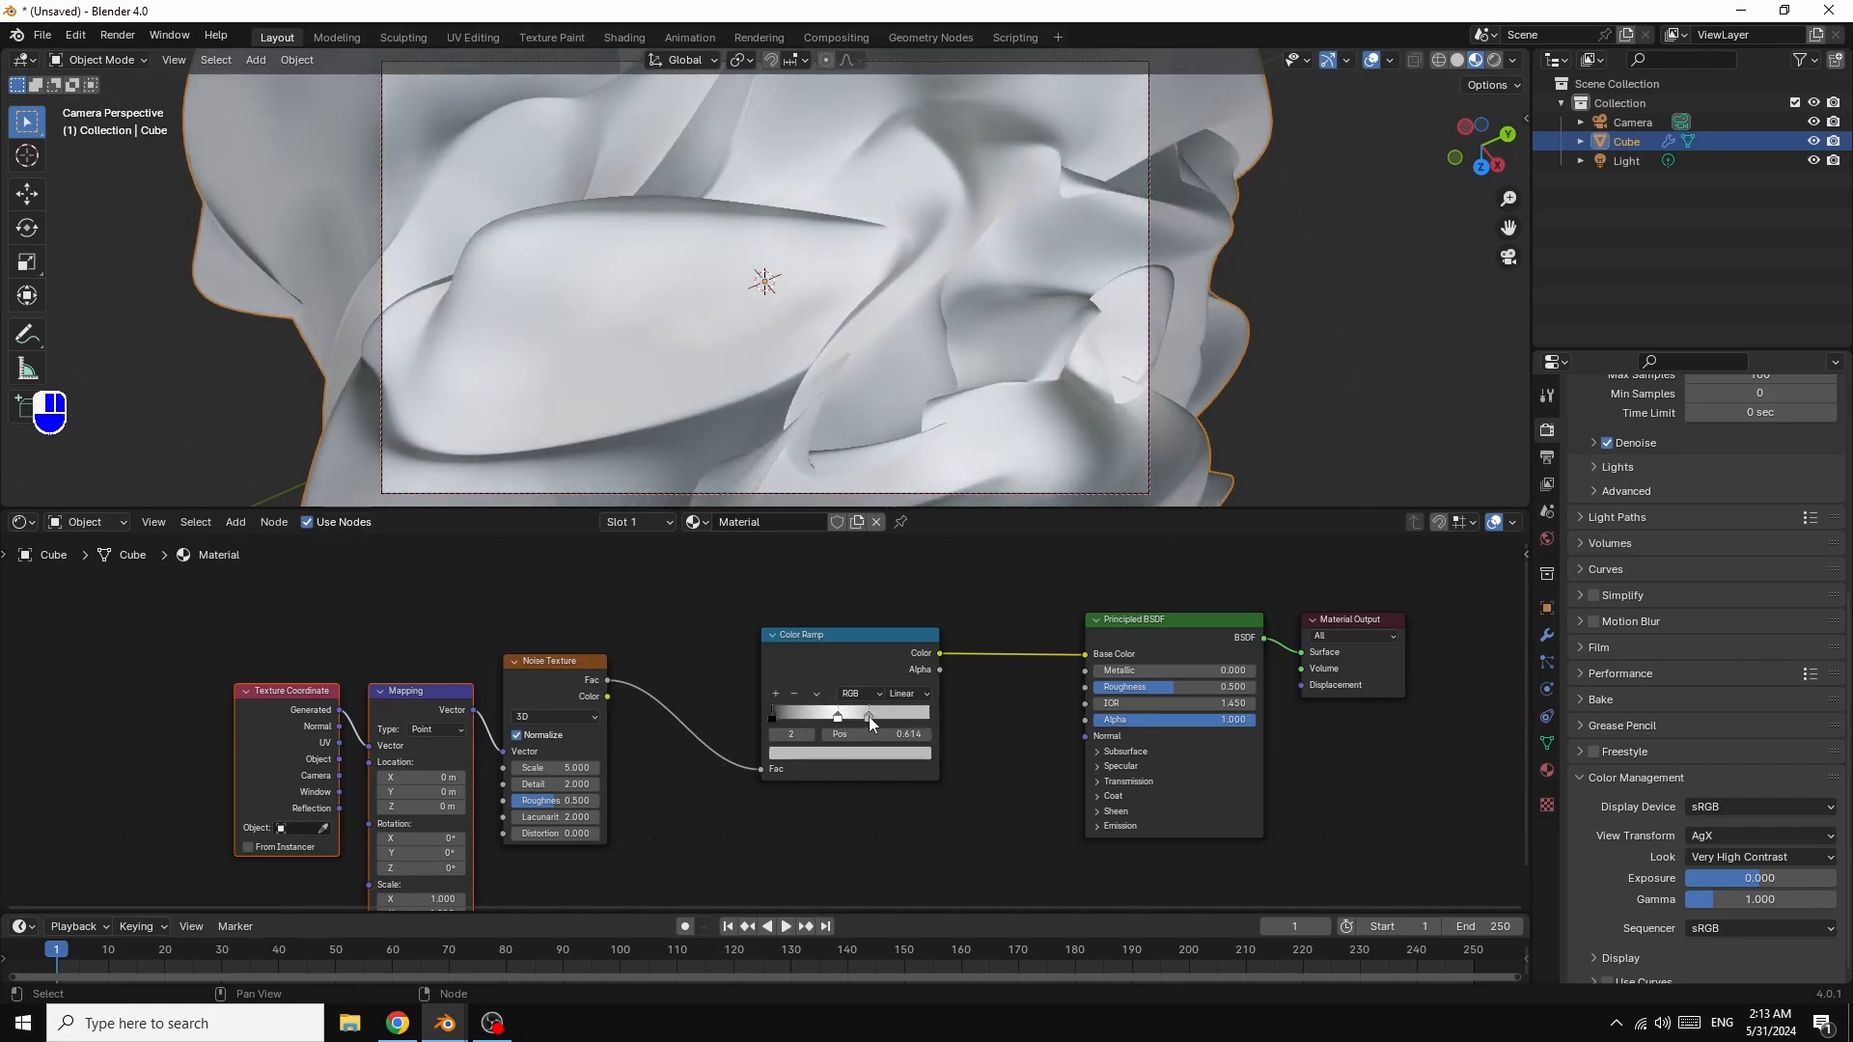
left_click(774, 716)
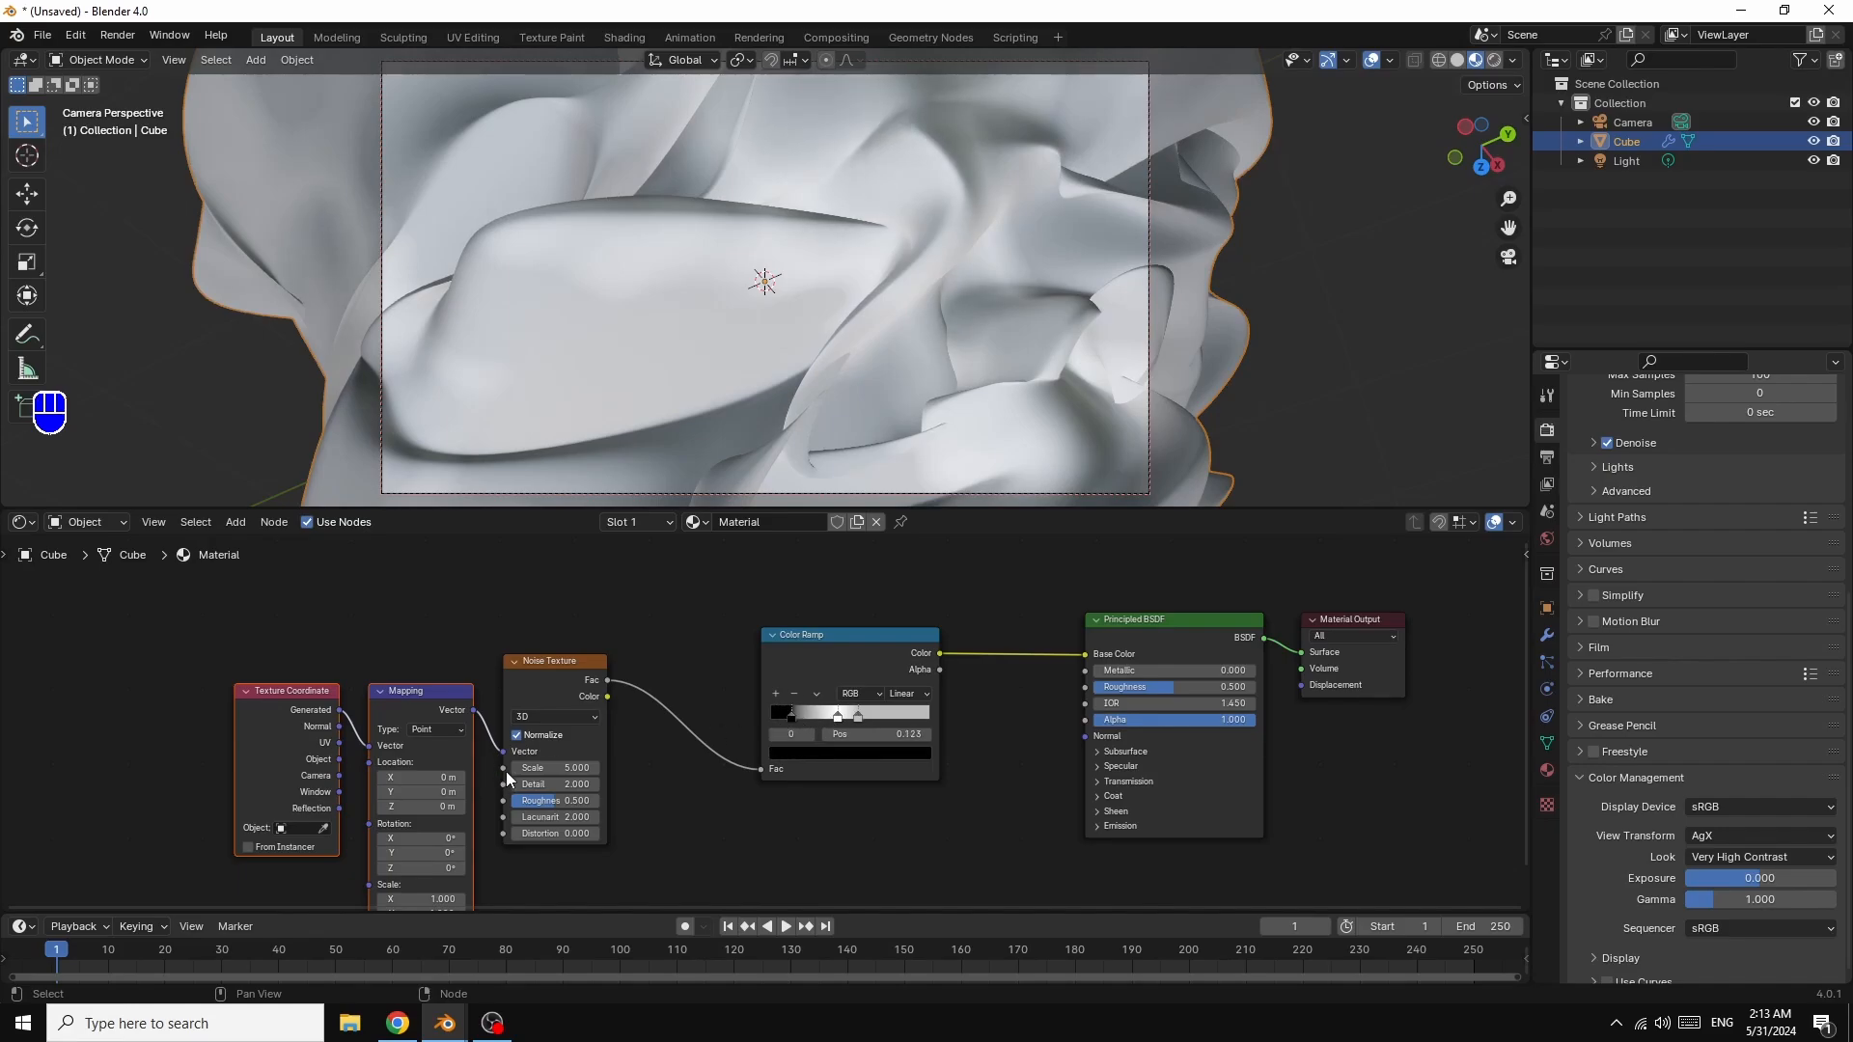
left_click_drag(576, 768, 523, 768)
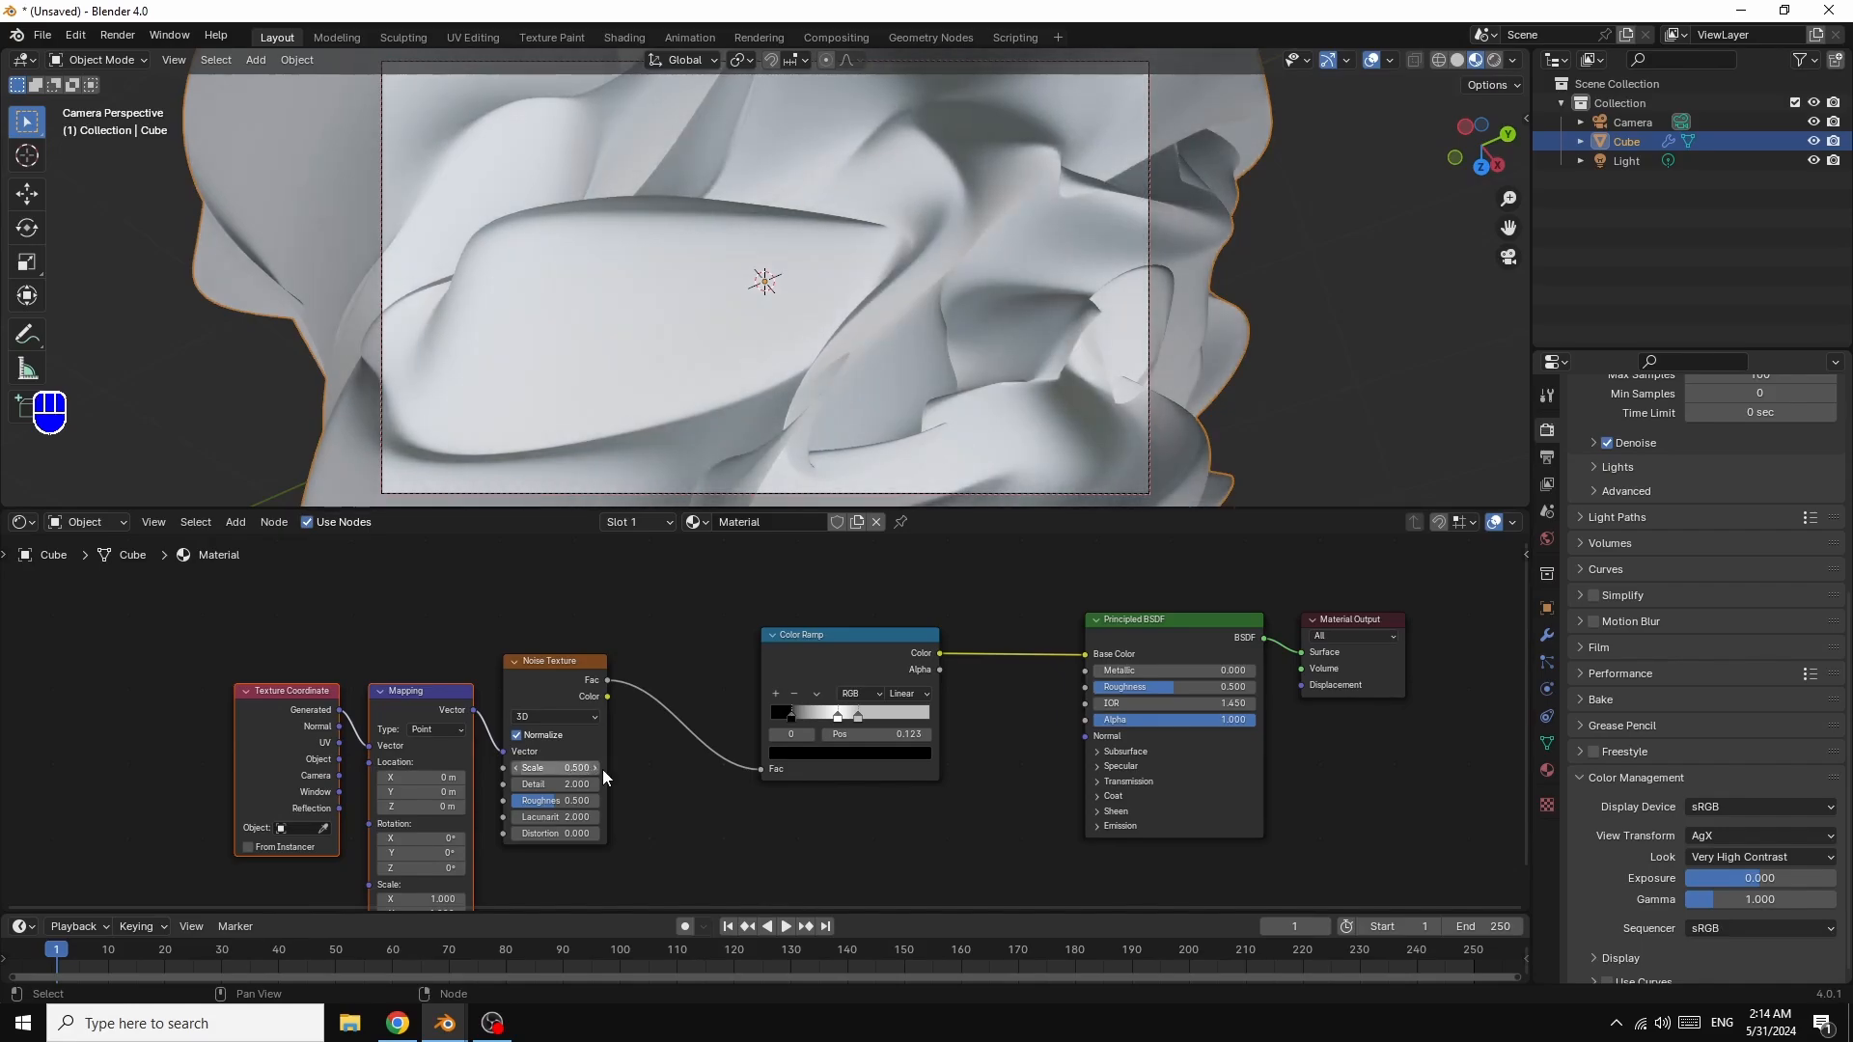
Step: Reposition the ramp stops and recolour the black stop a pale pinkish white
mouse_move(857, 716)
left_mouse_down()
mouse_move(796, 720)
mouse_move(814, 714)
left_mouse_up()
left_click(795, 709)
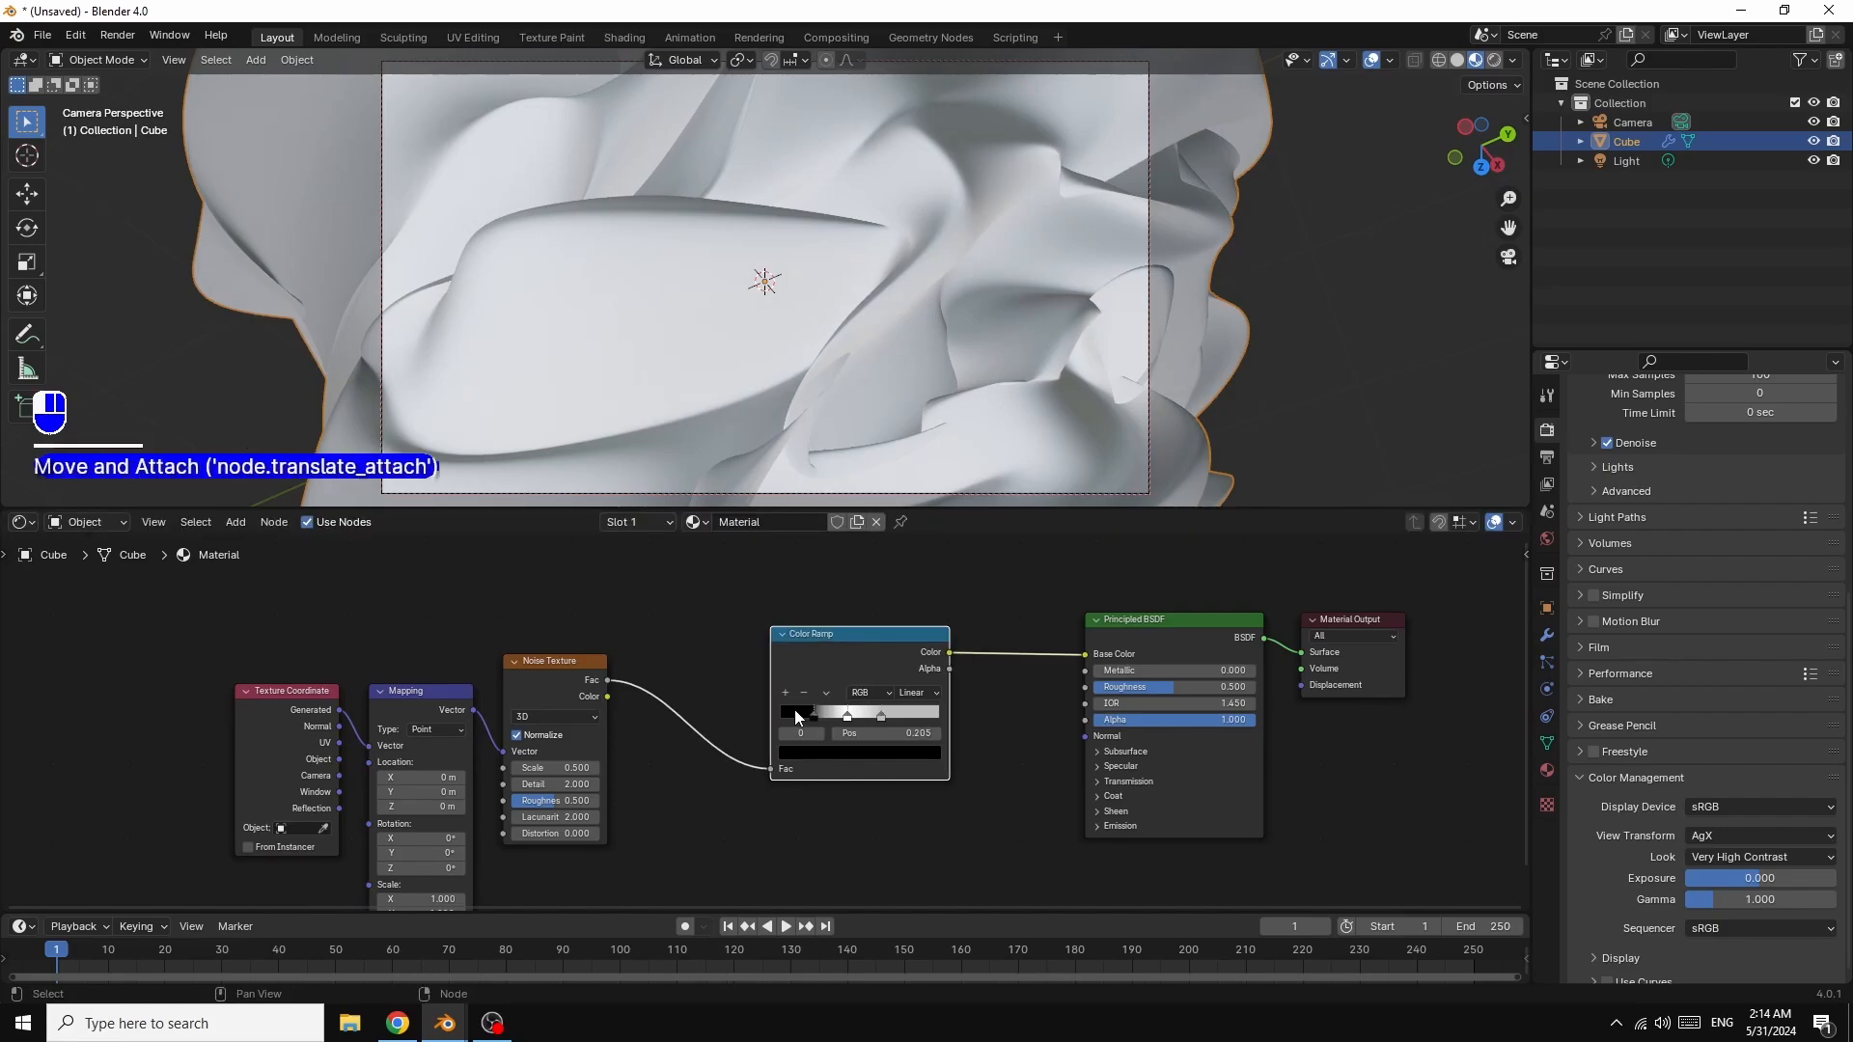
left_click(801, 753)
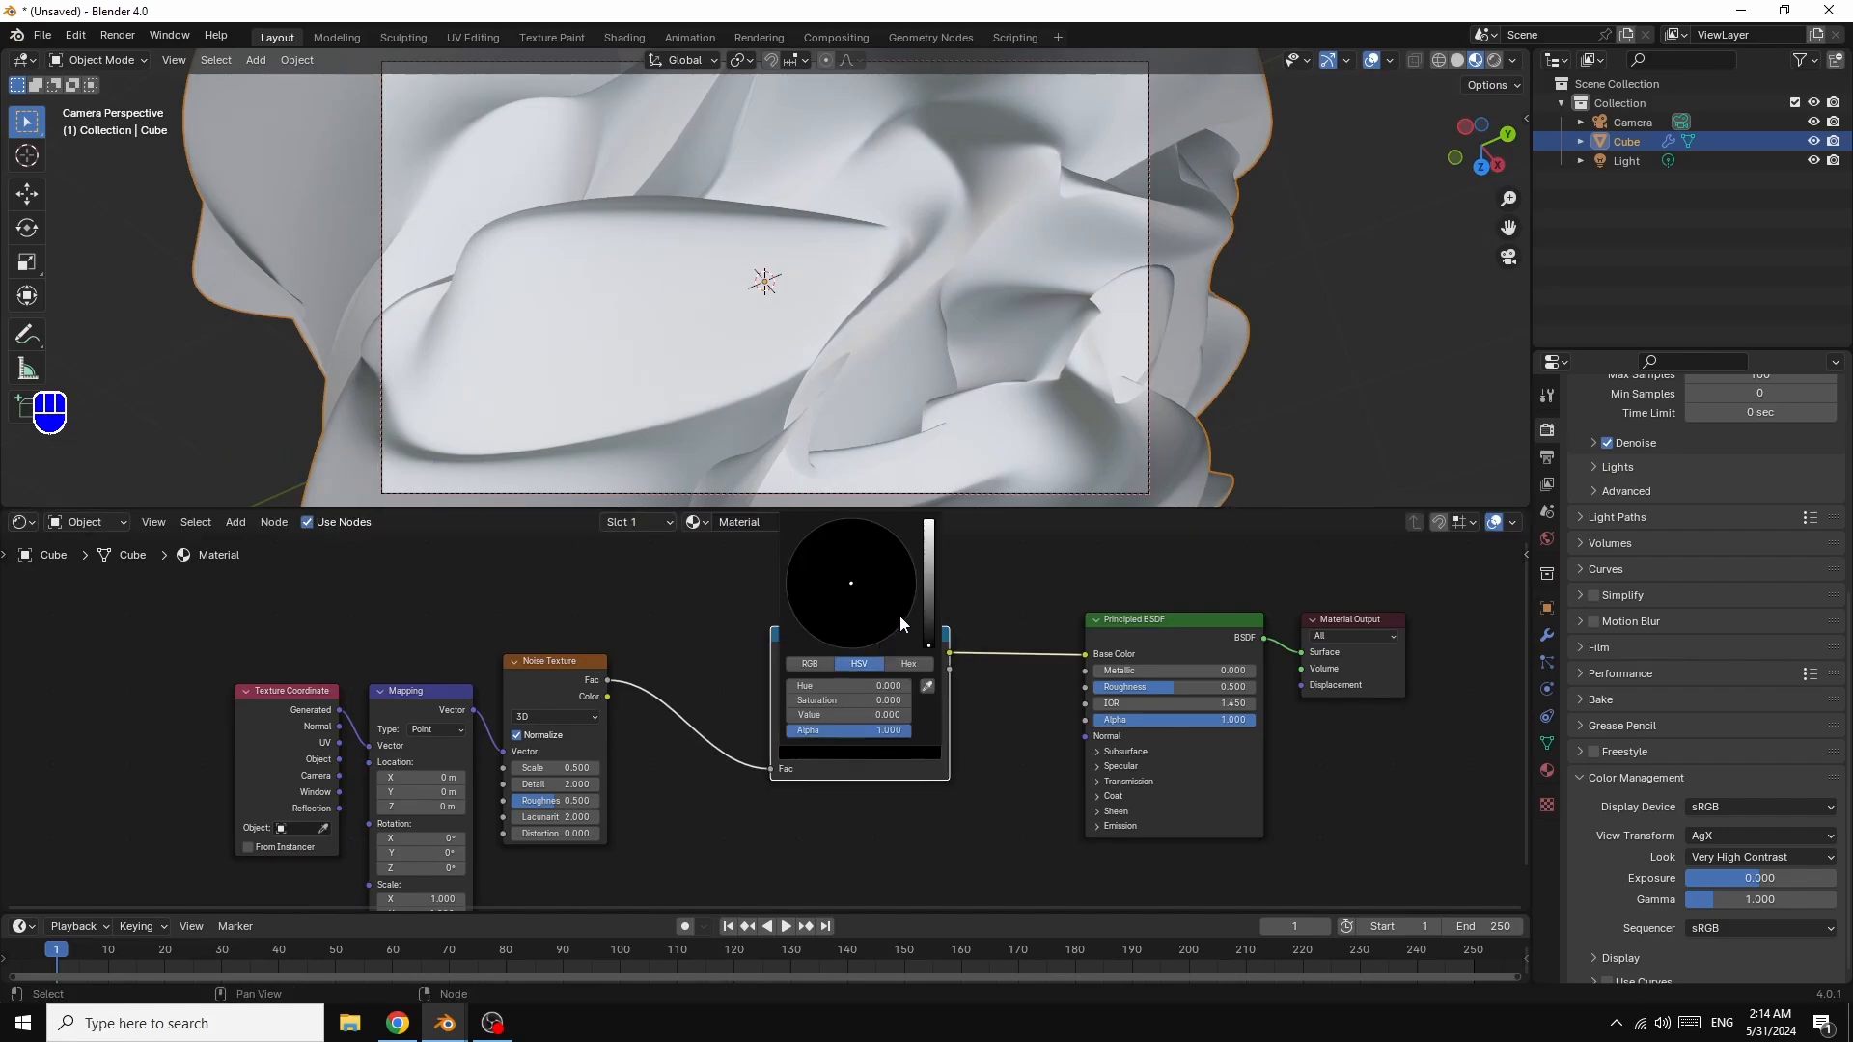
left_click_drag(934, 641, 932, 532)
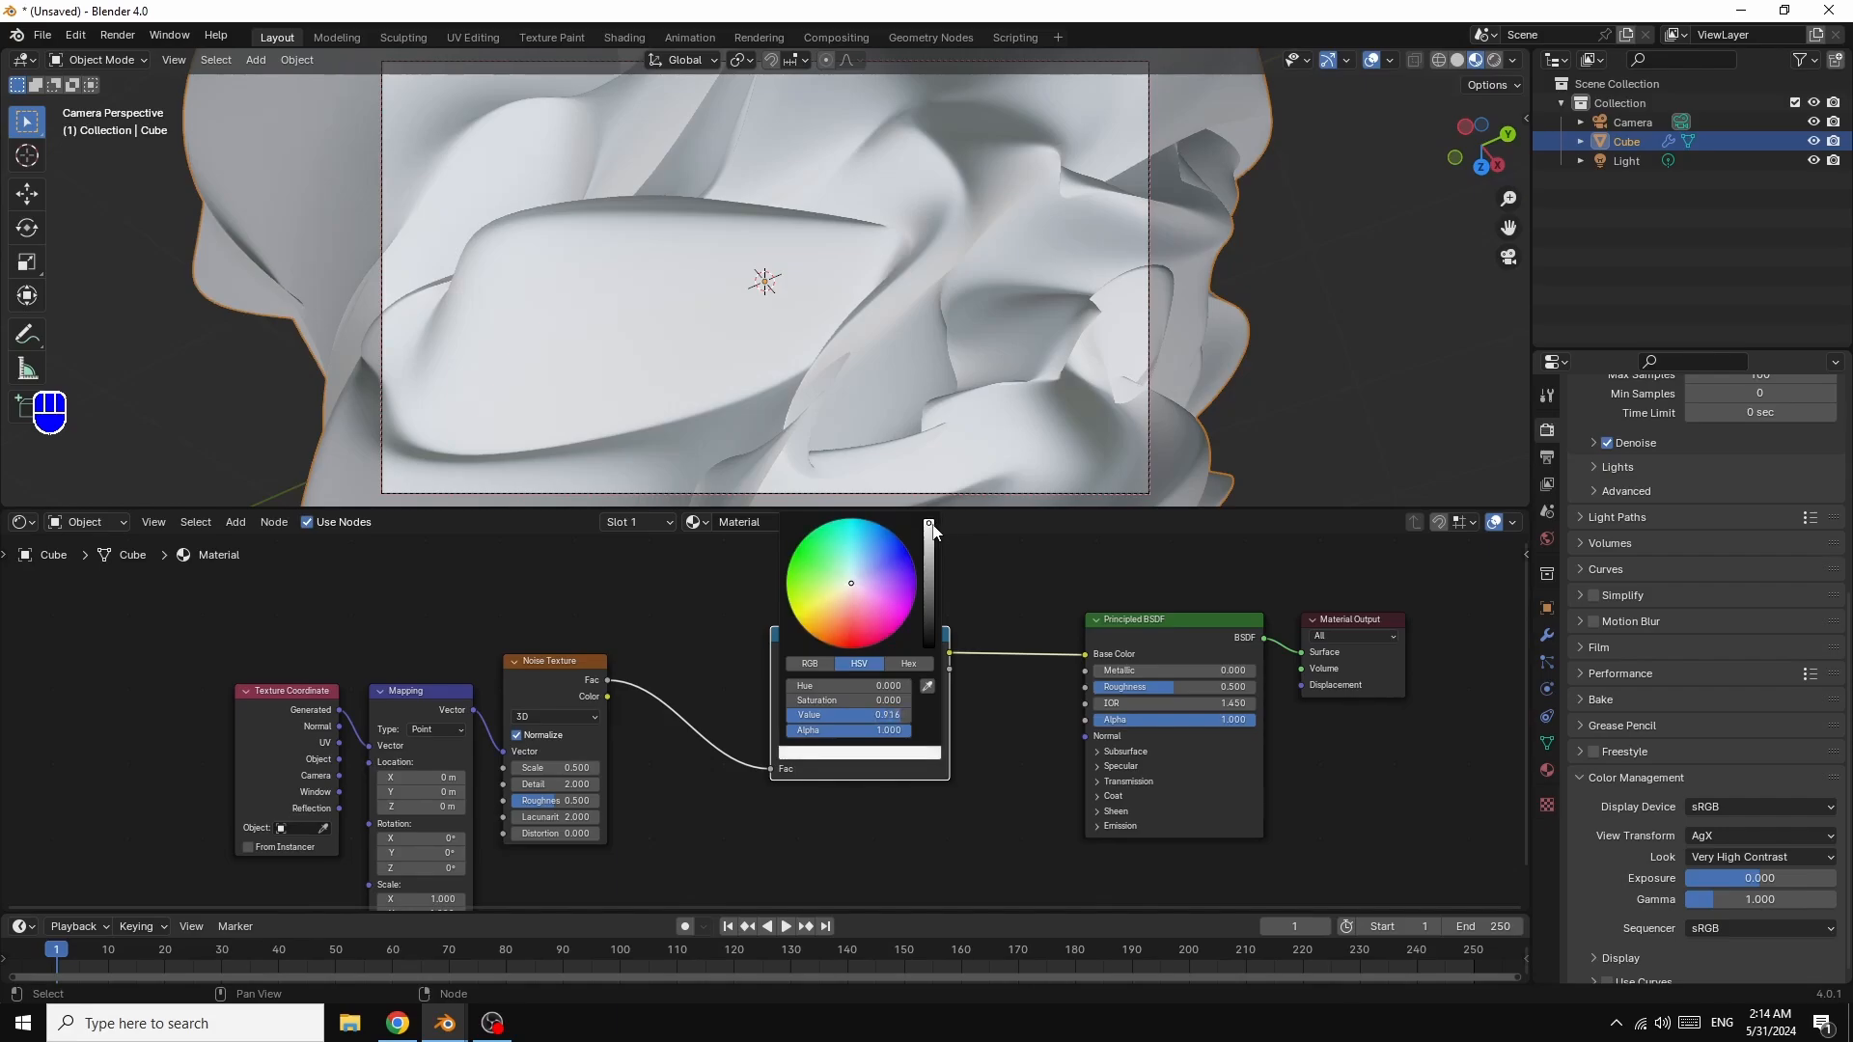
left_click_drag(854, 581, 860, 591)
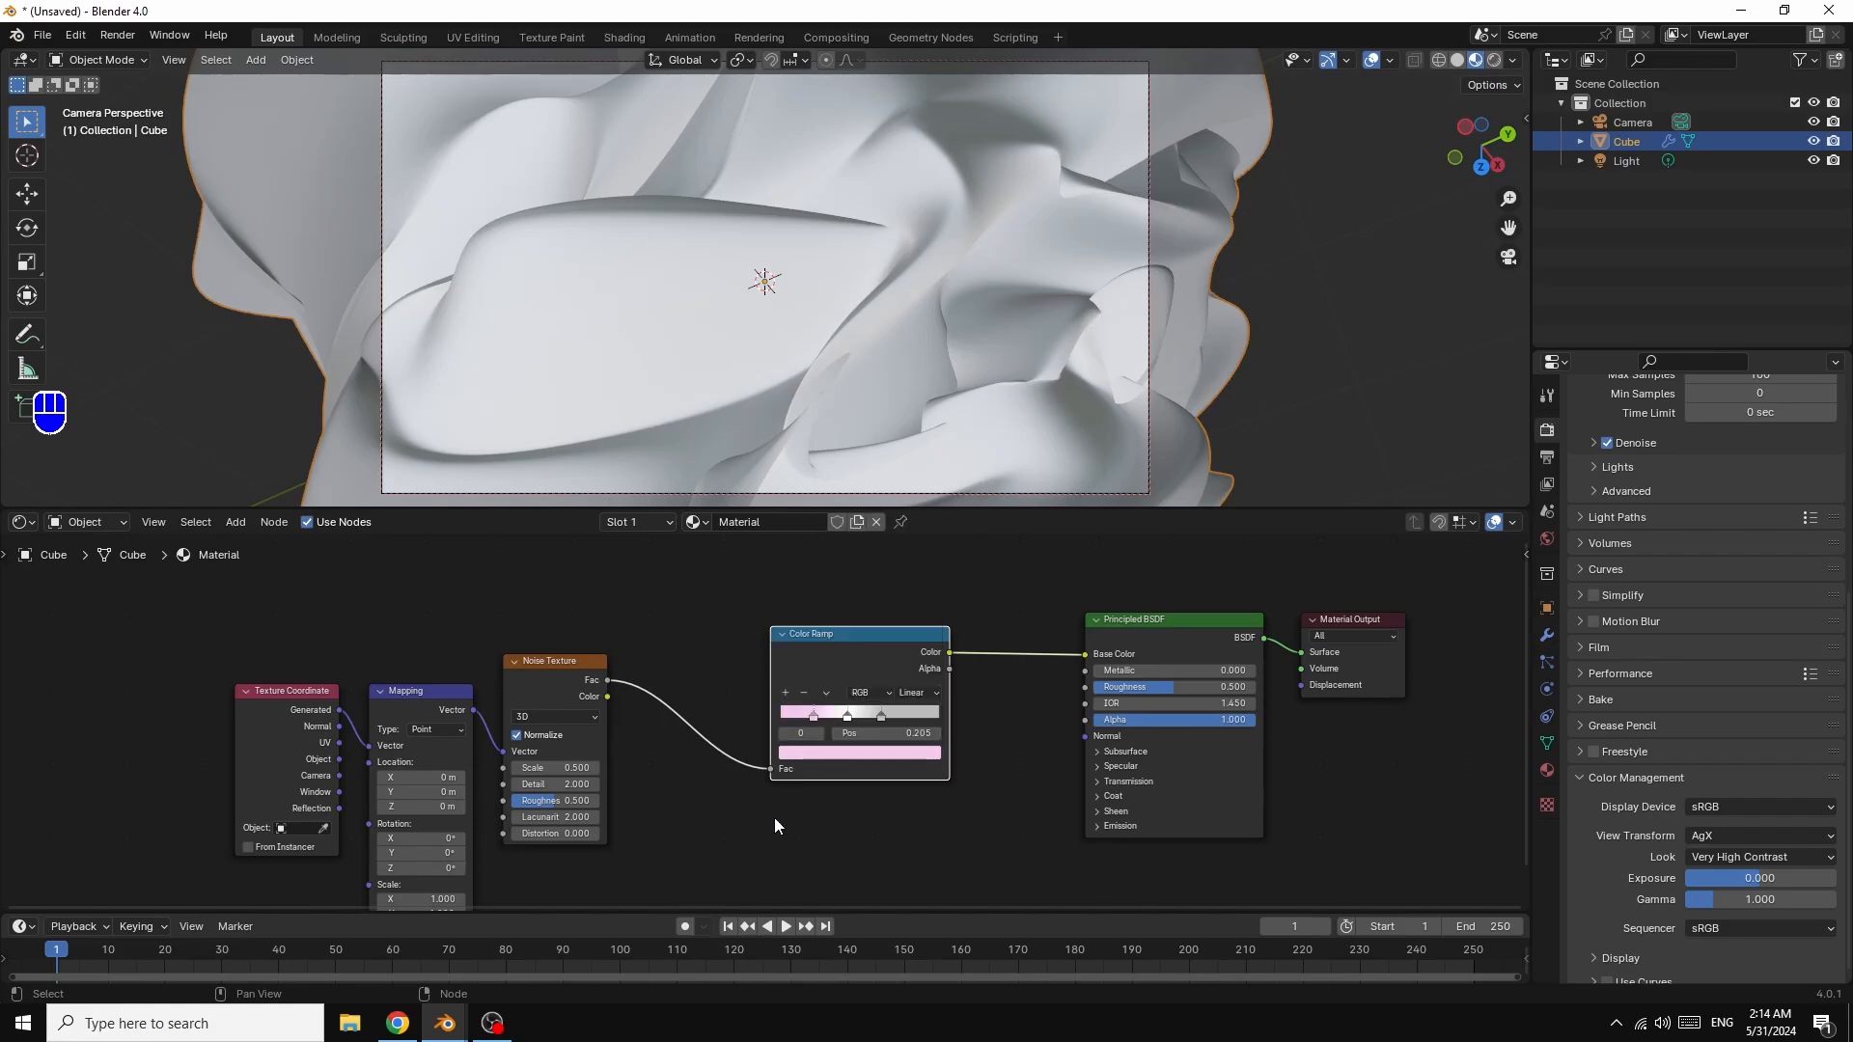
Step: Colour the grey stop a stronger pink (hue about 0.96, saturation about 0.72)
left_click(912, 710)
left_click(908, 756)
left_click_drag(849, 582, 855, 606)
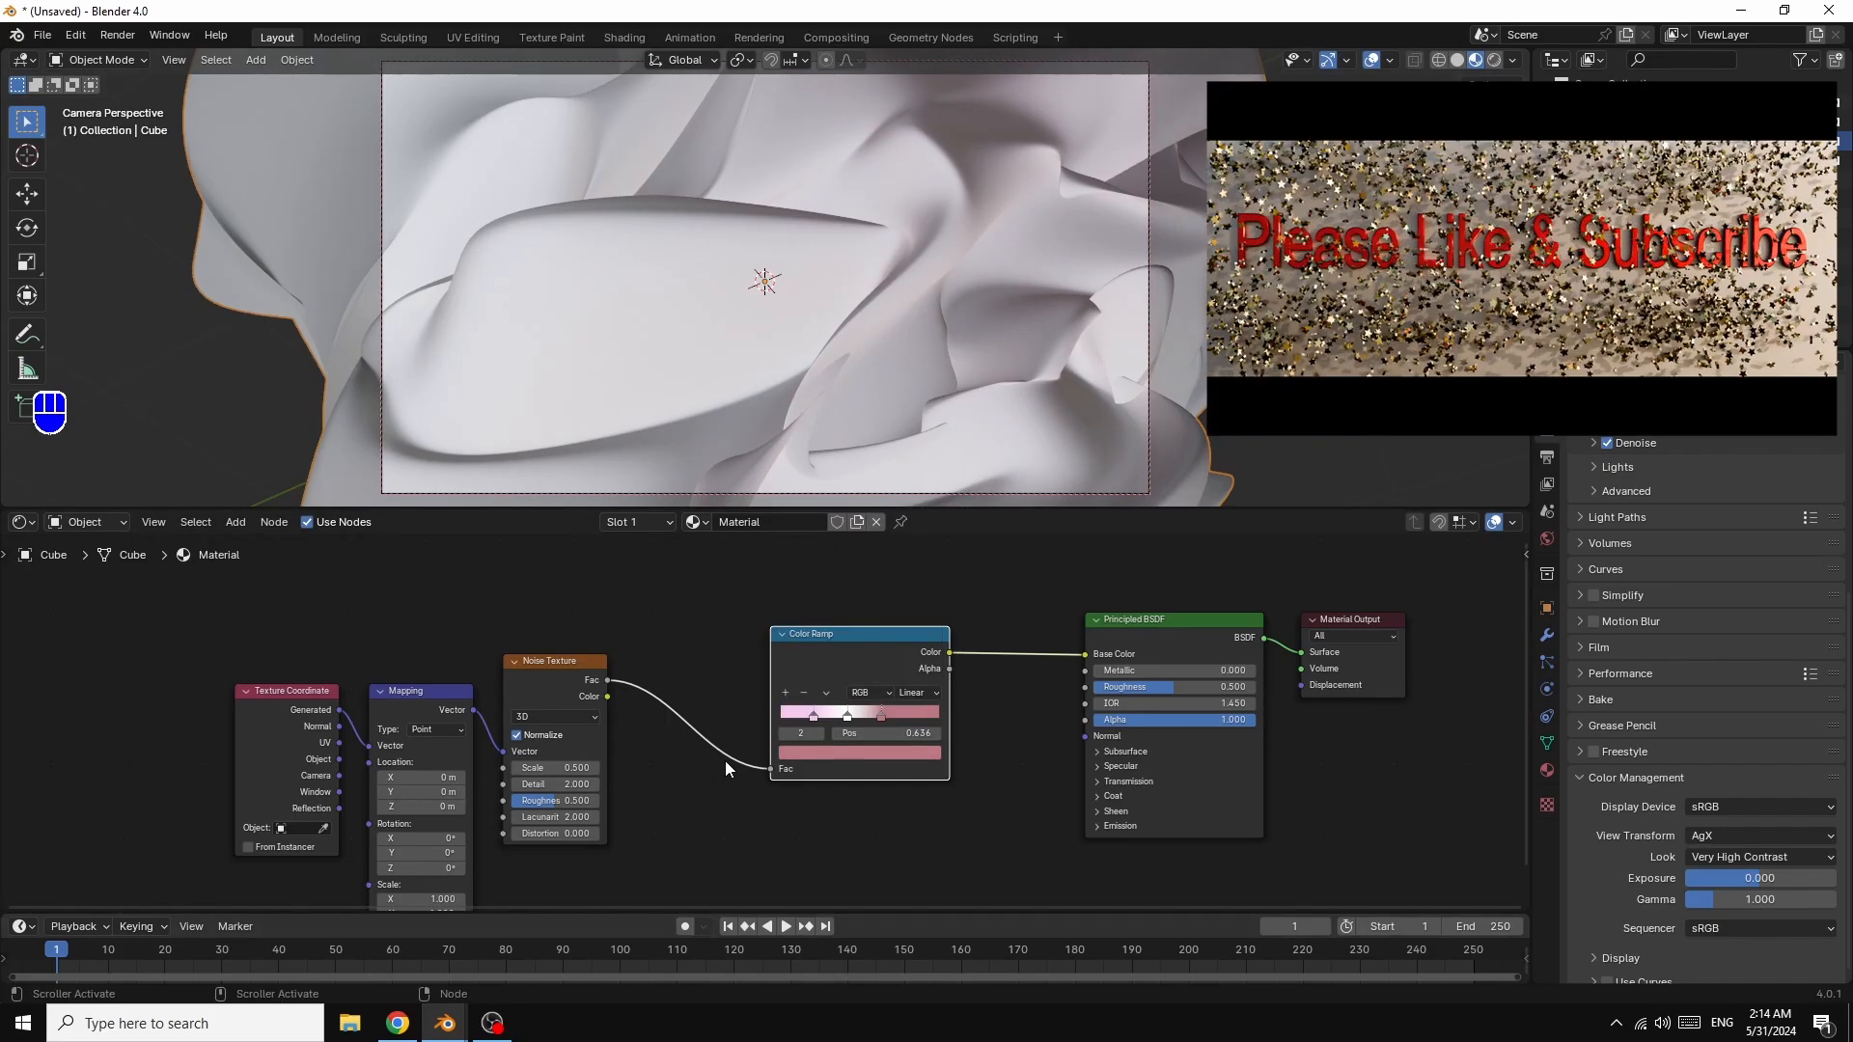
Step: Switch the viewport to rendered shading and nudge the pink ramp stops slightly right
left_click(1494, 61)
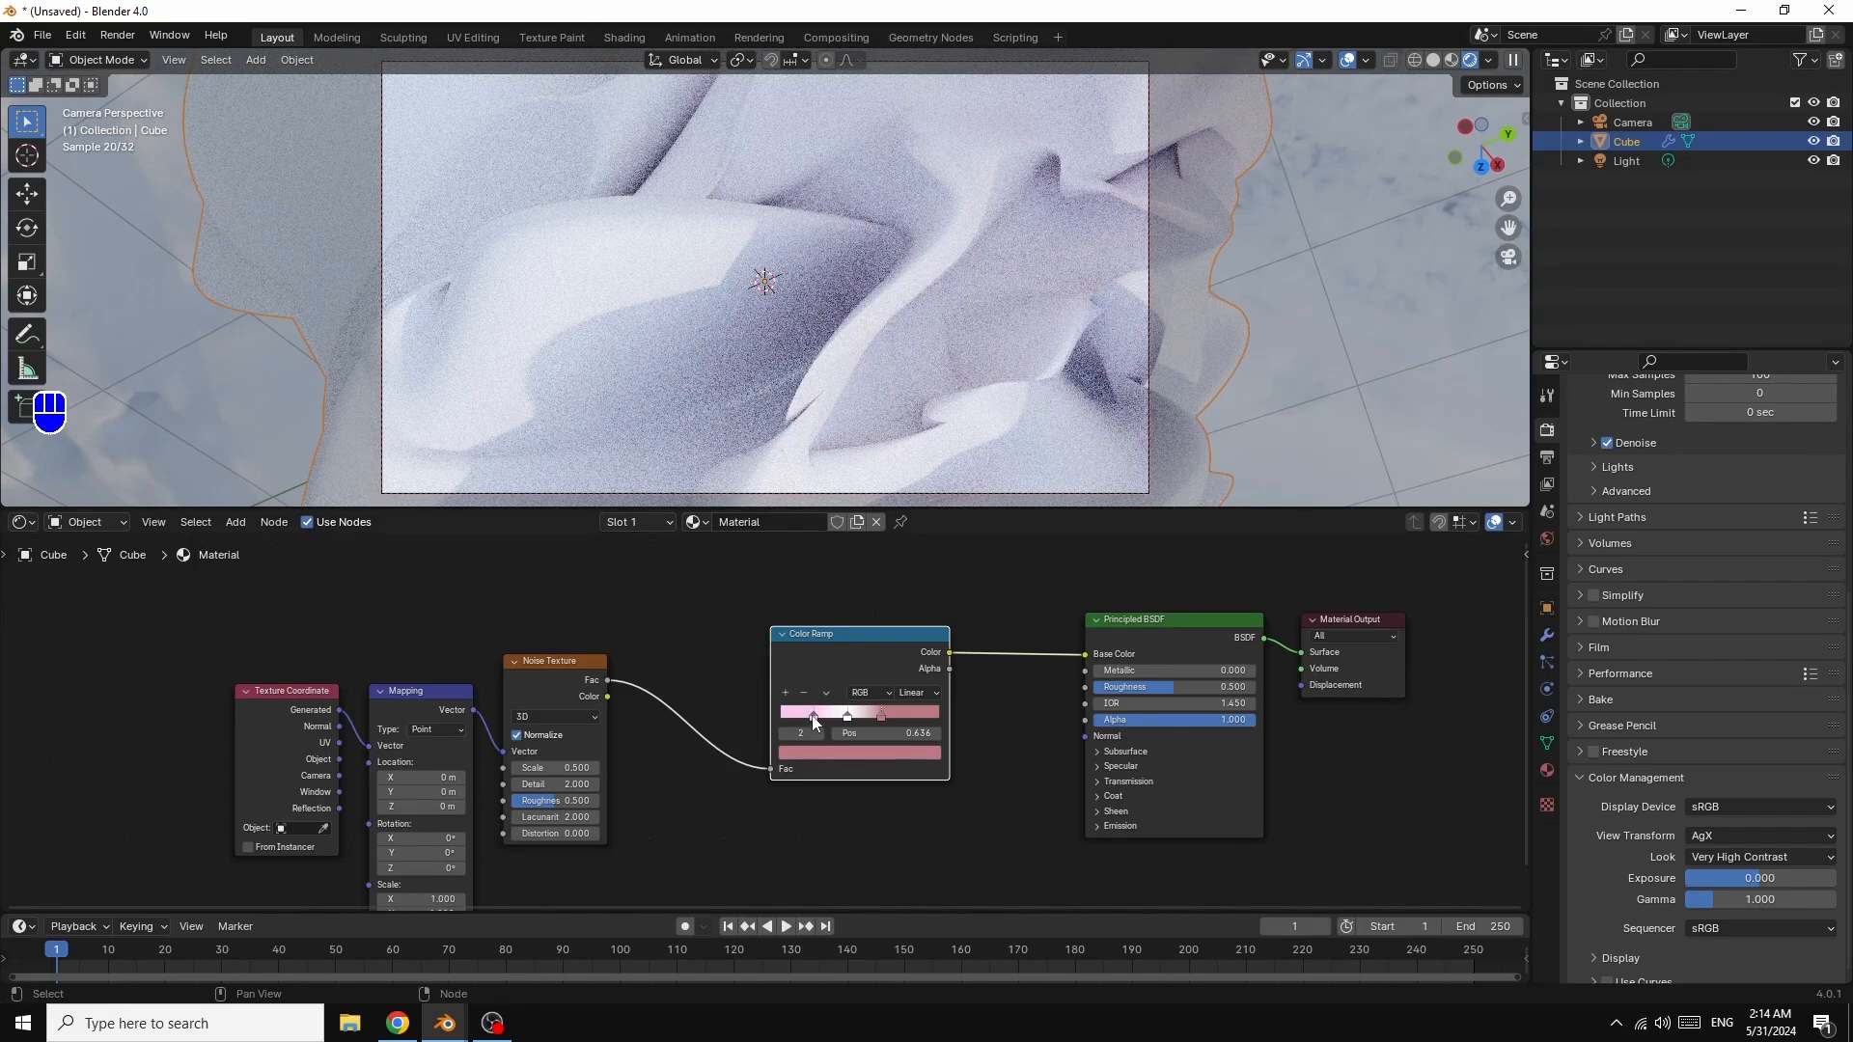
left_click_drag(814, 719, 866, 716)
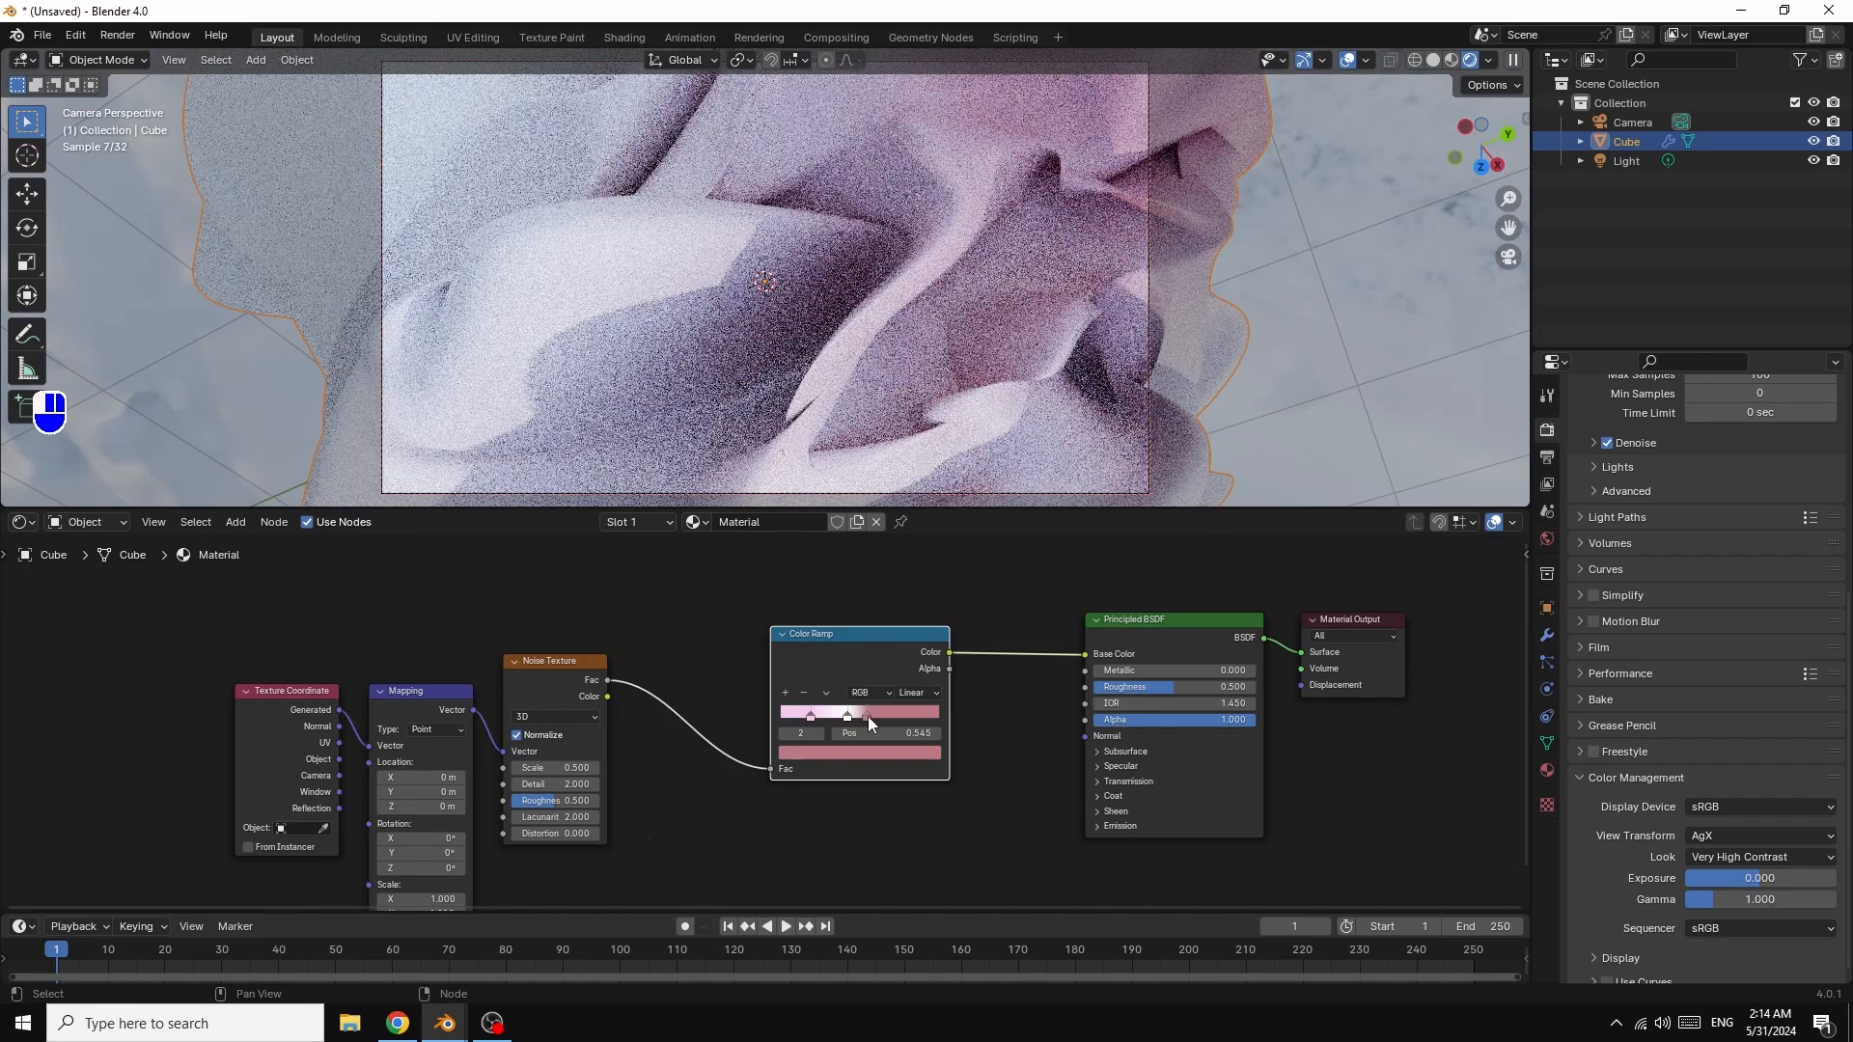
mouse_move(866, 716)
left_mouse_down()
mouse_move(802, 716)
mouse_move(884, 716)
left_mouse_up()
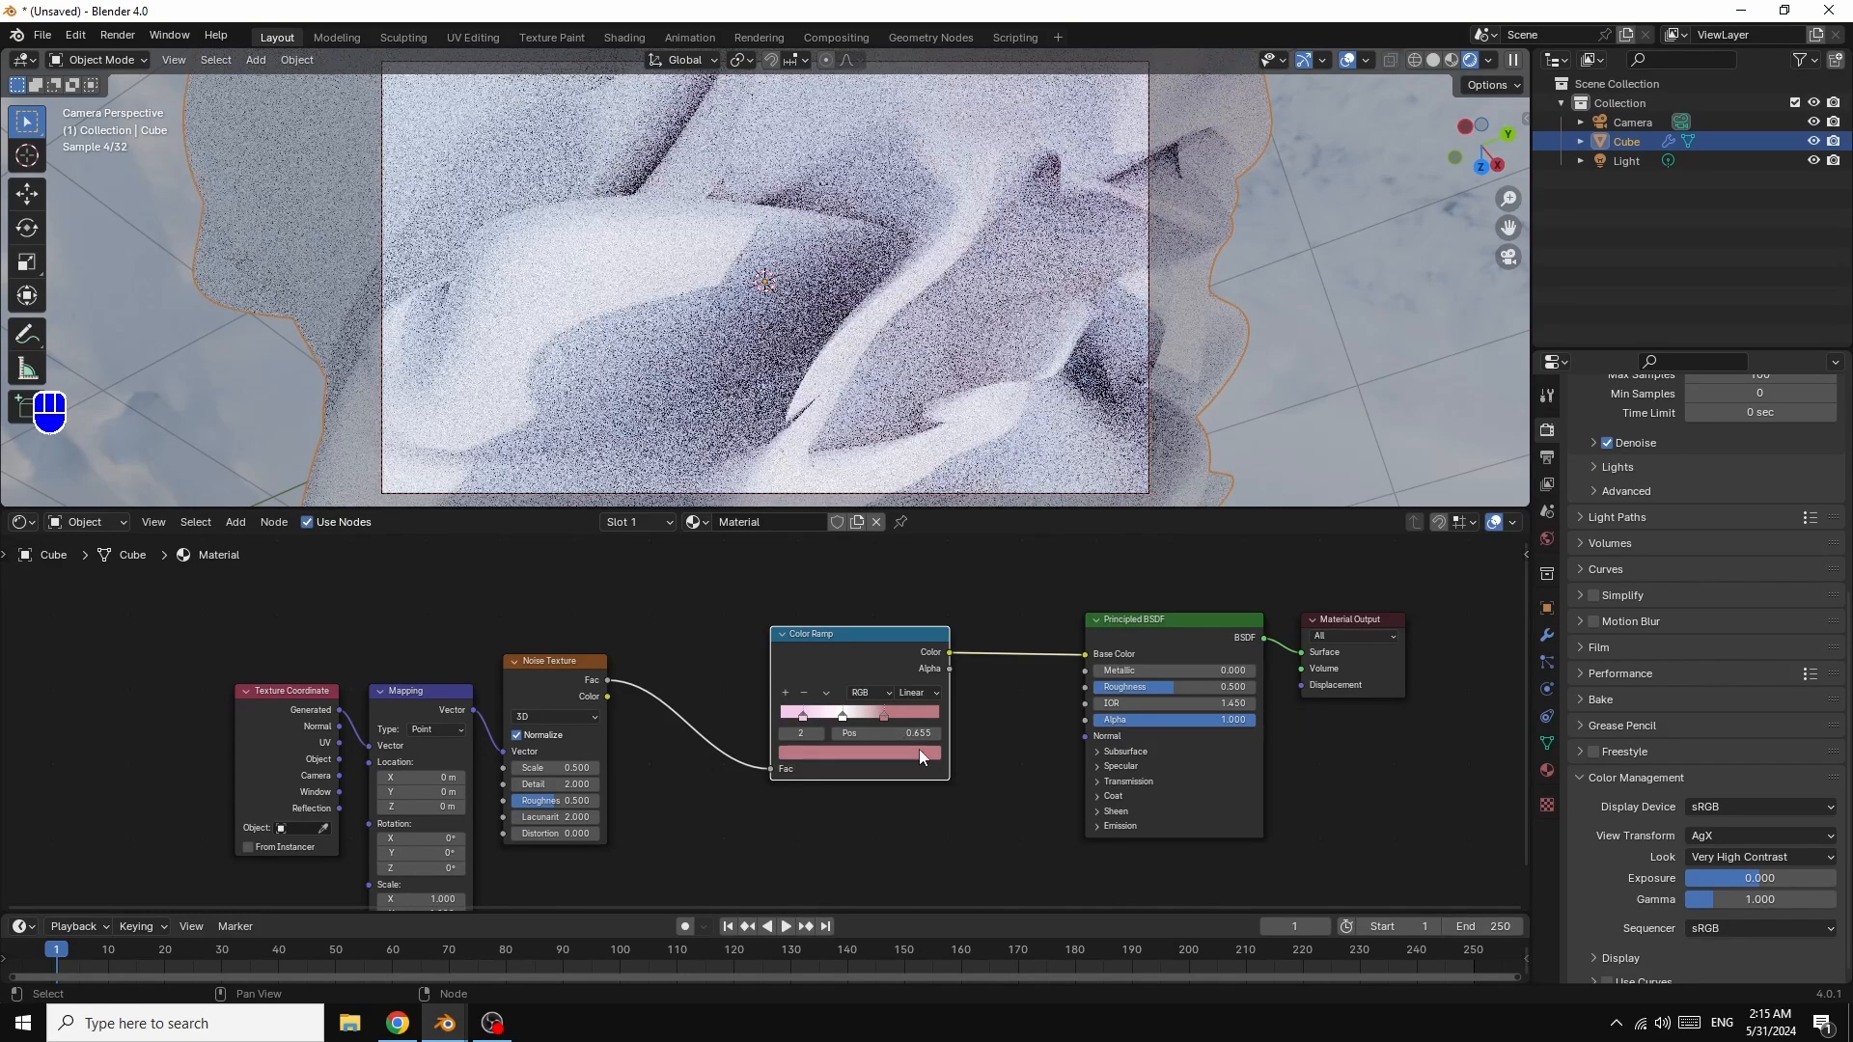
Step: Deepen the pink stop to hue 0.978, saturation 0.815 and move it left to 0.586
left_click(903, 751)
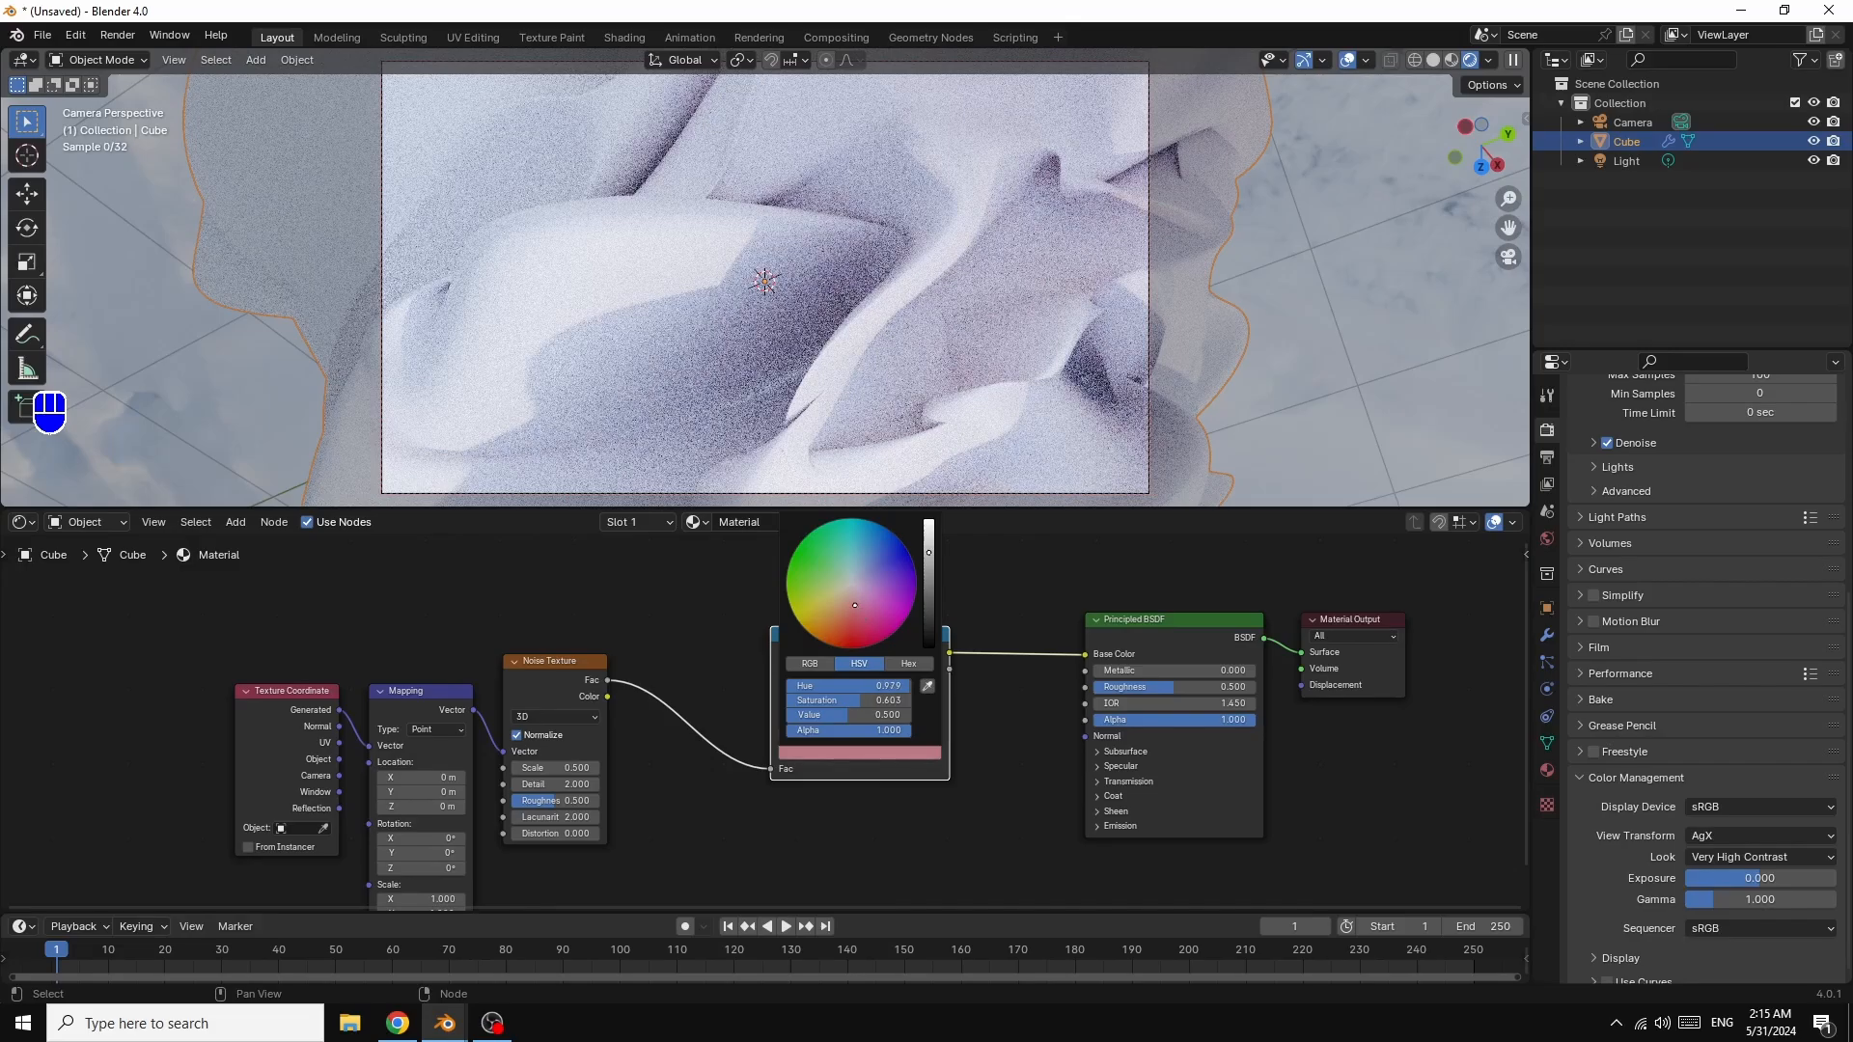
left_click_drag(855, 605, 855, 617)
left_click_drag(856, 616, 858, 617)
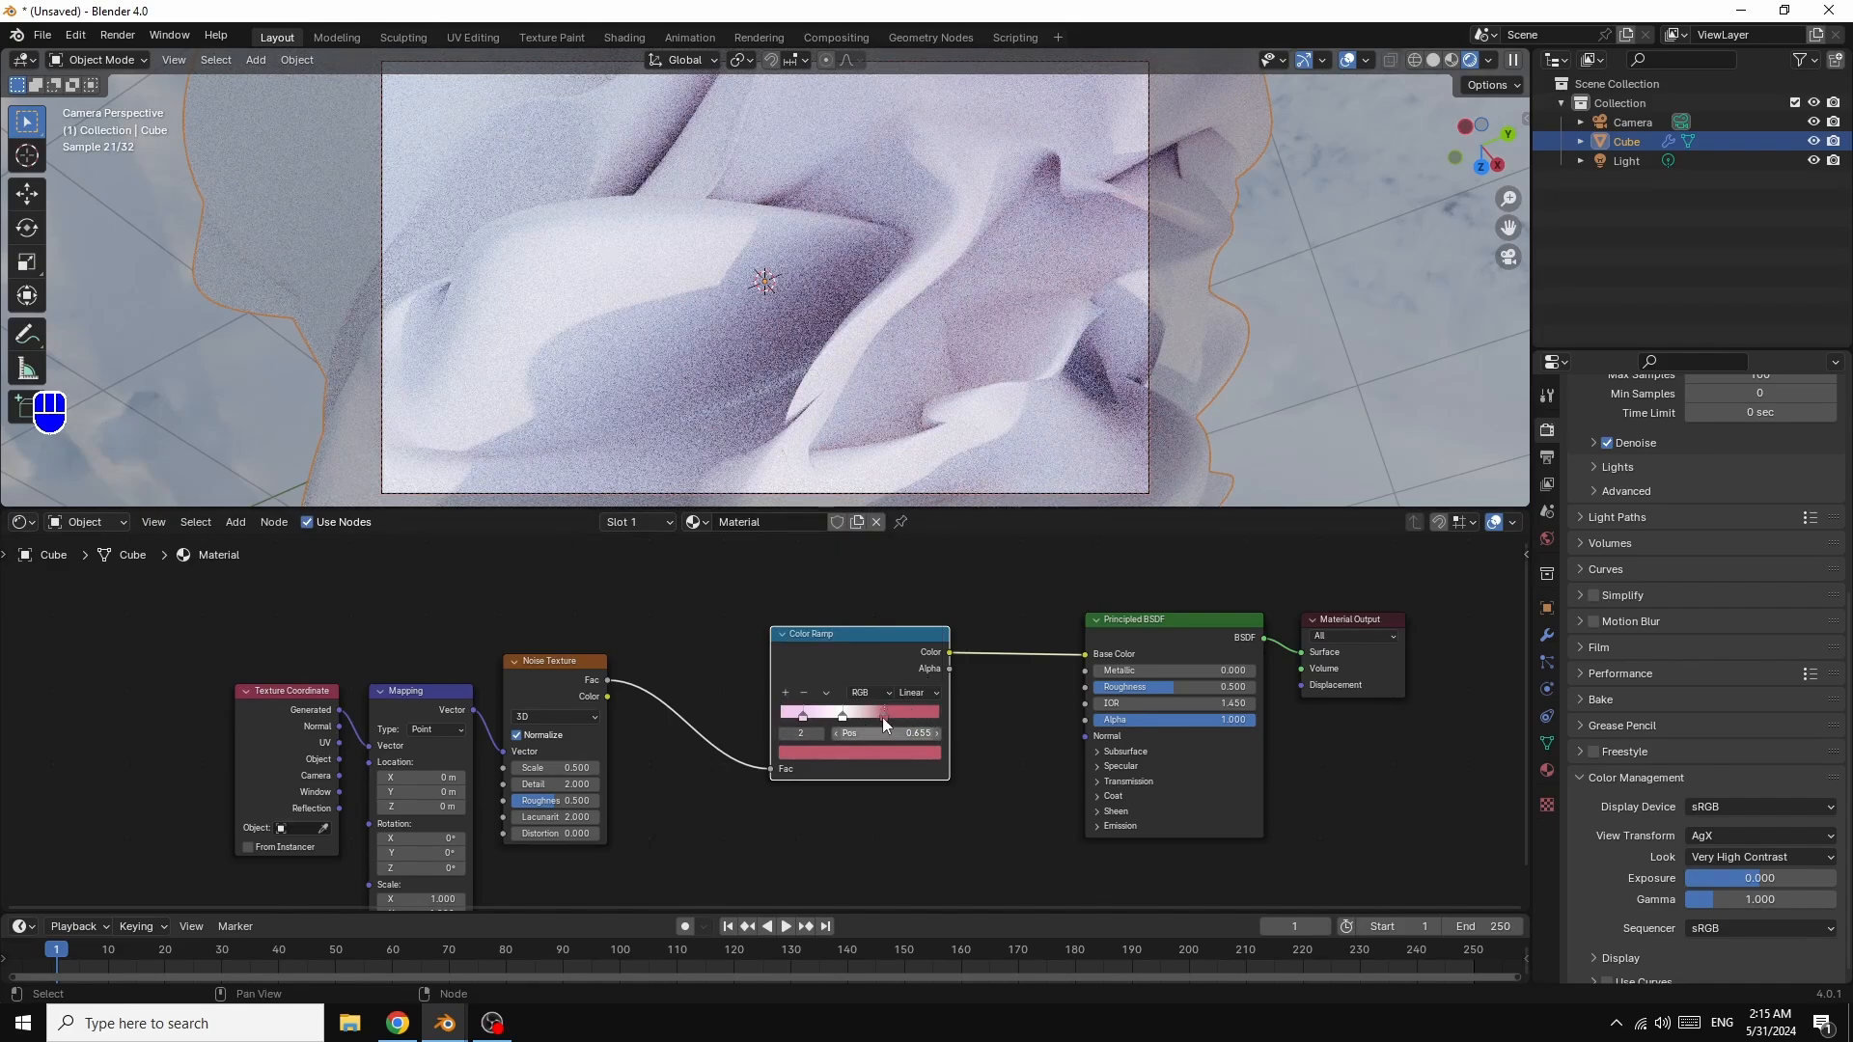
left_click_drag(882, 716, 871, 720)
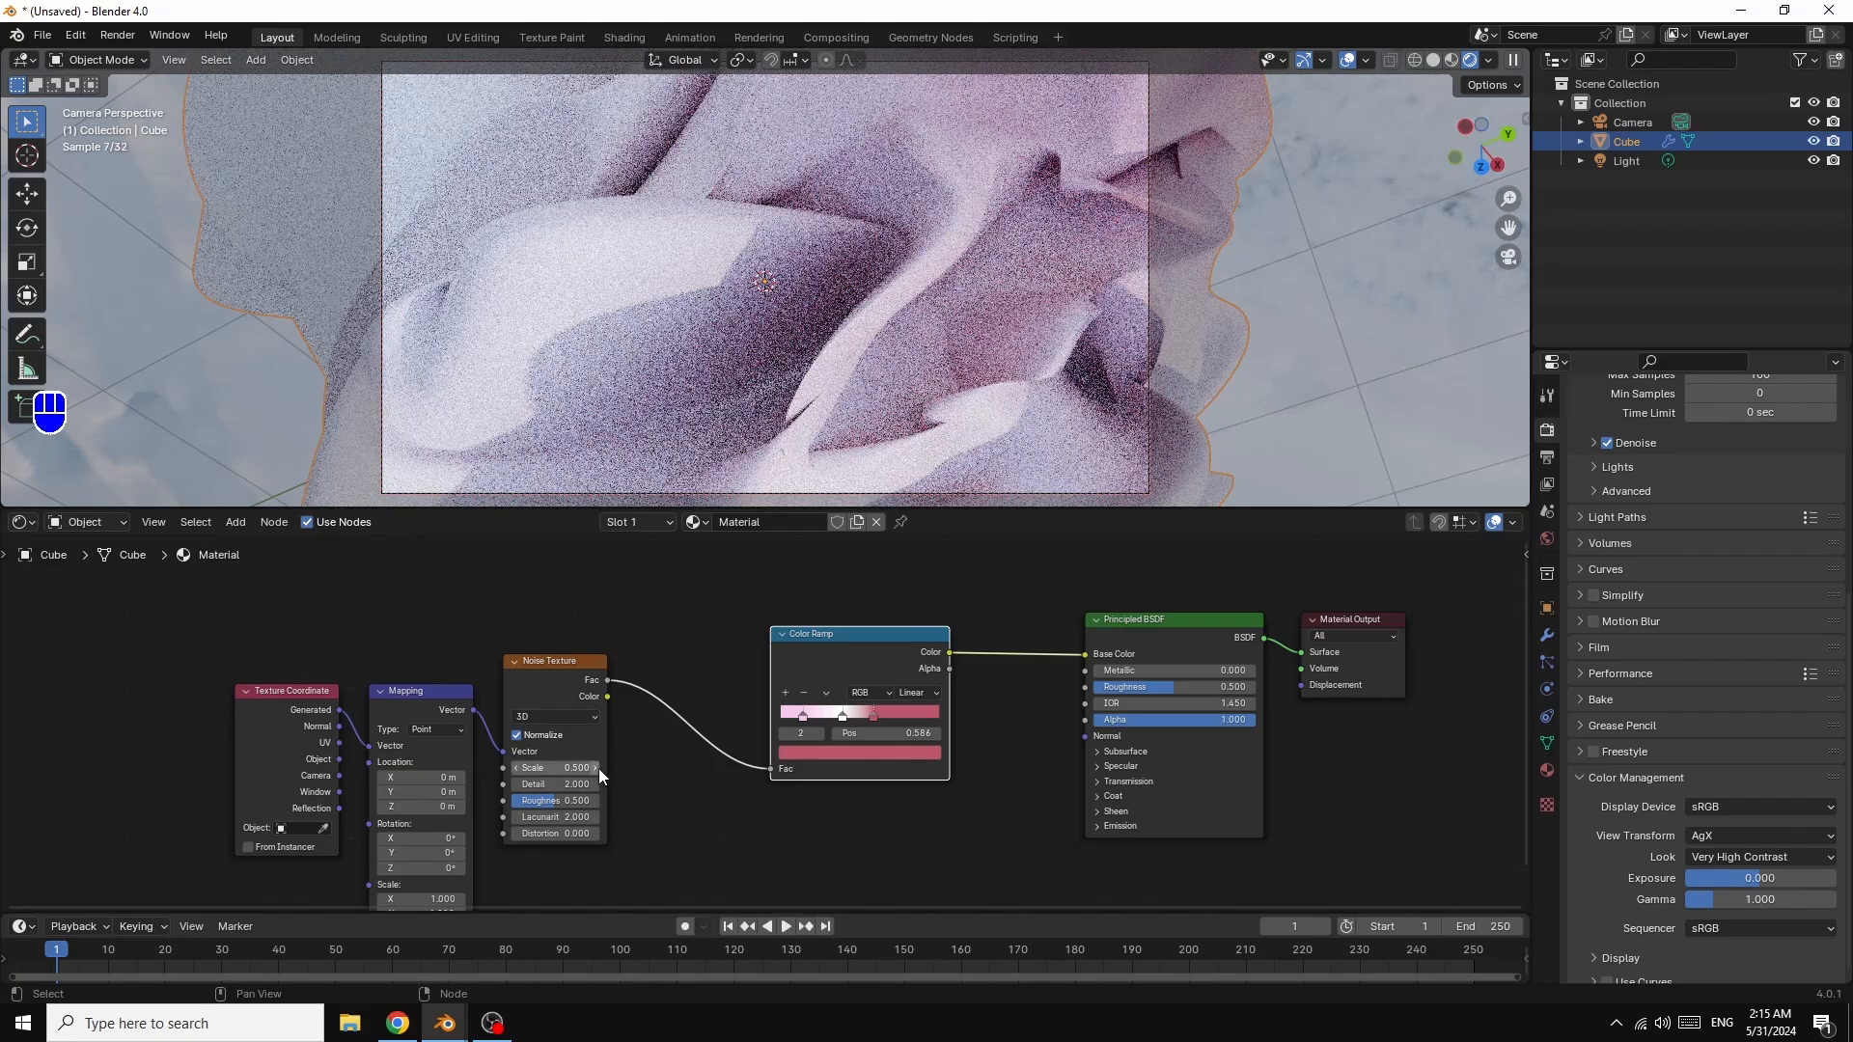
Step: Raise the Noise Scale to 0.700, shift a ramp stop, and orbit to reframe the blob
left_click(594, 768)
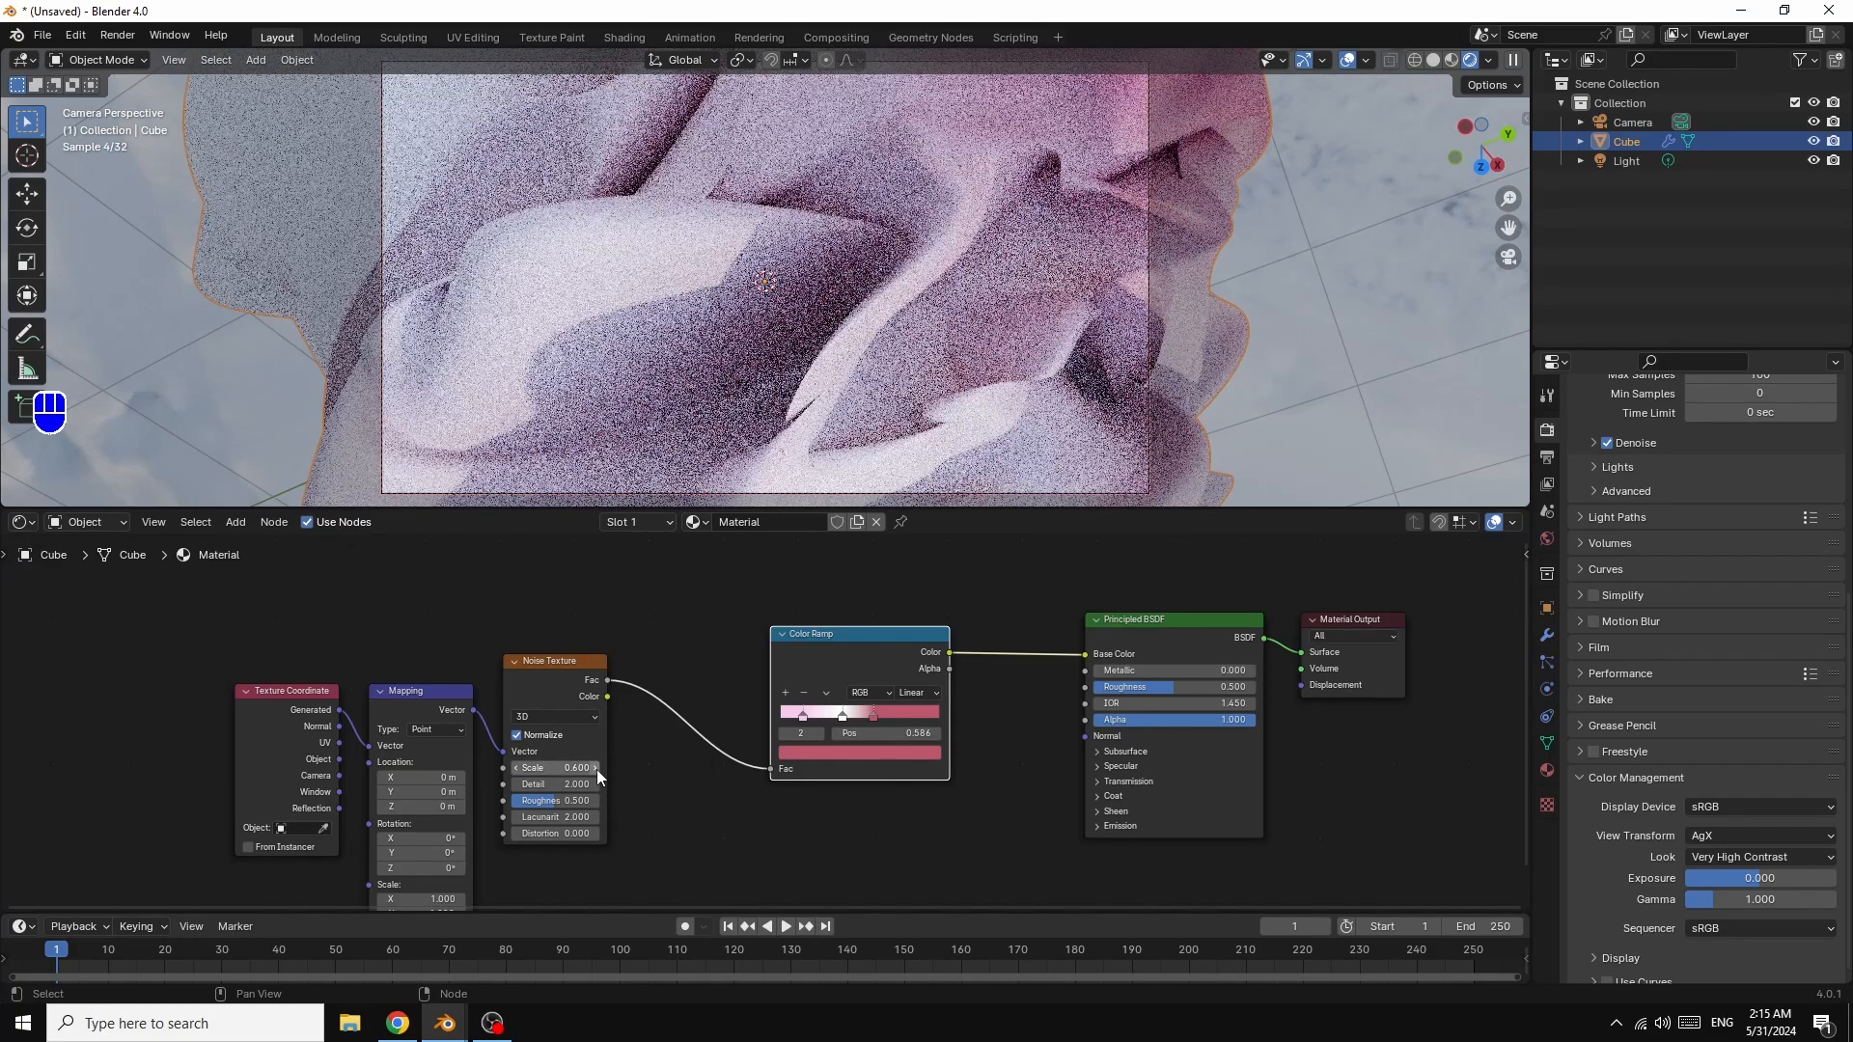
left_click(596, 768)
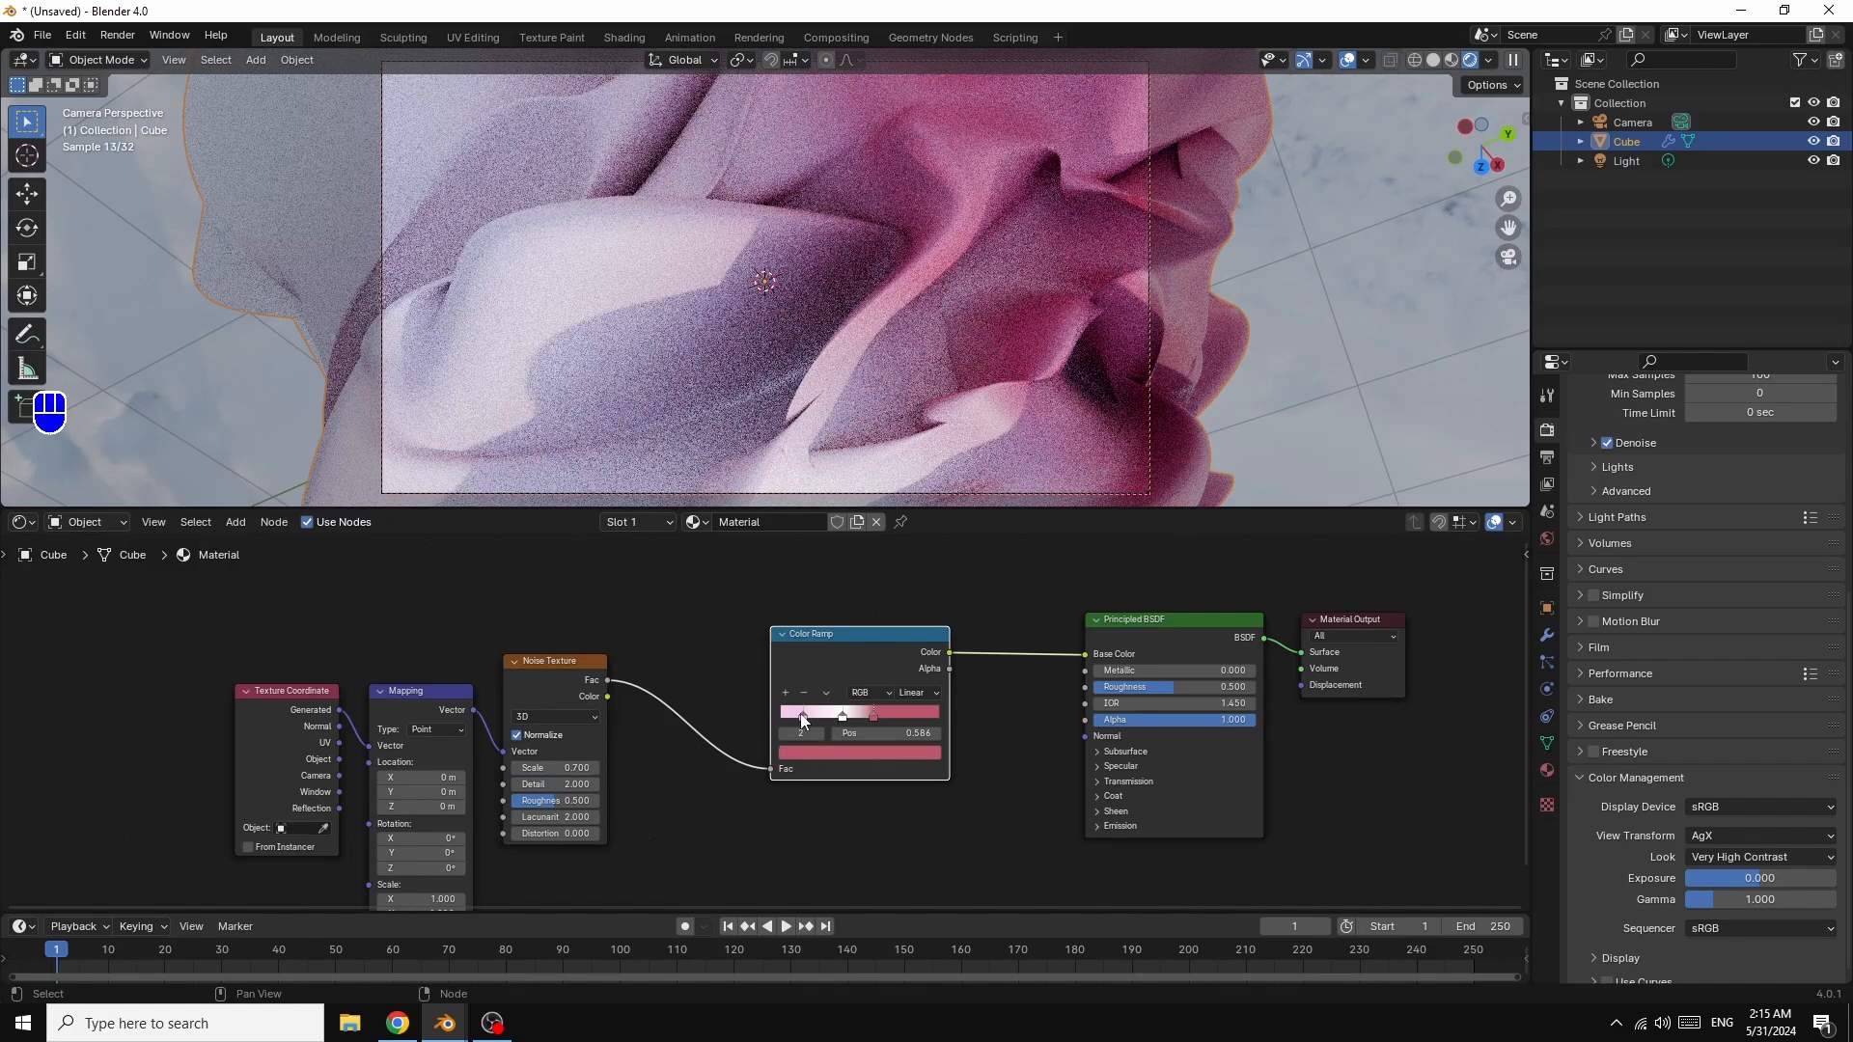
left_click_drag(873, 720, 828, 718)
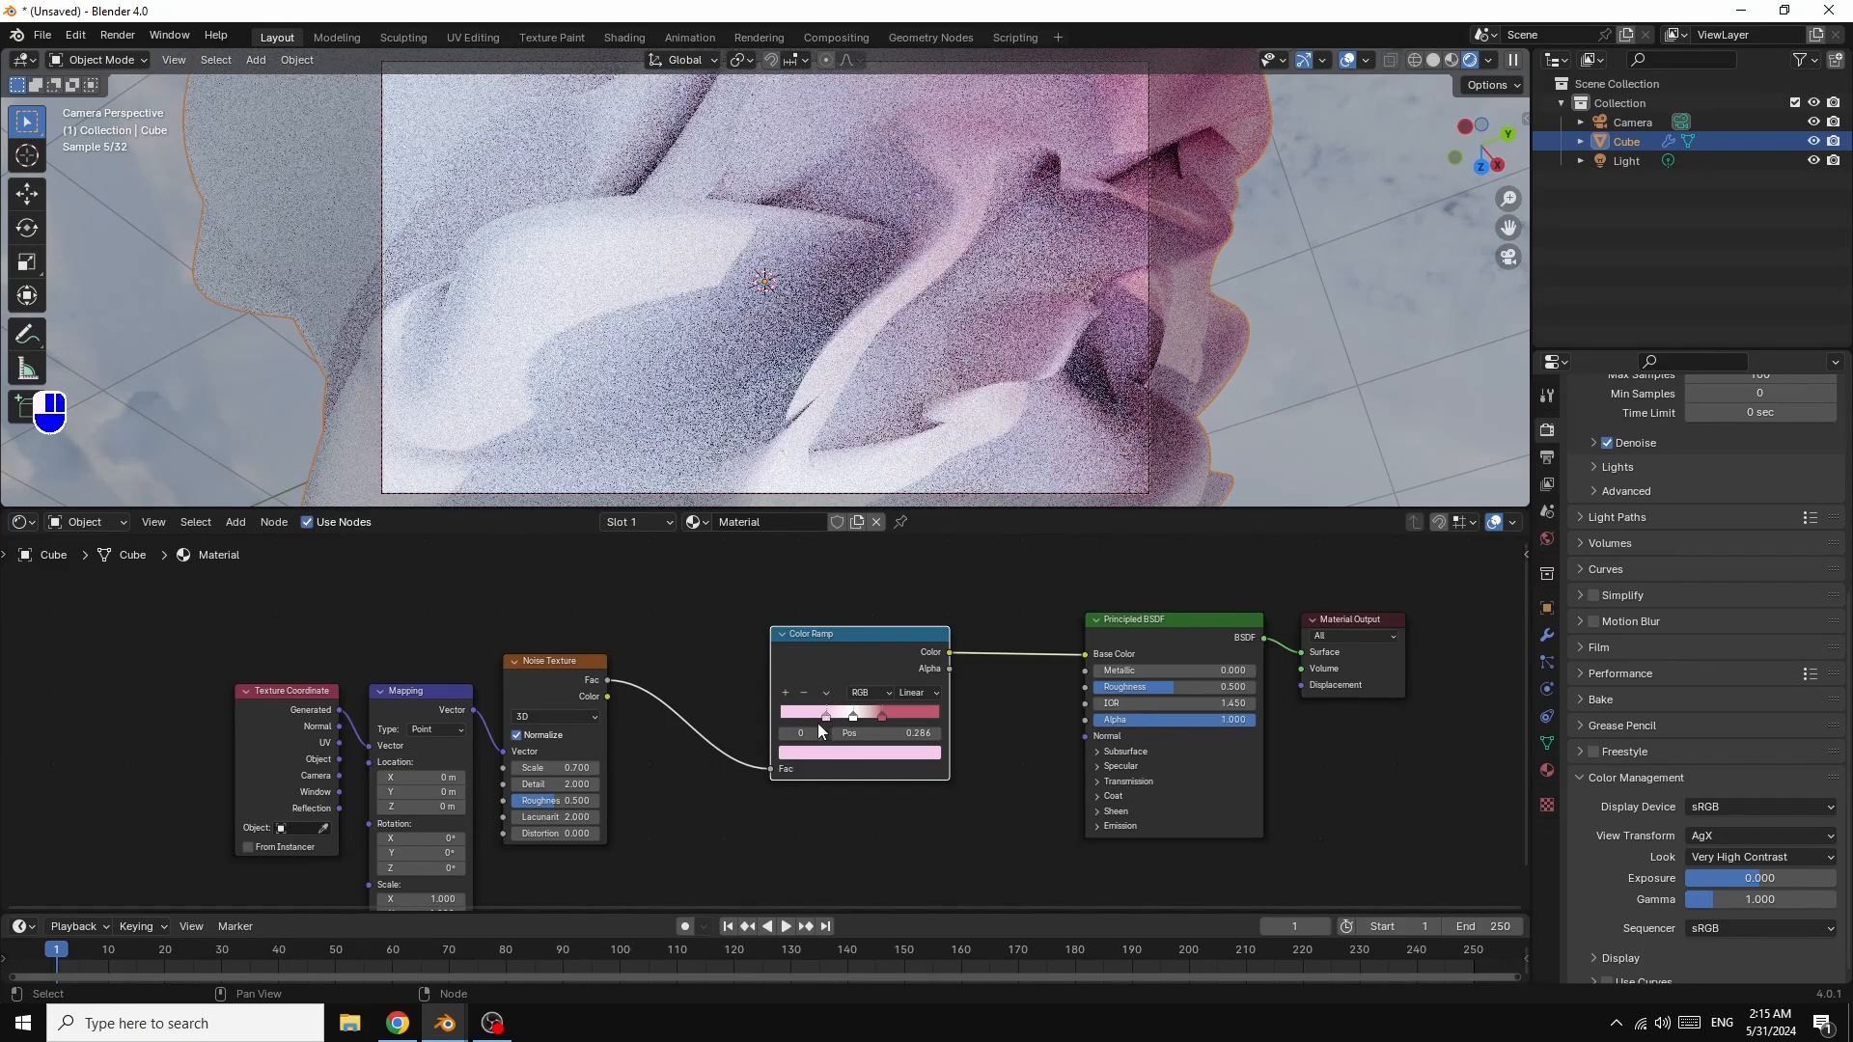
left_click_drag(1462, 170, 1338, 151)
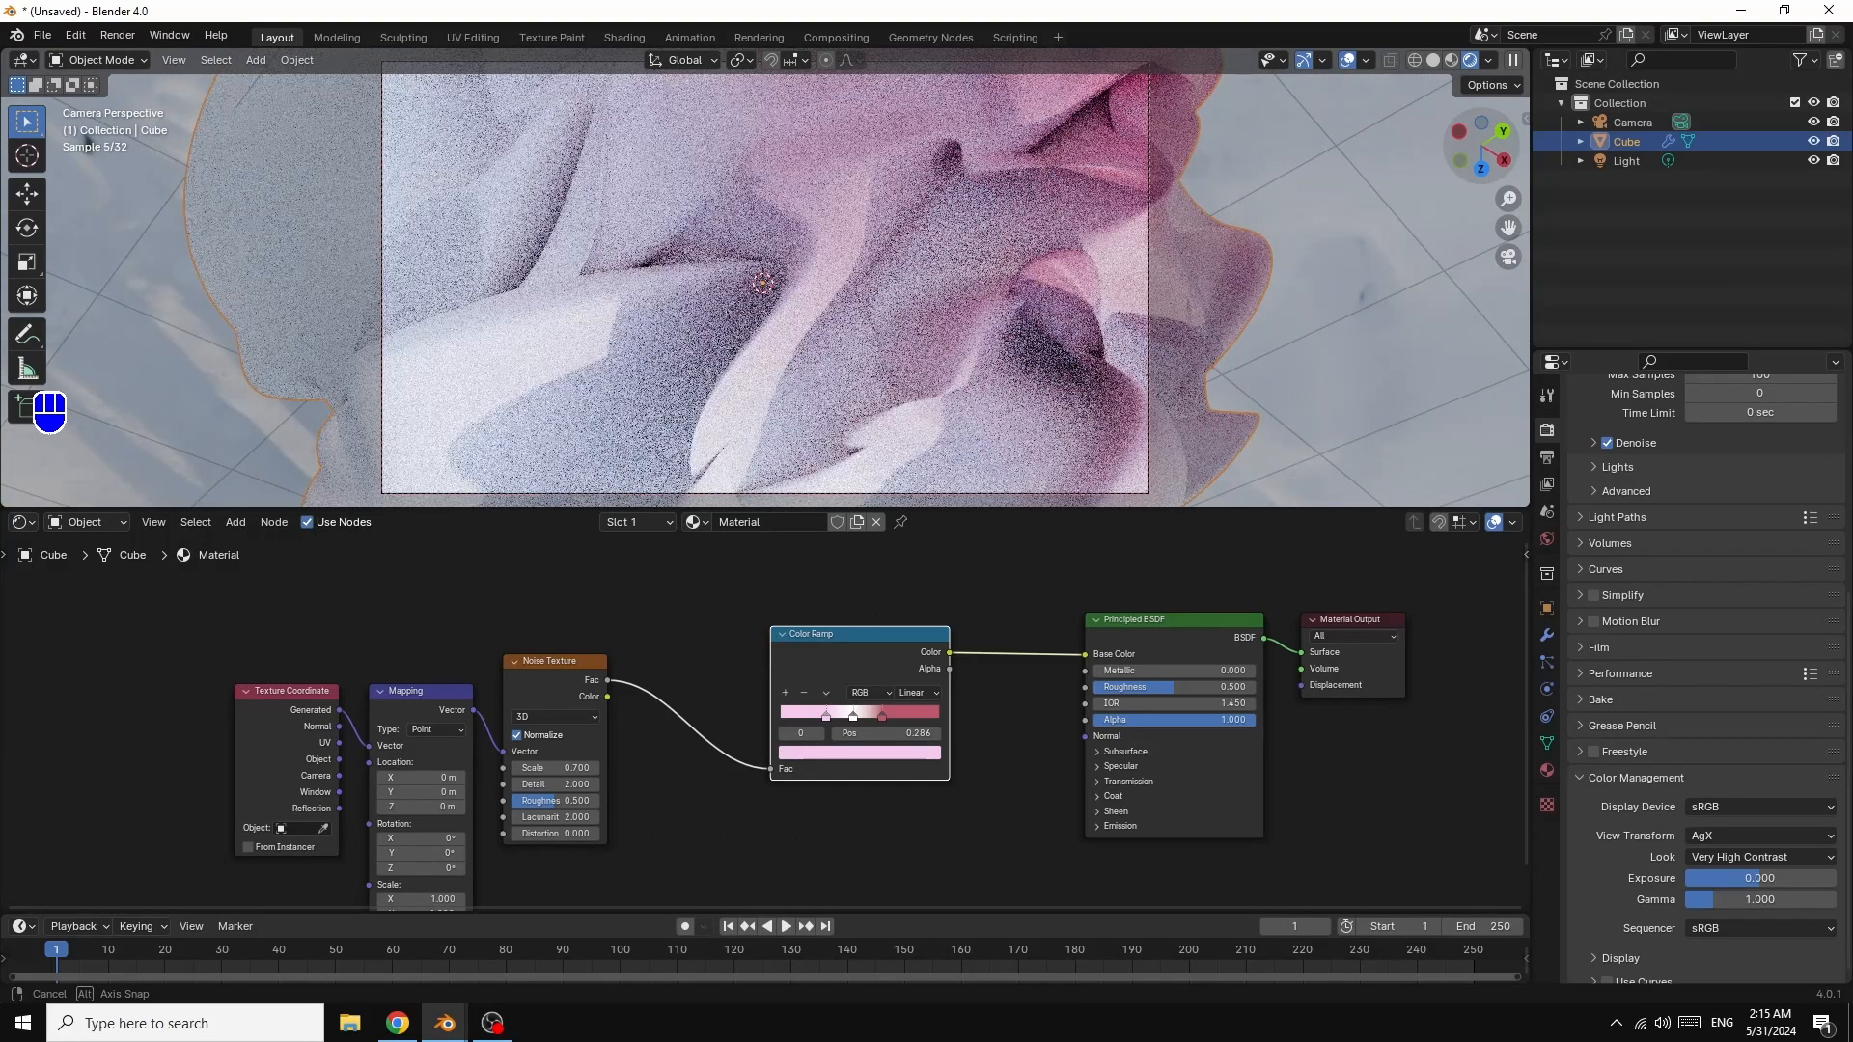
Step: Set the Color Ramp interpolation to Ease and move the active stop left to 0.232
left_click(912, 692)
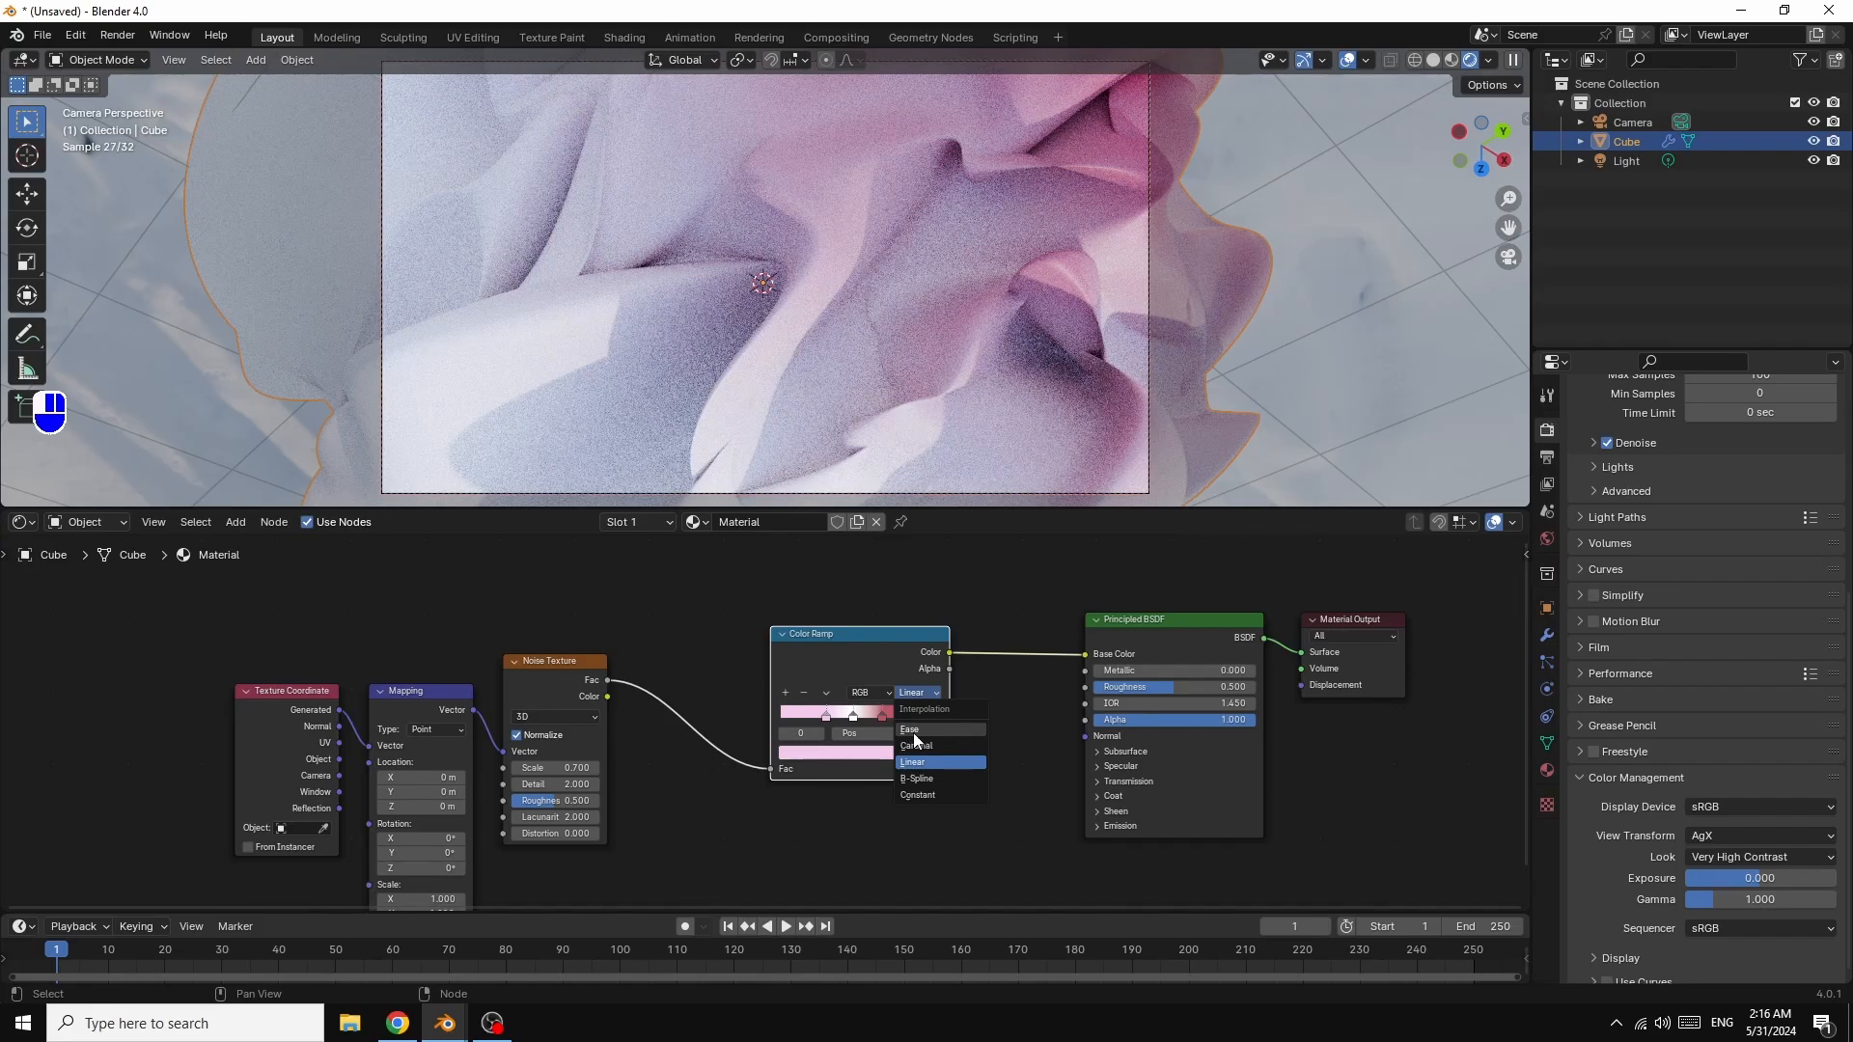
left_click(913, 730)
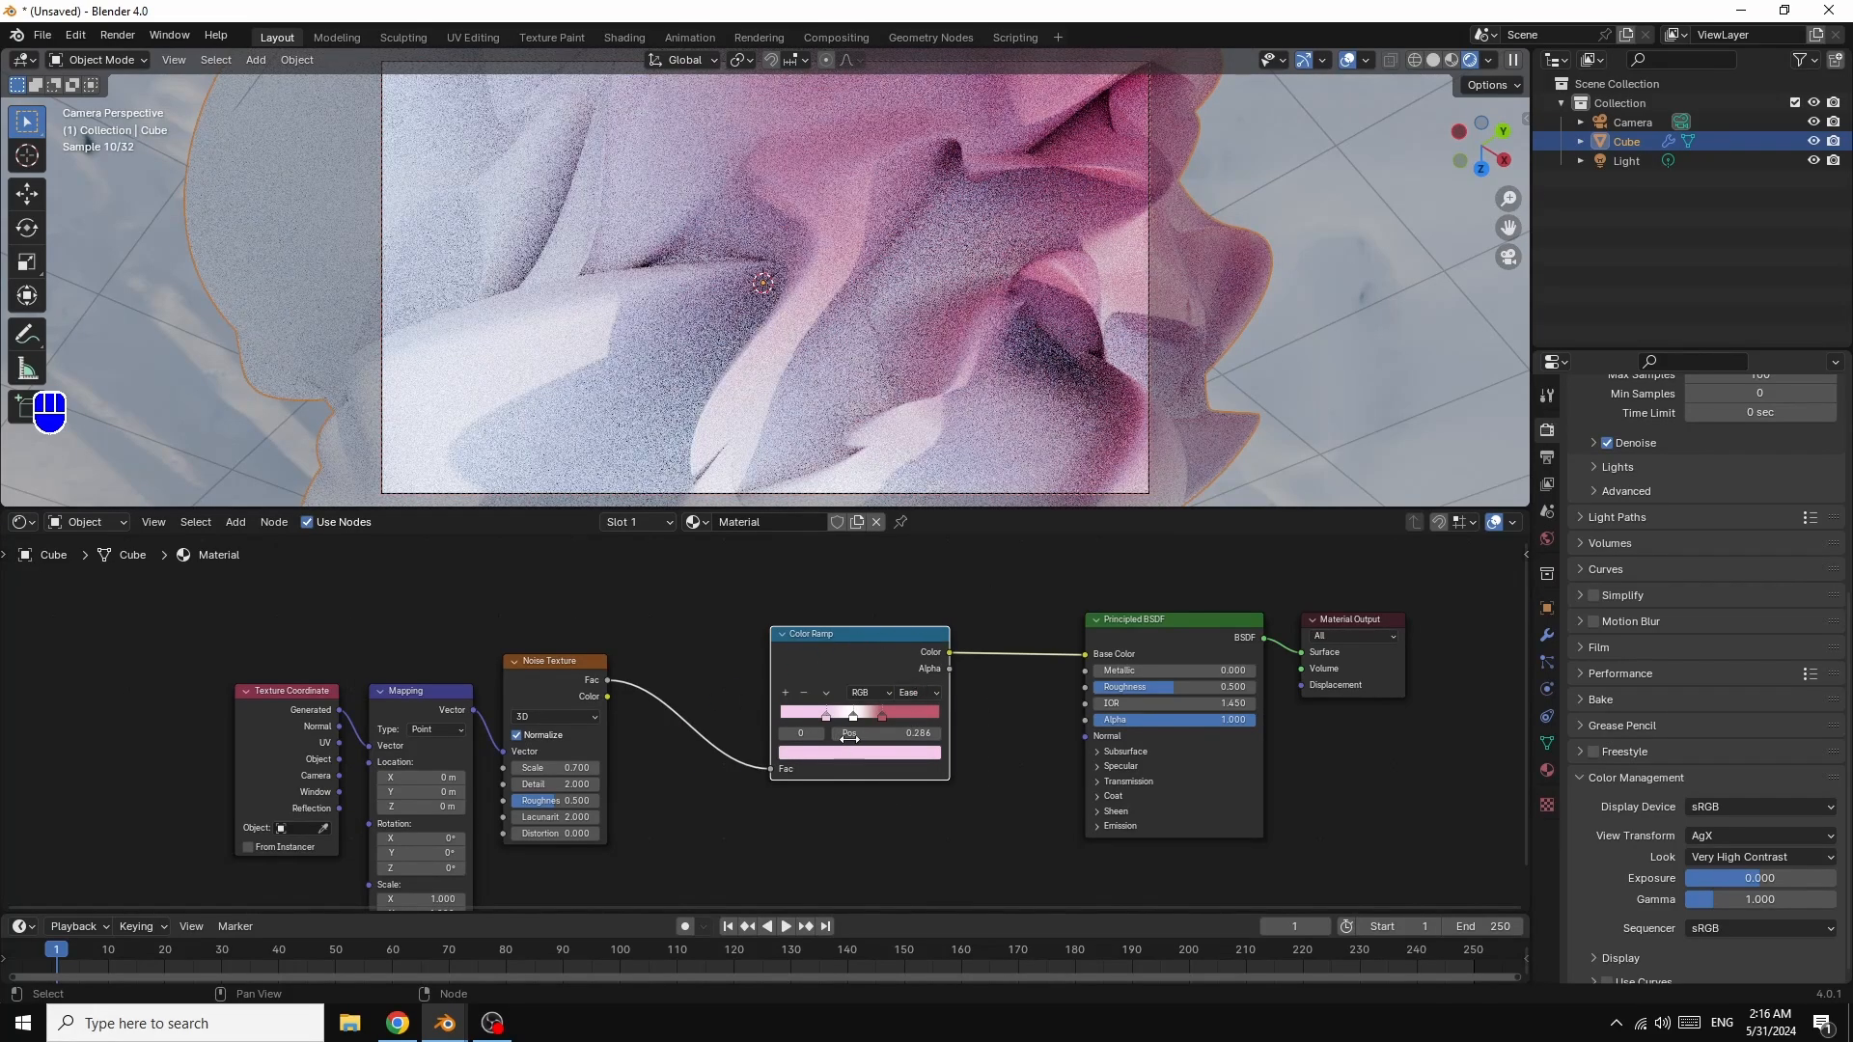
left_click_drag(826, 718, 814, 716)
Step: Slide a ramp stop to 0.250 and set the Principled BSDF Metallic to 1.000
middle_click_drag(753, 290, 974, 289)
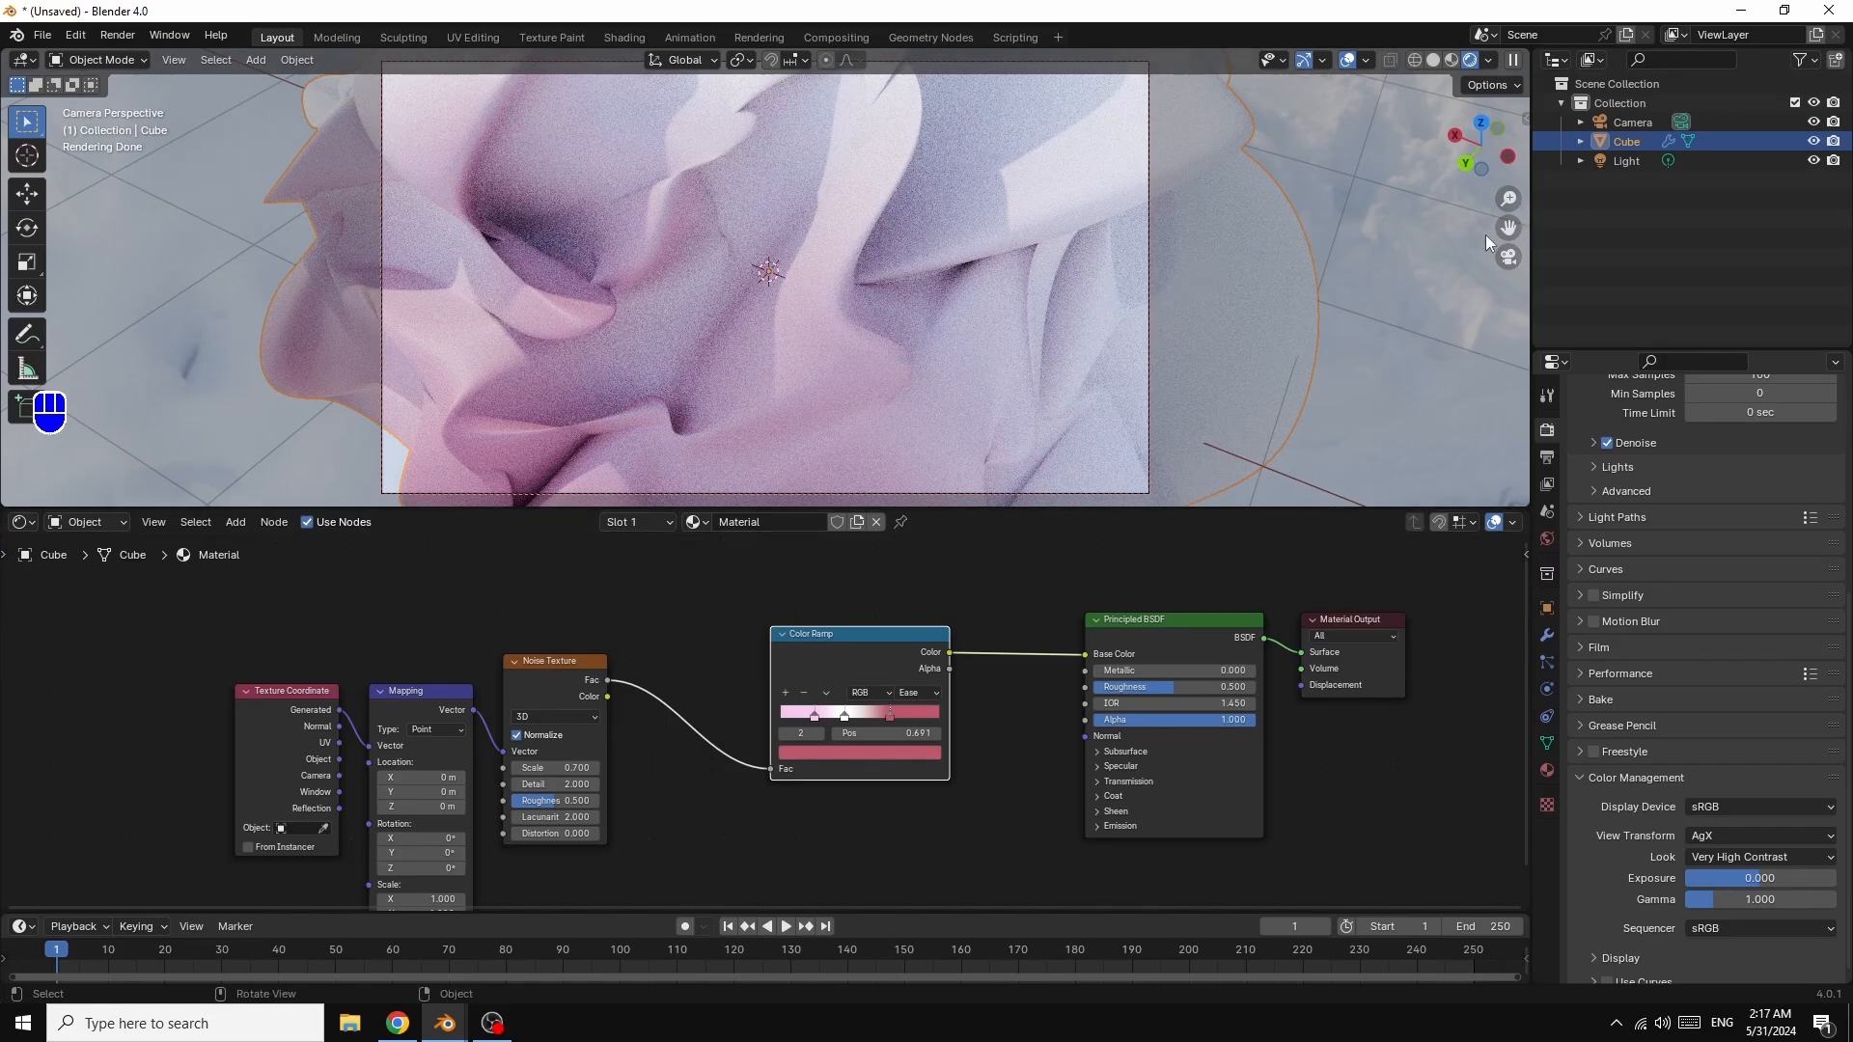
left_click_drag(1507, 229, 1486, 226)
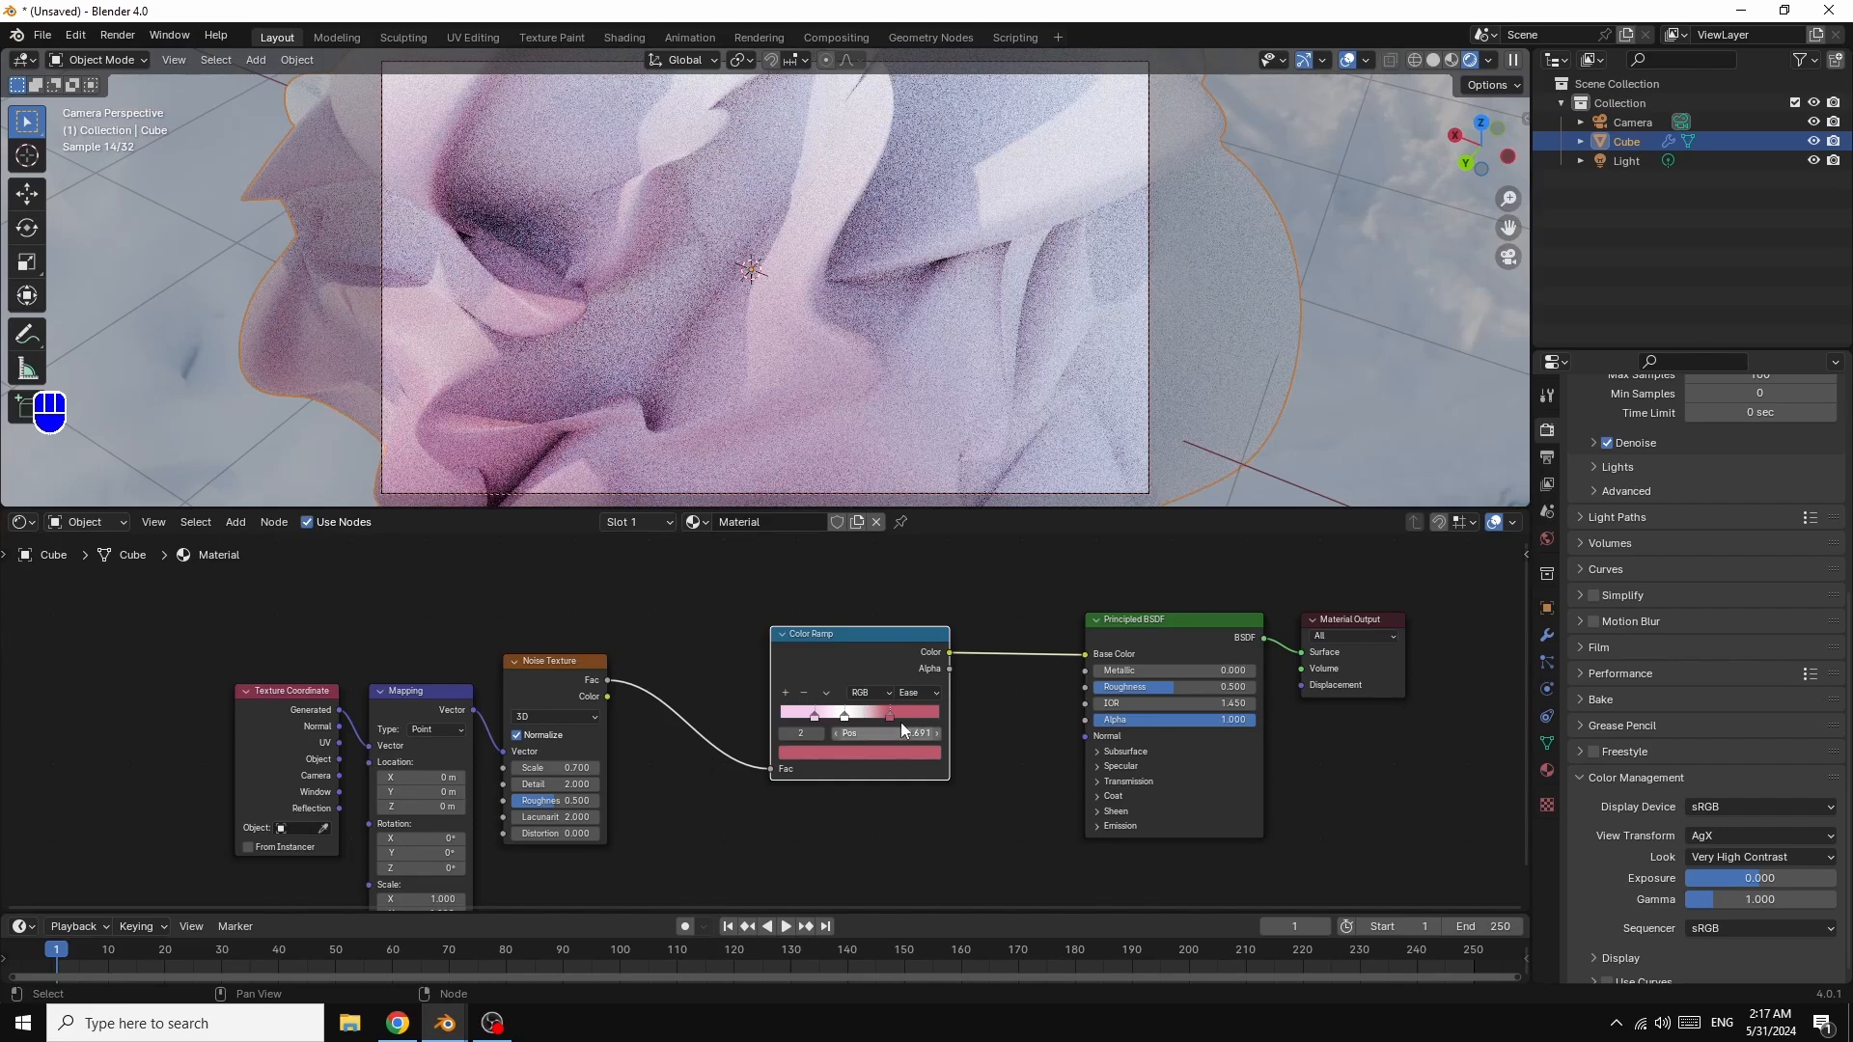
left_click_drag(889, 719, 828, 715)
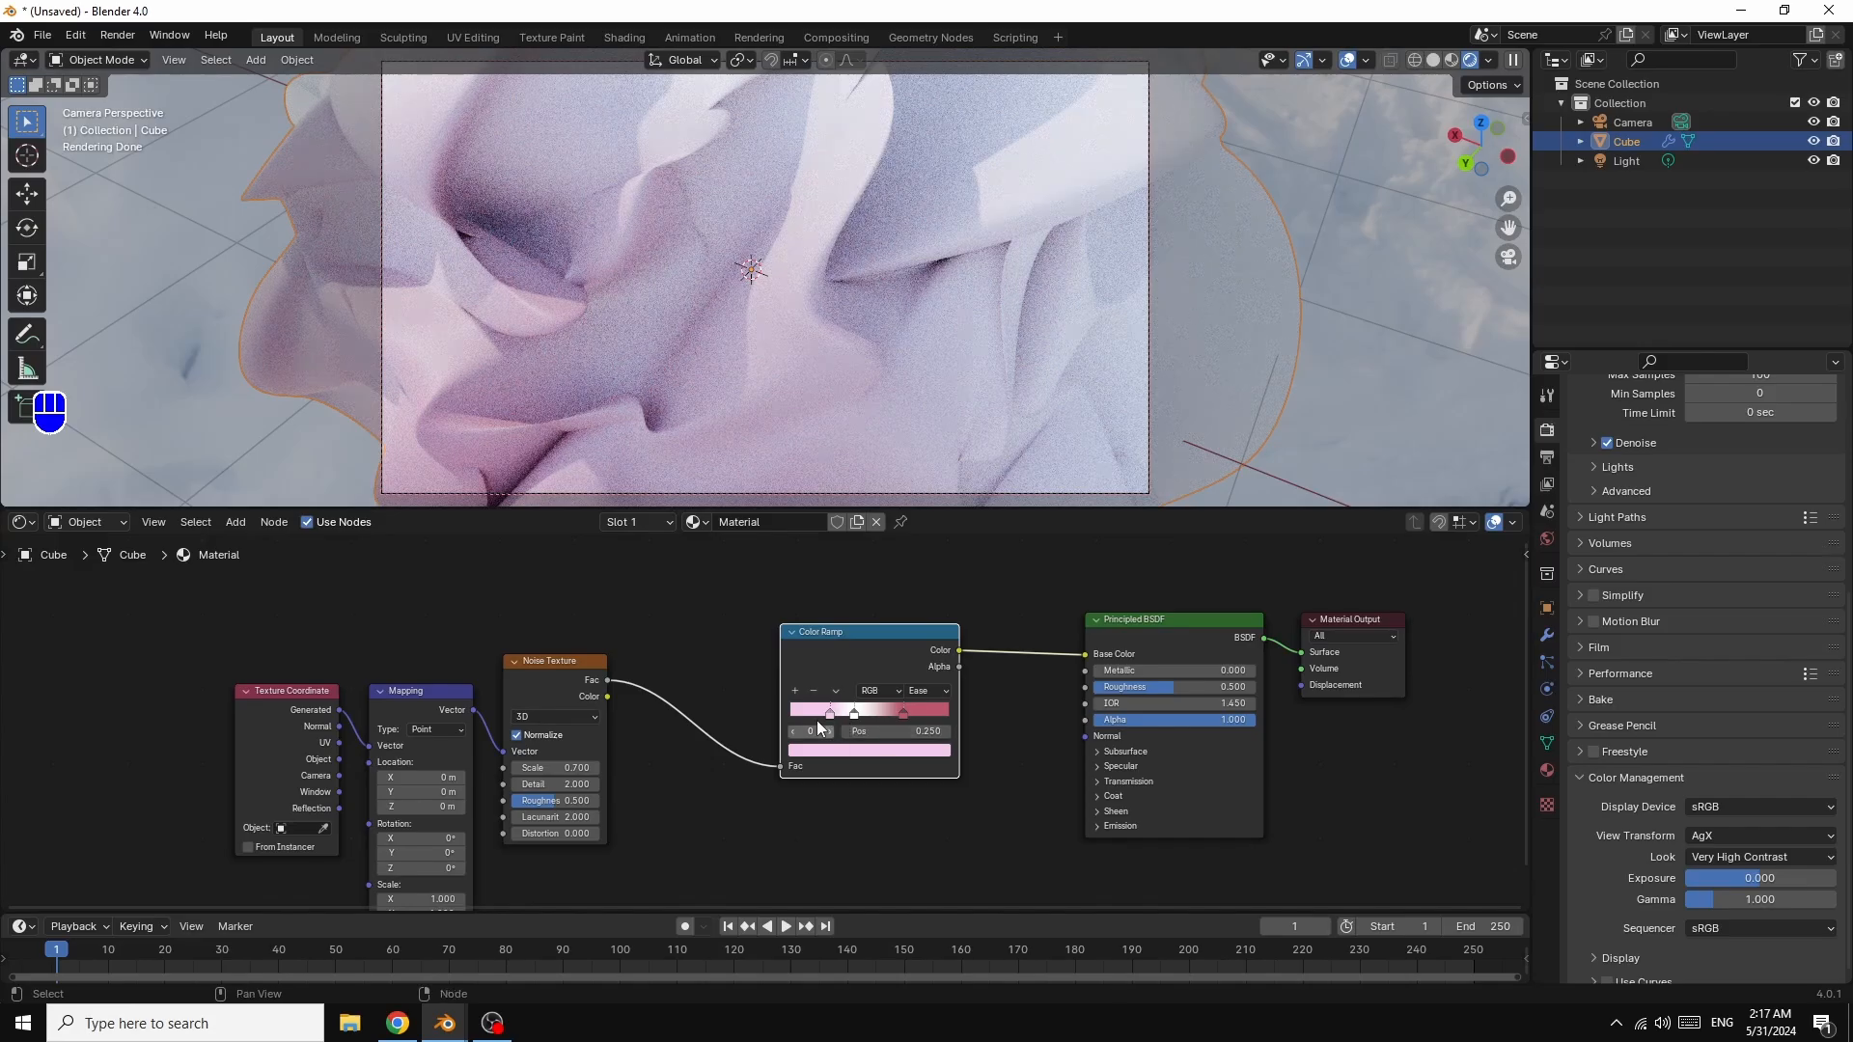
left_click_drag(1158, 671, 1264, 671)
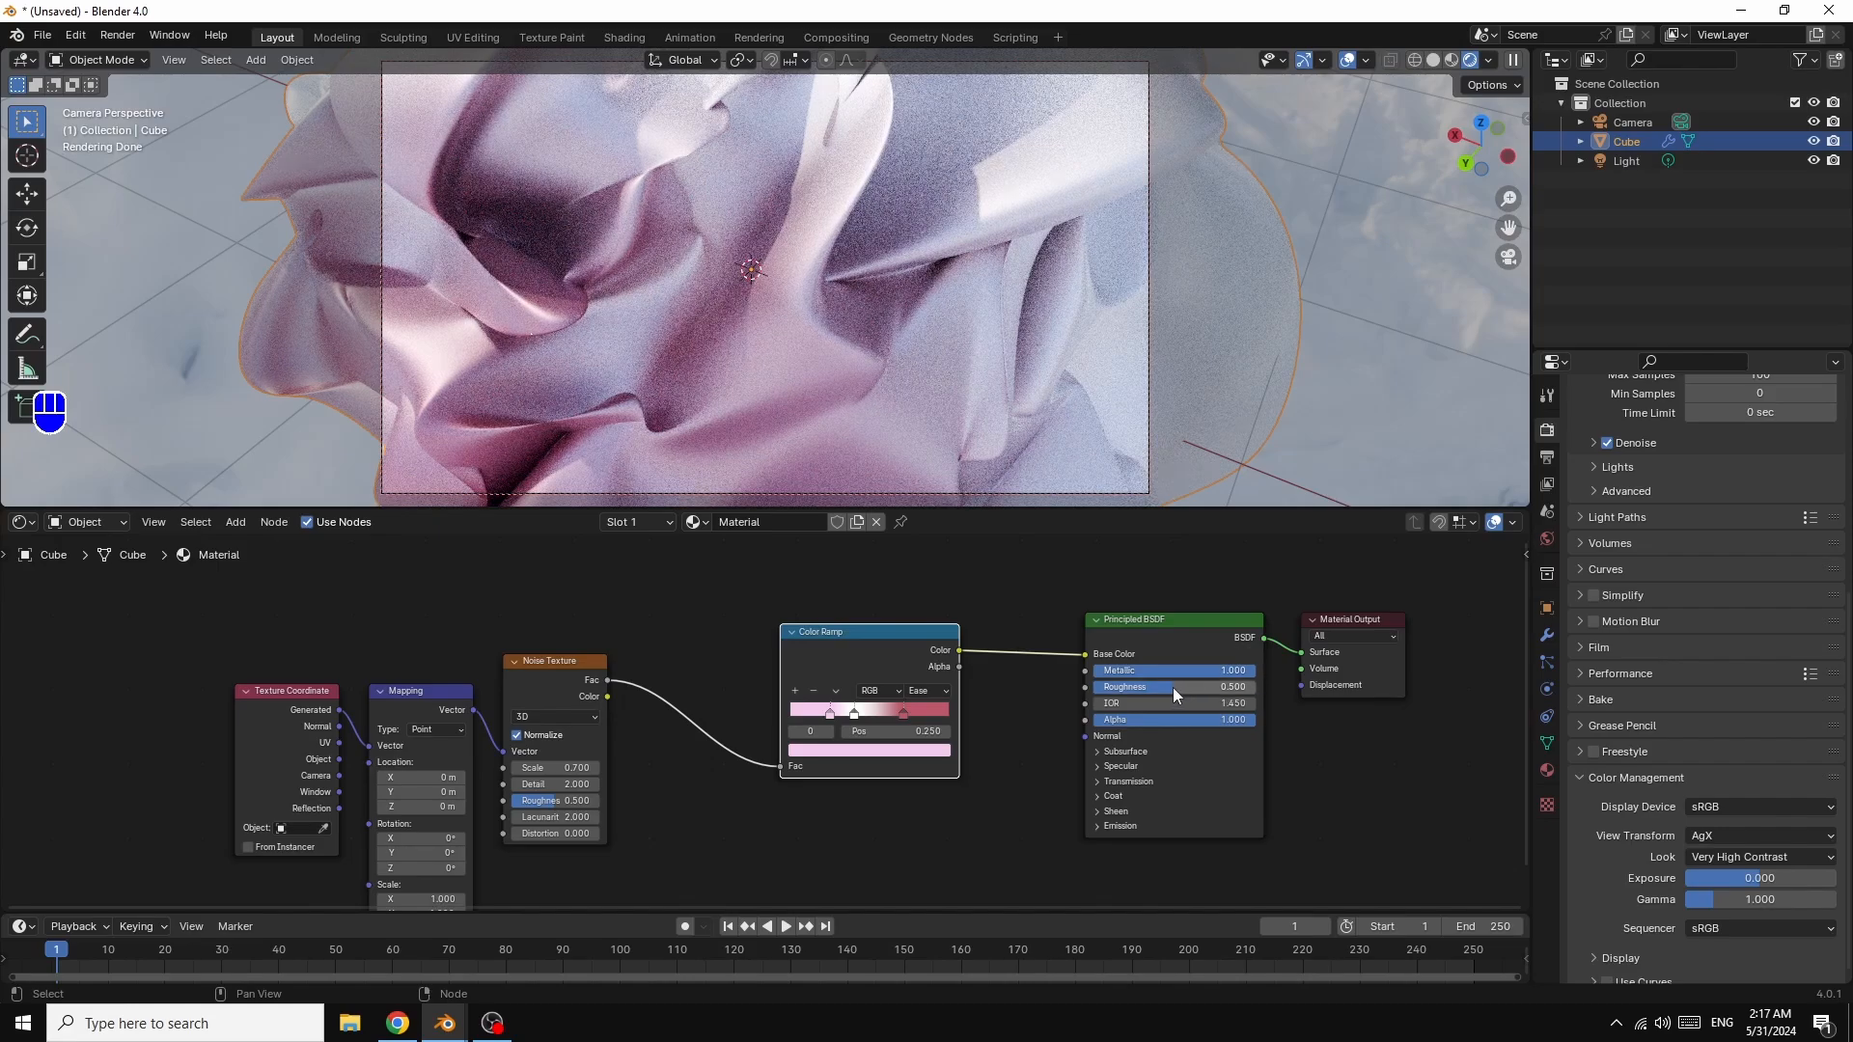
Step: Make the material non-metallic with roughness near 0.414, redden the right stop, centre white at 0.500
left_click_drag(1173, 687, 1128, 687)
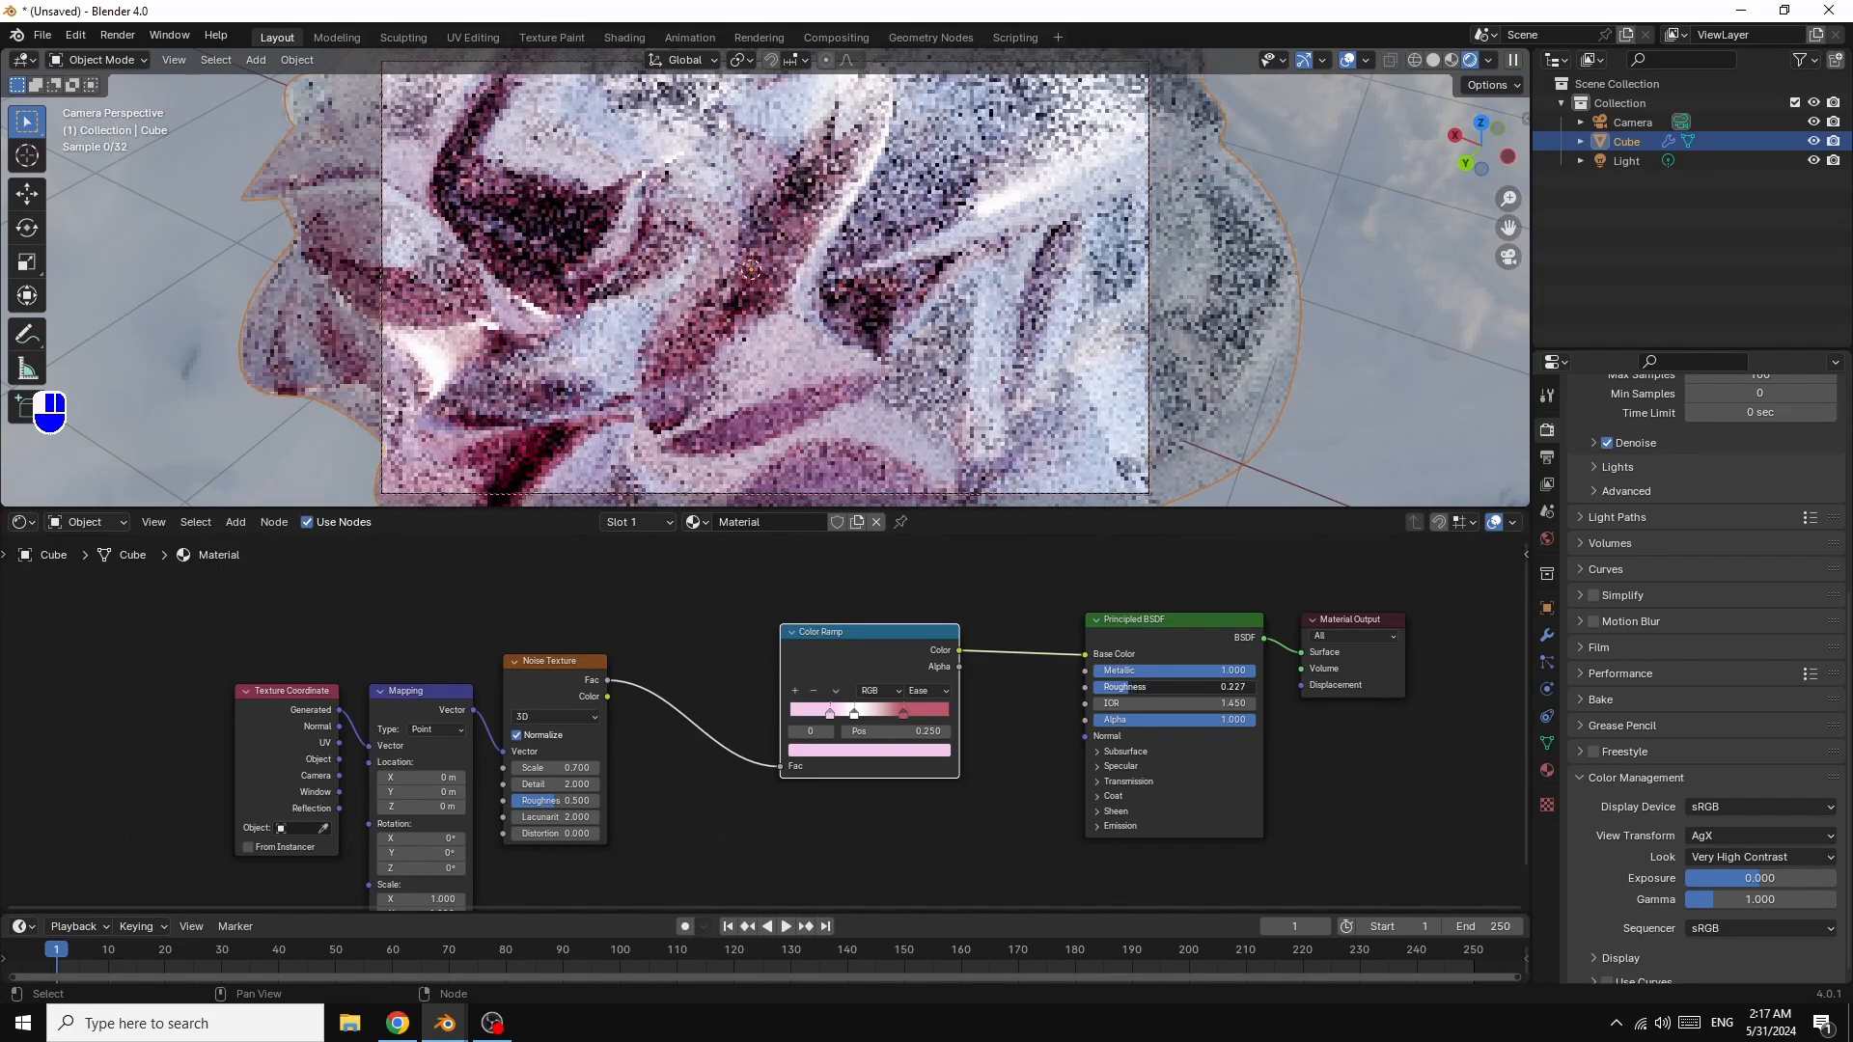
left_click_drag(1128, 687, 1073, 676)
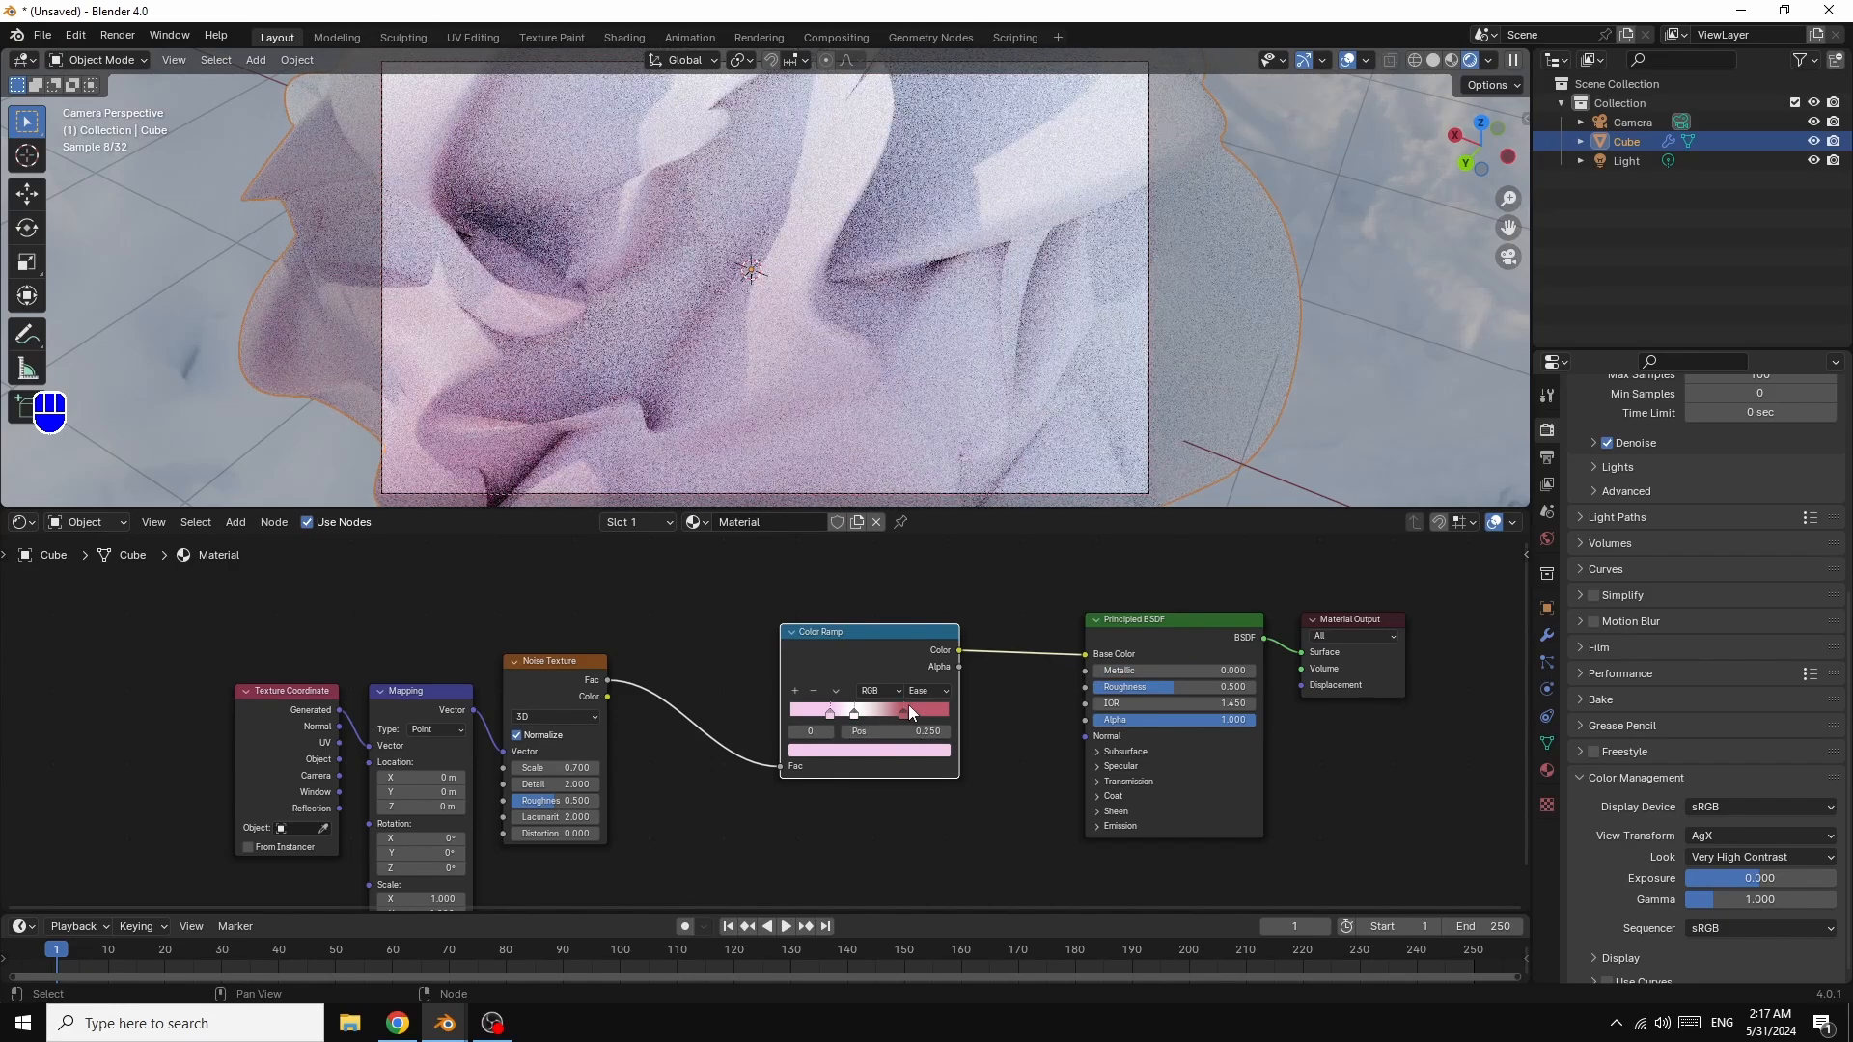
left_click(919, 709)
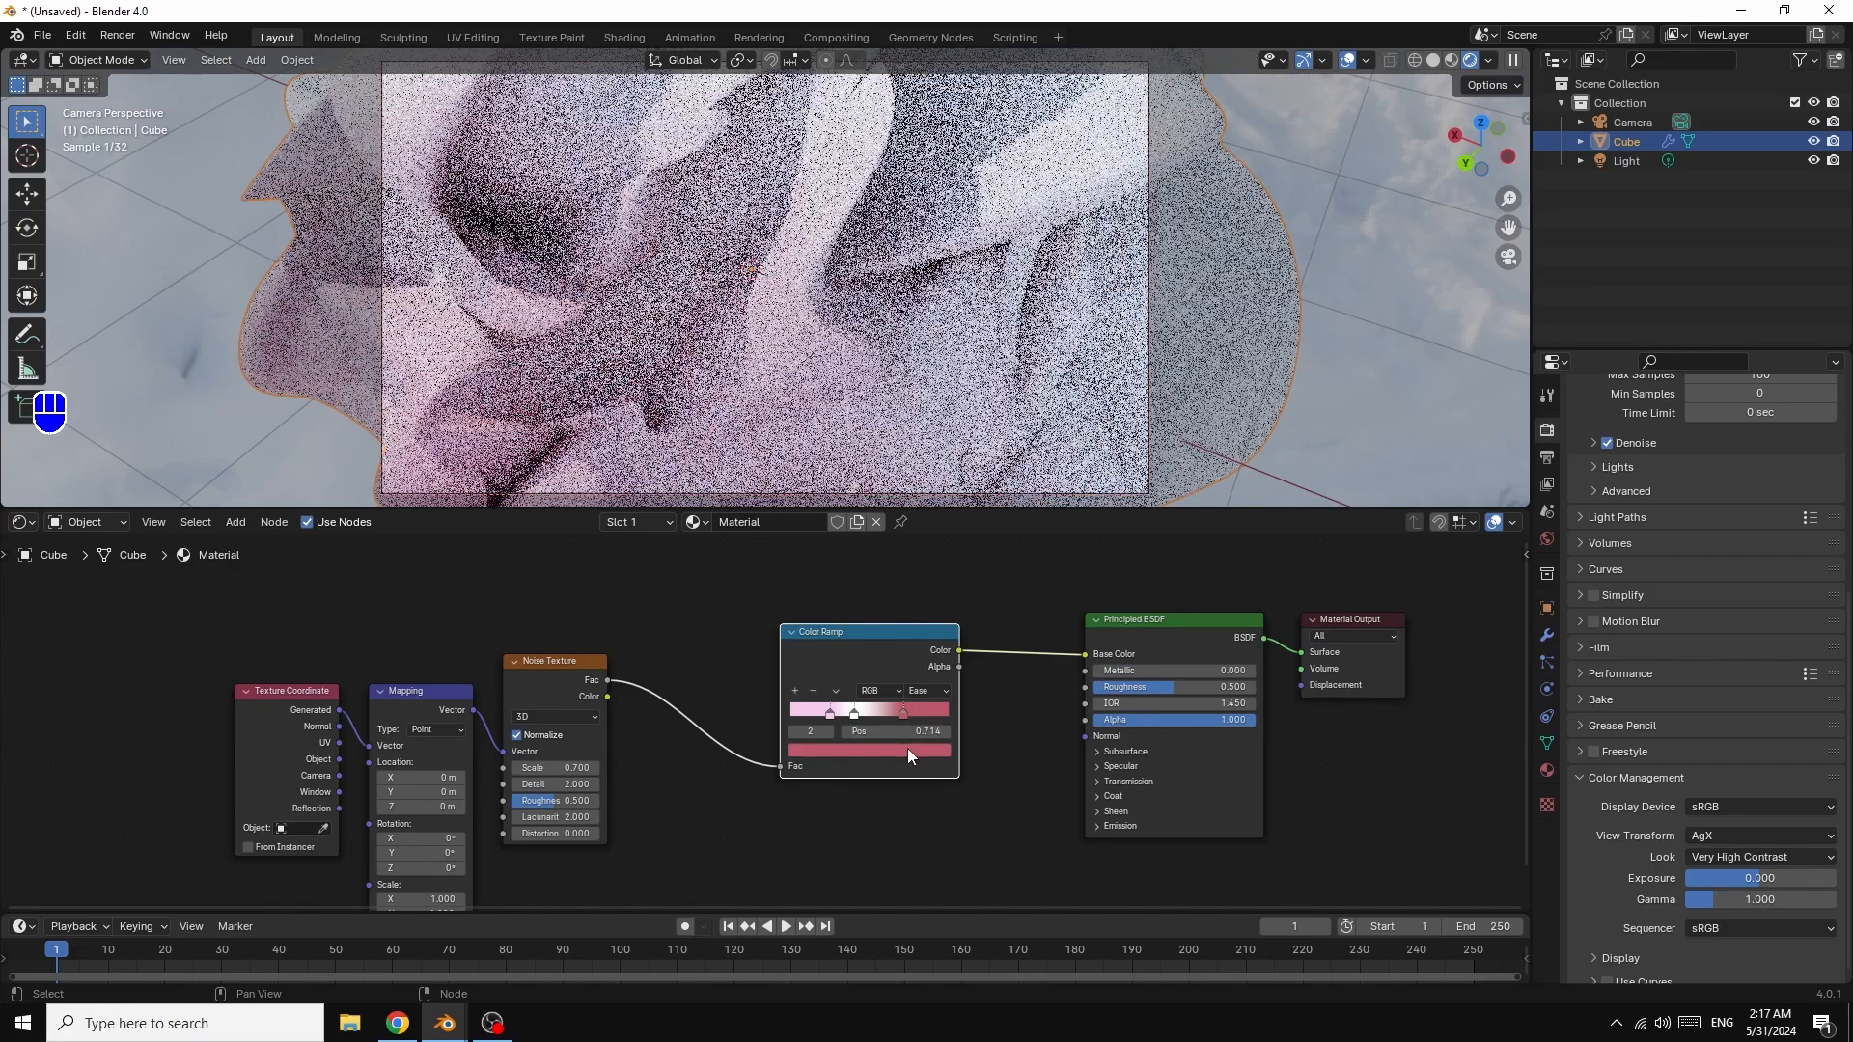
left_click(907, 749)
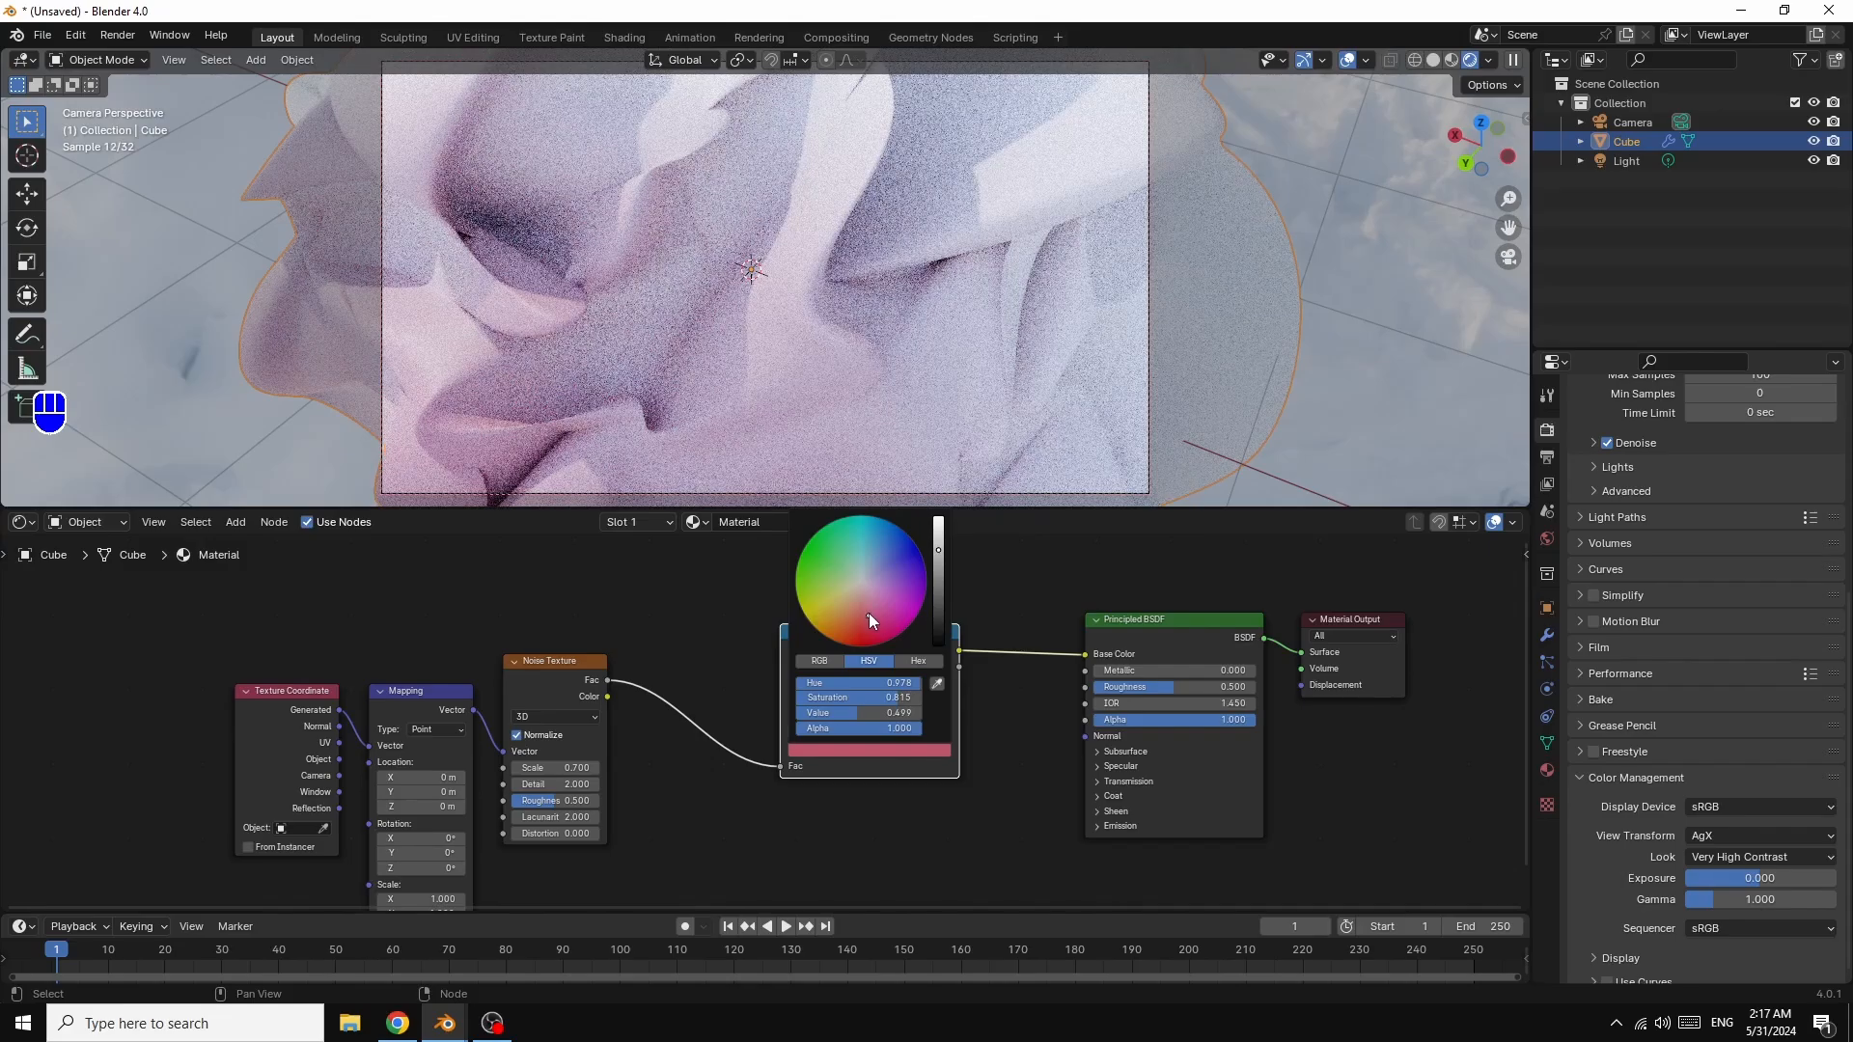
left_click_drag(869, 614, 869, 619)
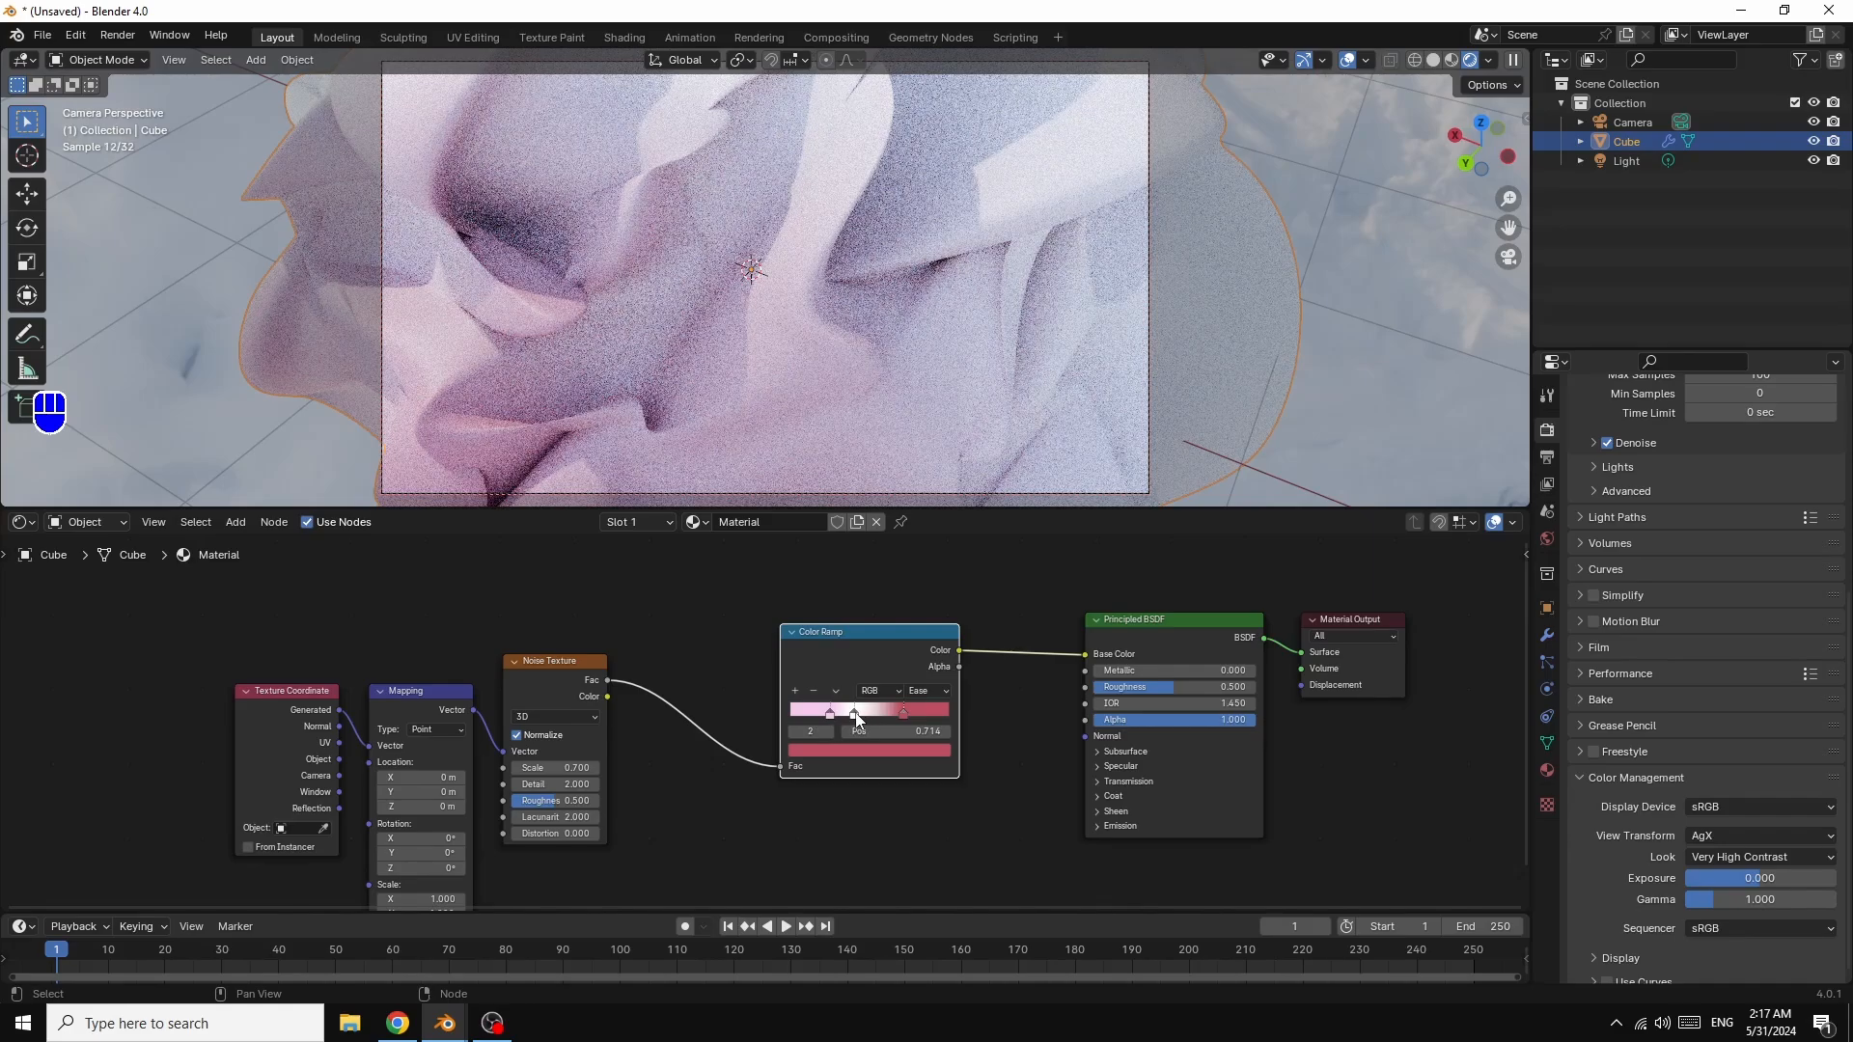
left_click_drag(866, 718, 840, 714)
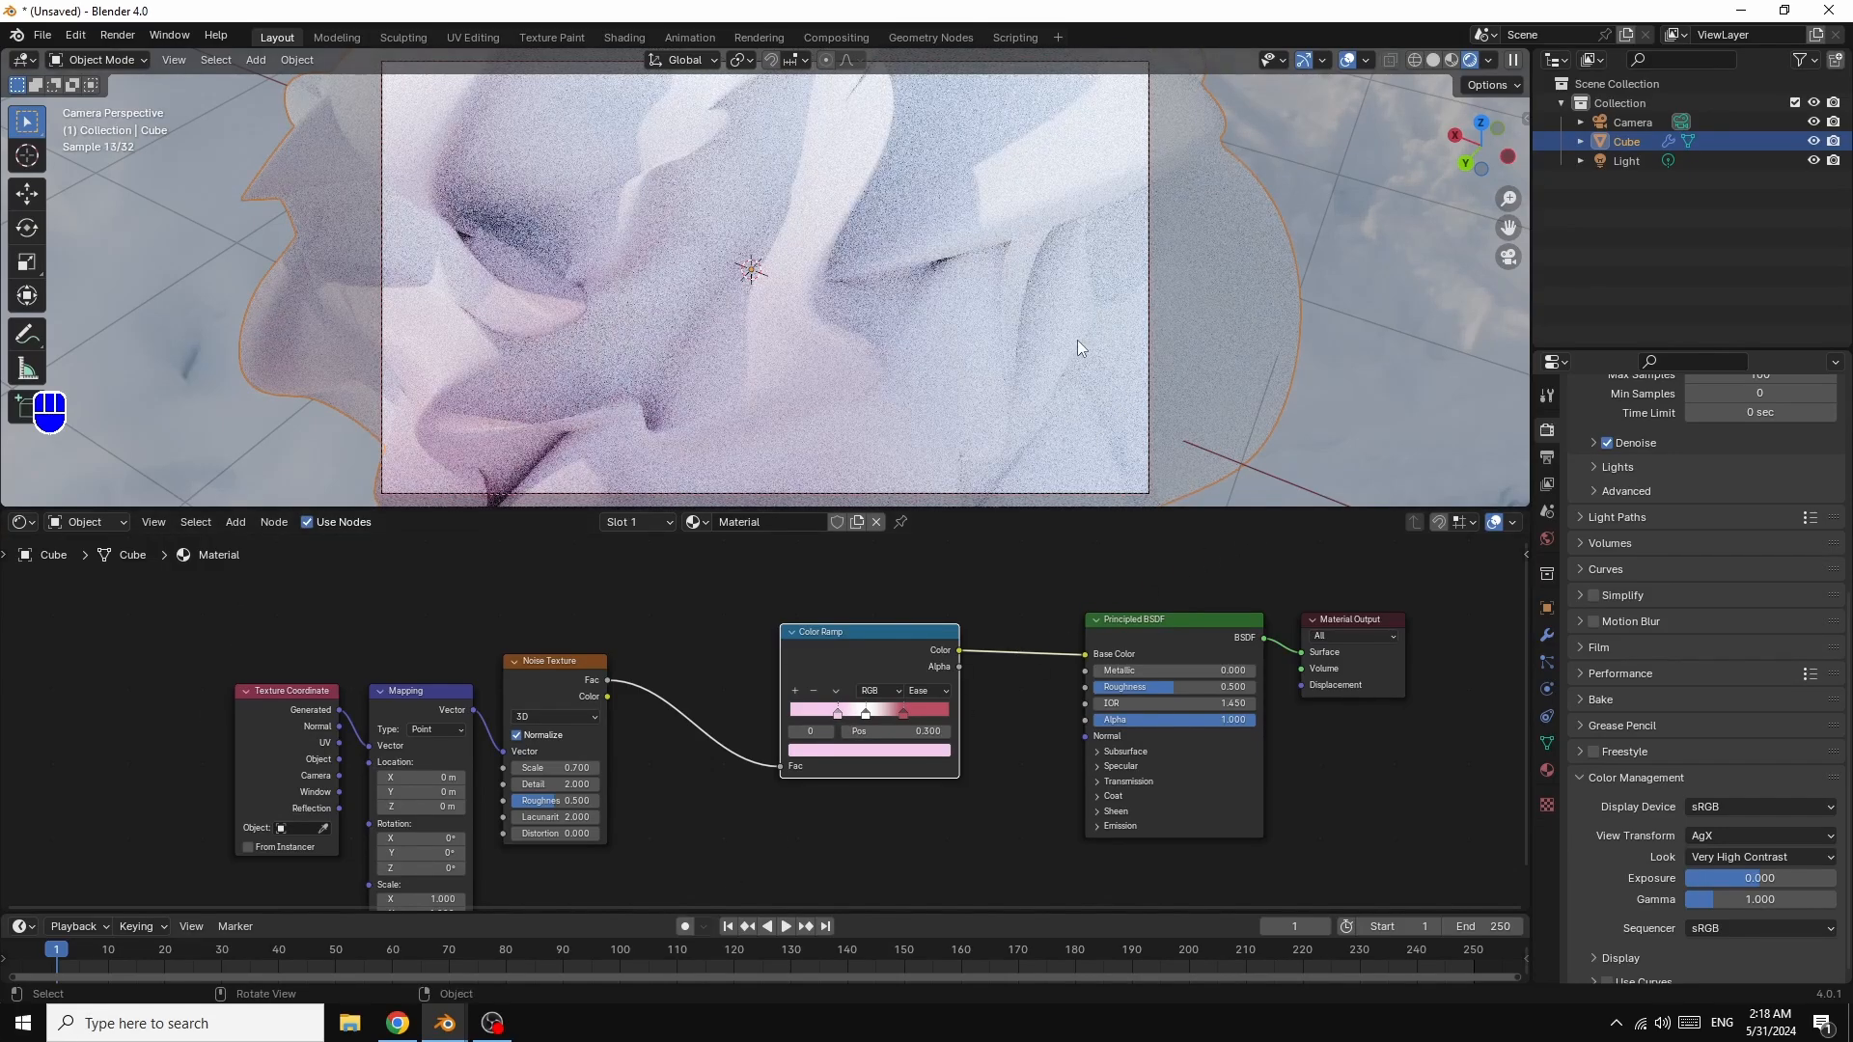
mouse_move(1475, 135)
left_mouse_down()
mouse_move(1496, 138)
mouse_move(1459, 133)
left_mouse_up()
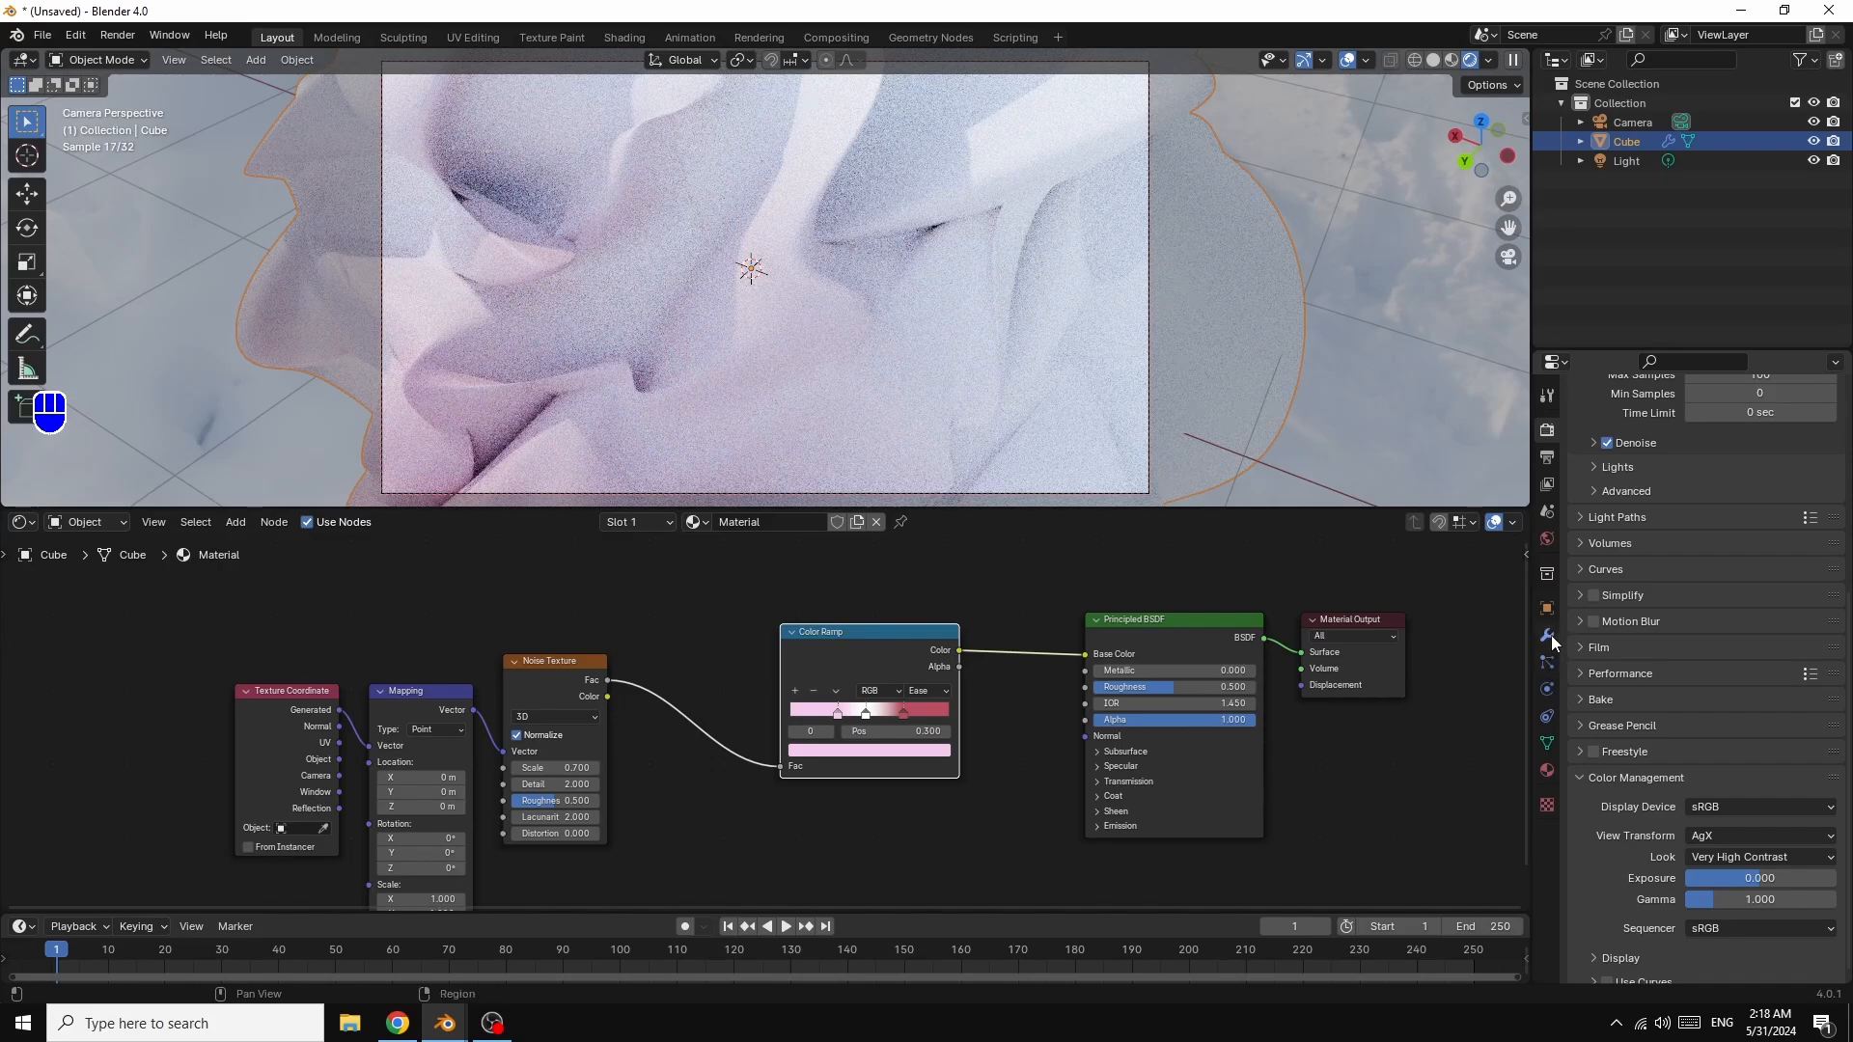
Step: Cycle the SimpleDeform twist axis through Y and X back to Z, then move the red stop to 0.664
left_click(1547, 636)
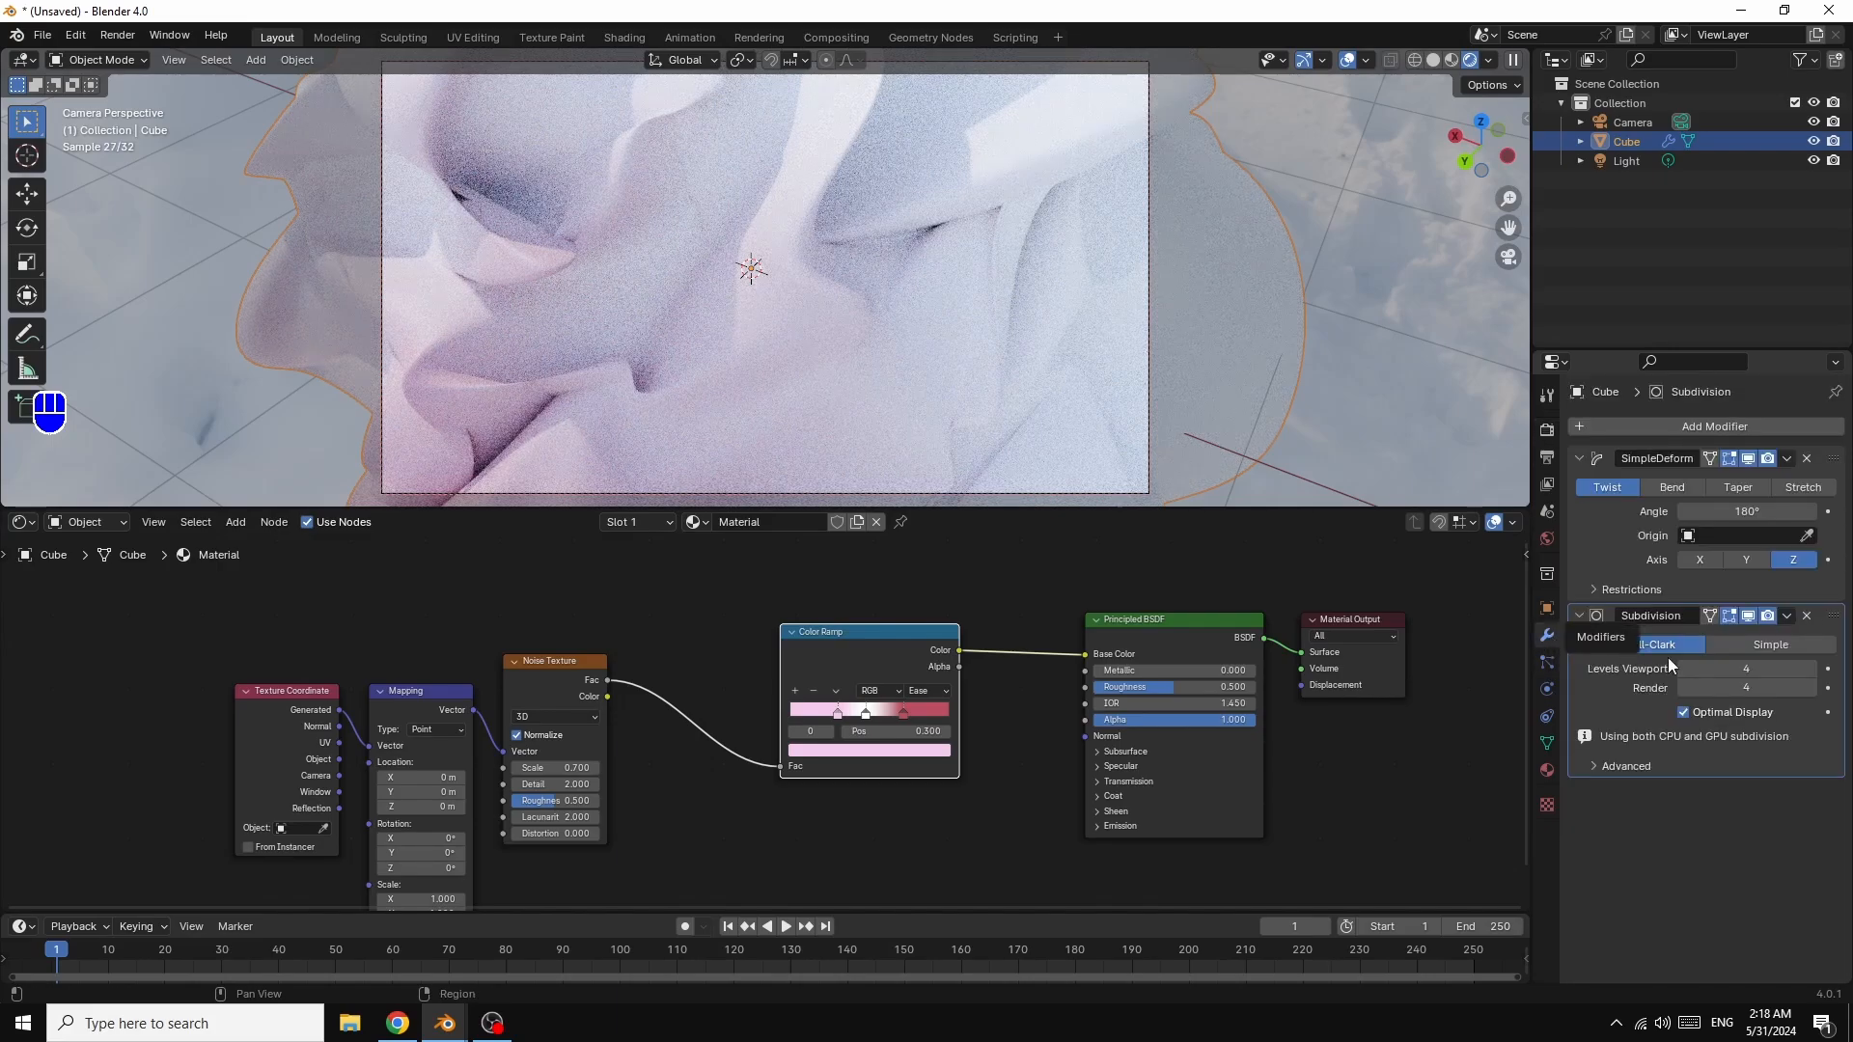
left_click(1747, 560)
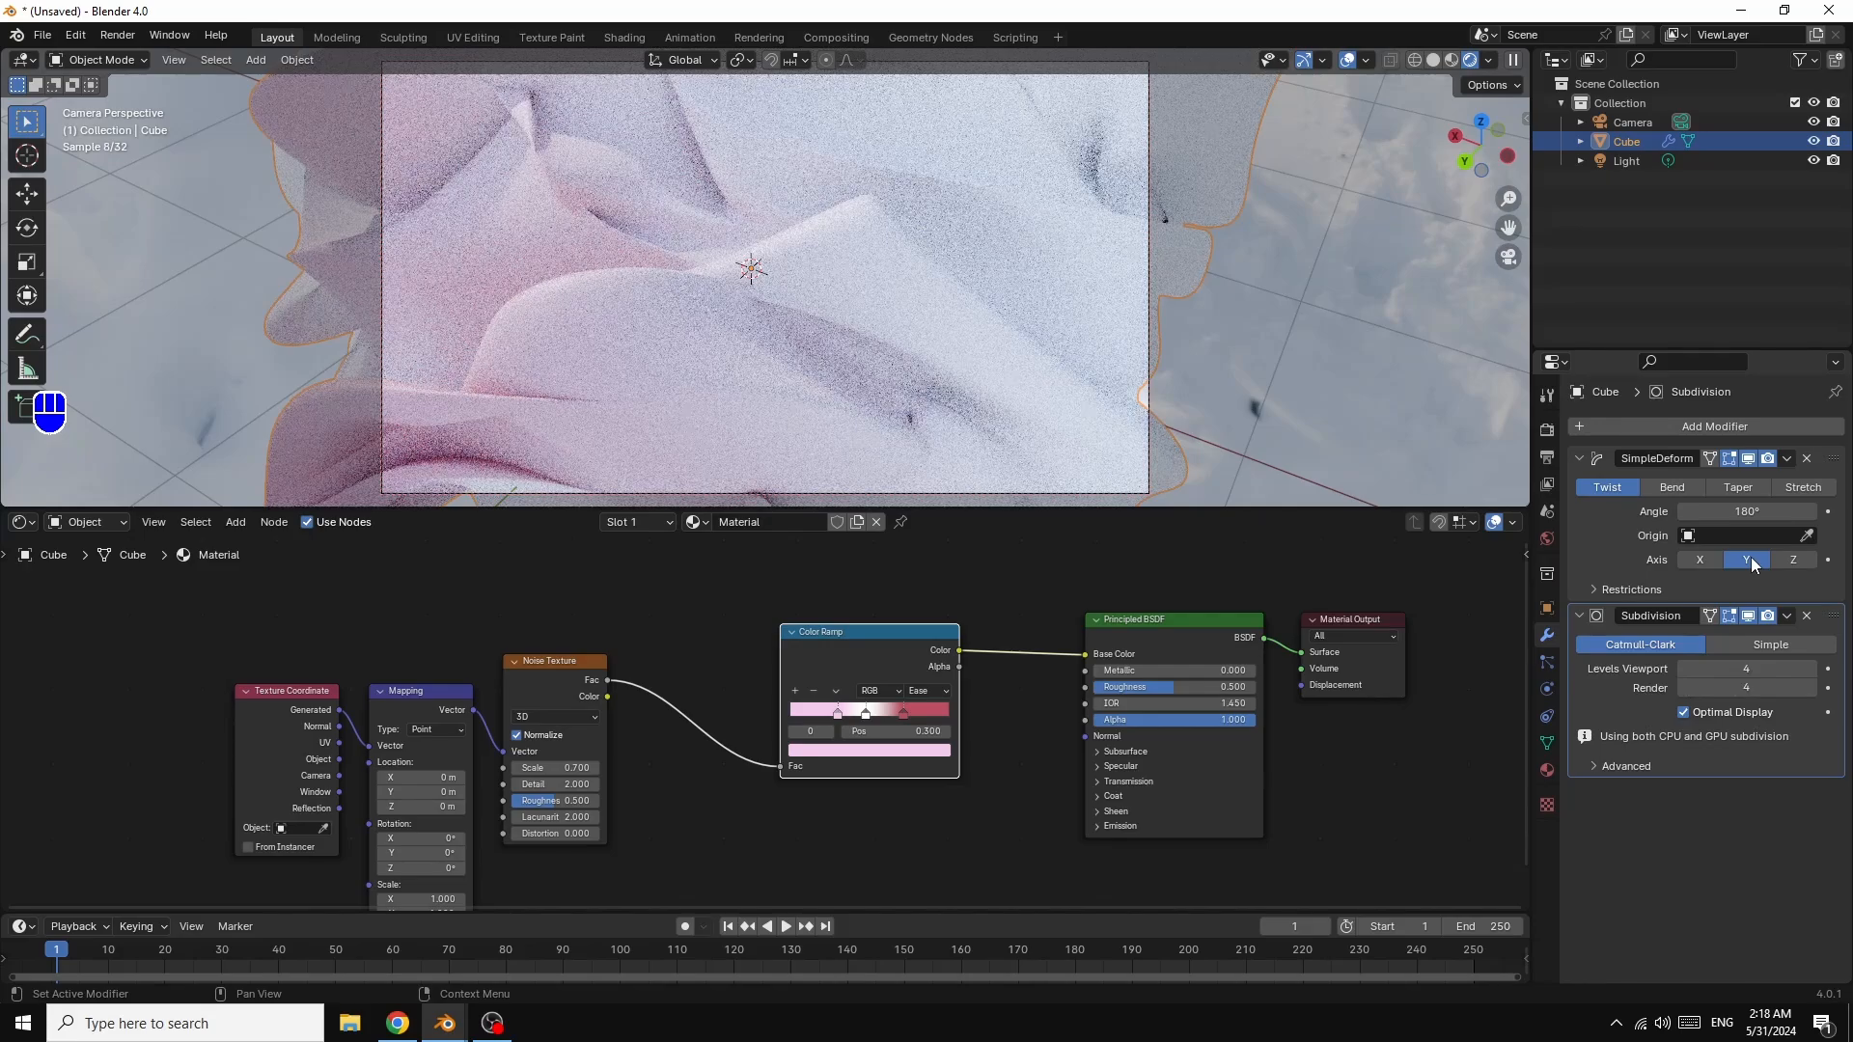
left_click(1696, 561)
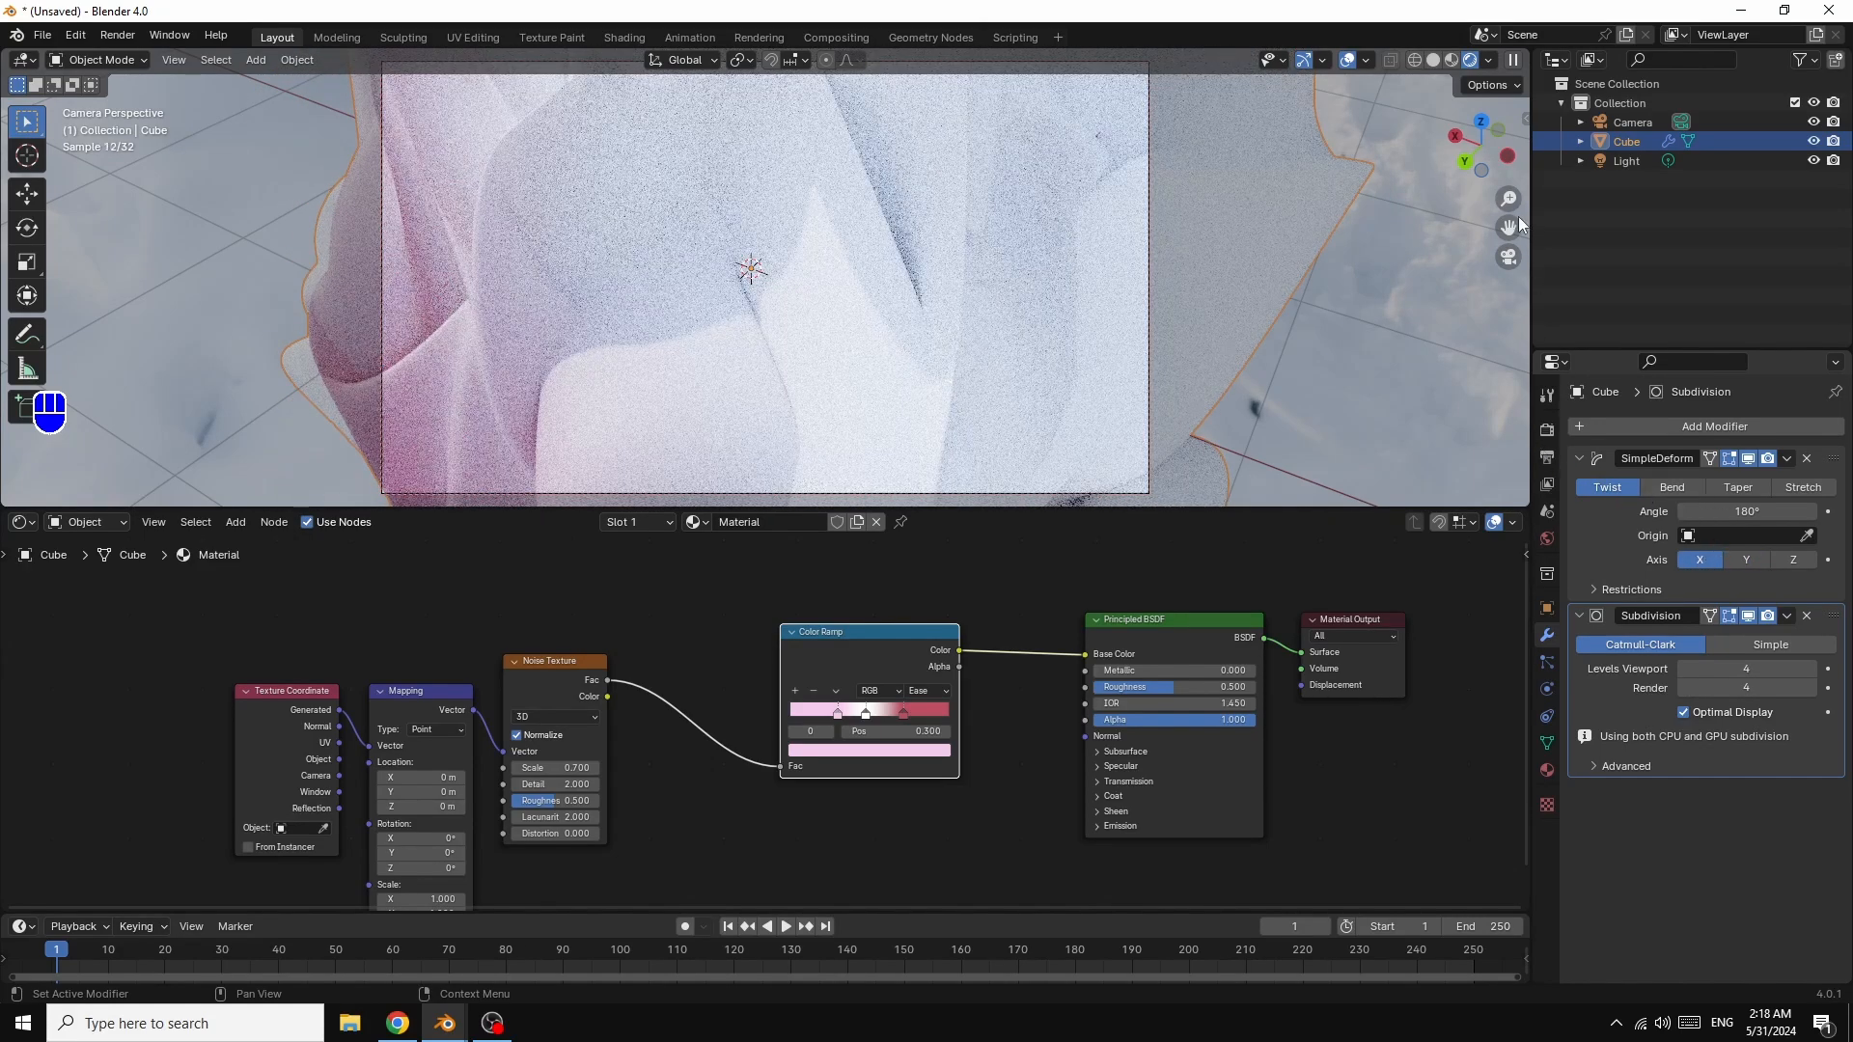
left_click(1748, 559)
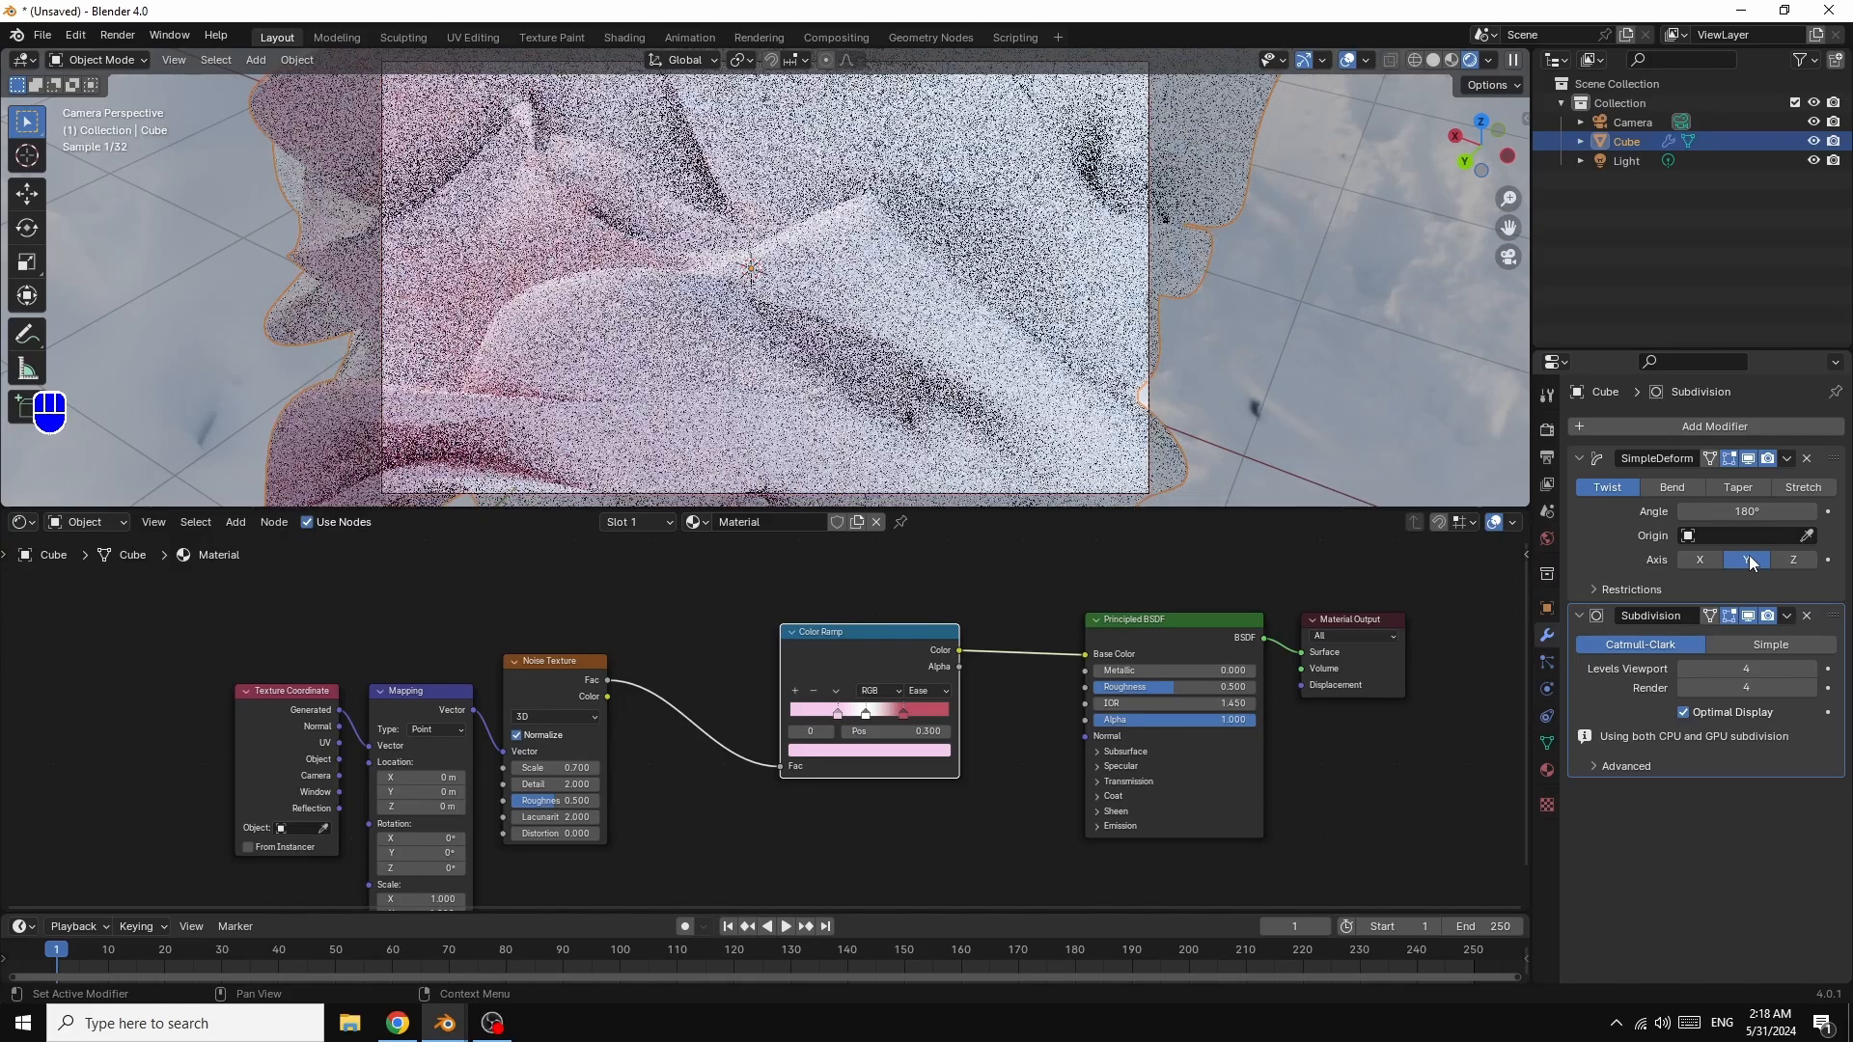
left_click(1793, 561)
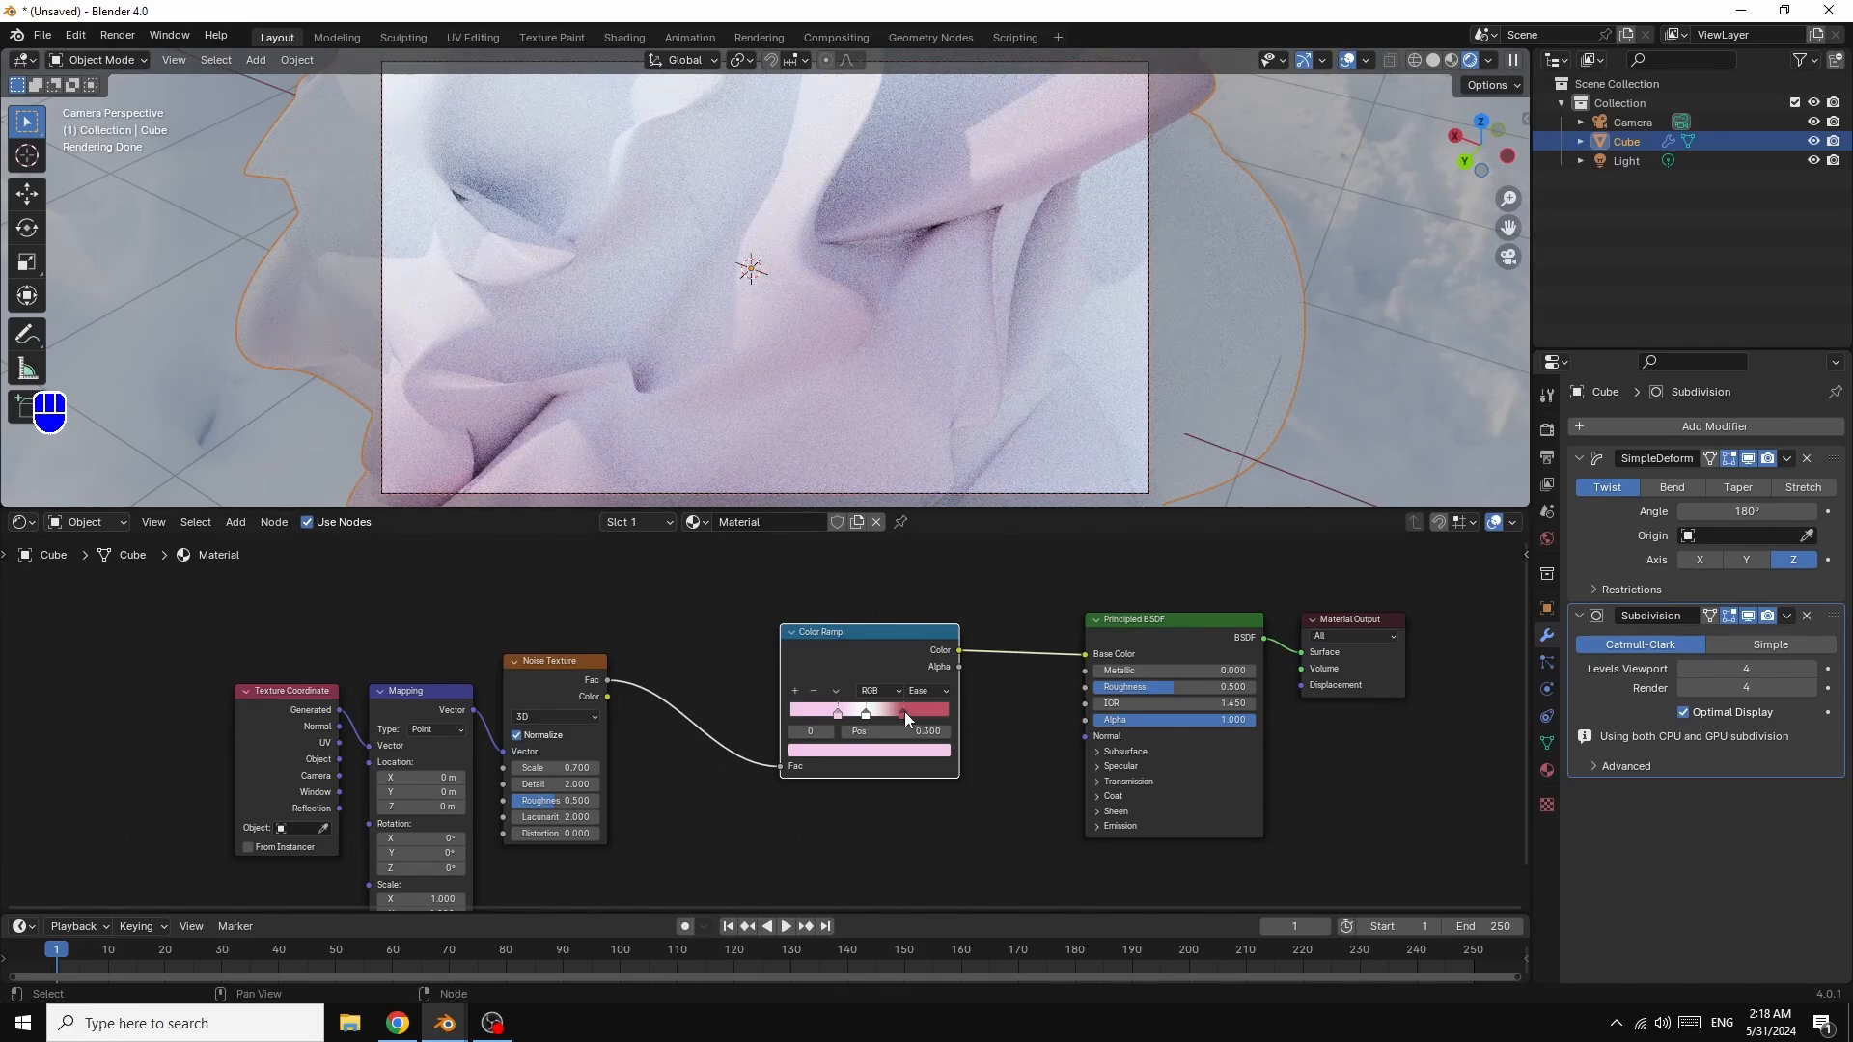
left_click_drag(905, 714, 896, 710)
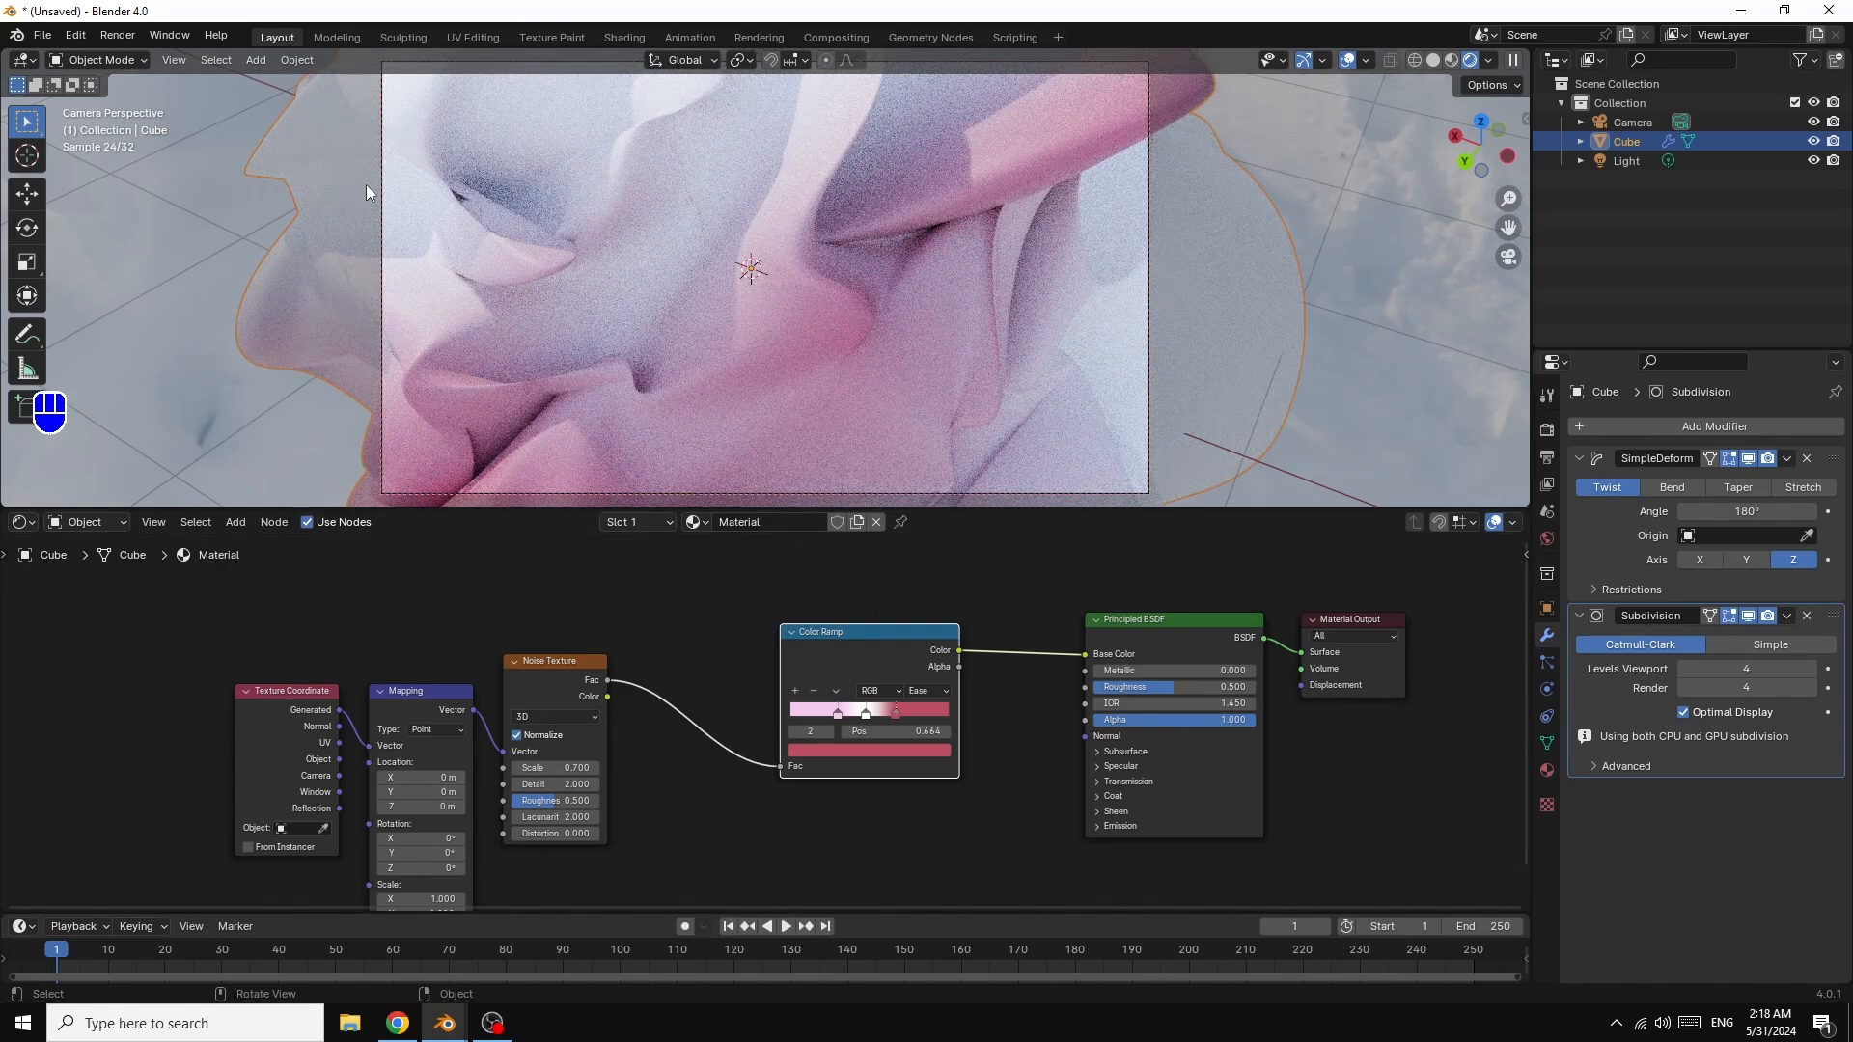
Step: Render frame 1 with Render > Render Image (F12)
left_click(122, 39)
left_click(168, 35)
left_click(117, 36)
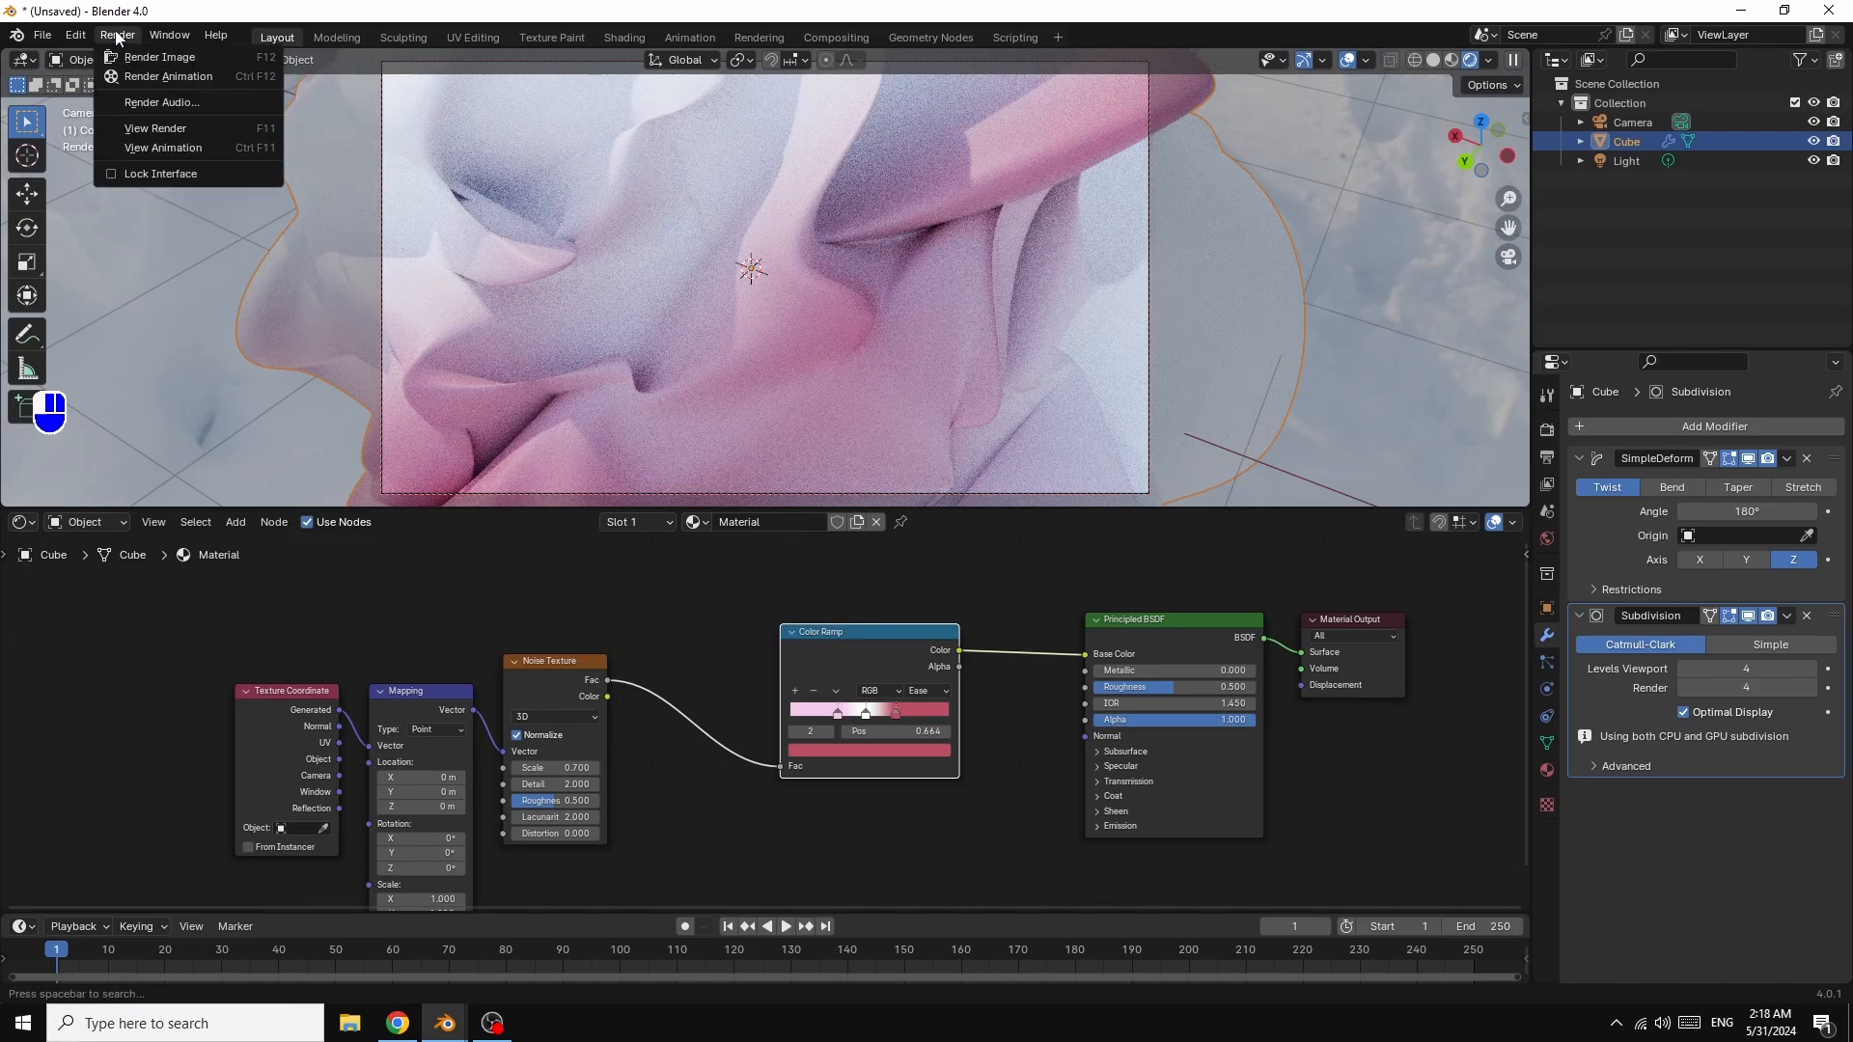
left_click(150, 60)
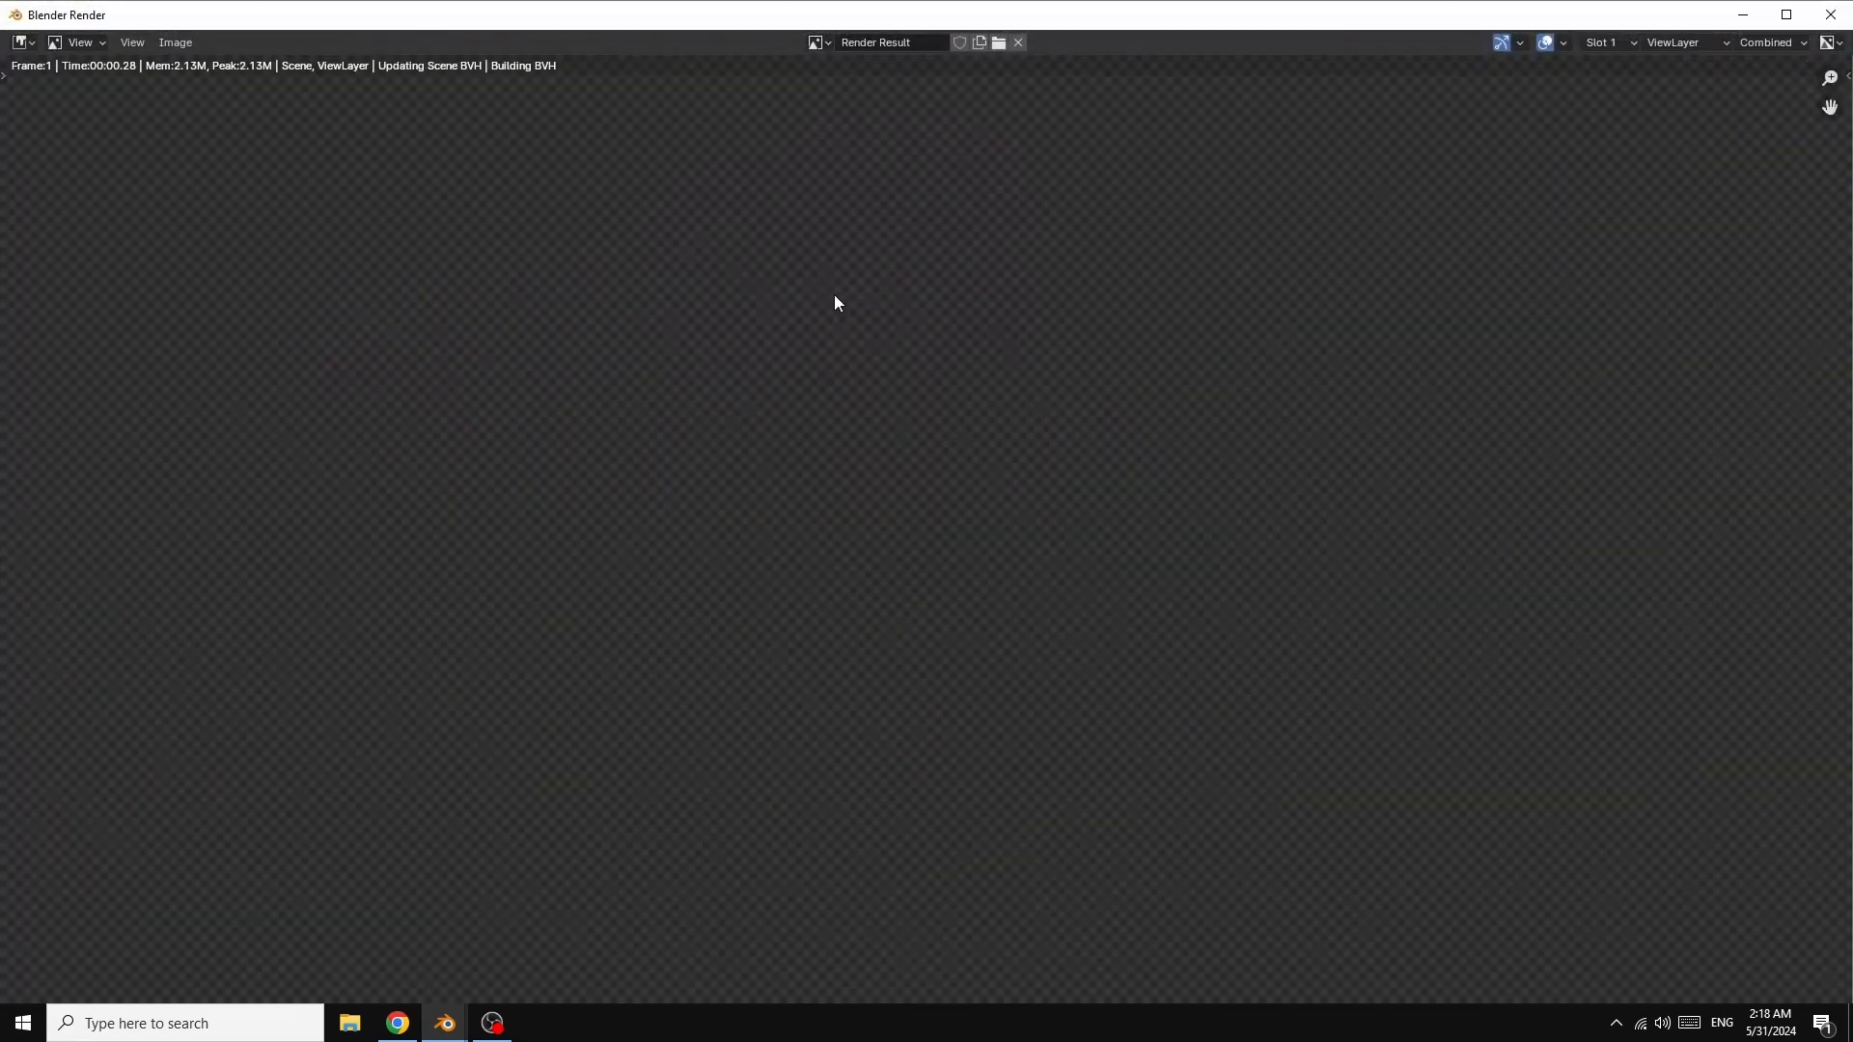